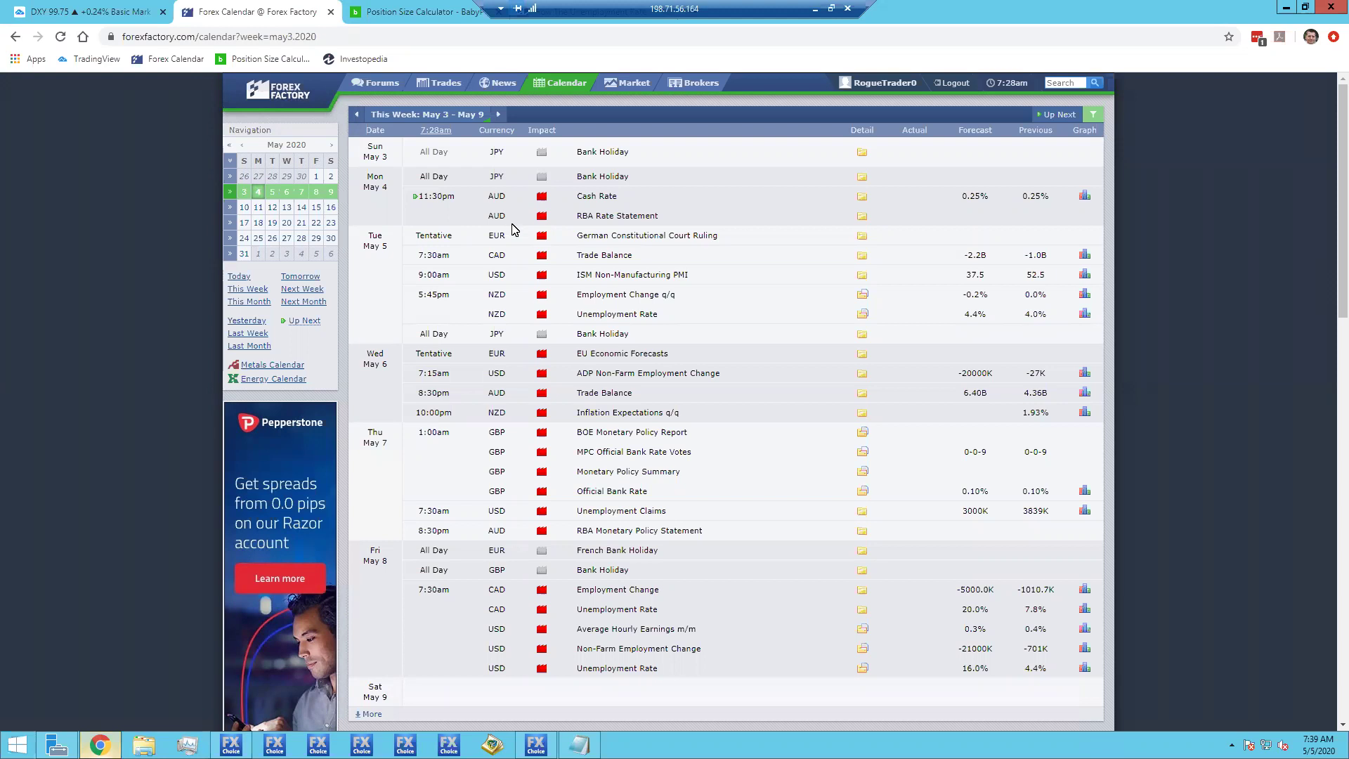
# Reload the Forex Factory economic calendar for the week of May 3 to May 9.
pyautogui.click(61, 38)
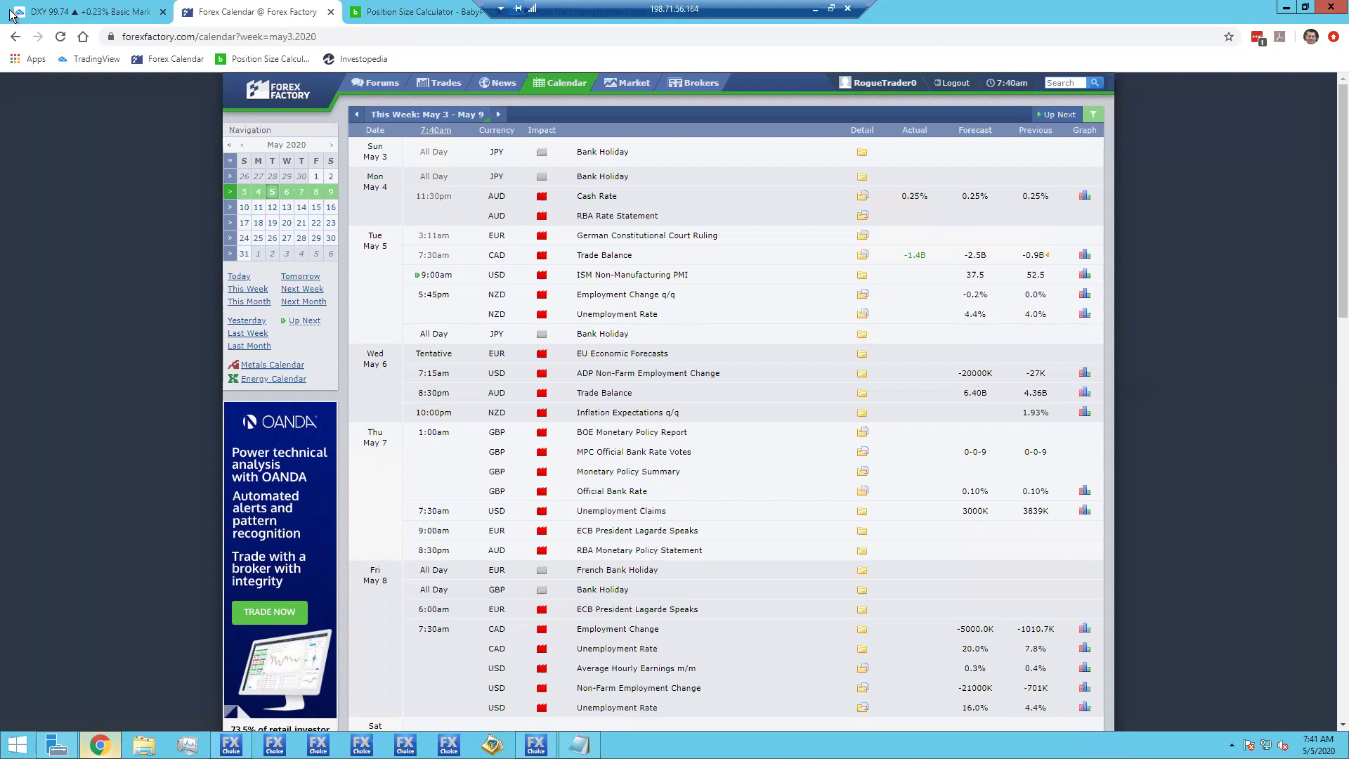
# Switch to TradingView and examine the recent price action on the hourly U.S. Dollar Currency Index (DXY) chart.
pyautogui.click(71, 13)
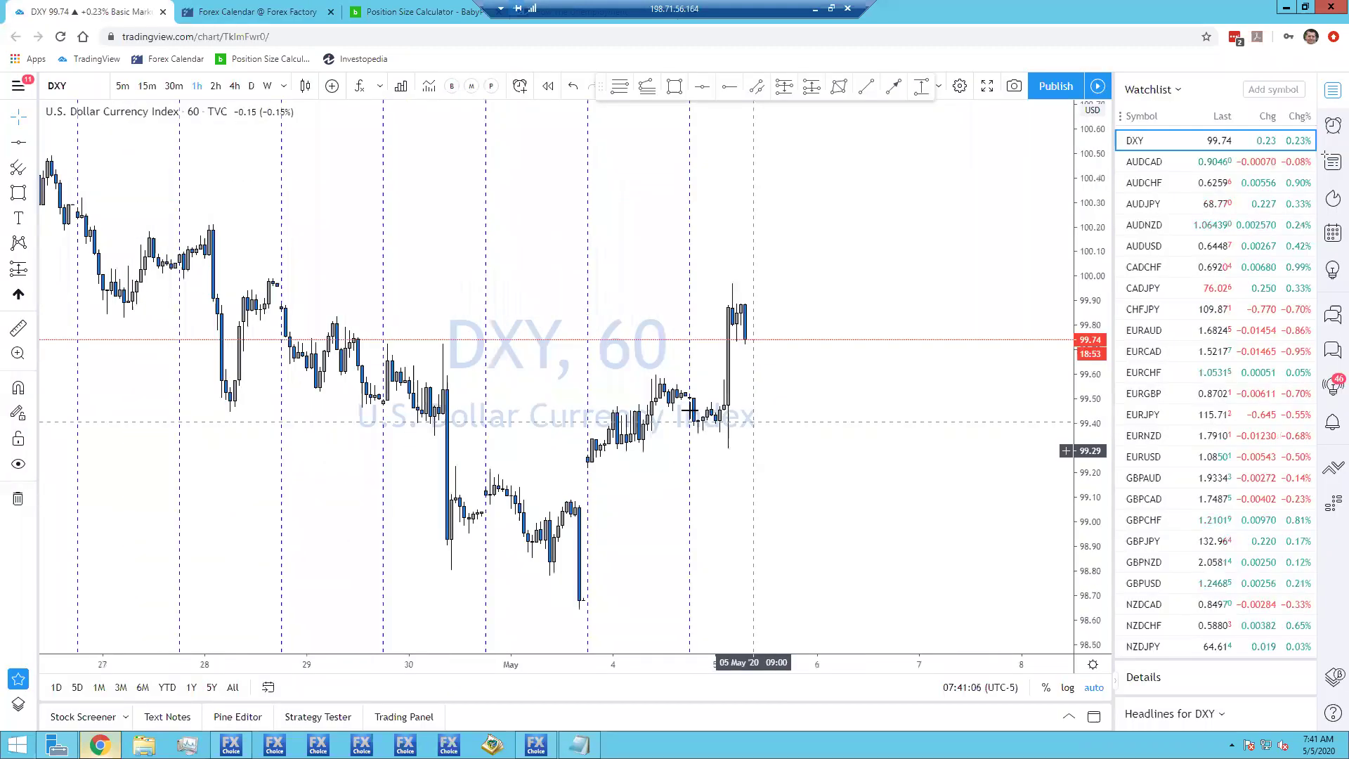
pyautogui.scroll(-2, 580, 388)
pyautogui.scroll(-1, 580, 389)
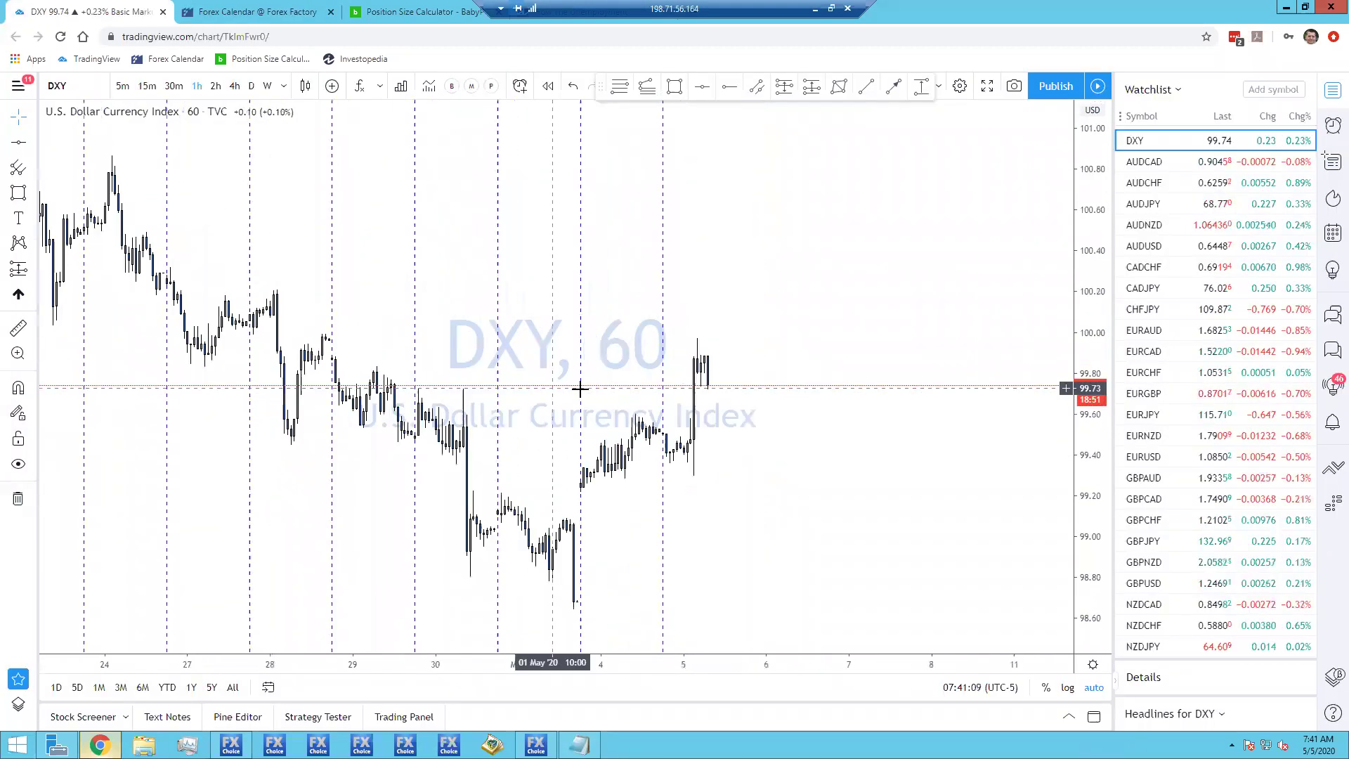
pyautogui.hscroll(-2, 210, 152)
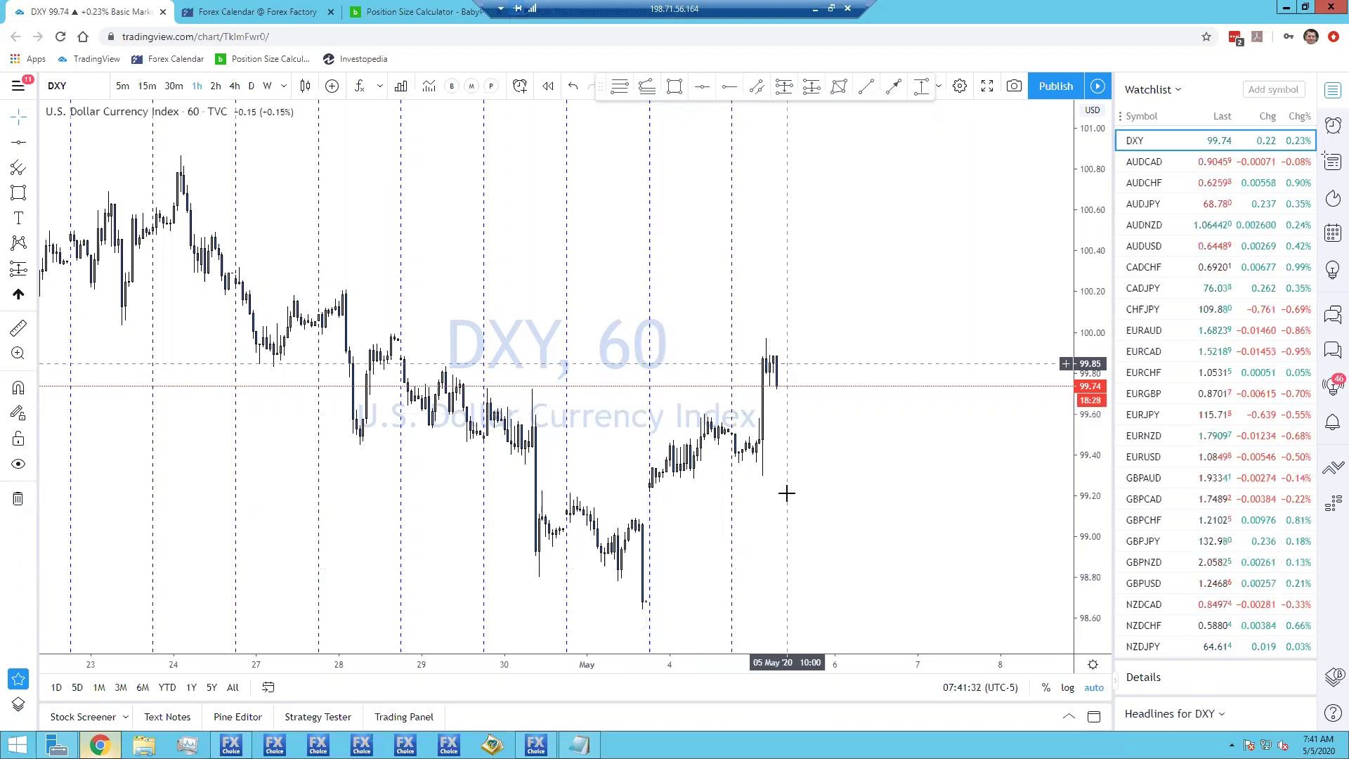
pyautogui.scroll(2, 587, 438)
pyautogui.scroll(1, 897, 450)
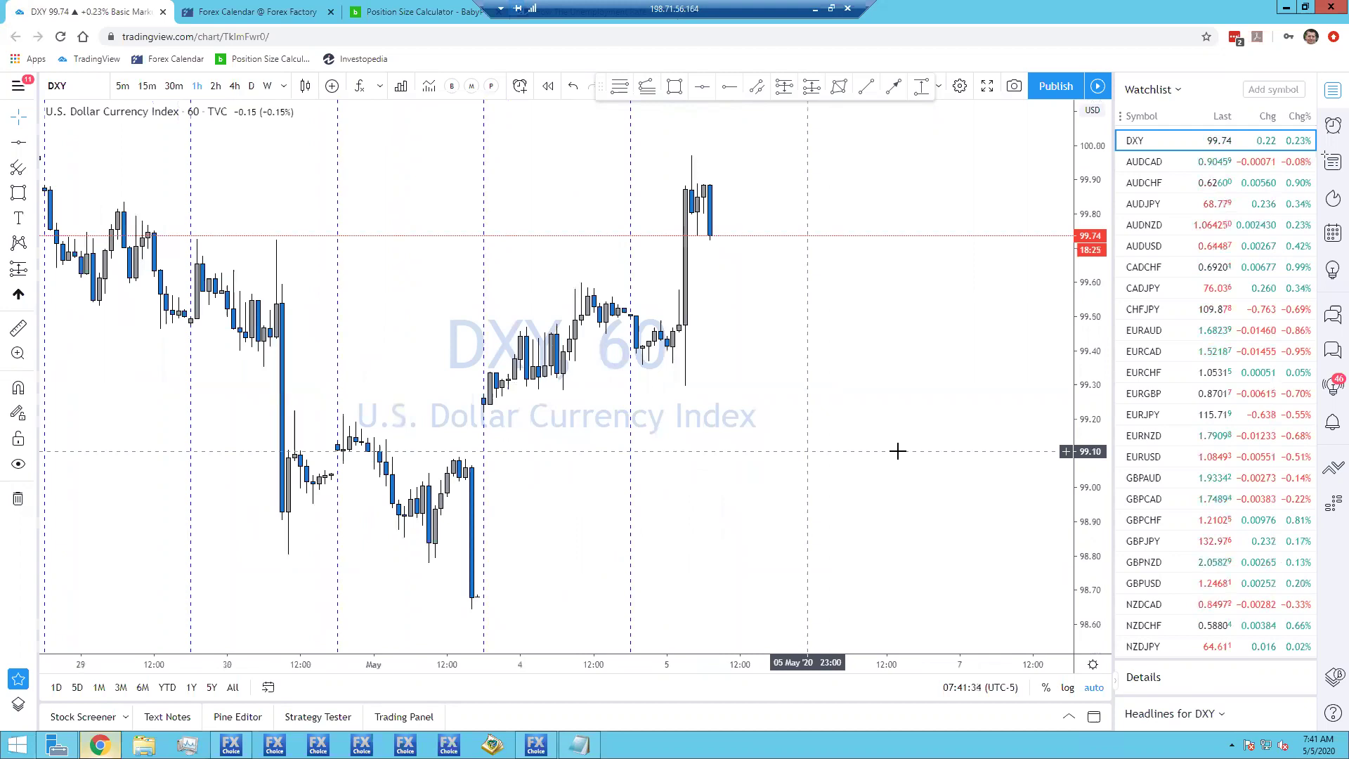
pyautogui.scroll(1, 810, 288)
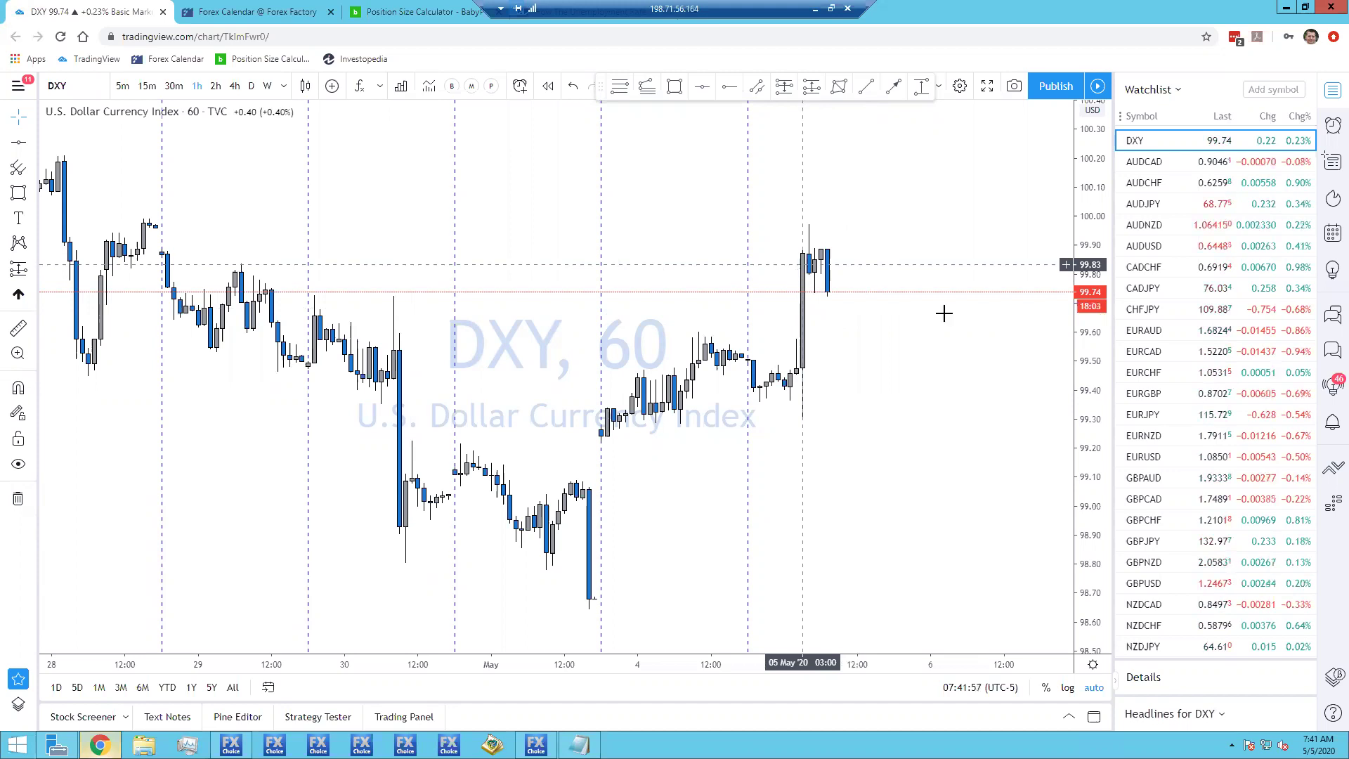
# Review the hourly charts of the watchlist's Australian dollar pairs at the default zoom: AUDCAD, AUDCHF, AUDJPY, AUDNZD and AUDUSD.
pyautogui.click(1138, 166)
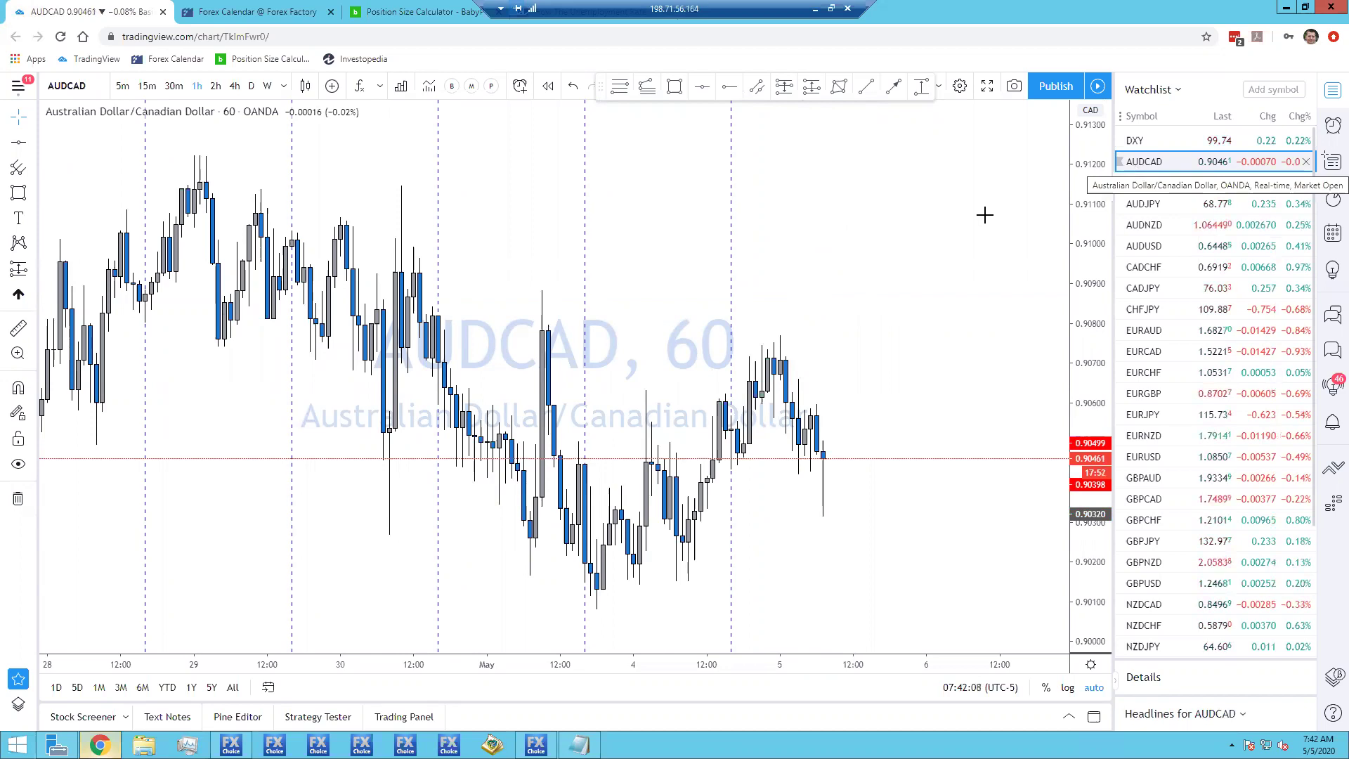
pyautogui.hotkey('alt', 'r')
pyautogui.click(1144, 184)
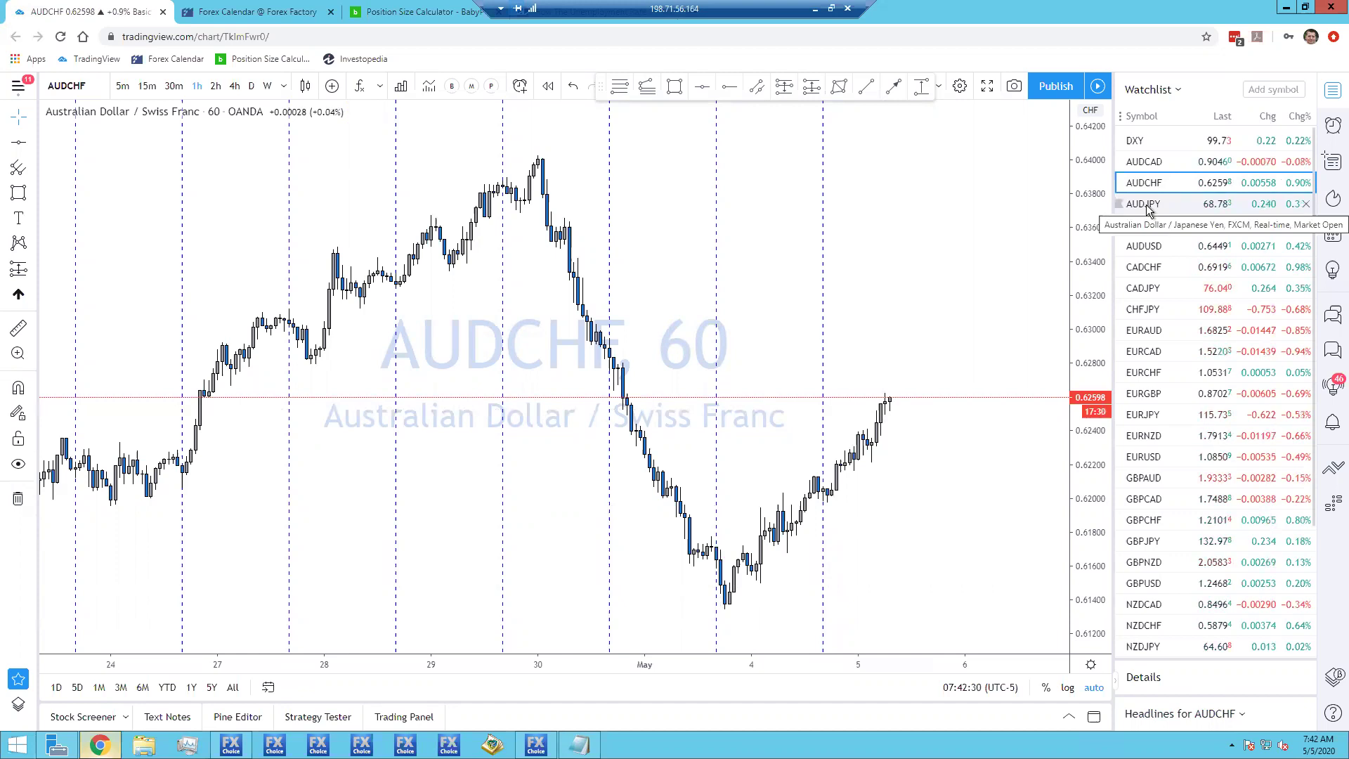
pyautogui.press('Down')
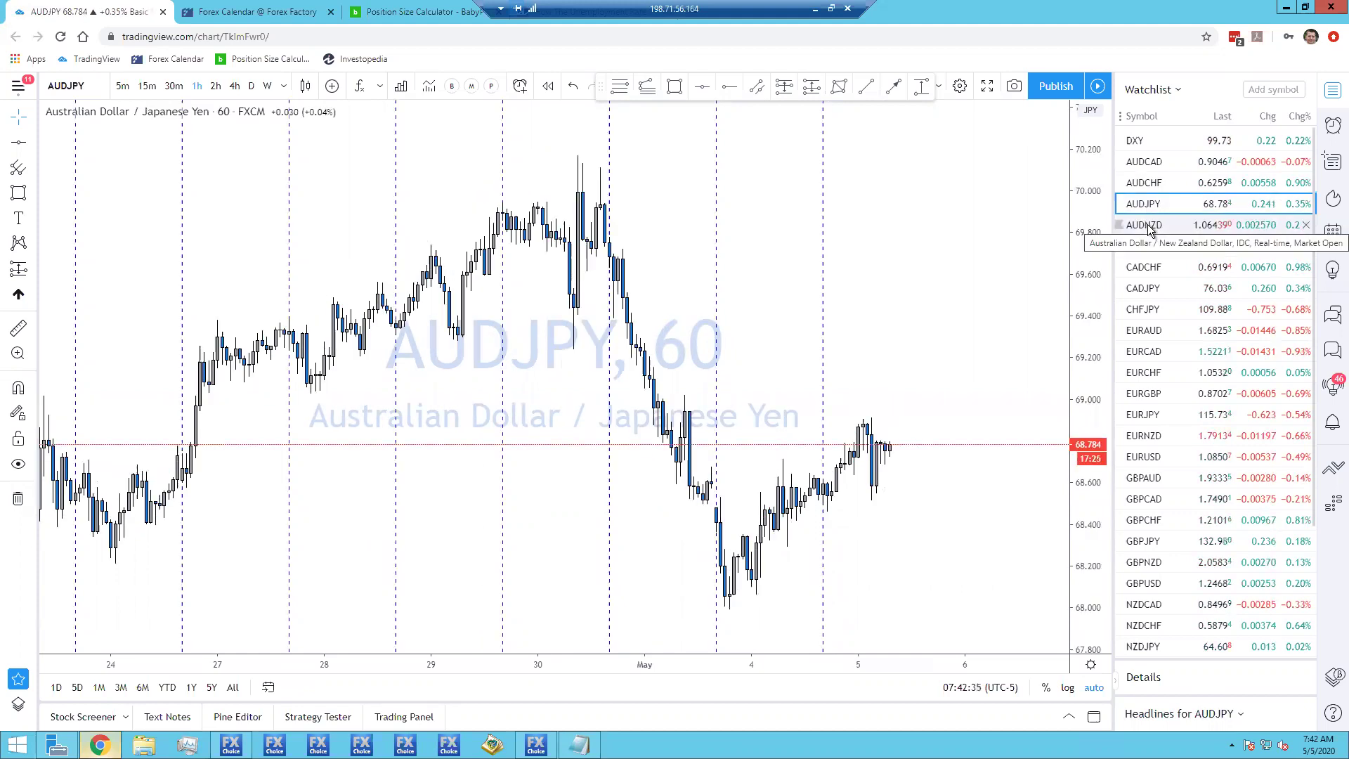
pyautogui.click(1146, 225)
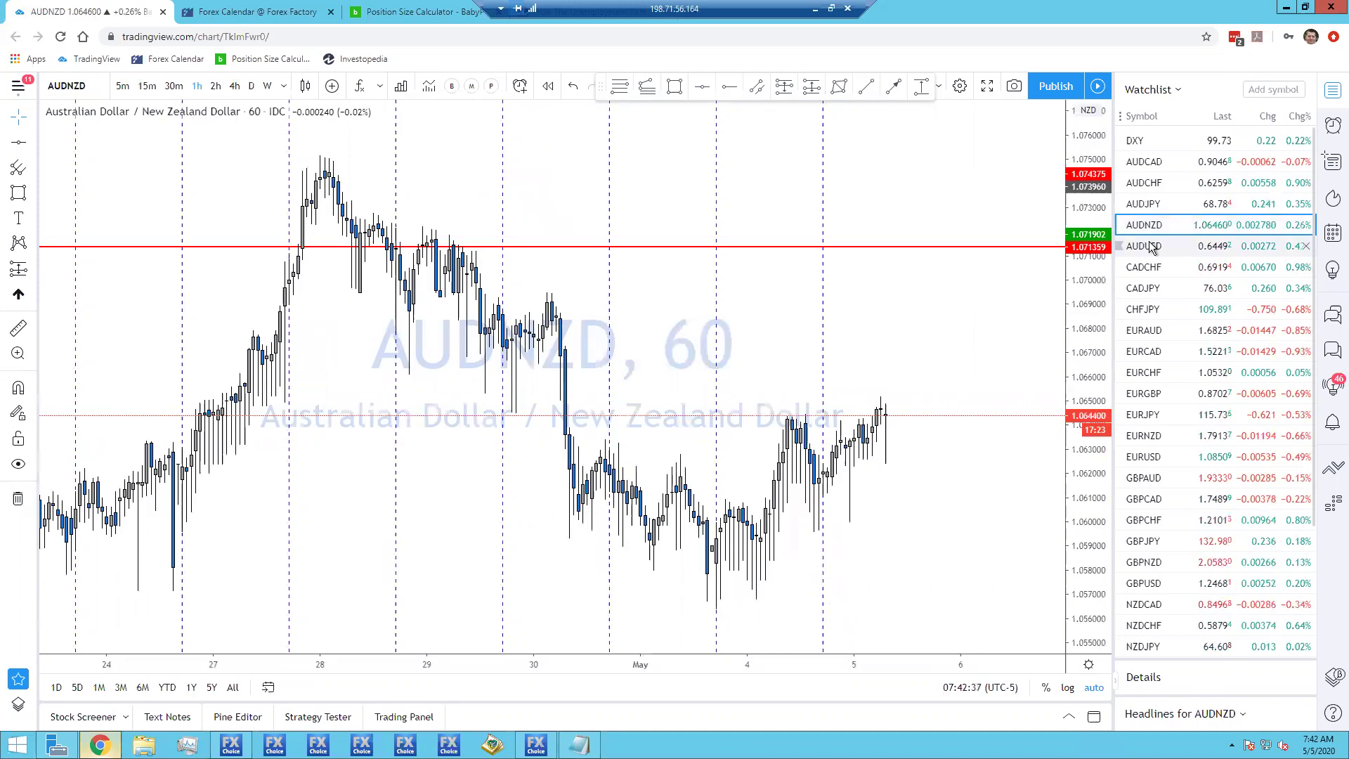
pyautogui.press('Down')
# Review the hourly charts of CADCHF, CADJPY and CHFJPY from the watchlist.
pyautogui.press('Down')
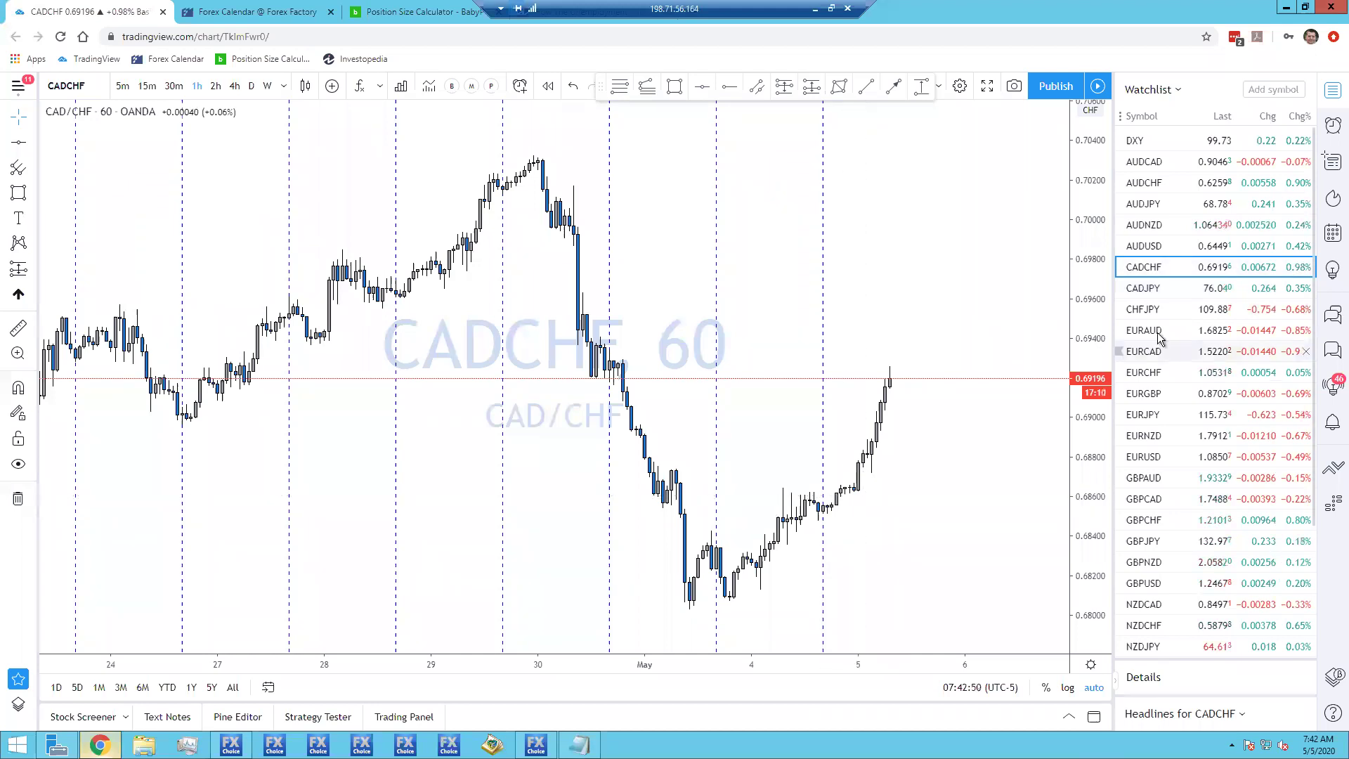
pyautogui.press('Down')
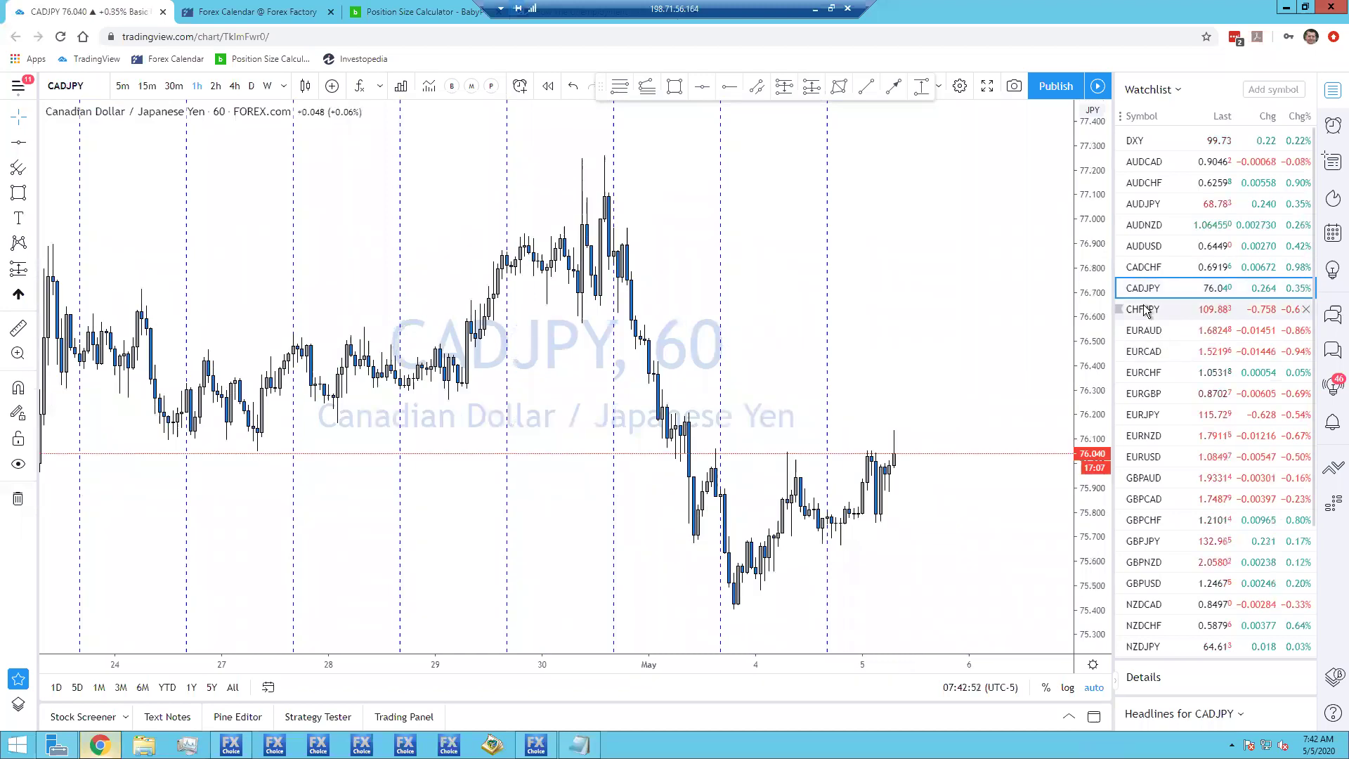
pyautogui.click(1144, 309)
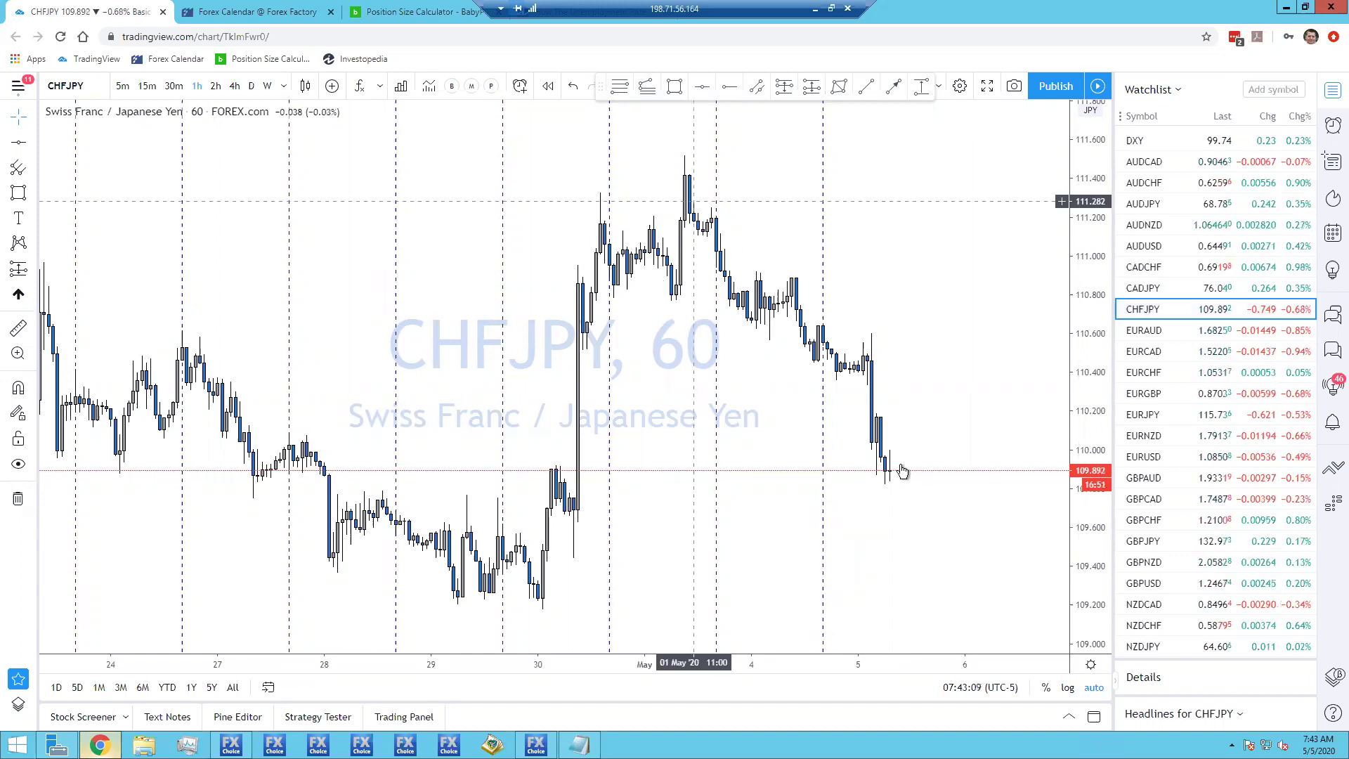
# Review the hourly charts of the euro pairs in watchlist order, from EURAUD through EURUSD.
pyautogui.click(1143, 336)
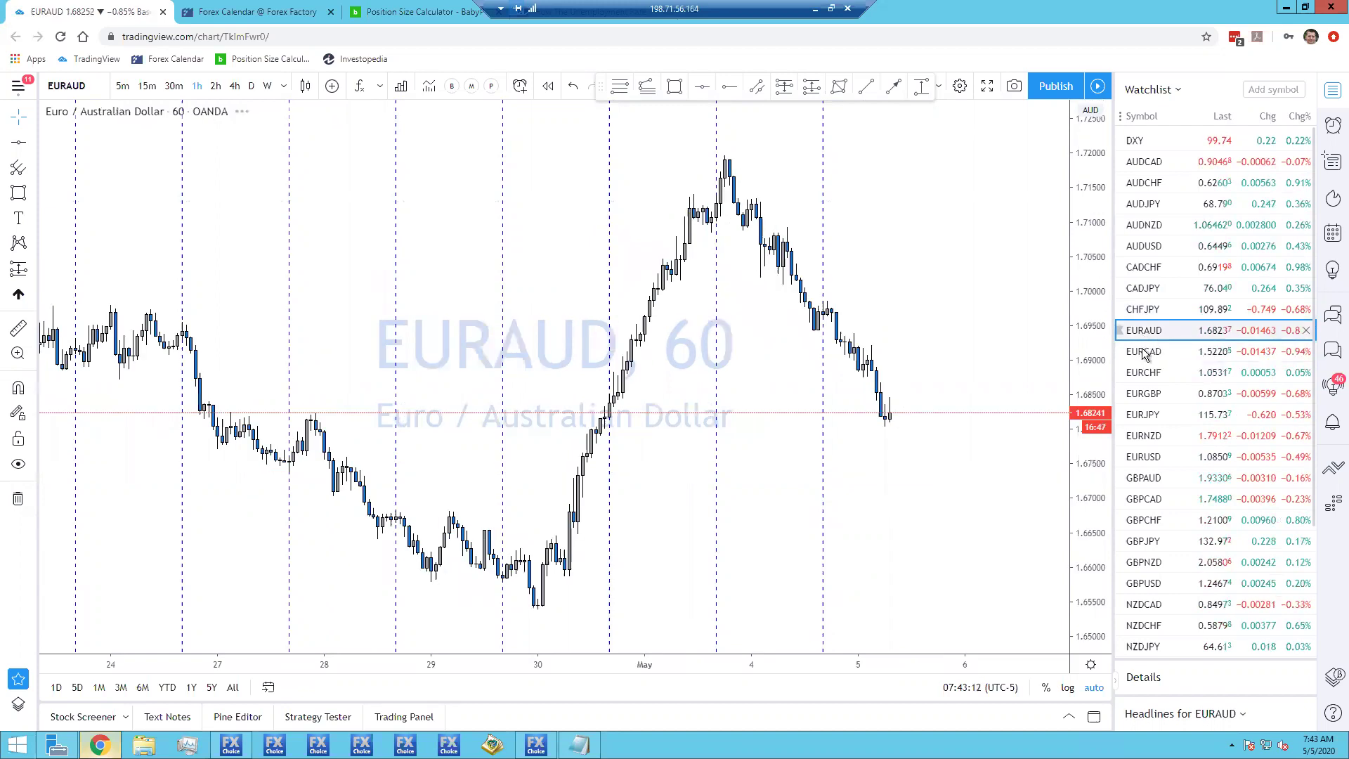
pyautogui.click(1143, 353)
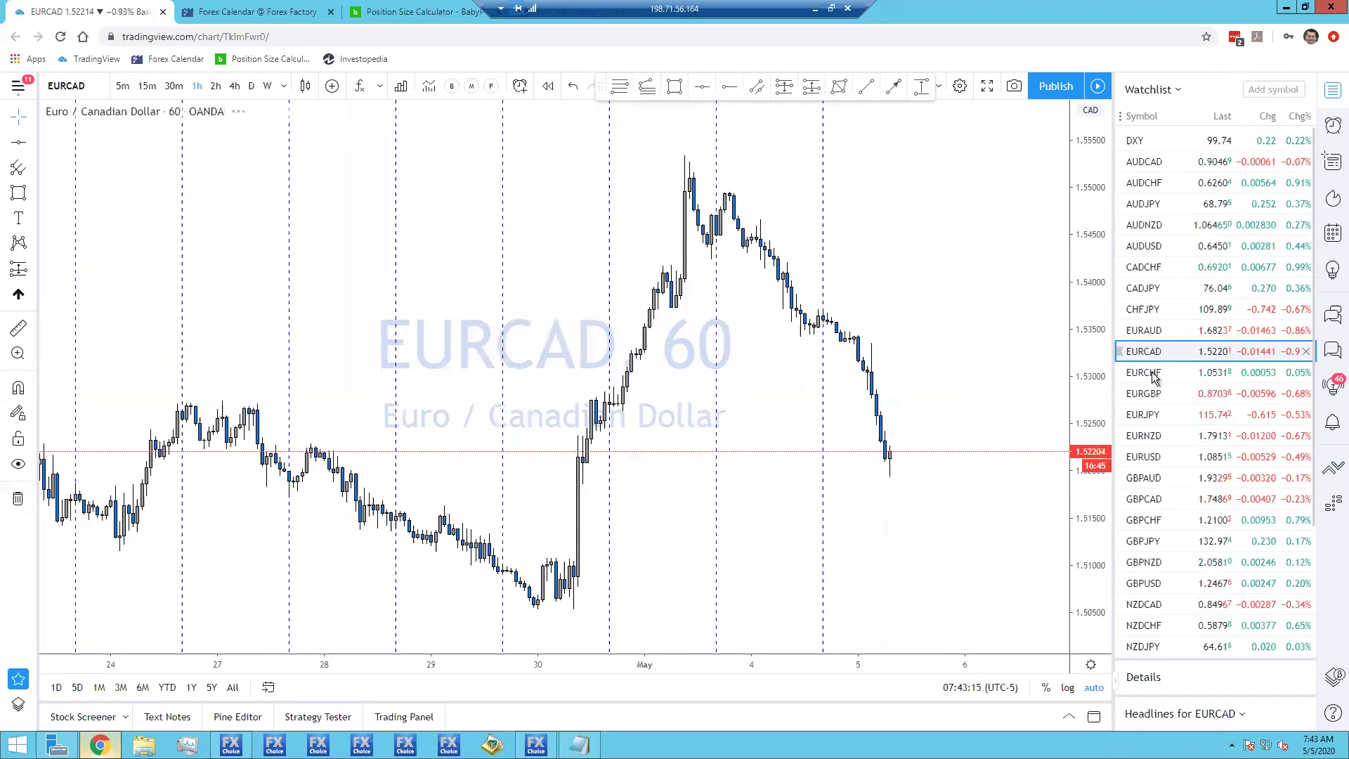
pyautogui.click(1153, 374)
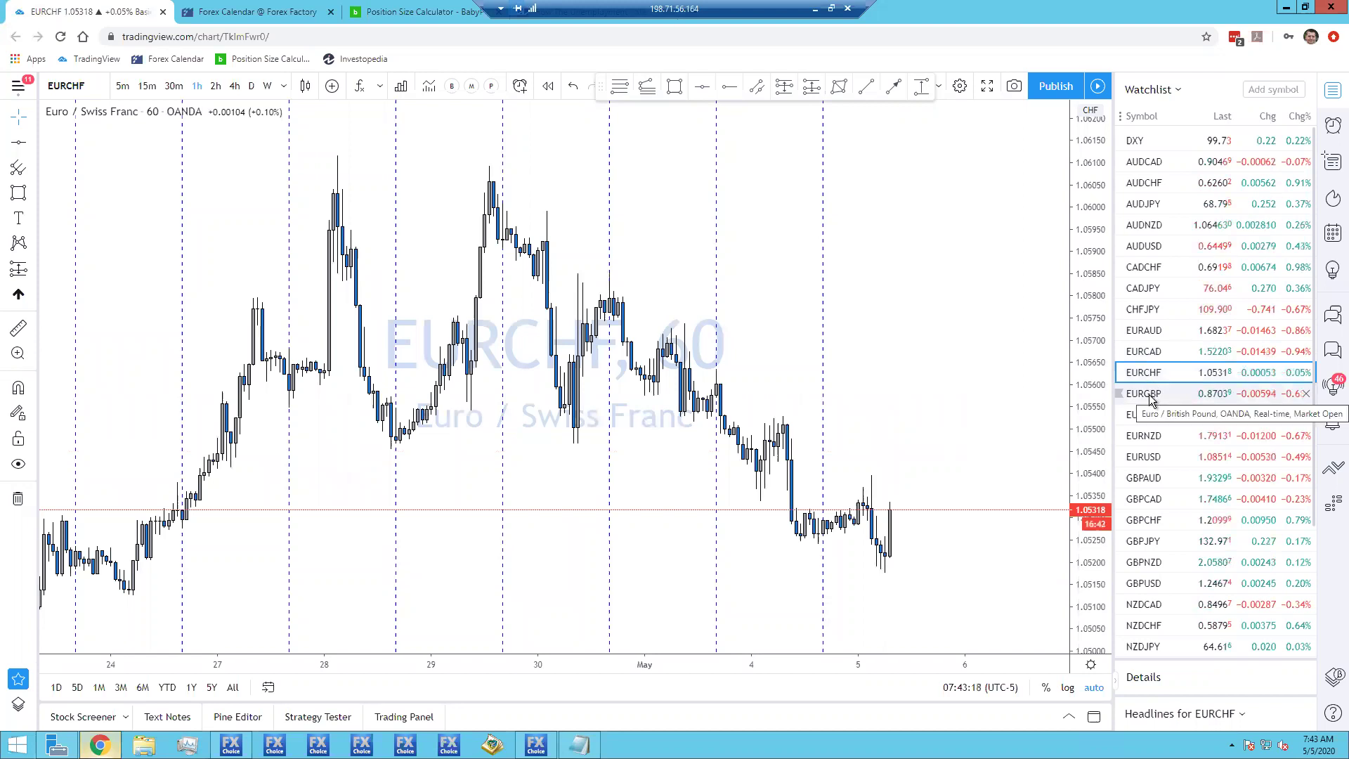
pyautogui.click(1153, 398)
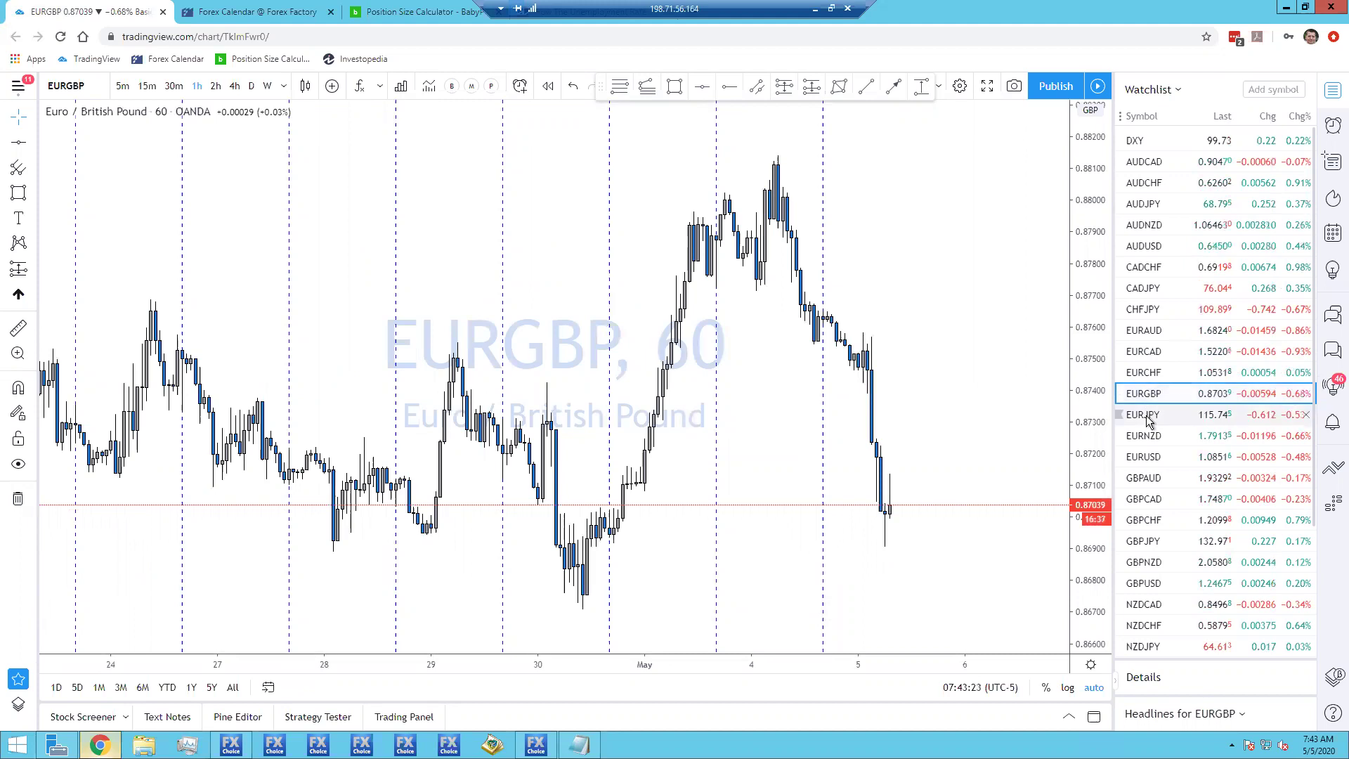
pyautogui.click(1145, 418)
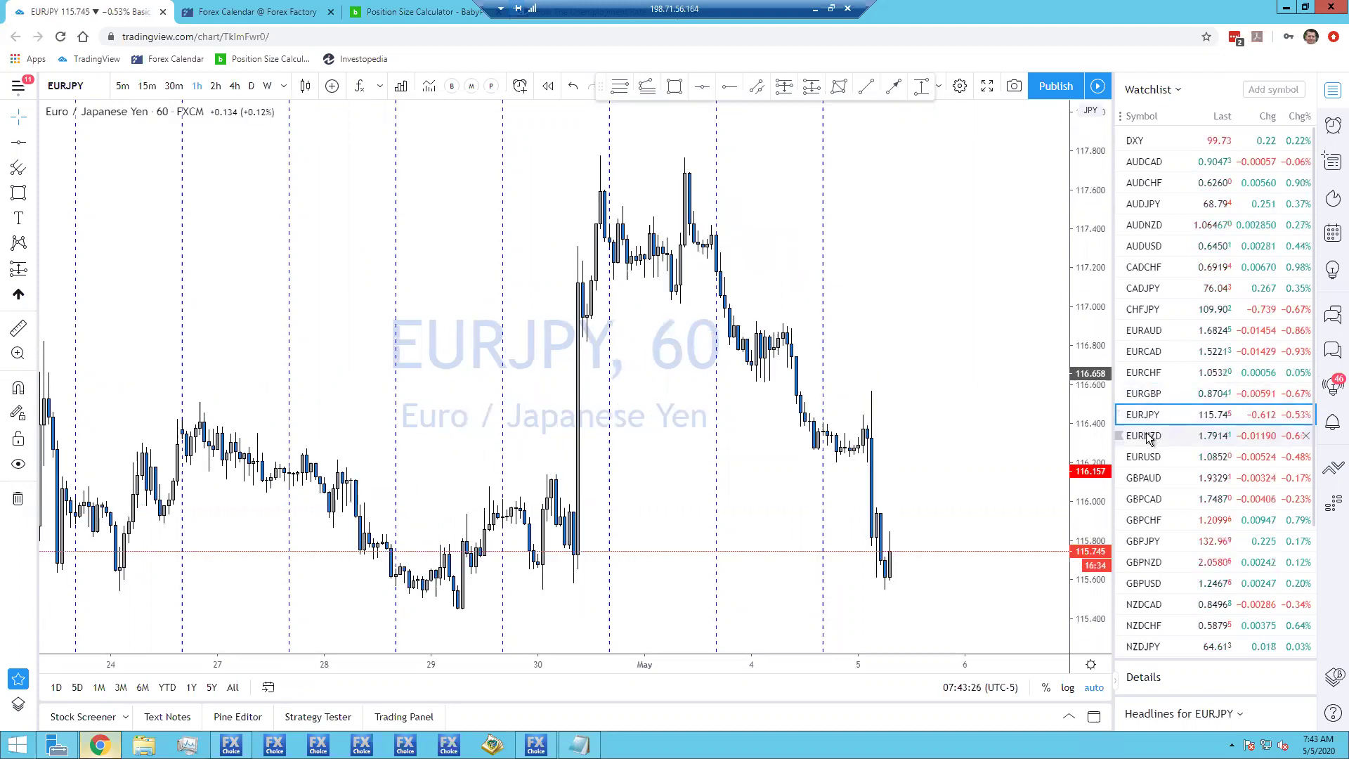
pyautogui.click(1147, 437)
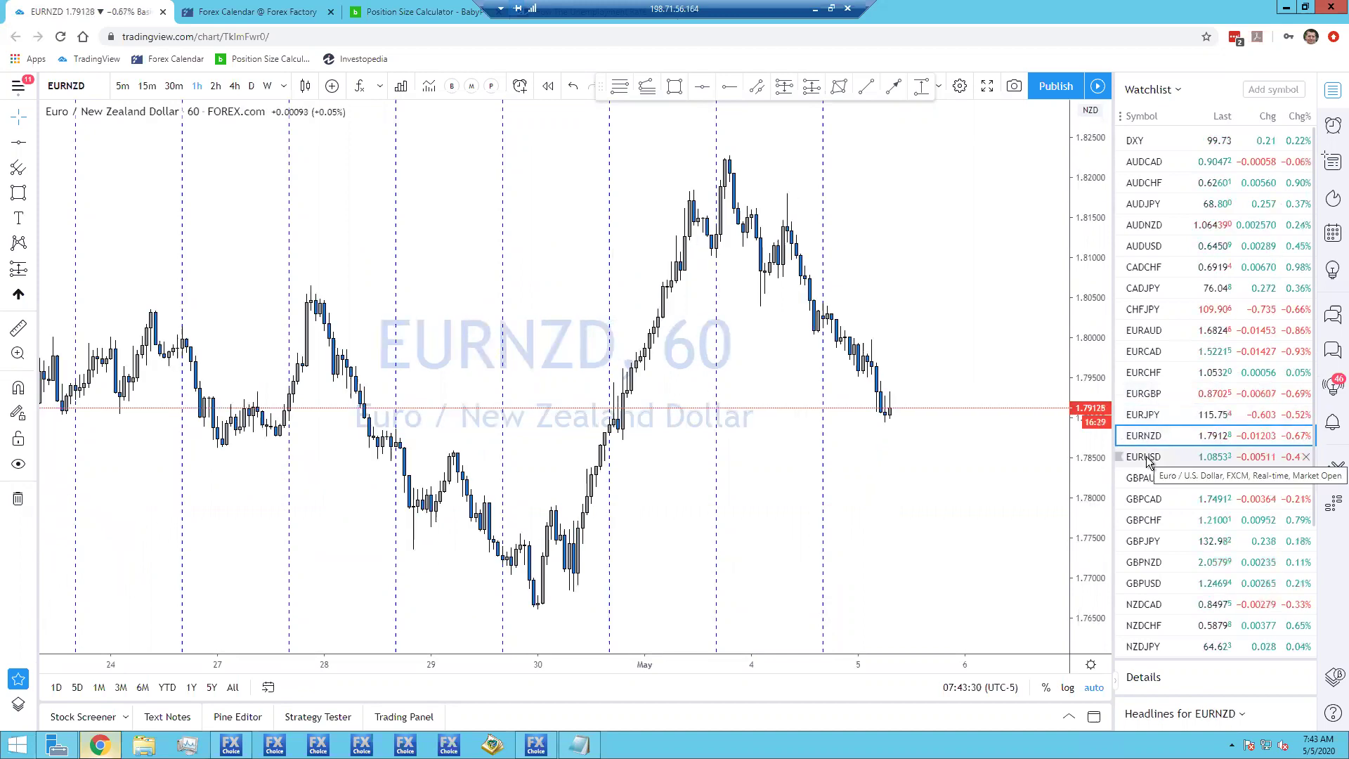
pyautogui.click(1145, 458)
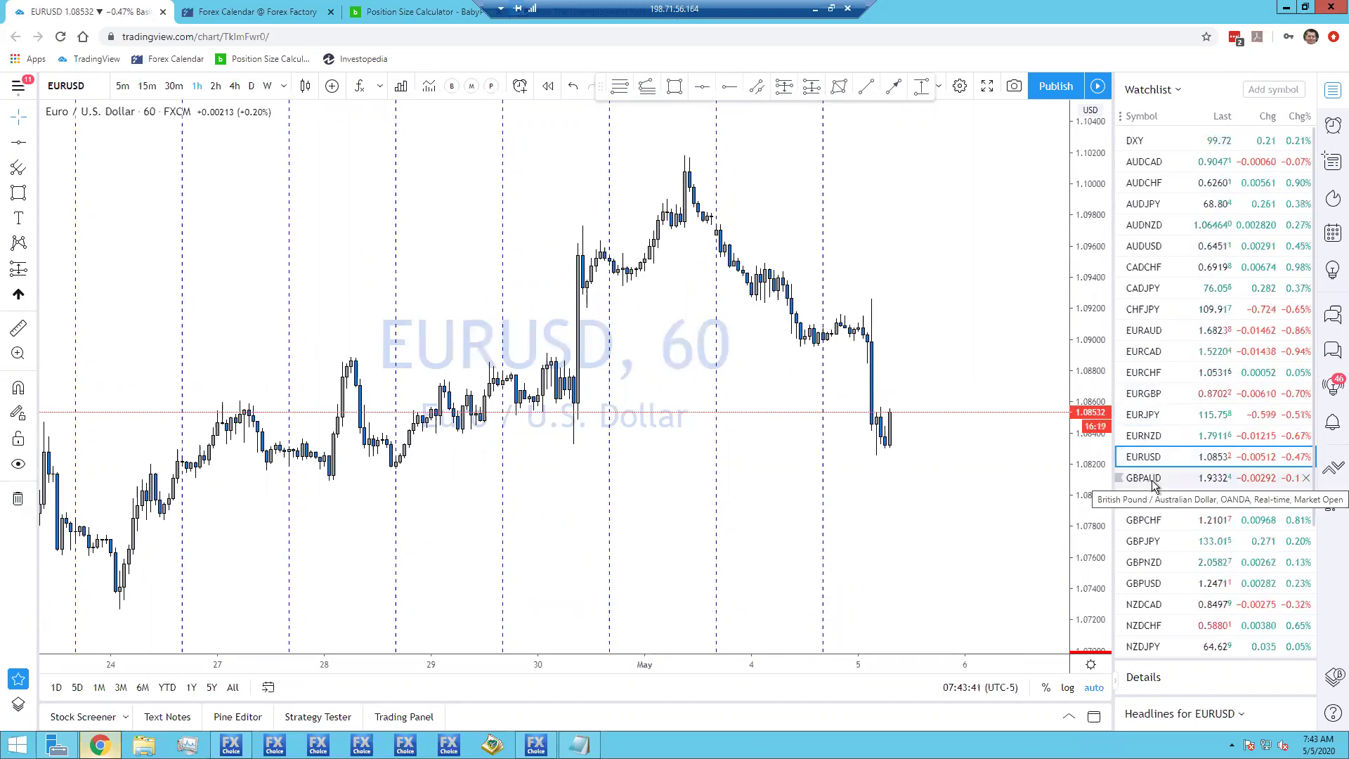
# Review the hourly charts of the pound pairs GBPAUD through GBPJPY, returning to GBPCHF for a closer look.
pyautogui.click(1142, 478)
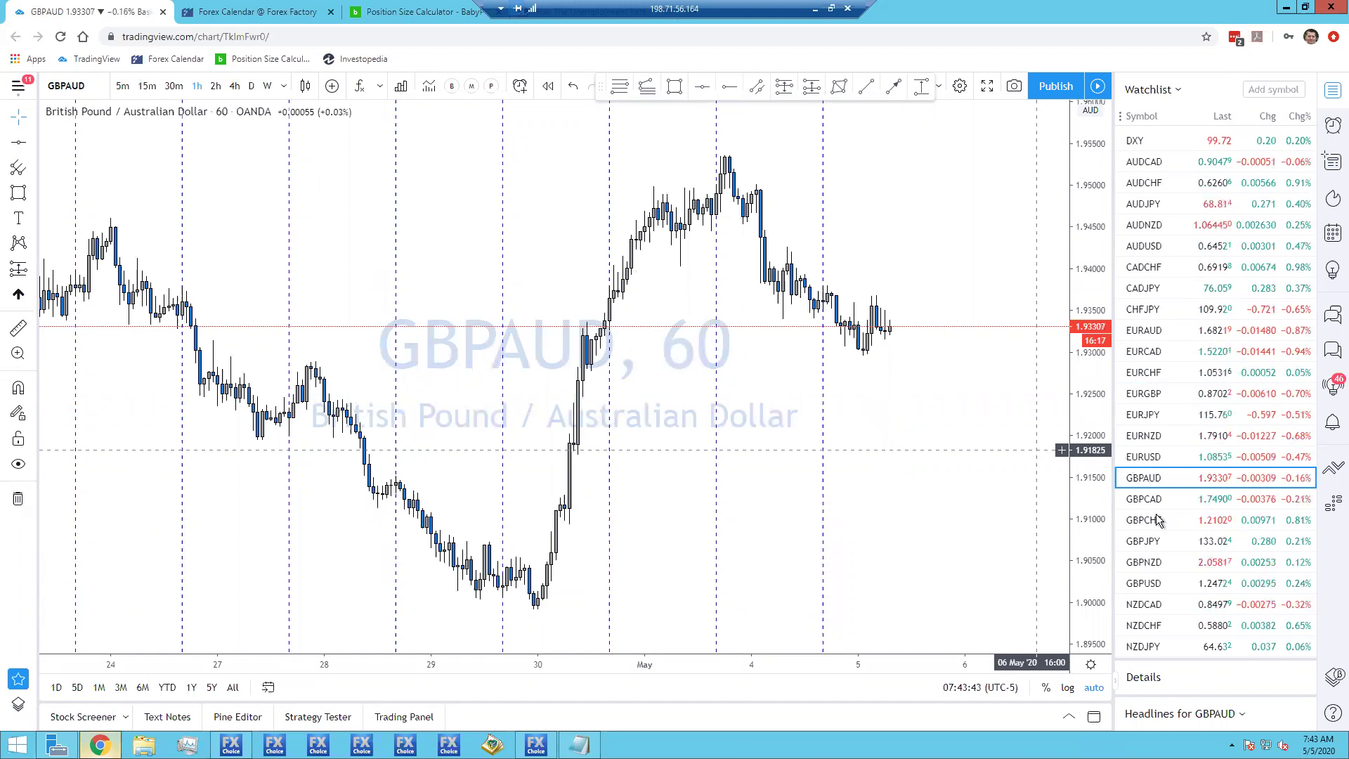
pyautogui.click(1153, 500)
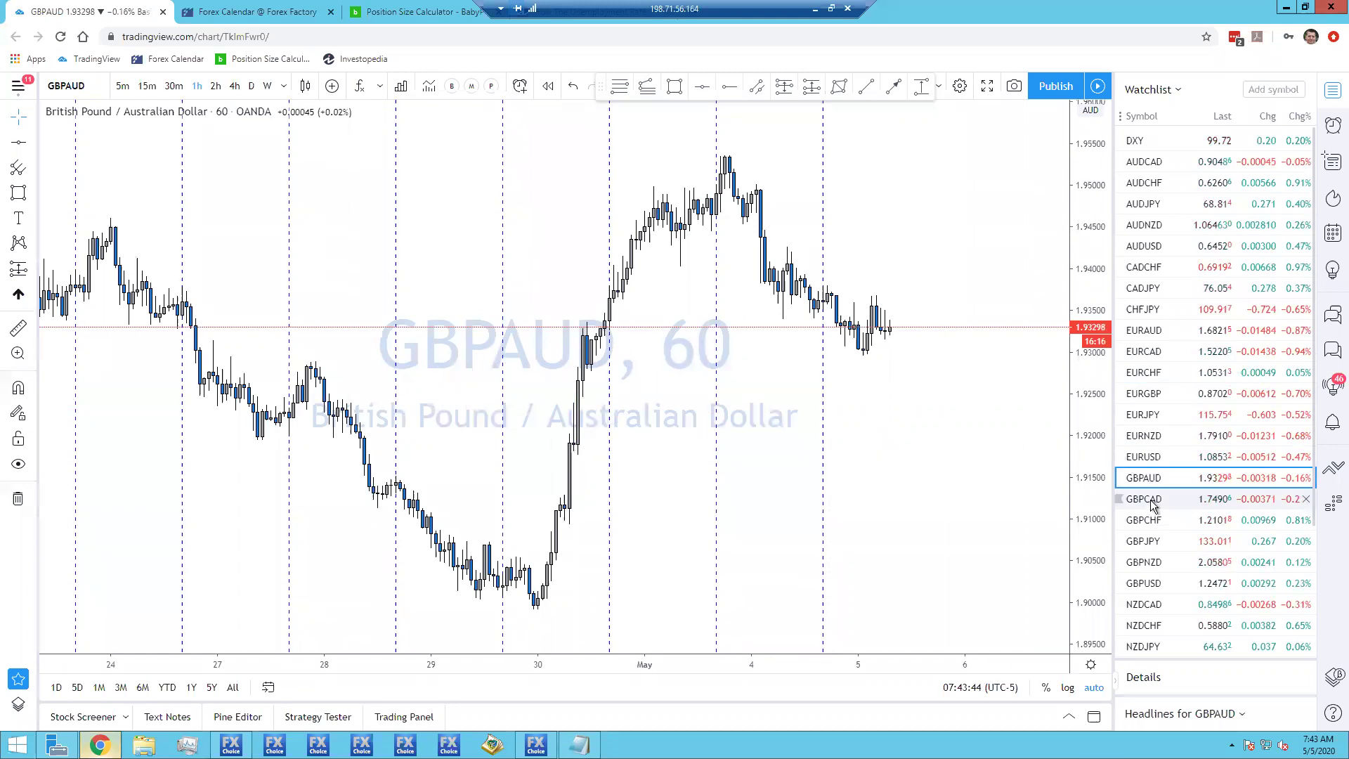
pyautogui.press('Down')
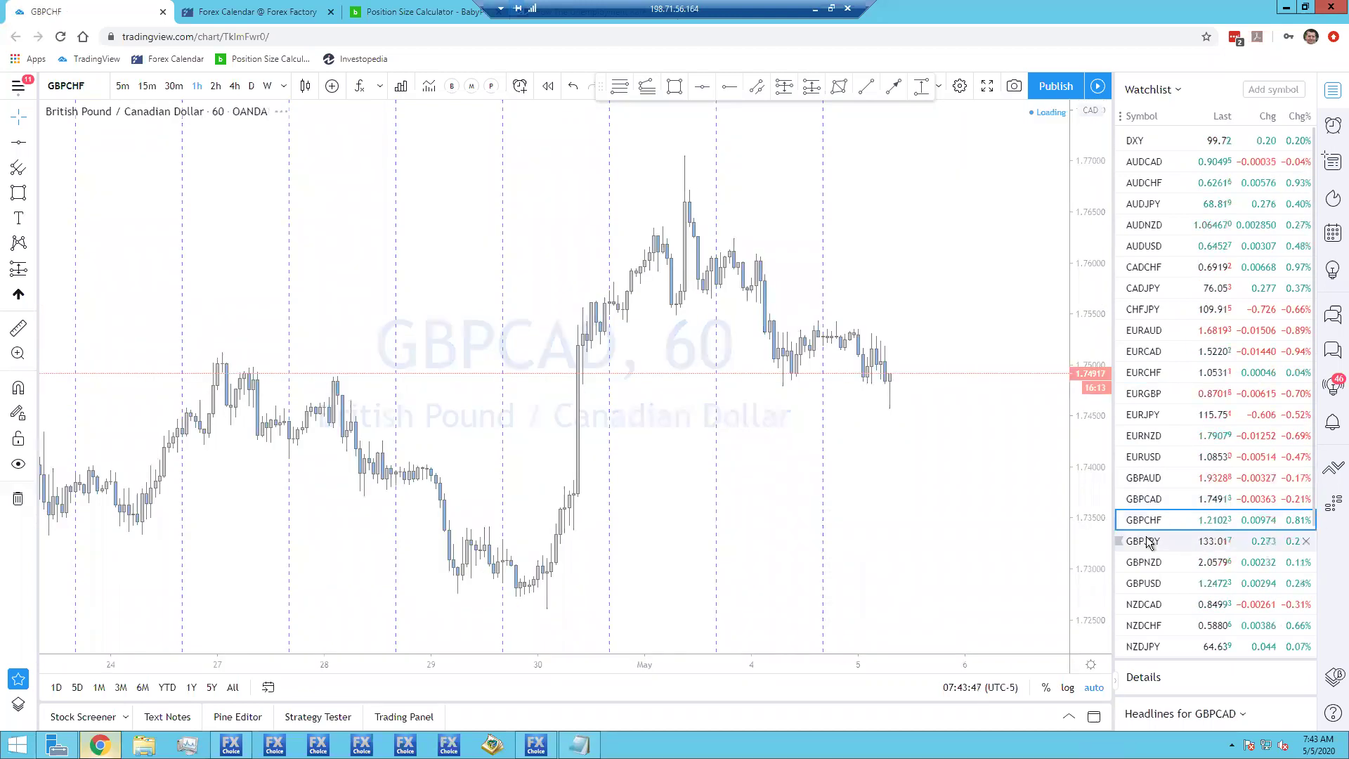
pyautogui.press('Down')
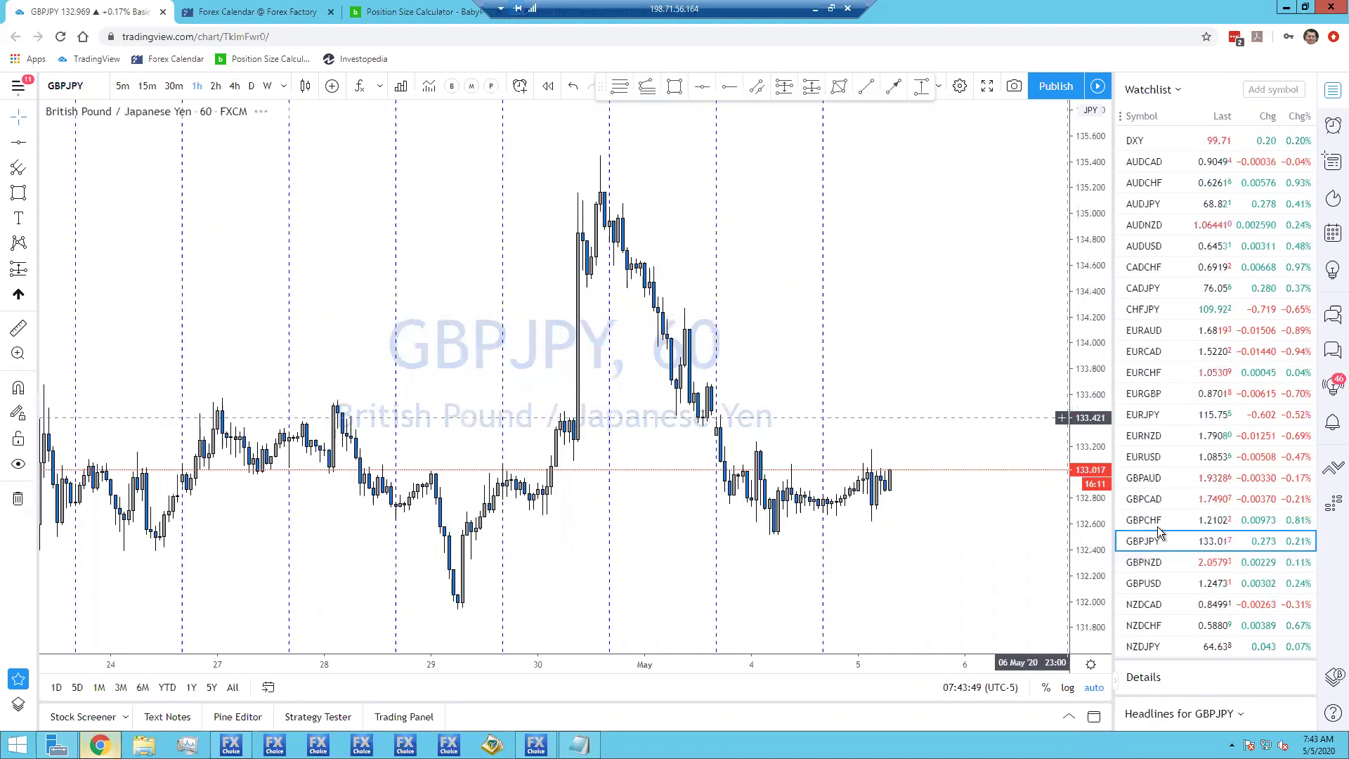
pyautogui.press('Up')
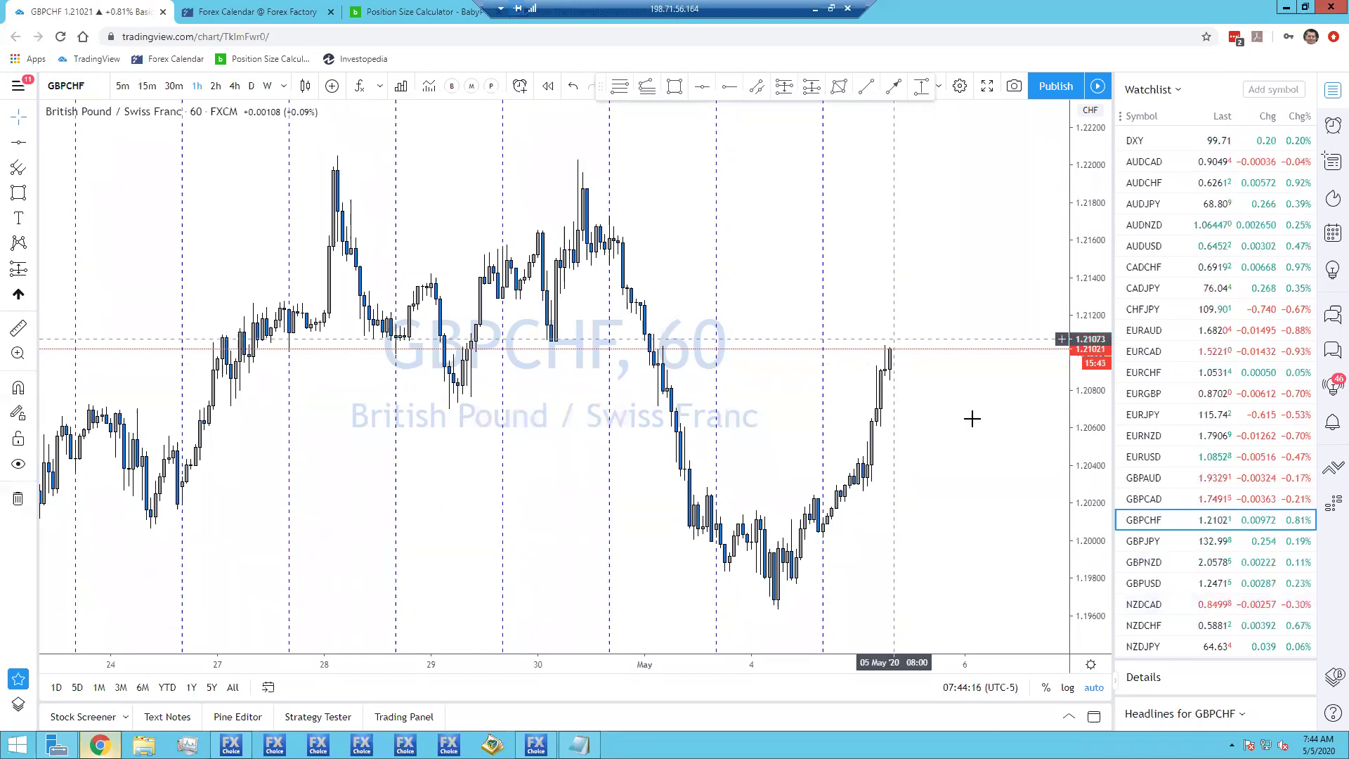
# Revisit the GBPJPY and EURCHF hourly charts and review the remaining pound pairs, GBPNZD and GBPUSD.
pyautogui.click(1142, 539)
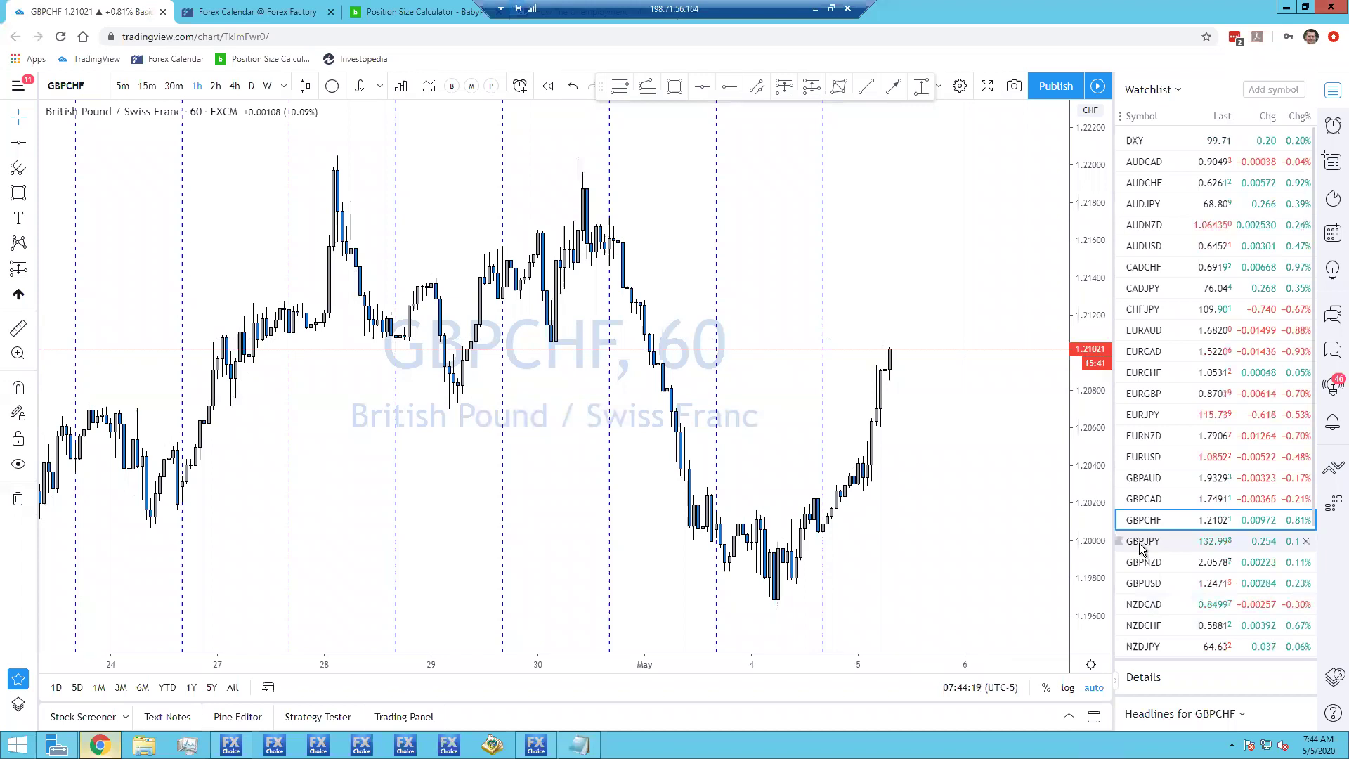
pyautogui.click(1149, 373)
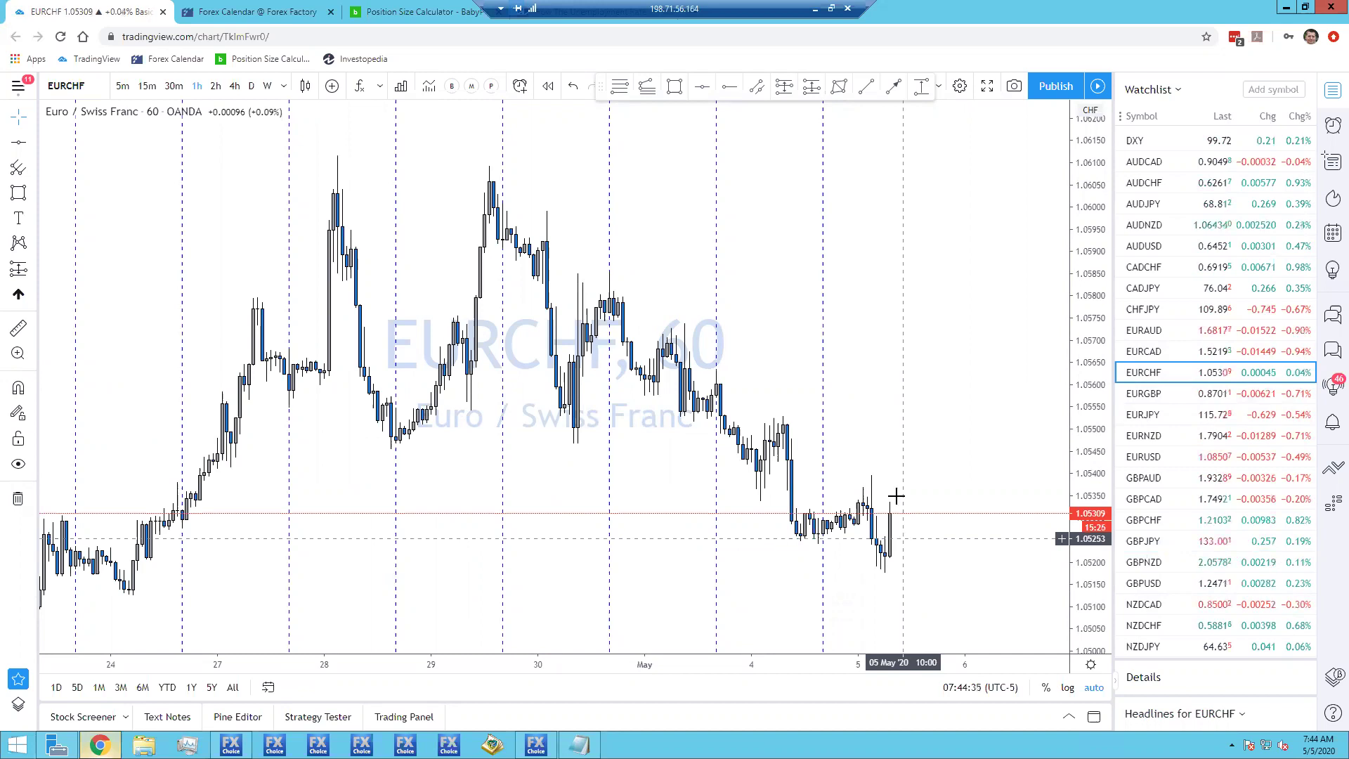
pyautogui.click(1159, 562)
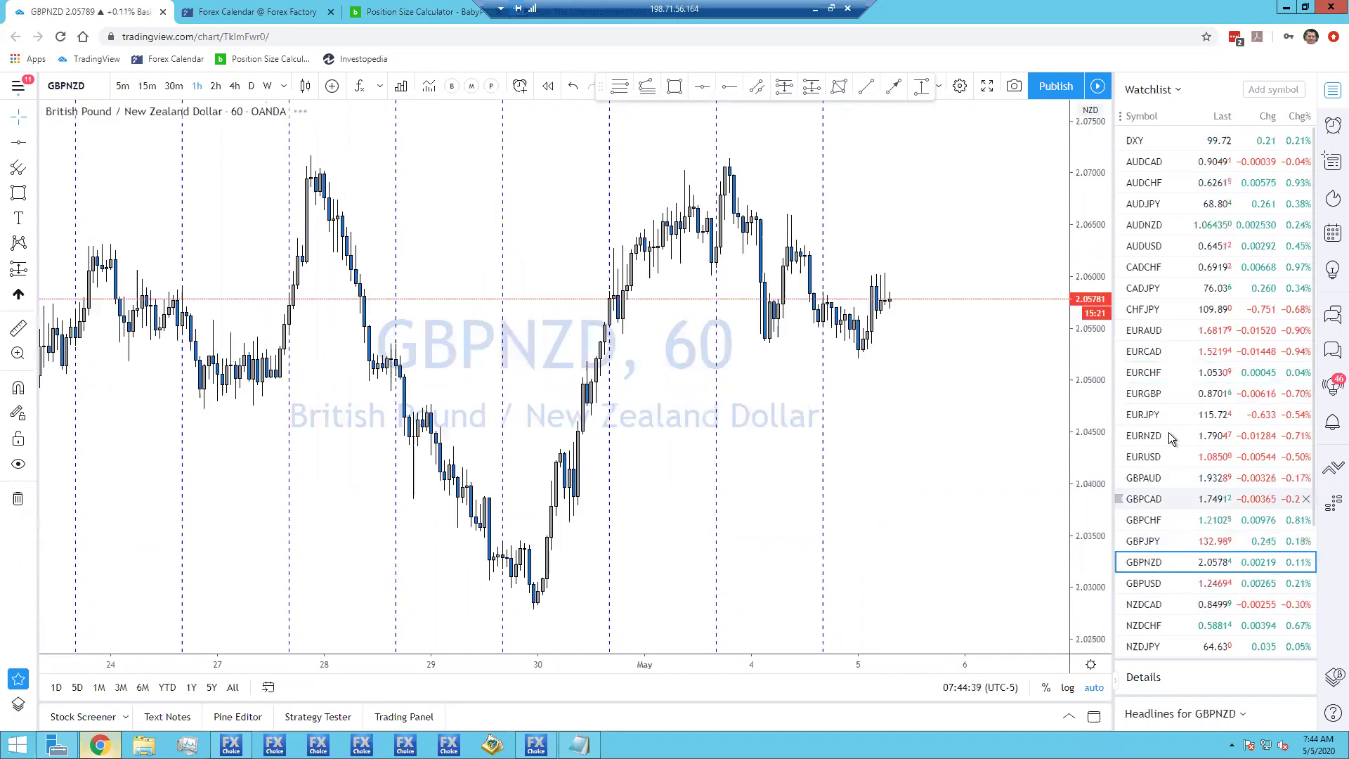
pyautogui.click(1155, 585)
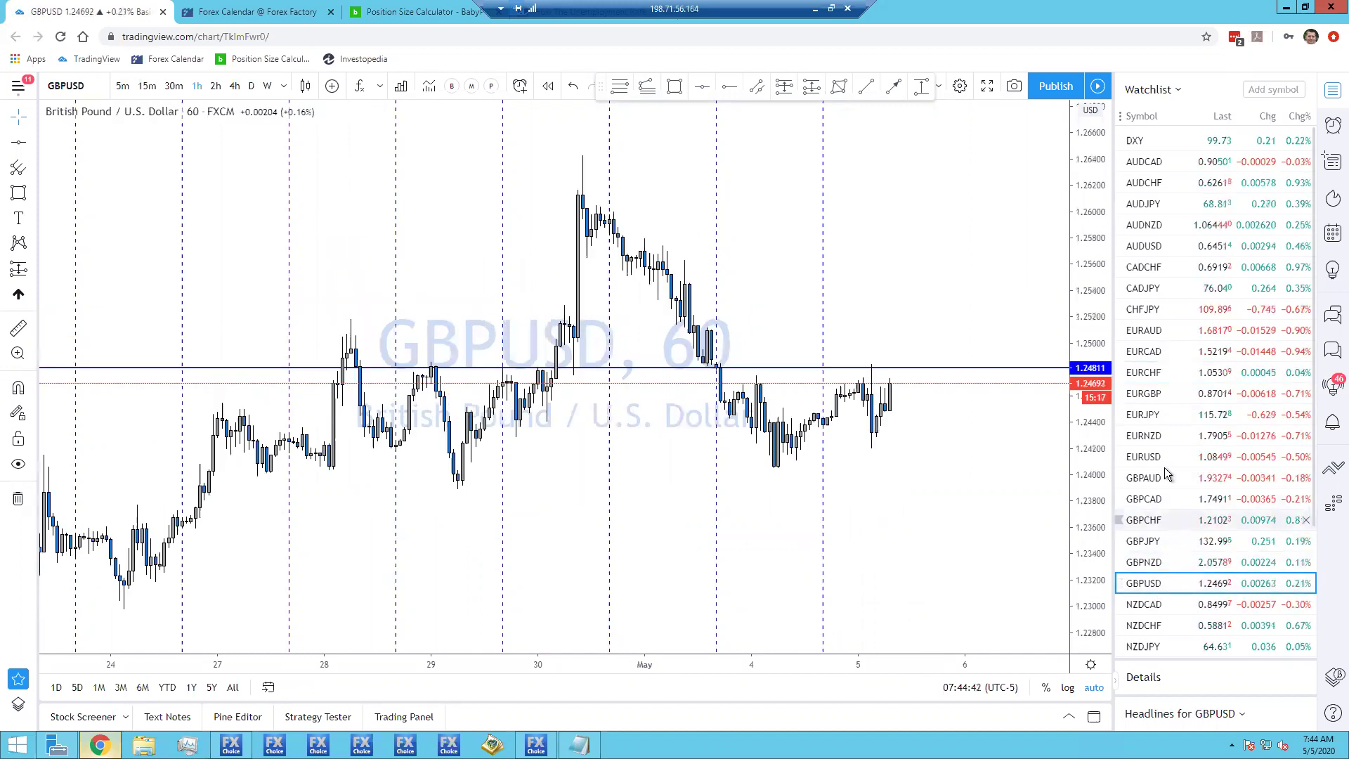
# Review the hourly charts of the New Zealand dollar pairs NZDCAD, NZDCHF, NZDJPY and NZDUSD from the watchlist.
pyautogui.scroll(-3, 1155, 434)
pyautogui.click(1156, 435)
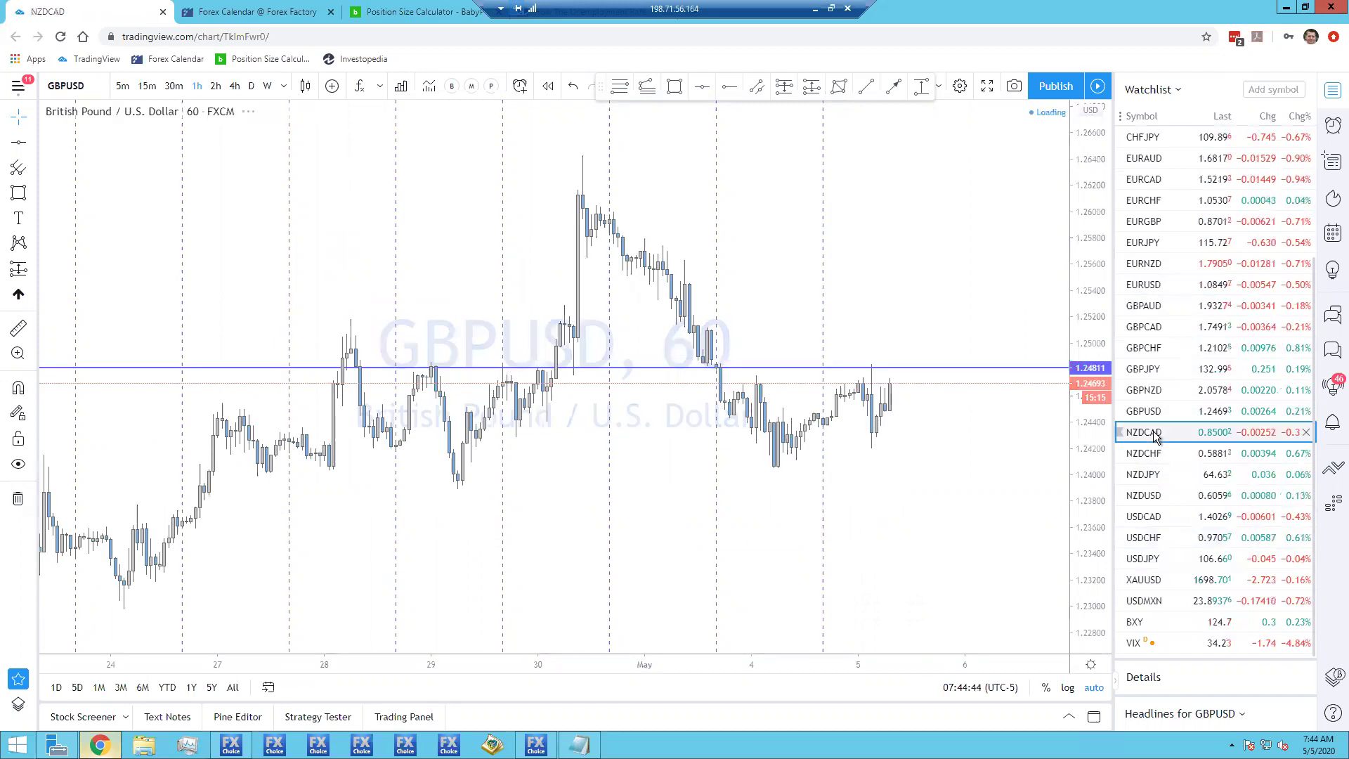
pyautogui.click(1162, 454)
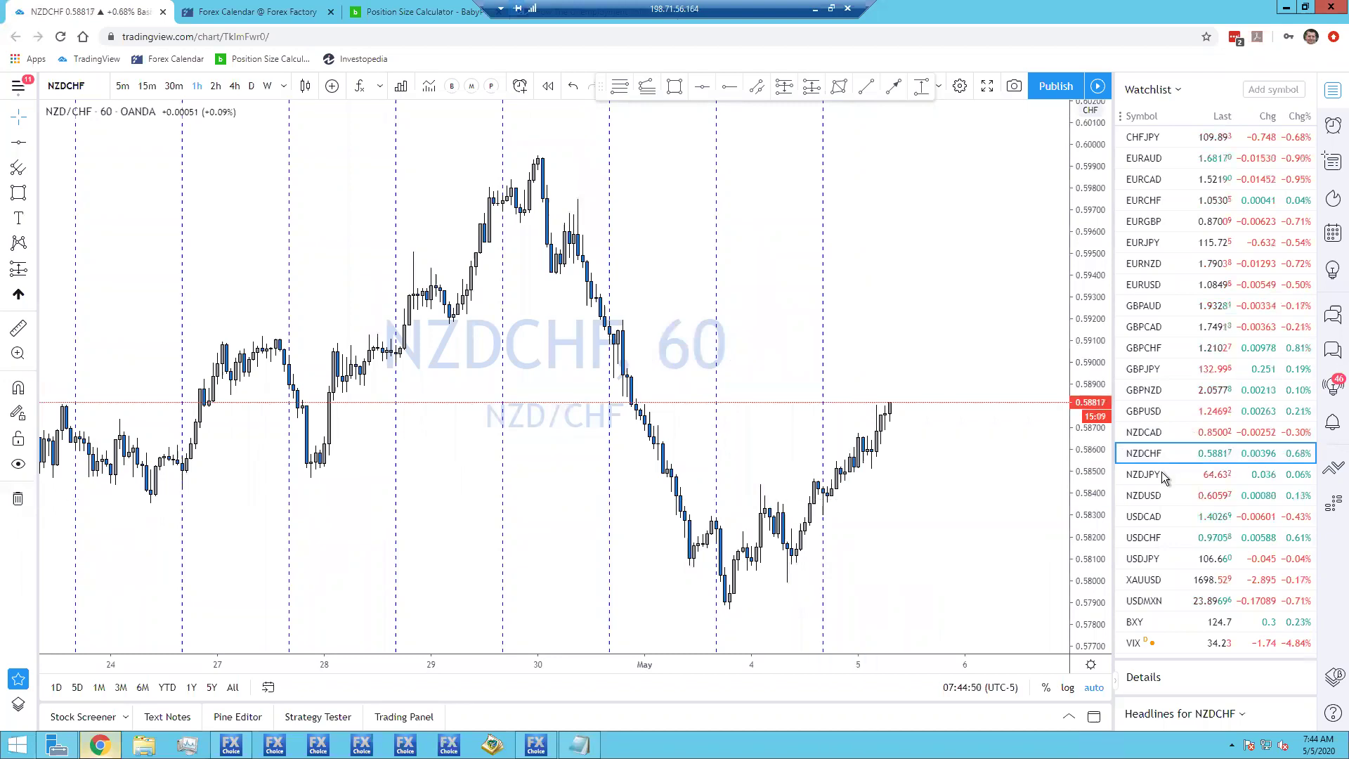
pyautogui.click(1161, 473)
pyautogui.click(1153, 505)
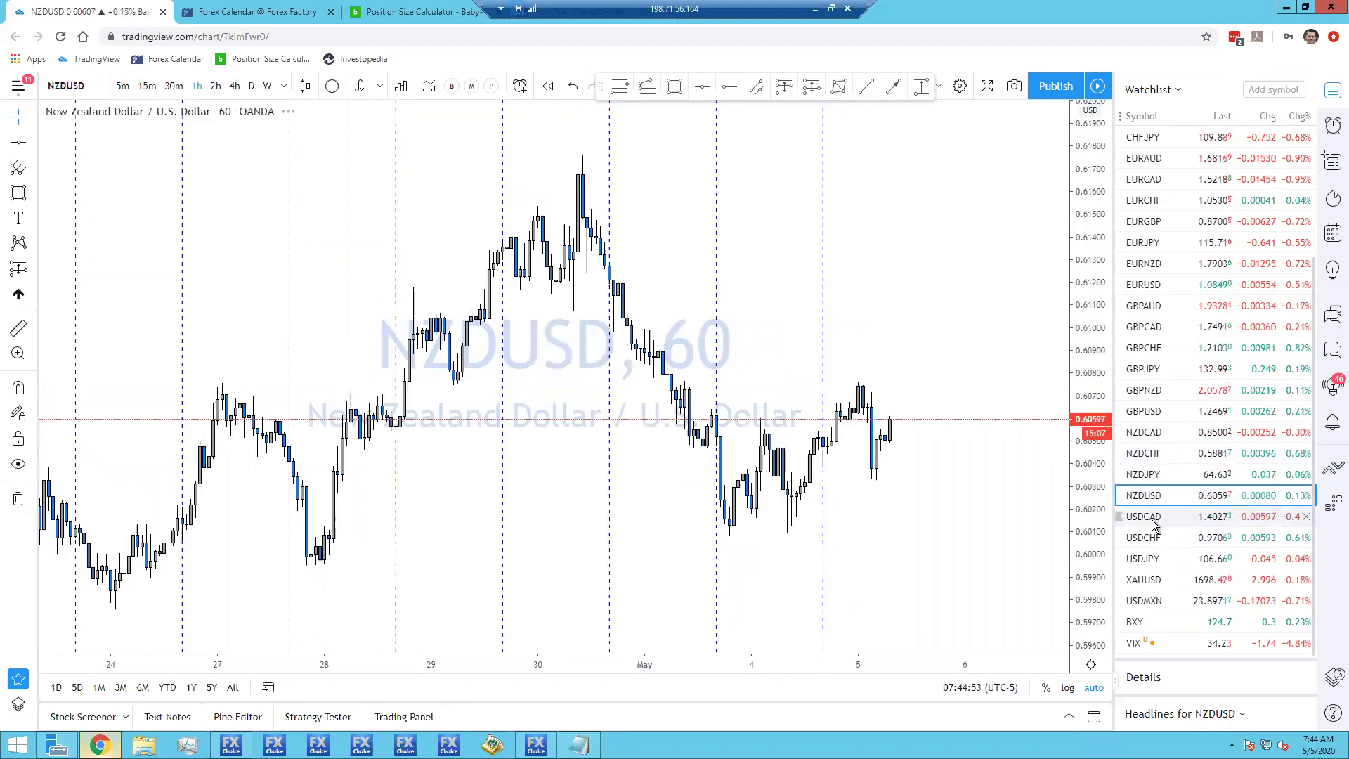
# Review the hourly charts of the U.S. dollar pairs USDCAD, USDCHF and USDJPY from the watchlist.
pyautogui.click(1153, 523)
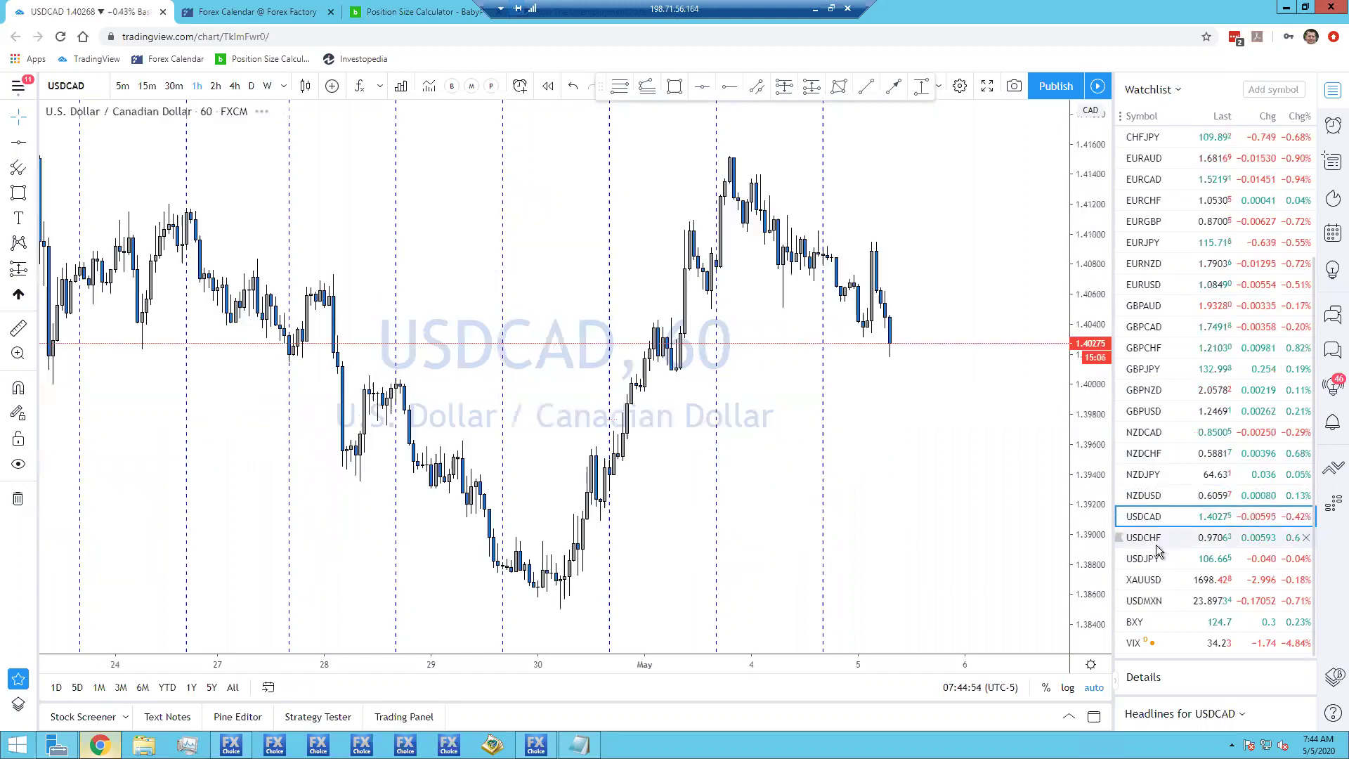
pyautogui.click(1158, 545)
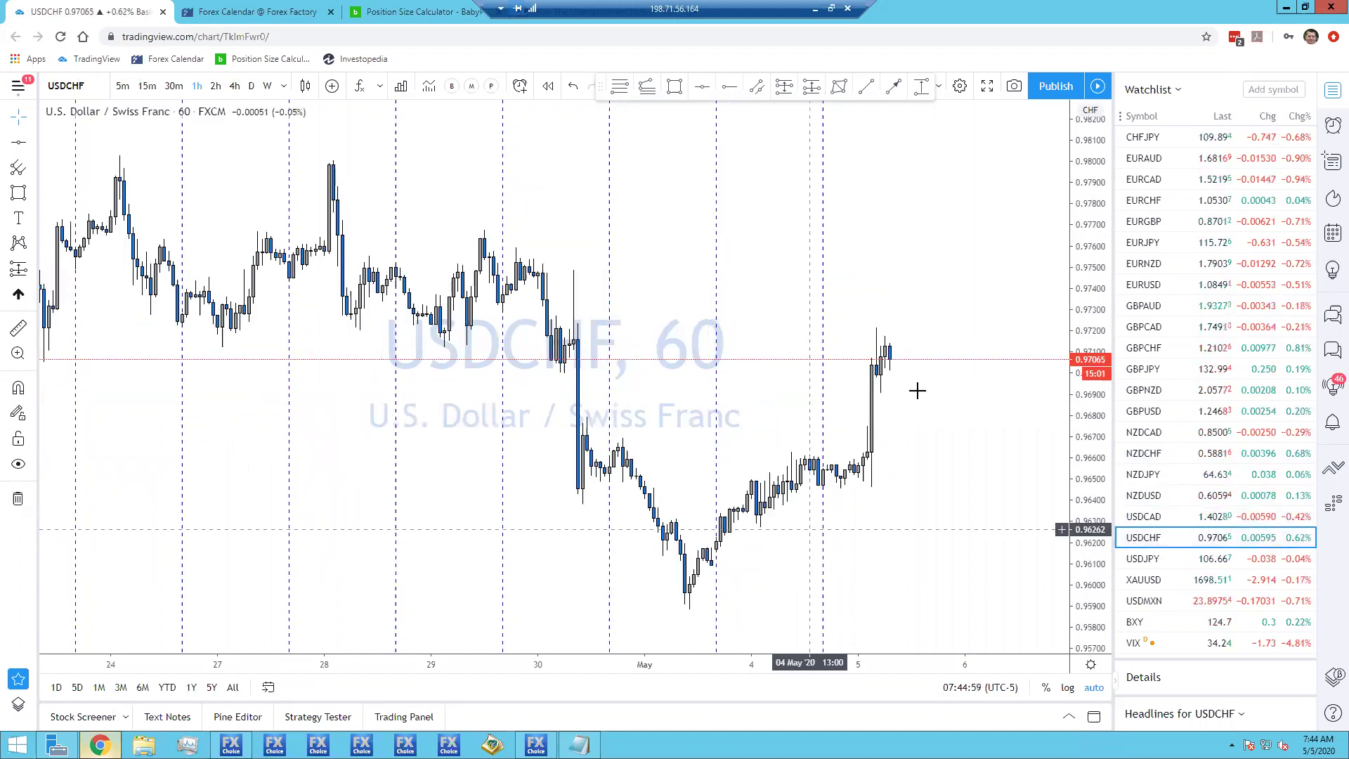
pyautogui.click(1156, 560)
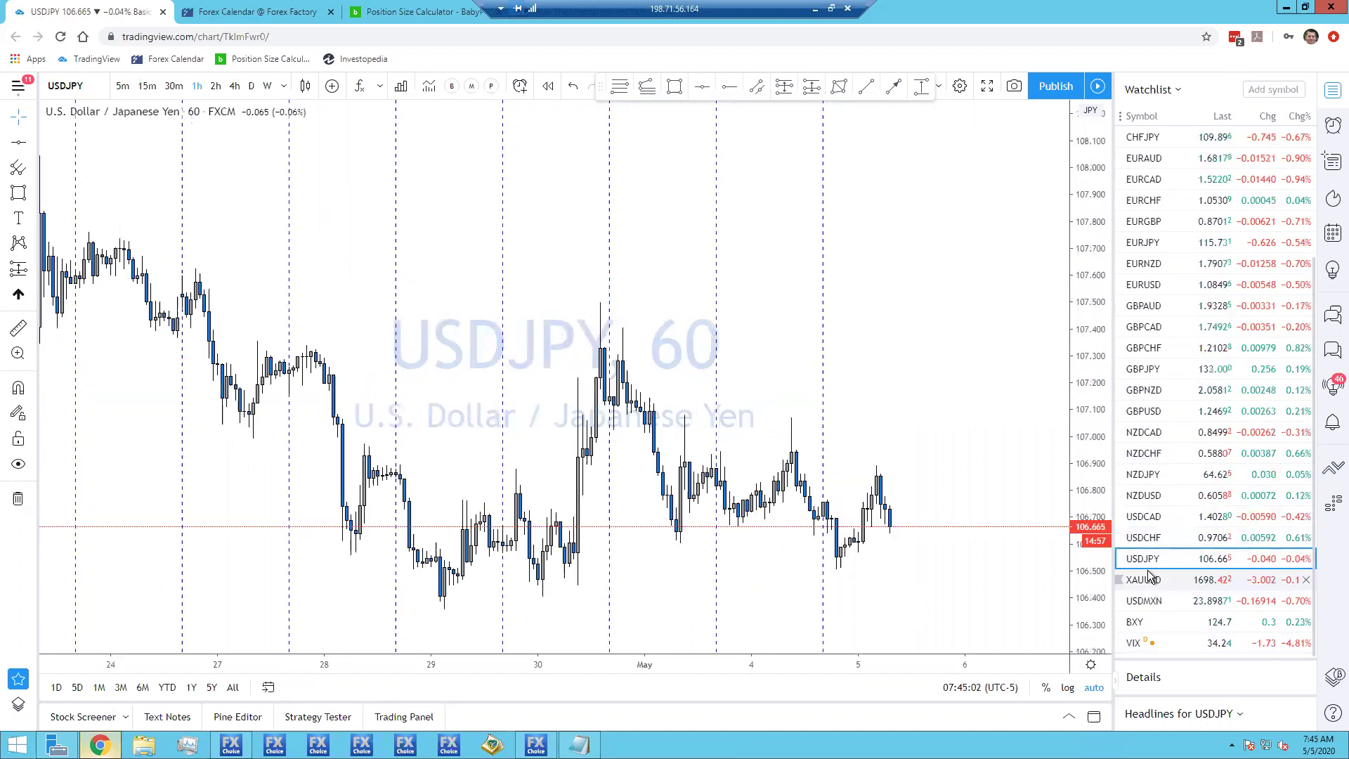
# Recheck the hourly charts of USDCAD, USDCHF and USDJPY, return to USDCAD, and compare them with the dollar index DXY.
pyautogui.click(1145, 521)
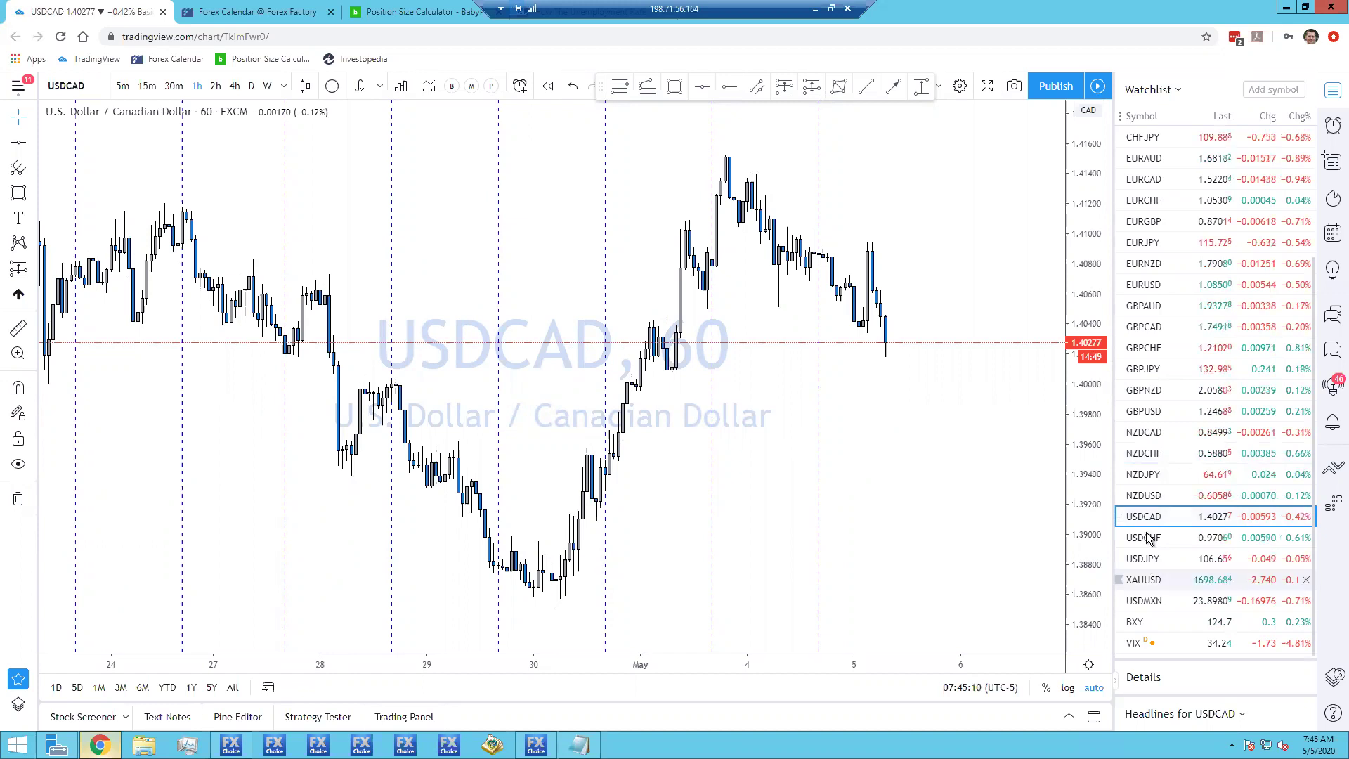
pyautogui.click(1149, 539)
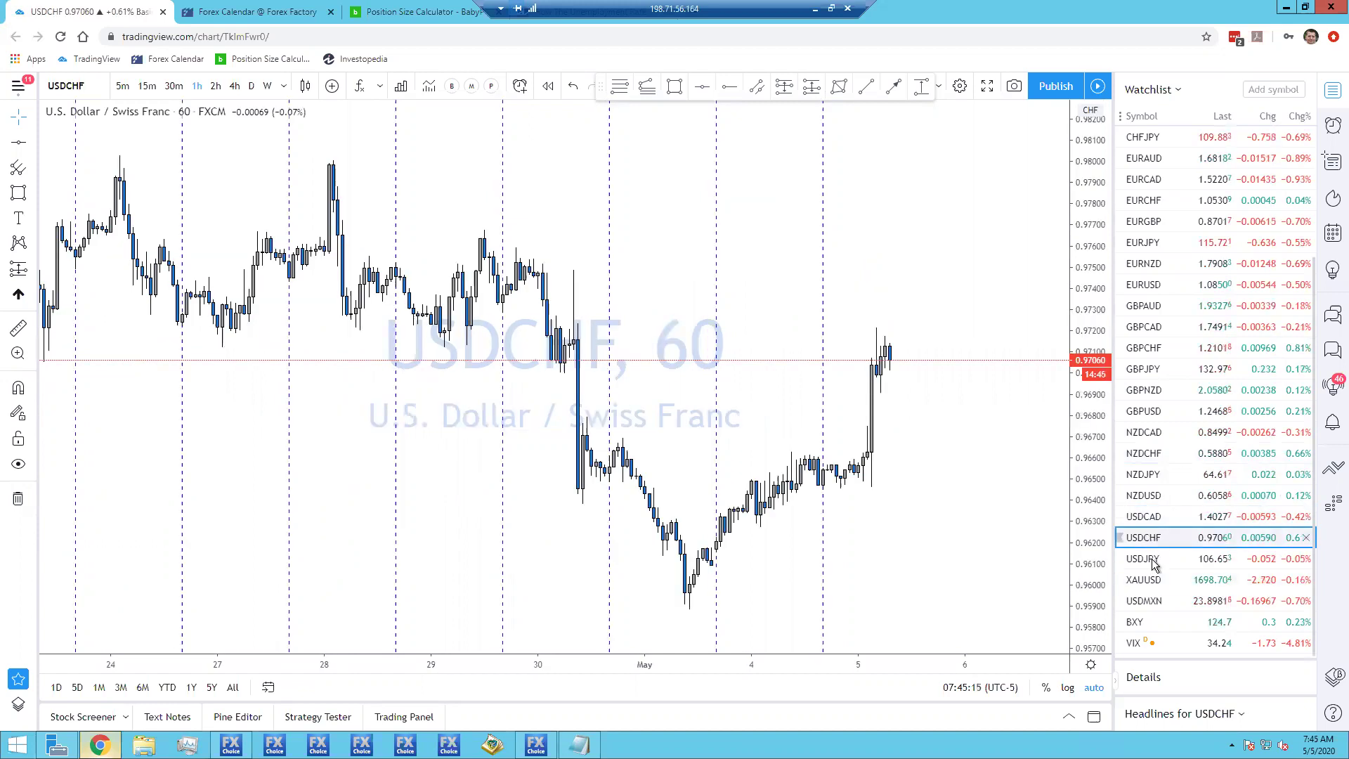
pyautogui.click(1152, 562)
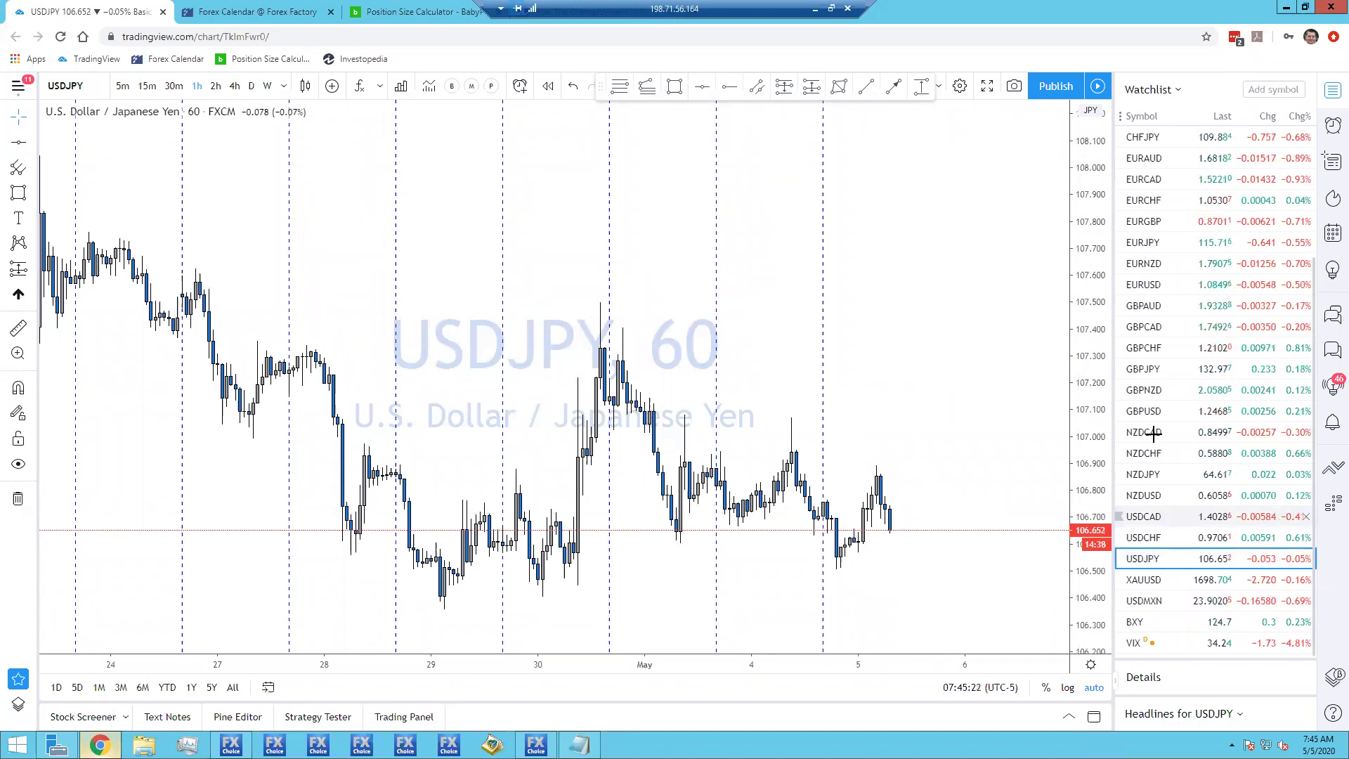
pyautogui.press('Up')
pyautogui.press('Up')
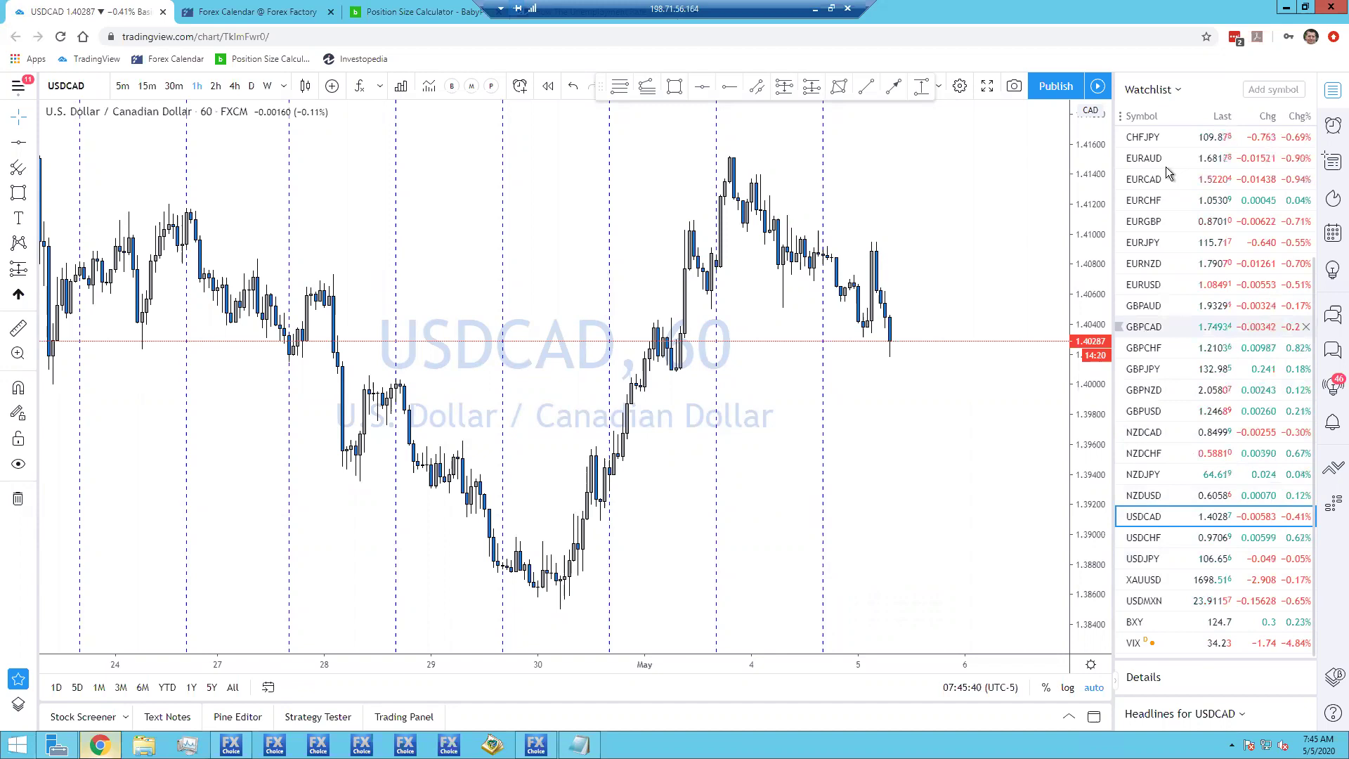
pyautogui.scroll(3, 1156, 149)
pyautogui.click(1154, 144)
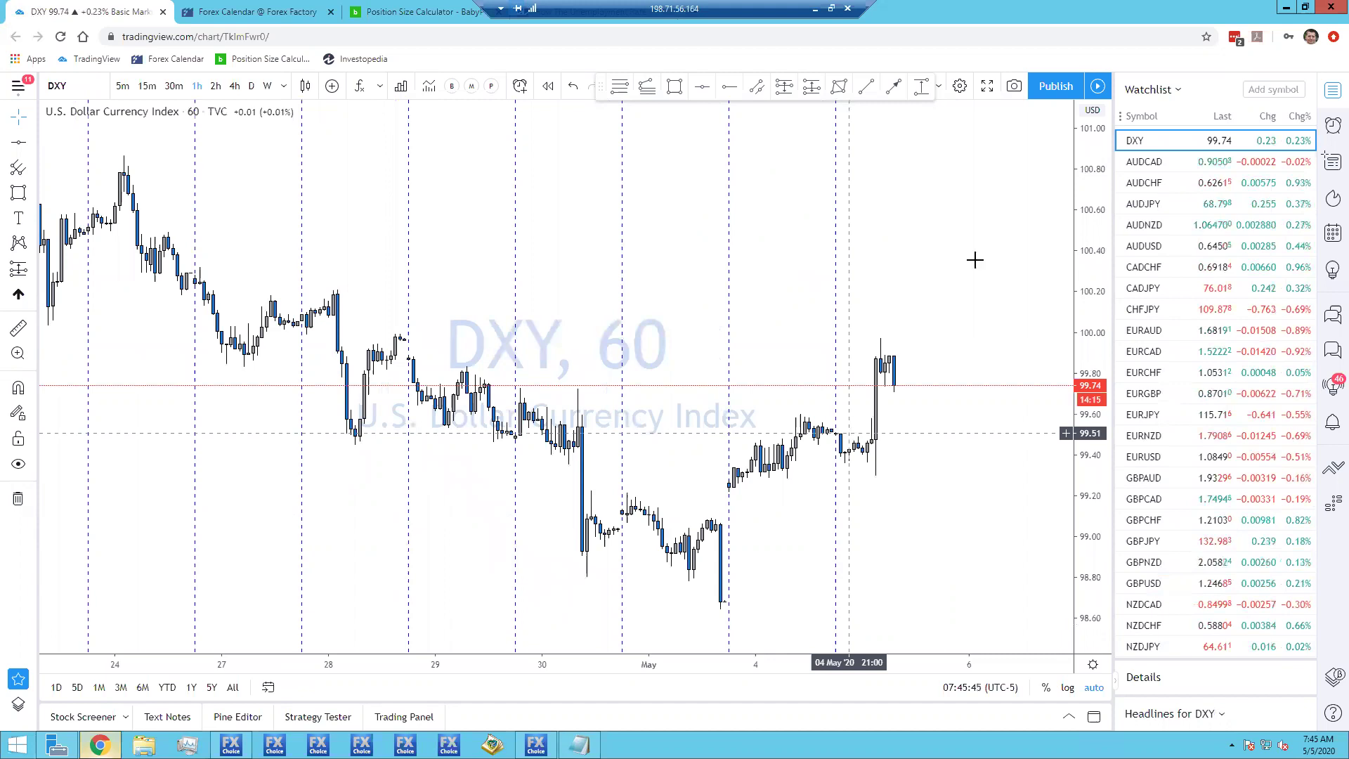
# Examine the XAUUSD hourly gold chart back to mid-April, checking its marked price range, retracement levels and recent candles.
pyautogui.scroll(-3, 1192, 307)
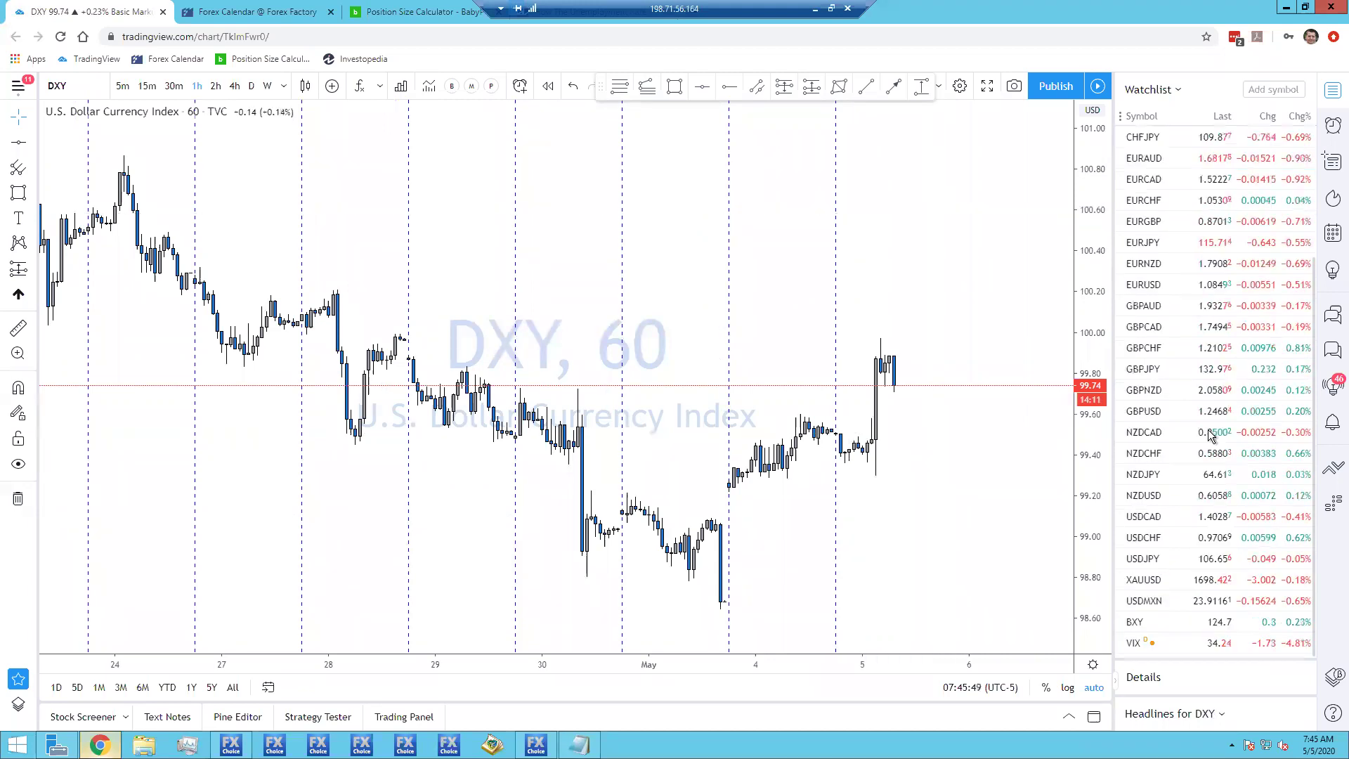
pyautogui.click(1143, 583)
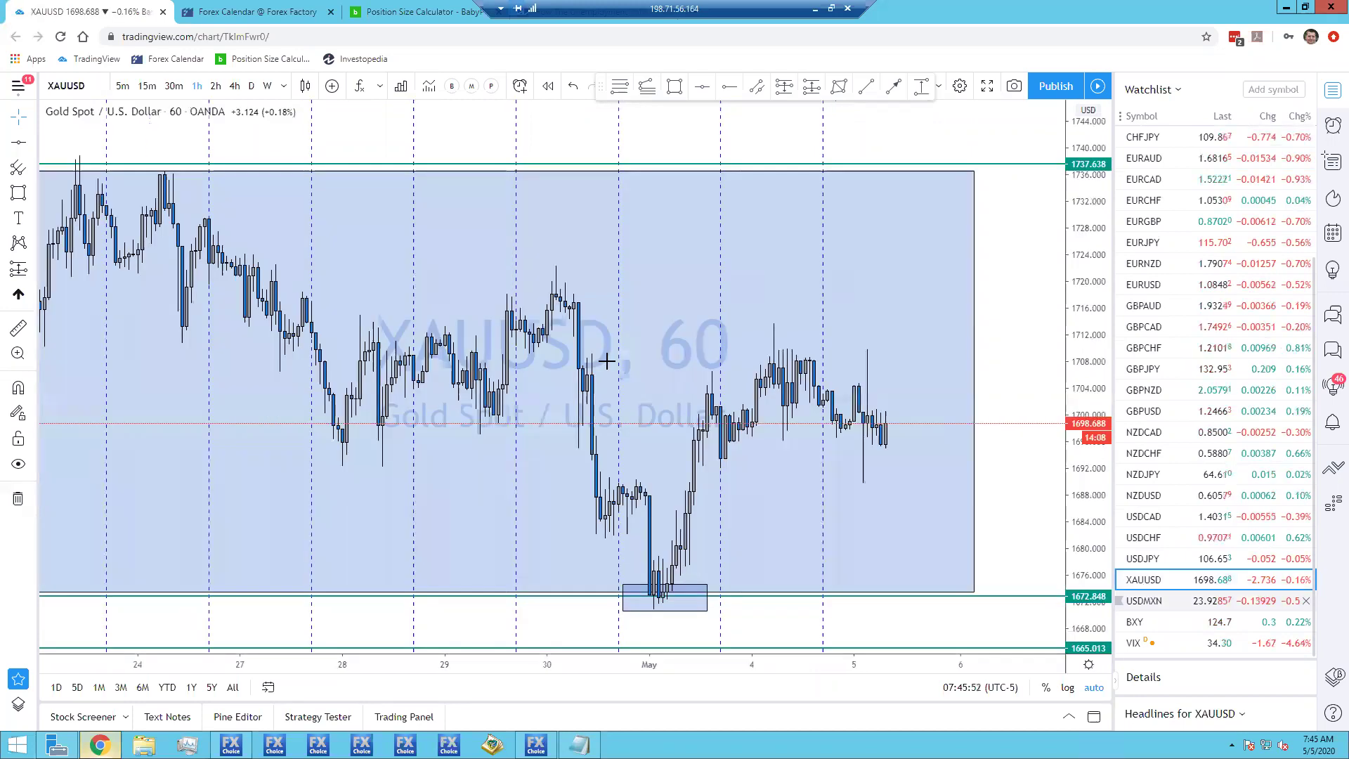
pyautogui.scroll(-2, 606, 364)
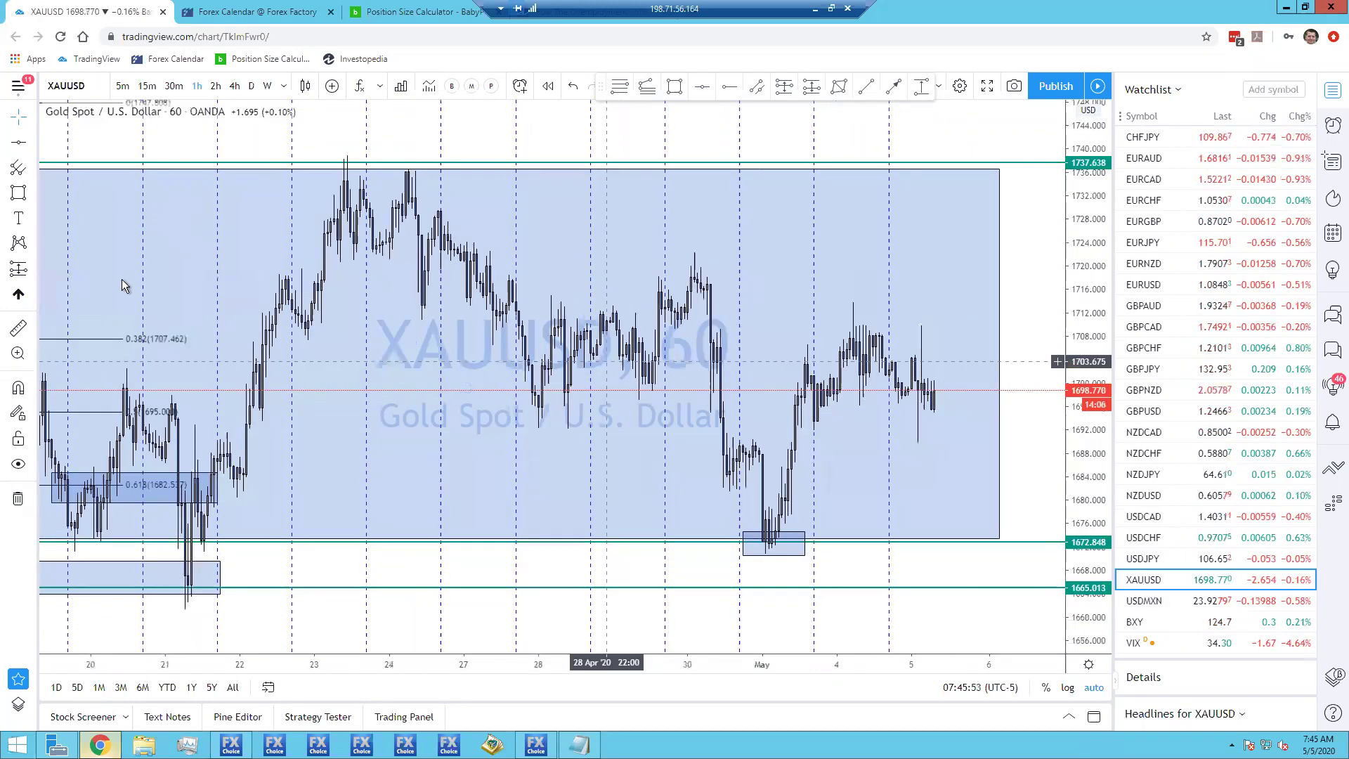
pyautogui.scroll(-3, 123, 284)
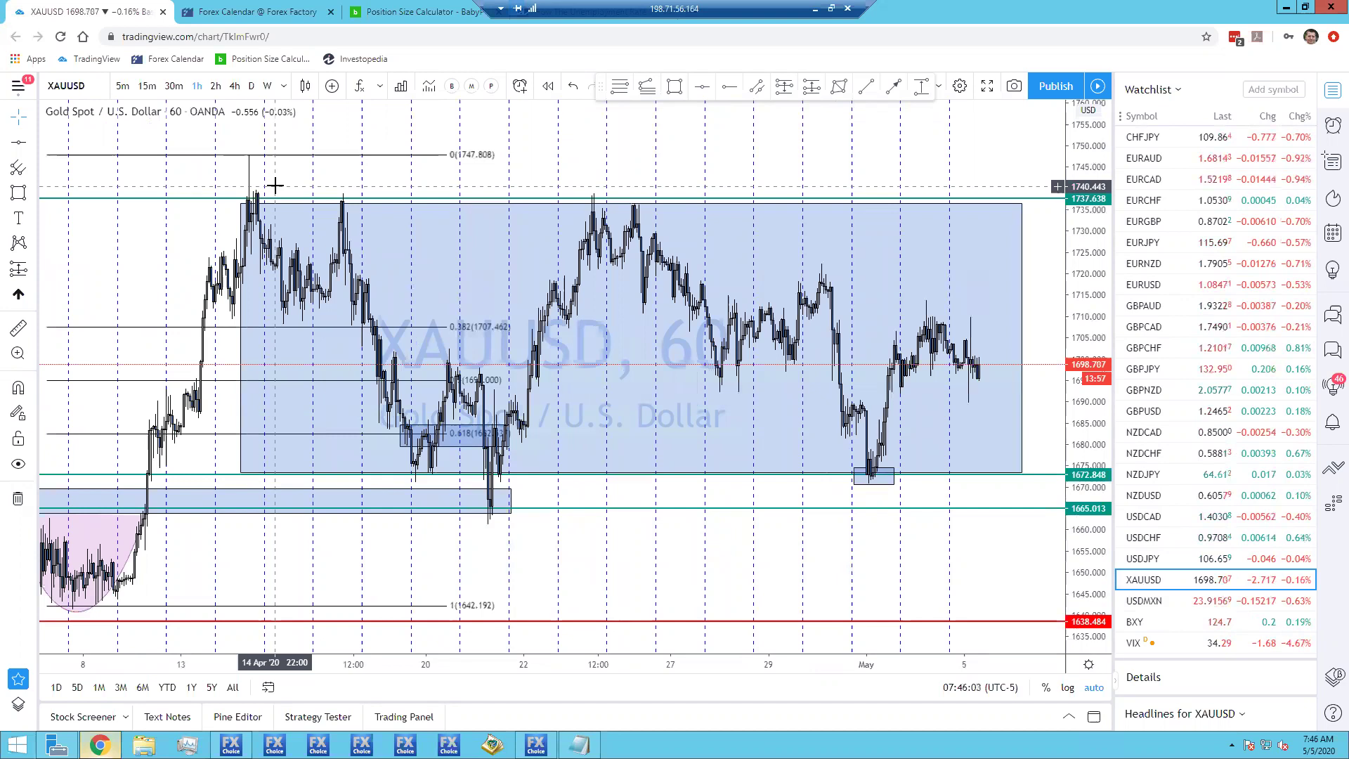
pyautogui.click(210, 155)
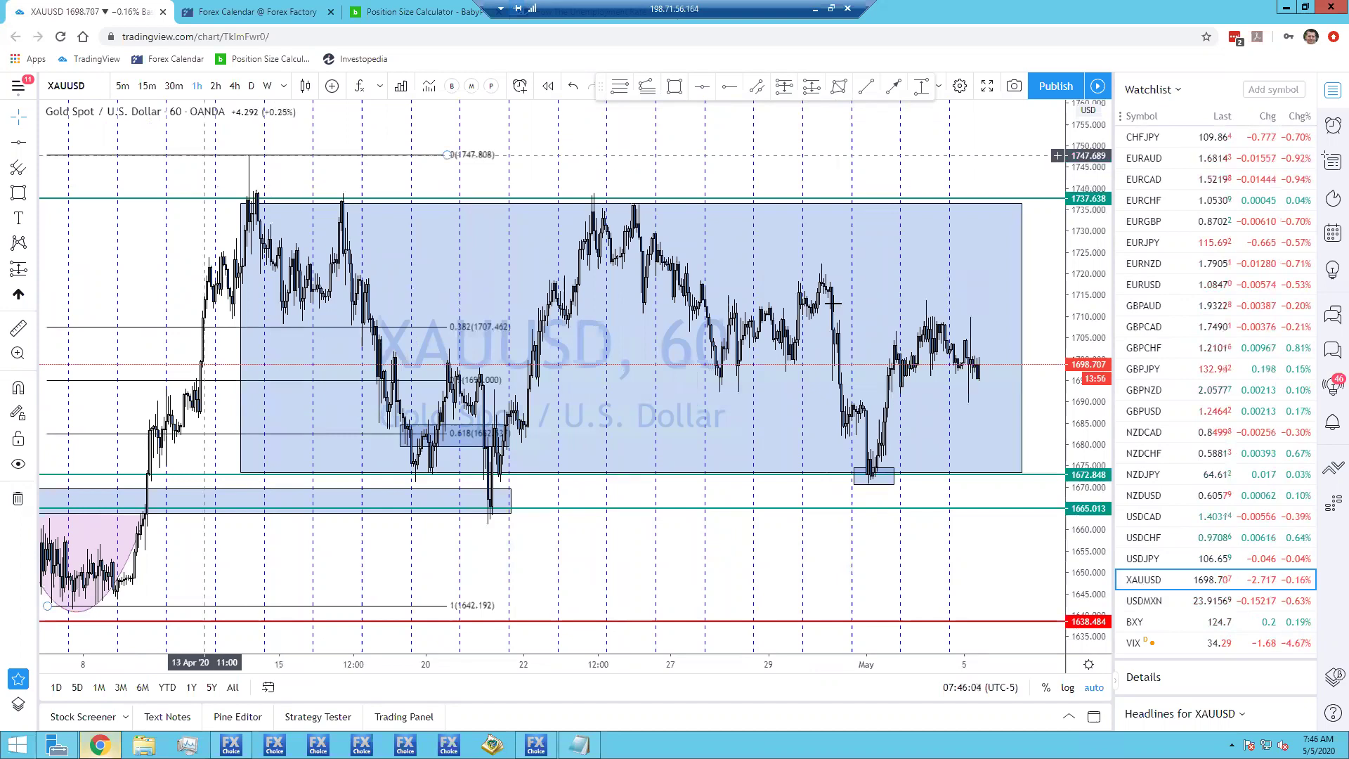
pyautogui.click(527, 281)
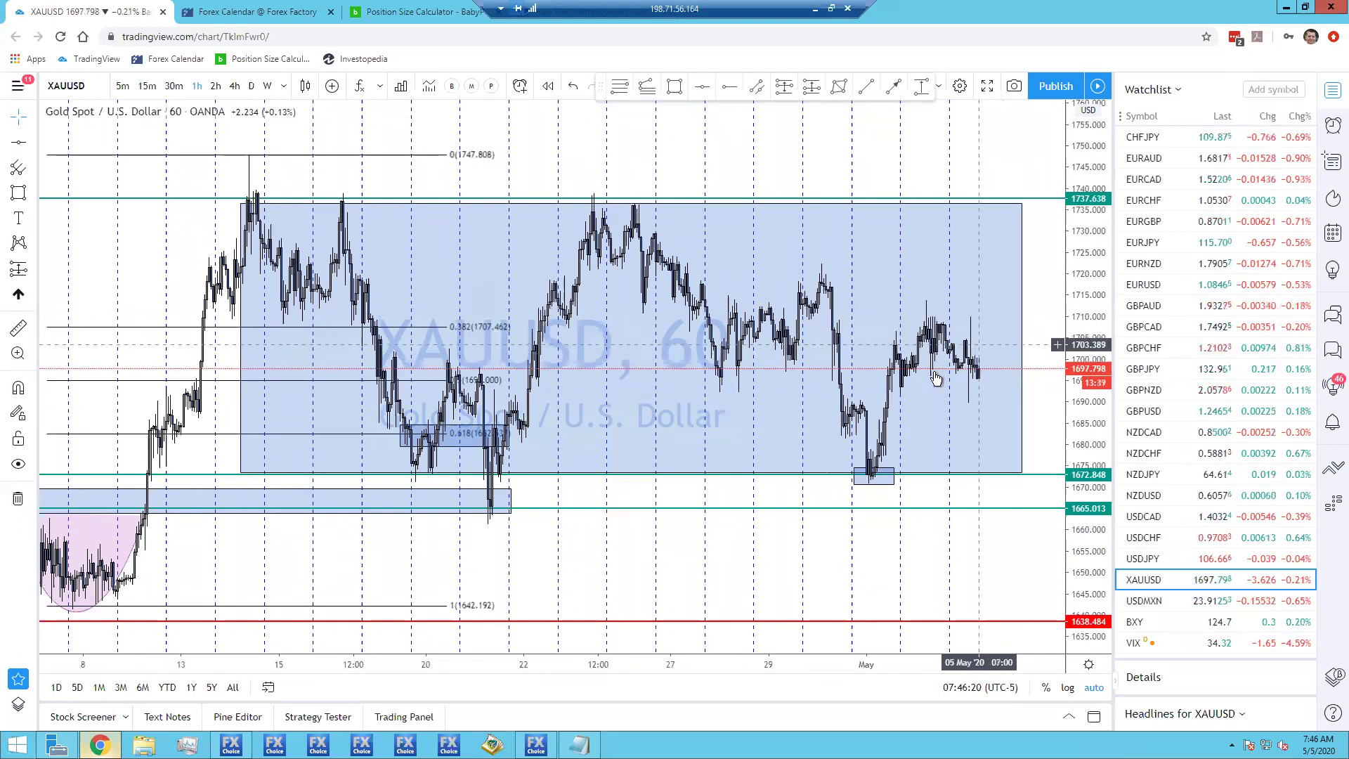
pyautogui.scroll(2, 979, 345)
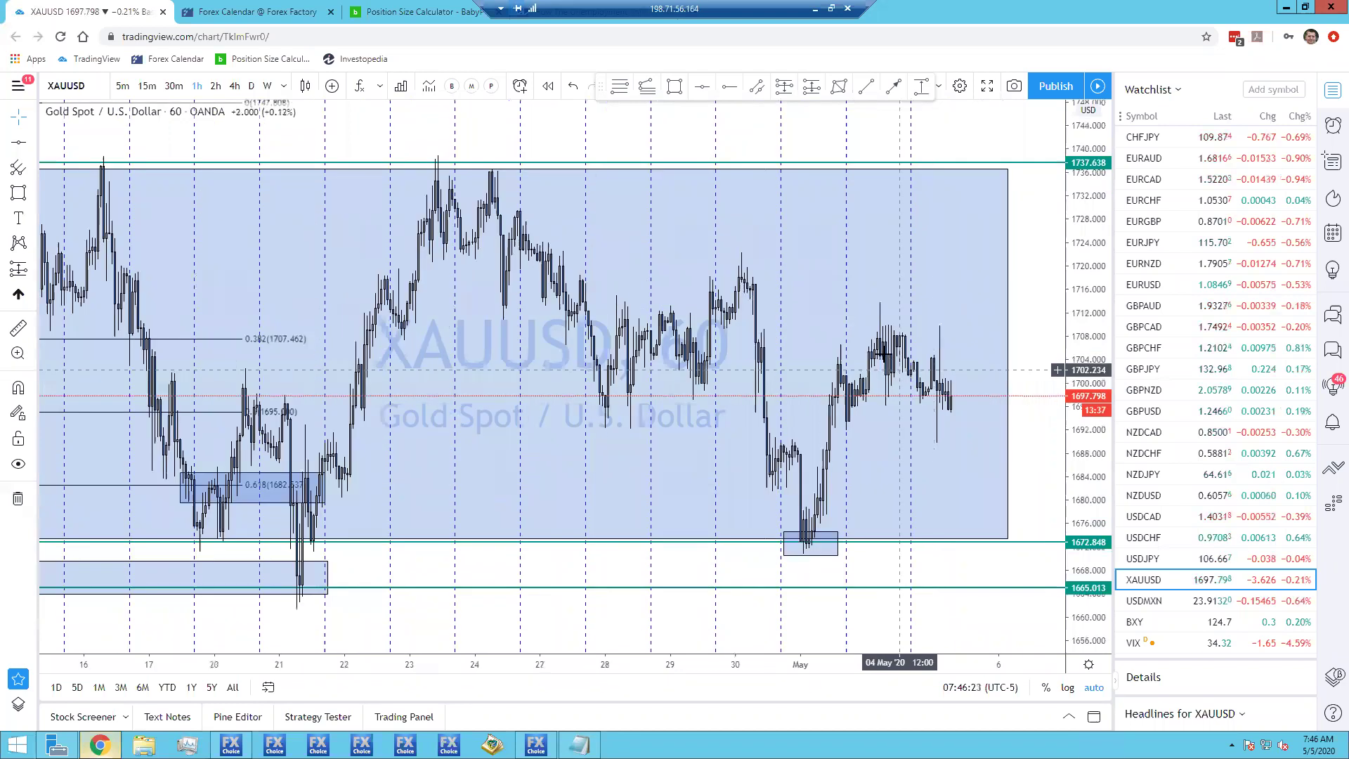
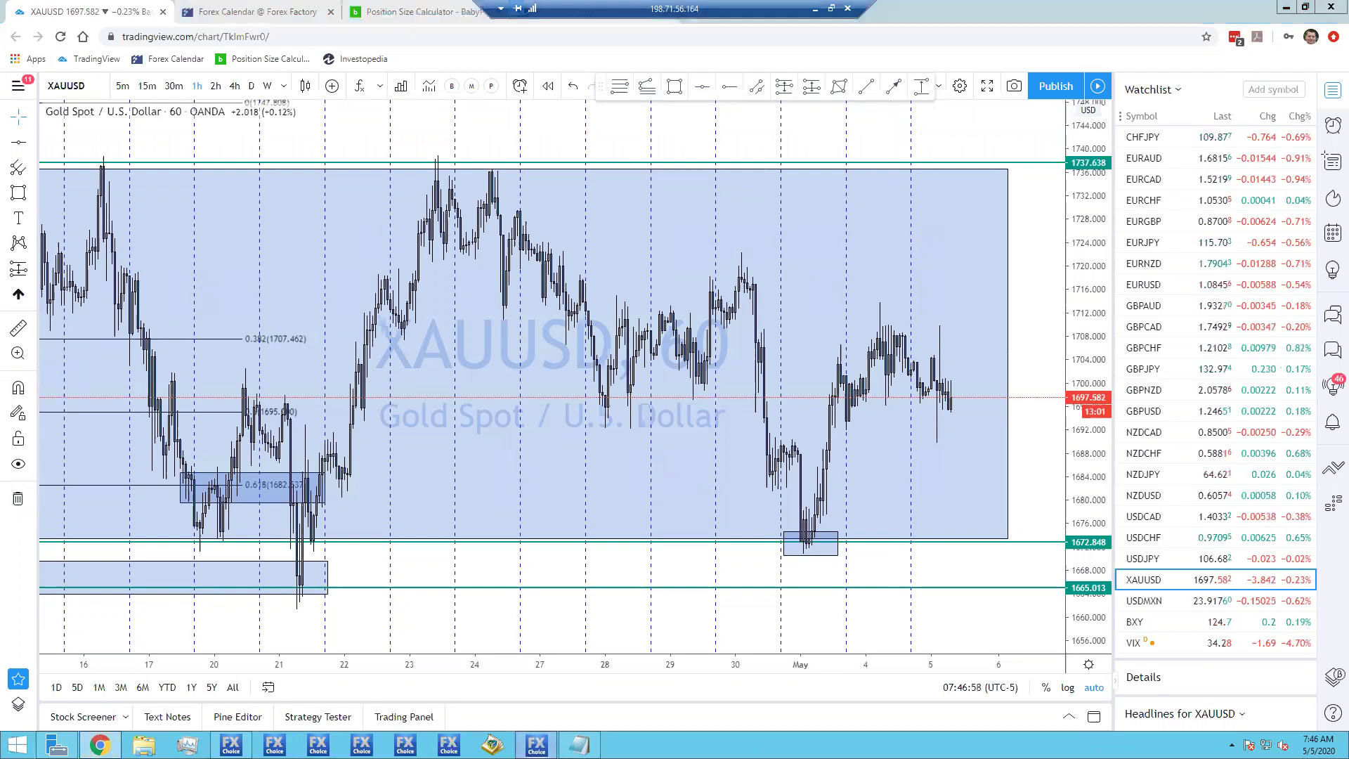
# Switch to the FX Choice trading terminal and examine the EURGBP M27 Renko chart, measuring between its two latest peaks and checking the recent low.
pyautogui.hotkey('alt', 'Tab')
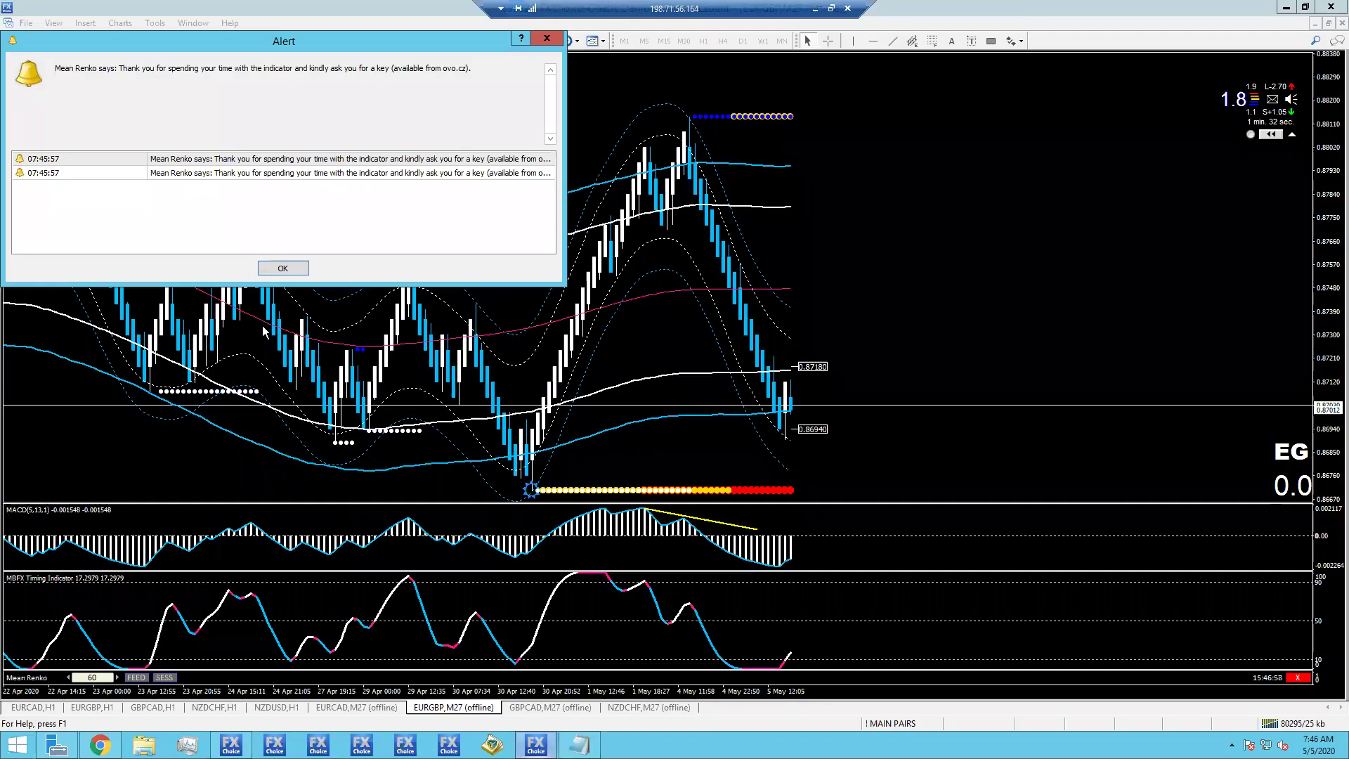
pyautogui.click(280, 269)
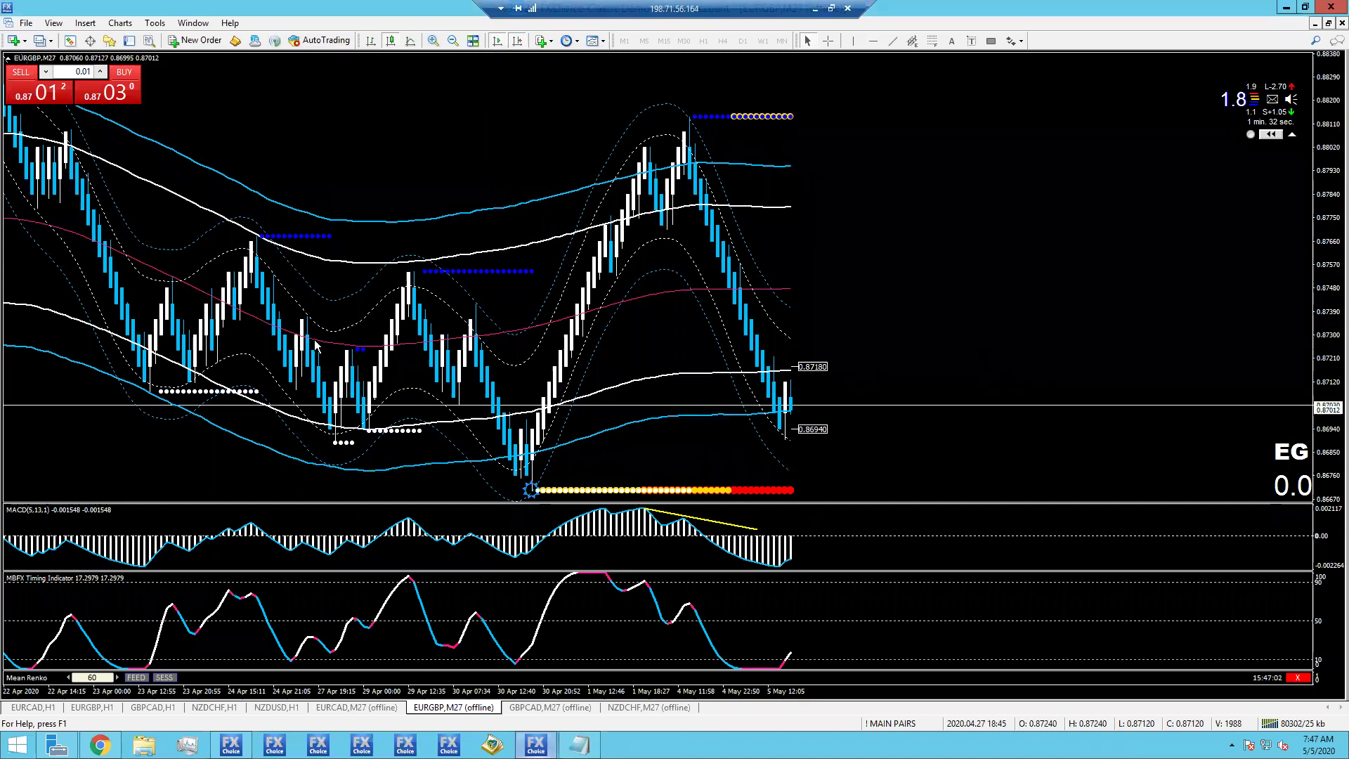
pyautogui.moveTo(316, 344)
pyautogui.middleClick(713, 249)
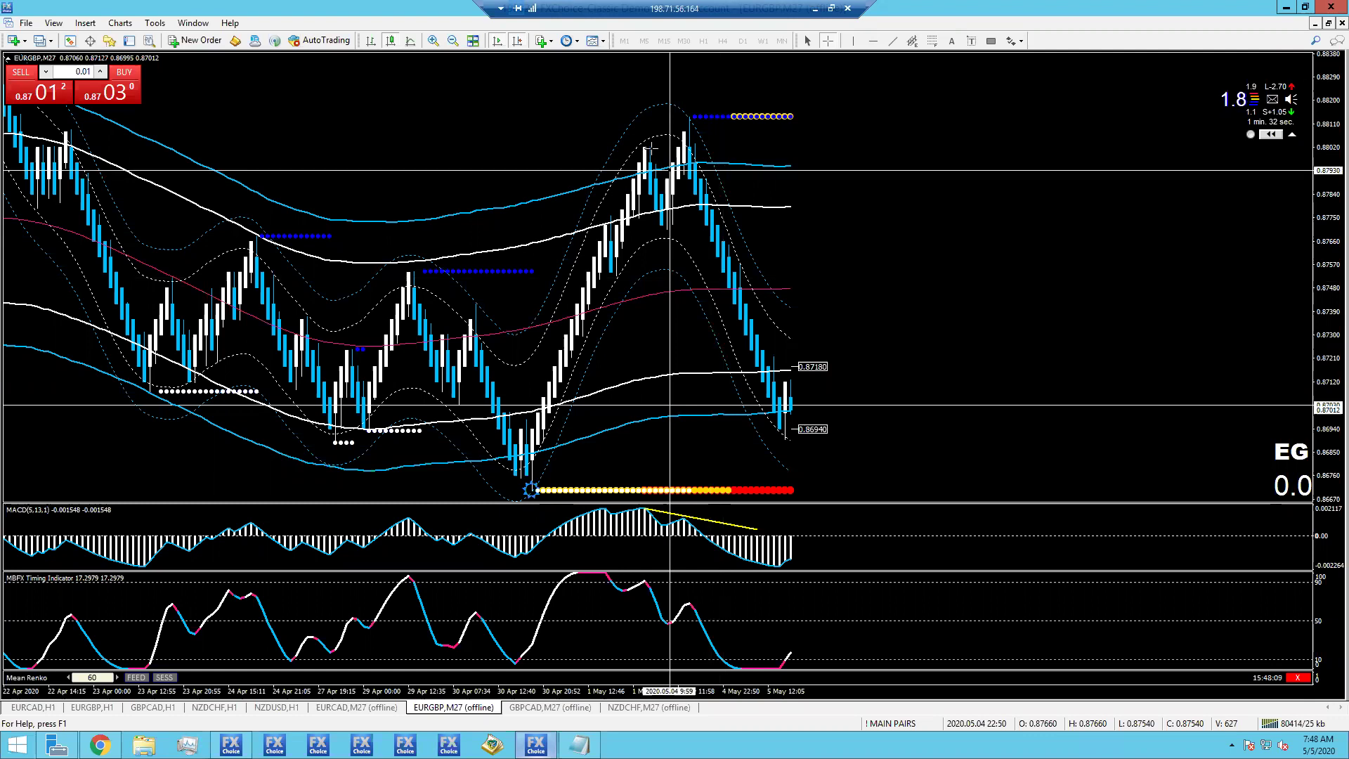
pyautogui.moveTo(644, 148); pyautogui.dragTo(685, 134)
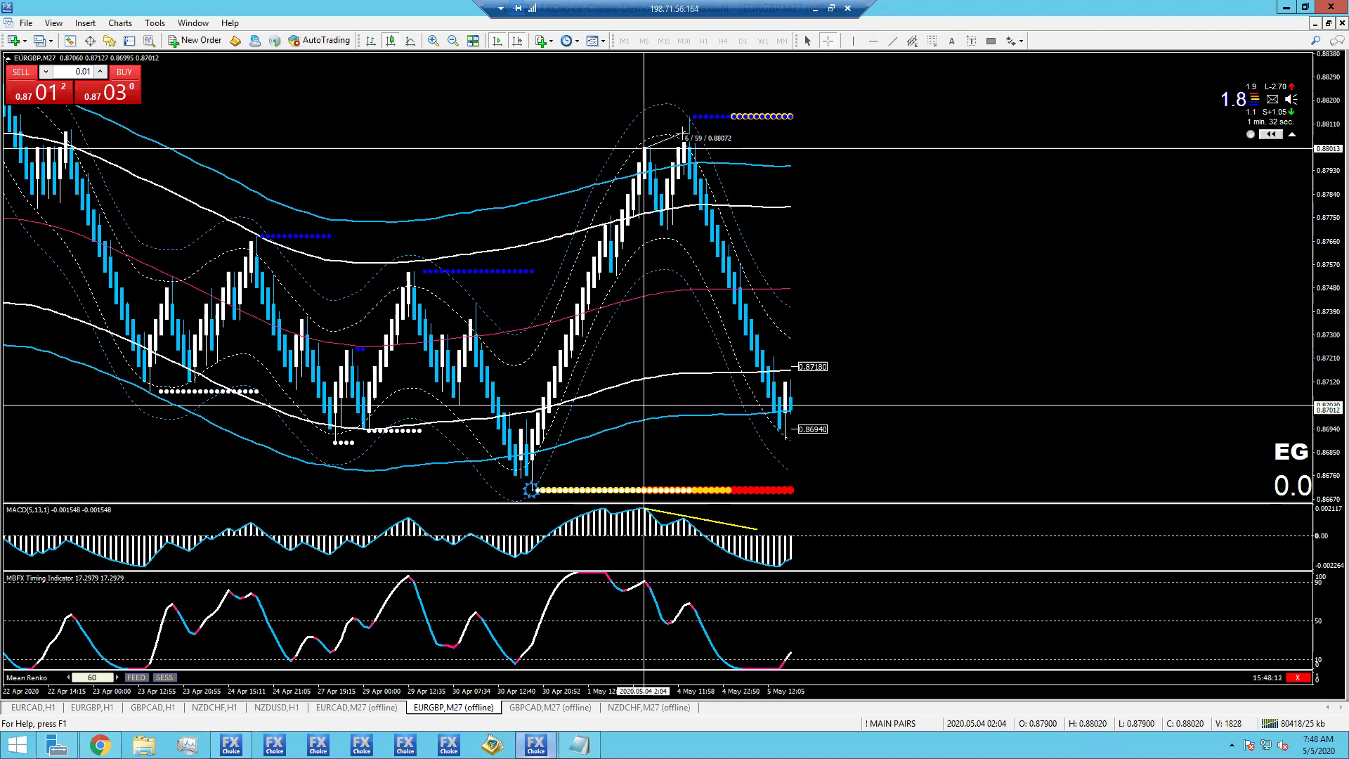
pyautogui.click(683, 140)
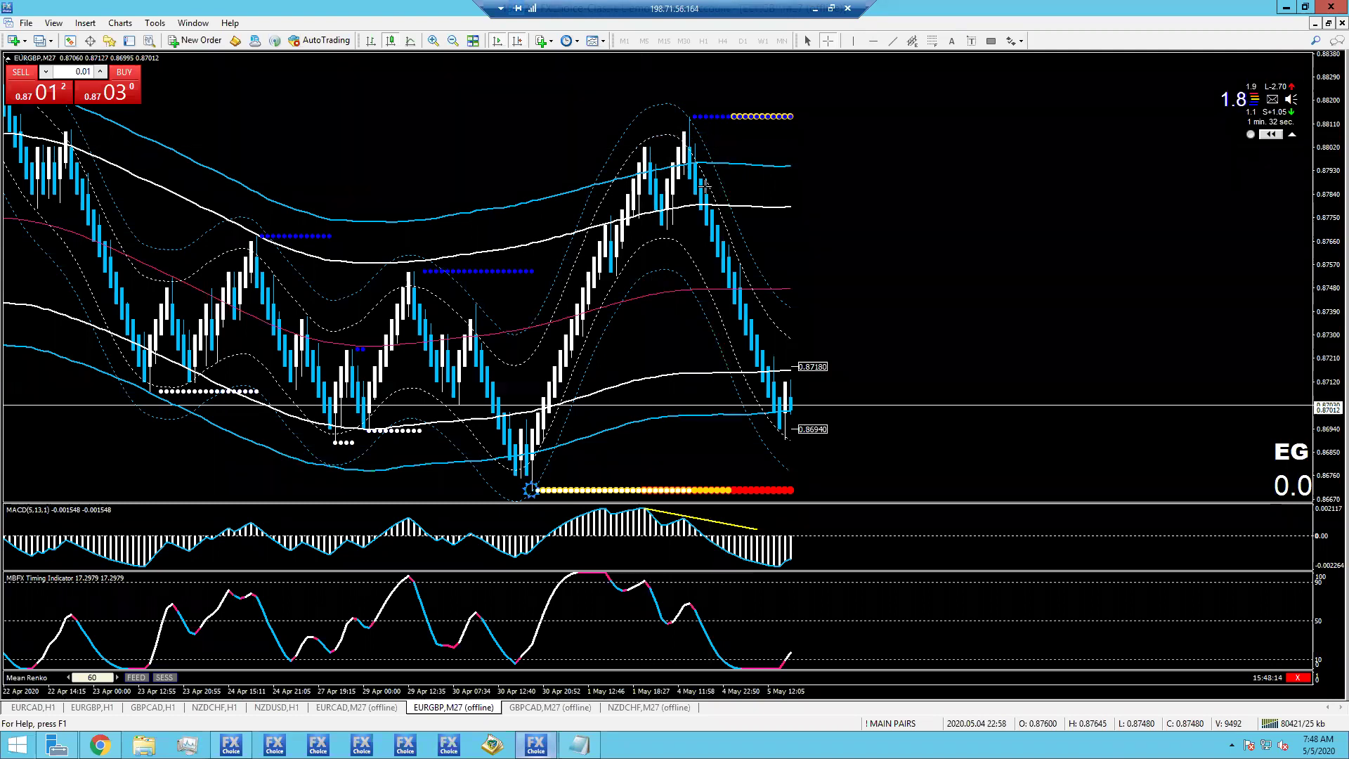
pyautogui.middleClick(777, 406)
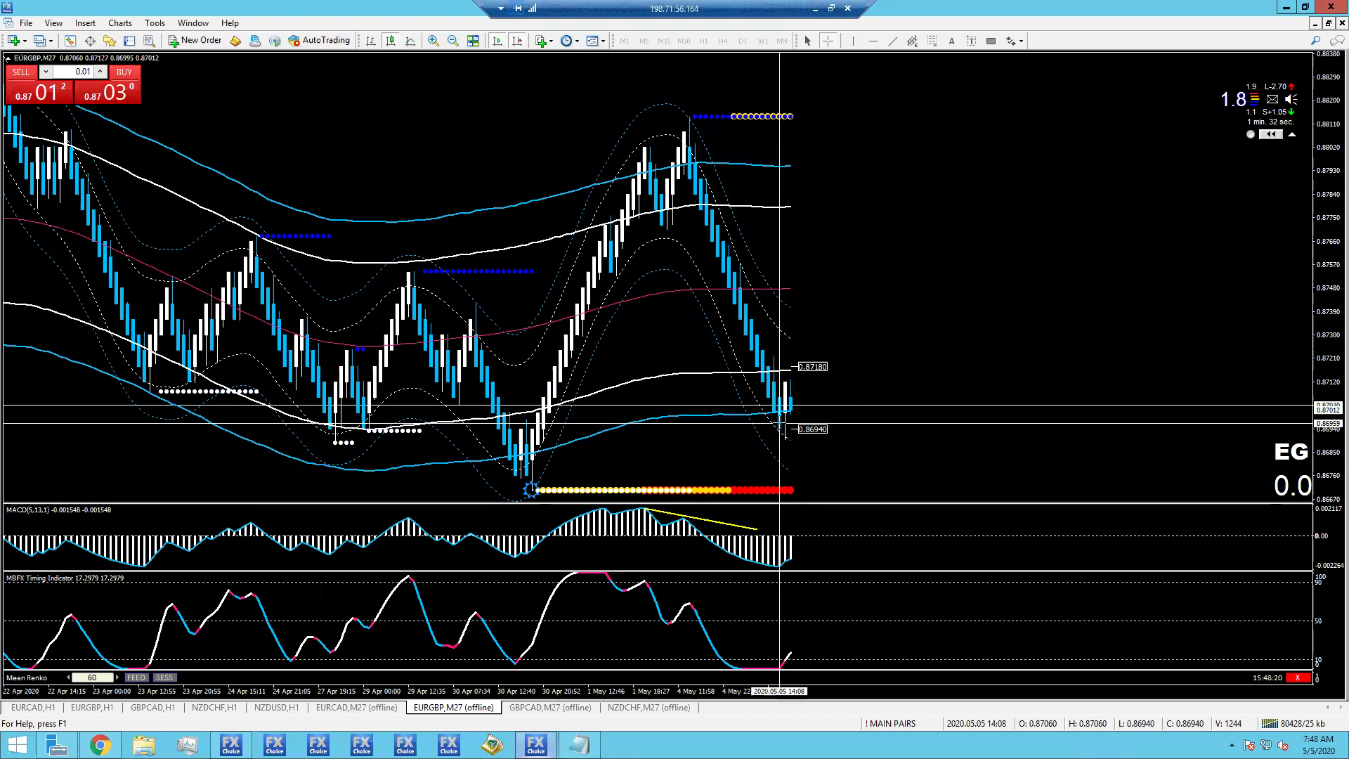
pyautogui.click(743, 318)
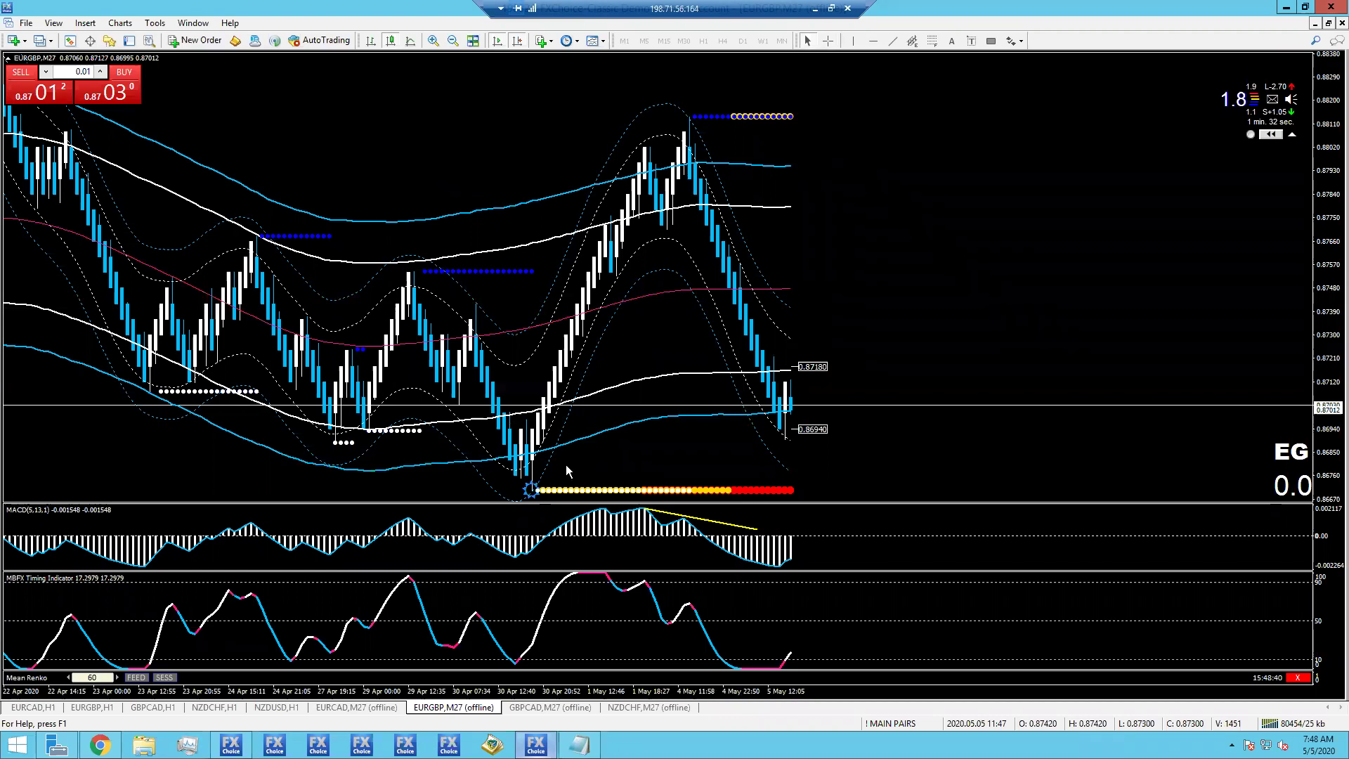
# Review the EURCAD, GBPCAD and NZDCHF M27 Renko charts, using the crosshair to check the swing lows.
pyautogui.click(356, 707)
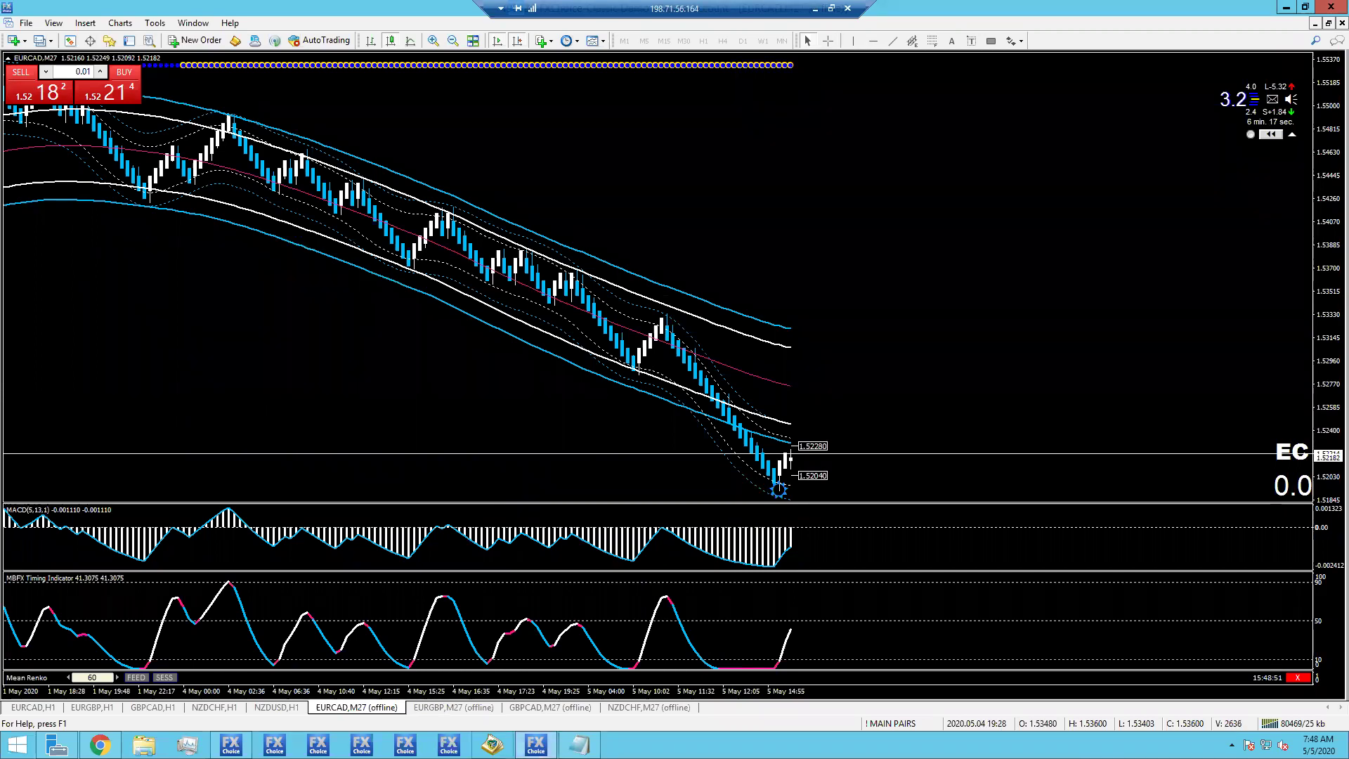
pyautogui.click(558, 706)
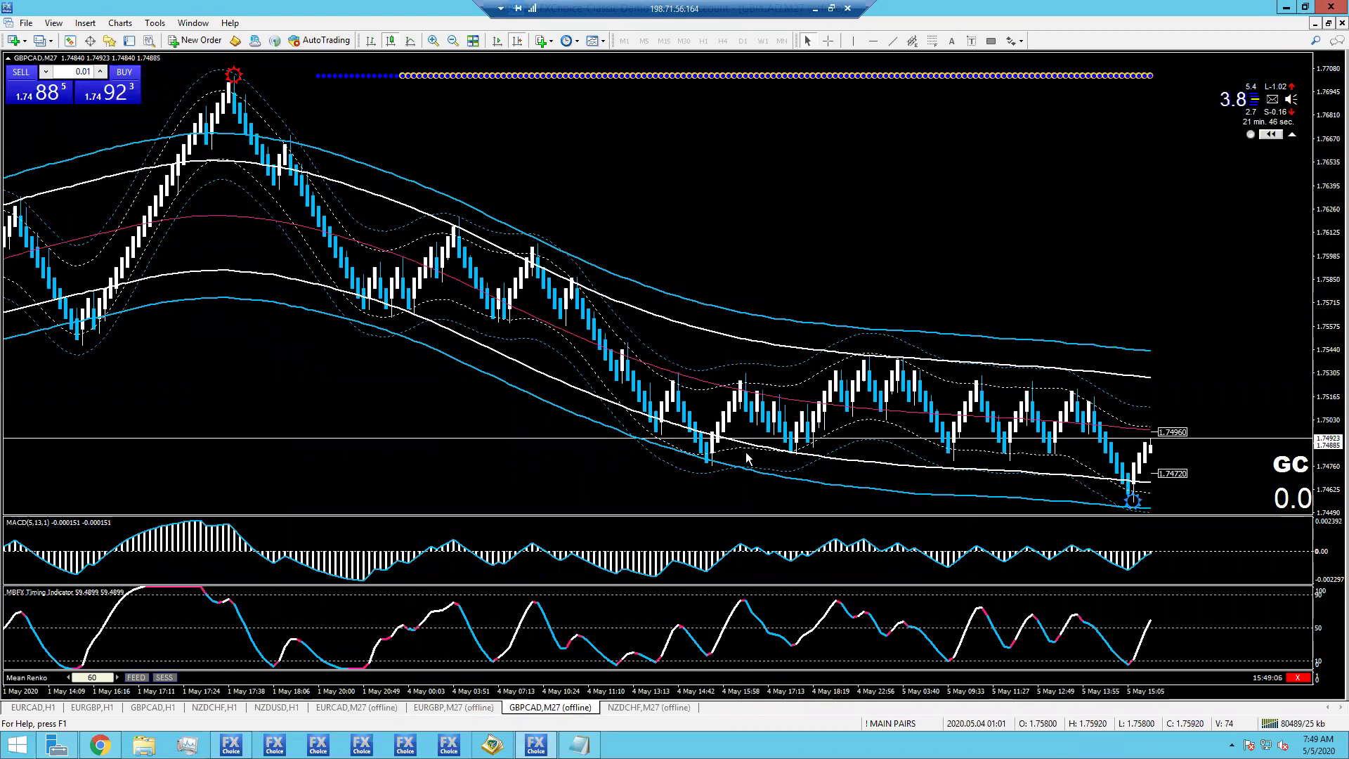
pyautogui.middleClick(435, 407)
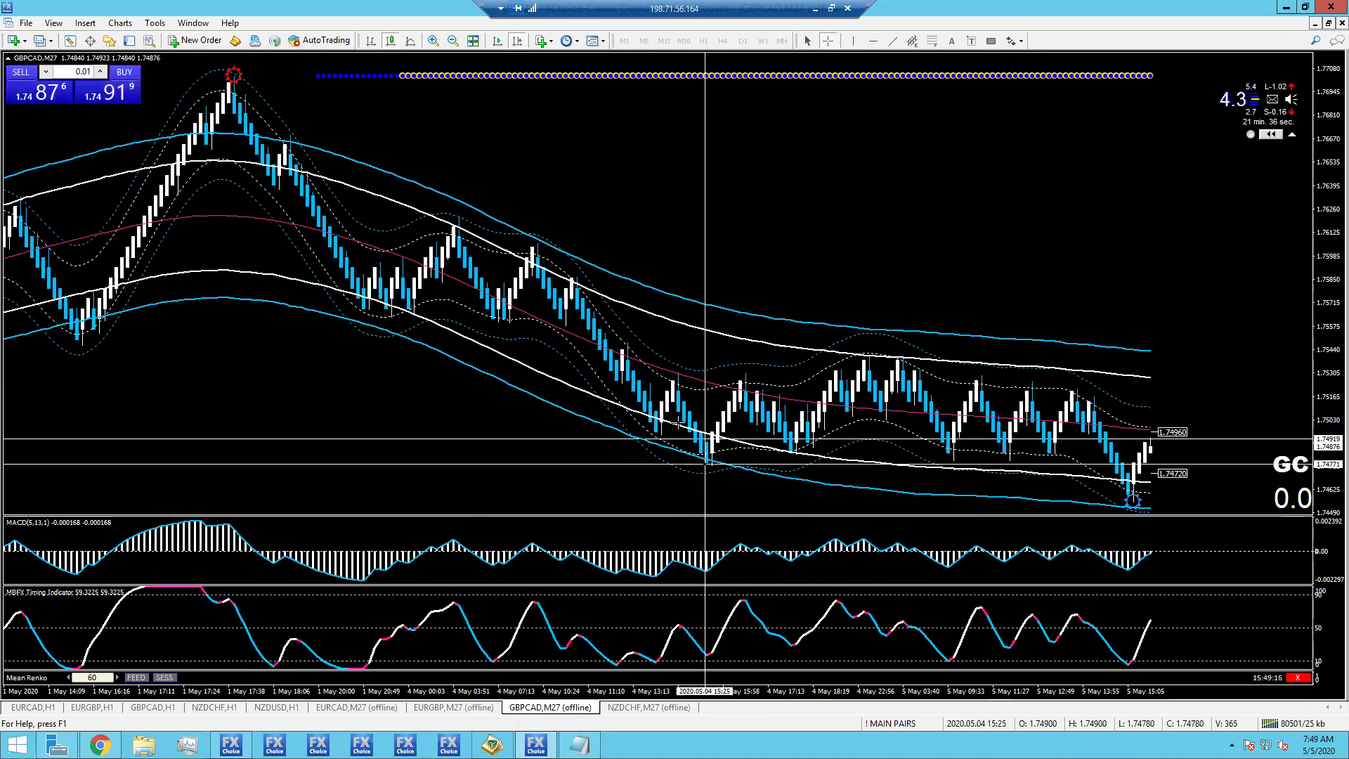
pyautogui.moveTo(704, 455)
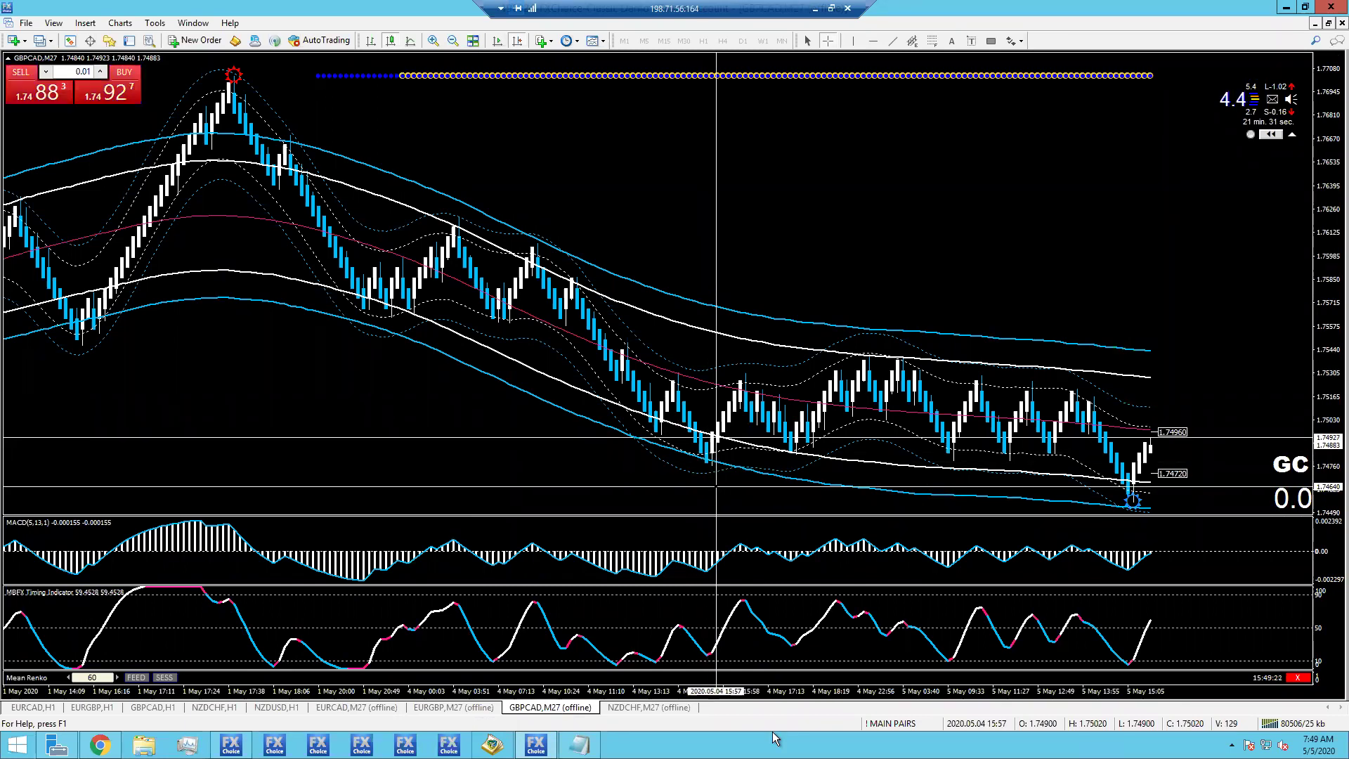
pyautogui.click(673, 705)
pyautogui.middleClick(701, 452)
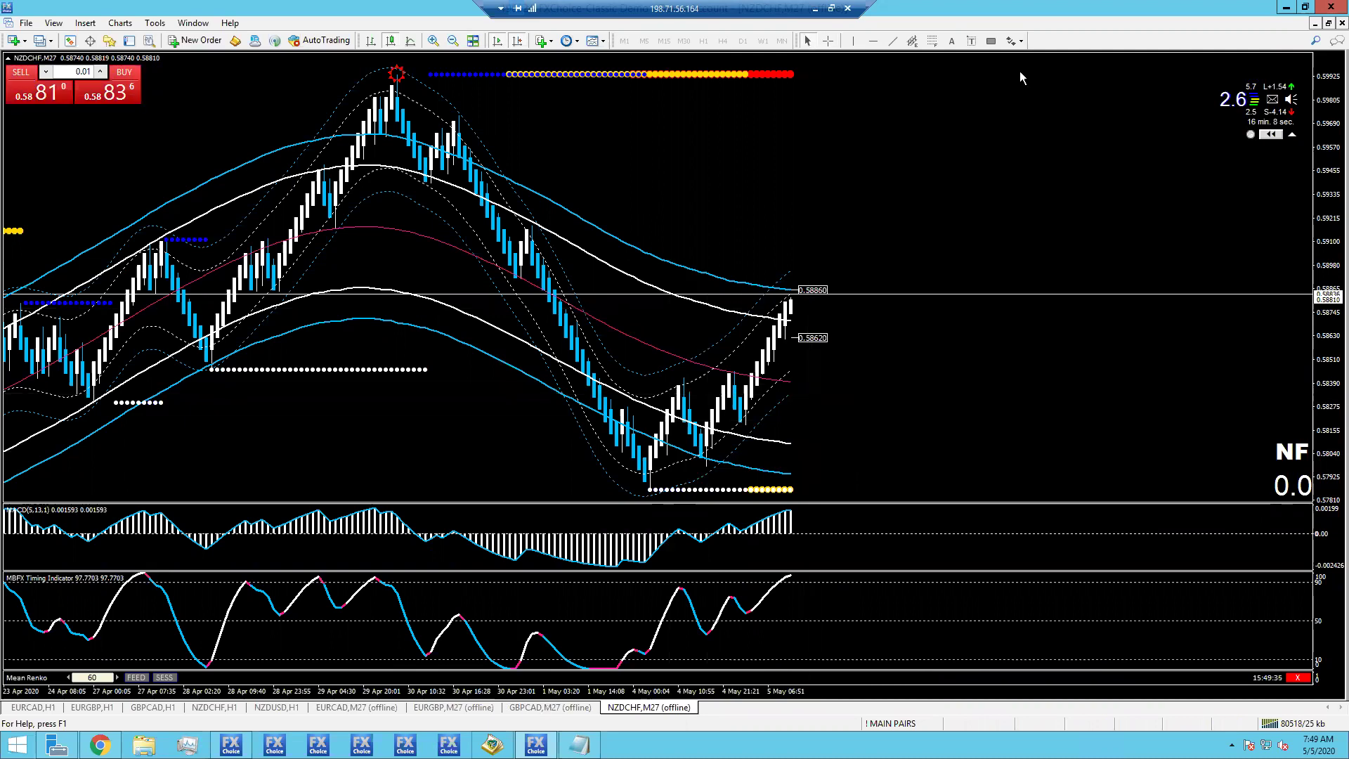
# Load the "! 1RTM 60-2" chart profile and dismiss the Mean Renko alert.
pyautogui.click(911, 726)
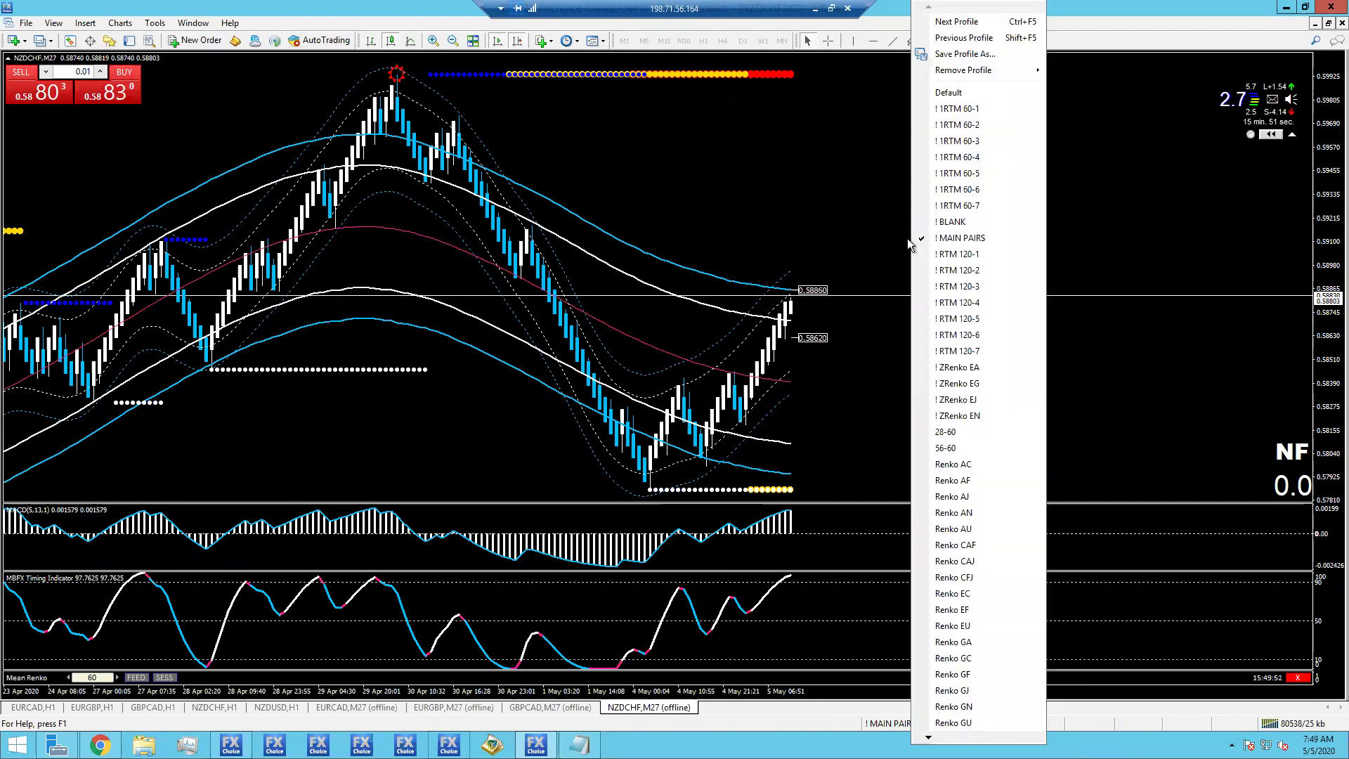
pyautogui.click(965, 126)
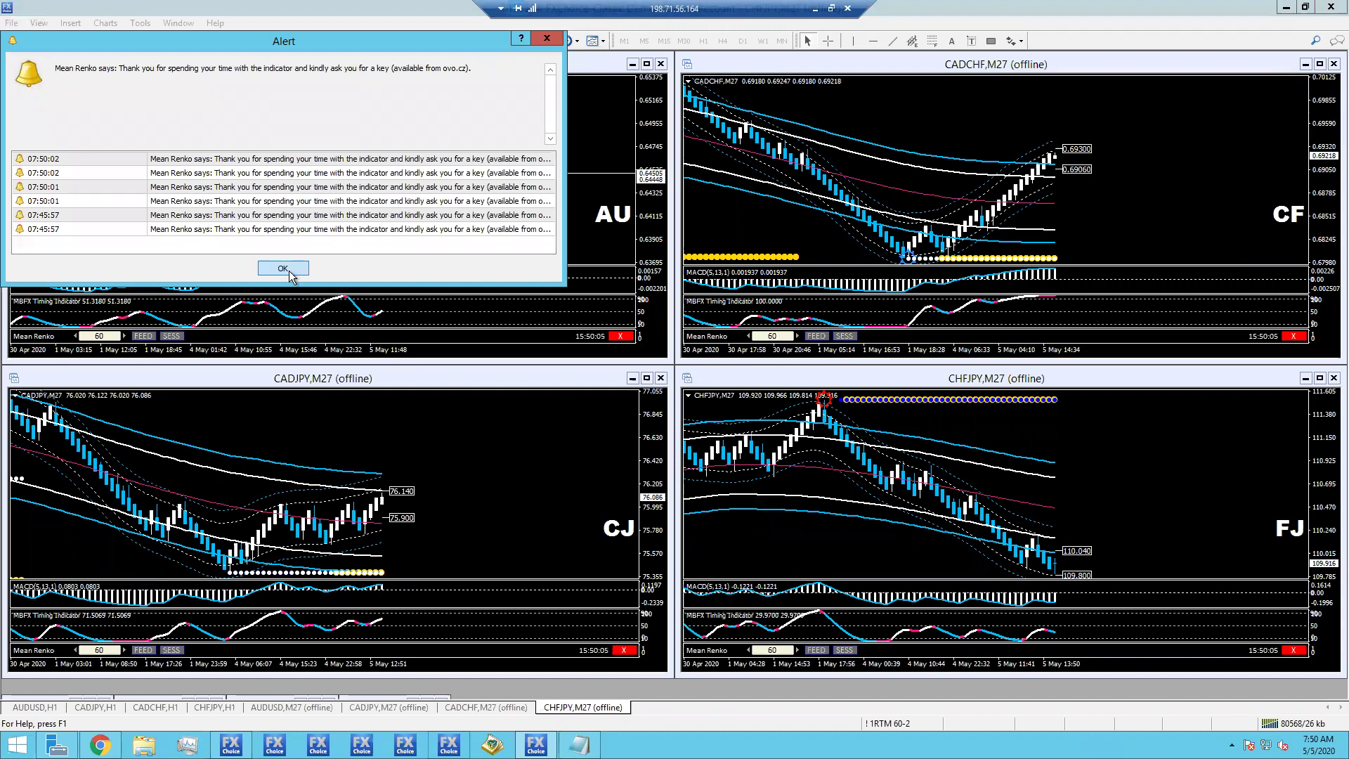
pyautogui.click(283, 268)
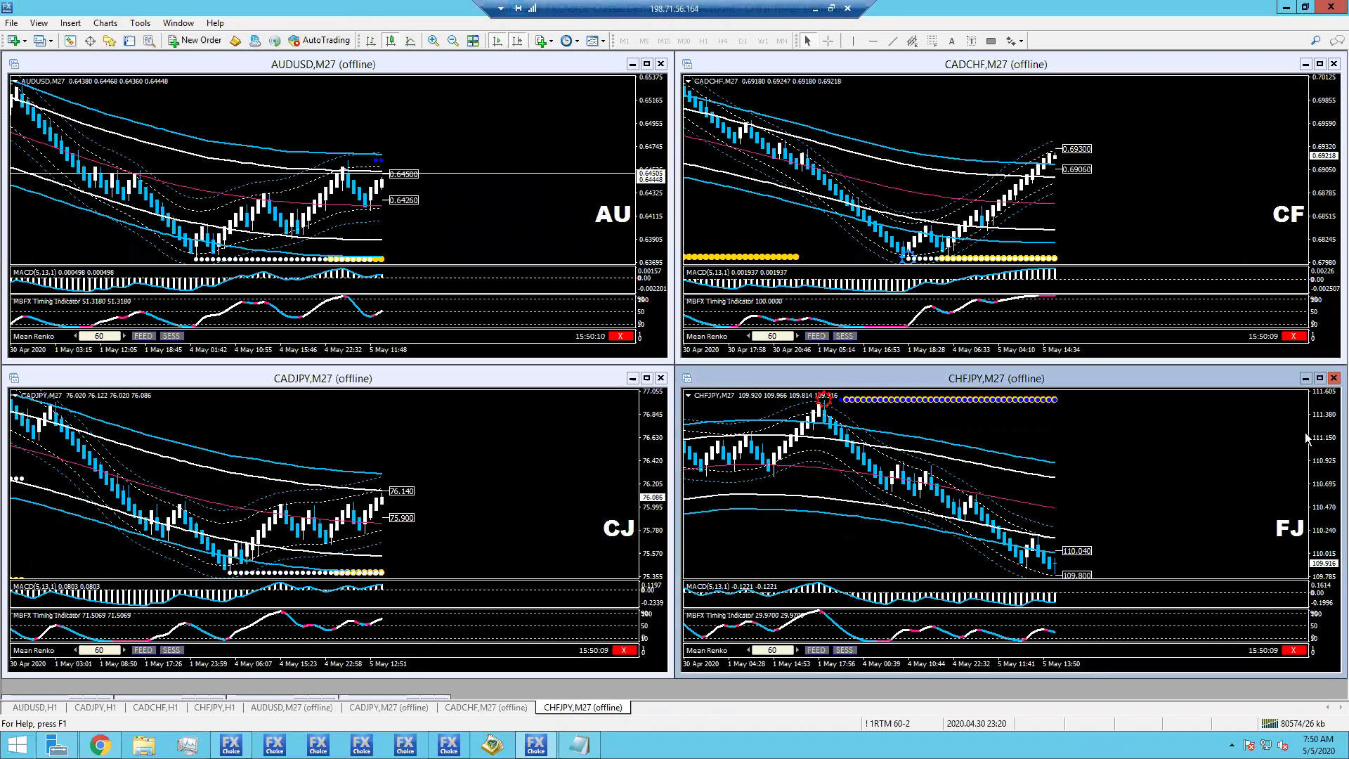
# Maximize the CHFJPY M27 Renko chart and use the crosshair to compare its latest price lows with the MACD.
pyautogui.click(1320, 378)
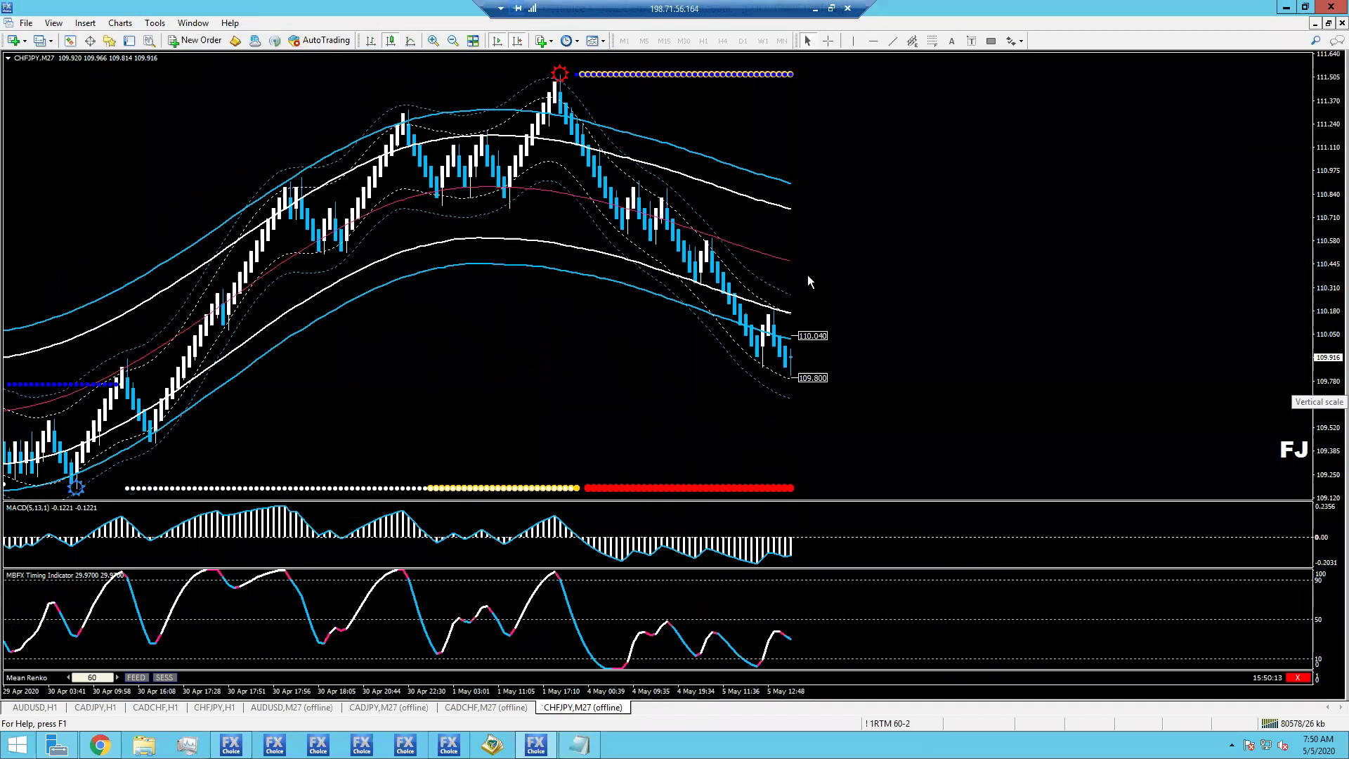
pyautogui.middleClick(770, 247)
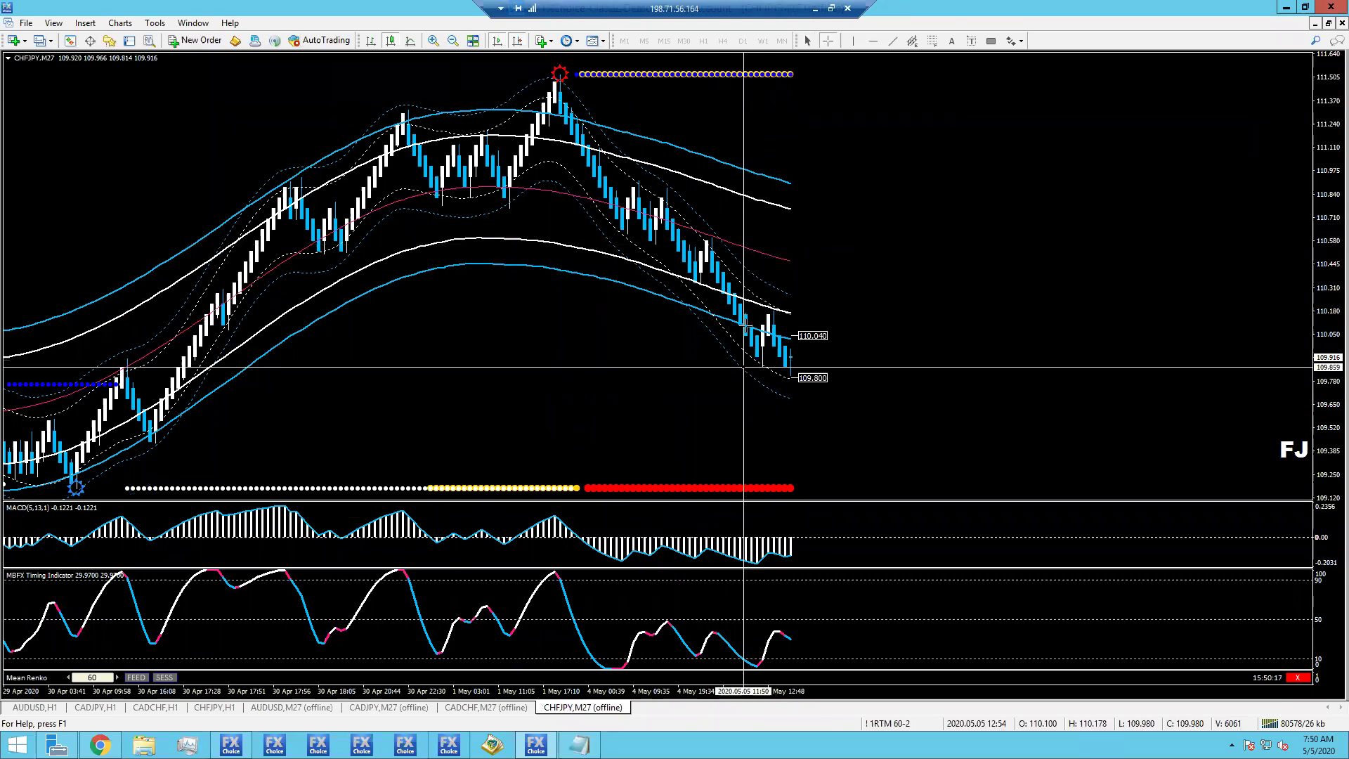
pyautogui.moveTo(753, 358)
pyautogui.mouseDown()
pyautogui.moveTo(794, 399)
pyautogui.moveTo(770, 341)
pyautogui.mouseUp()
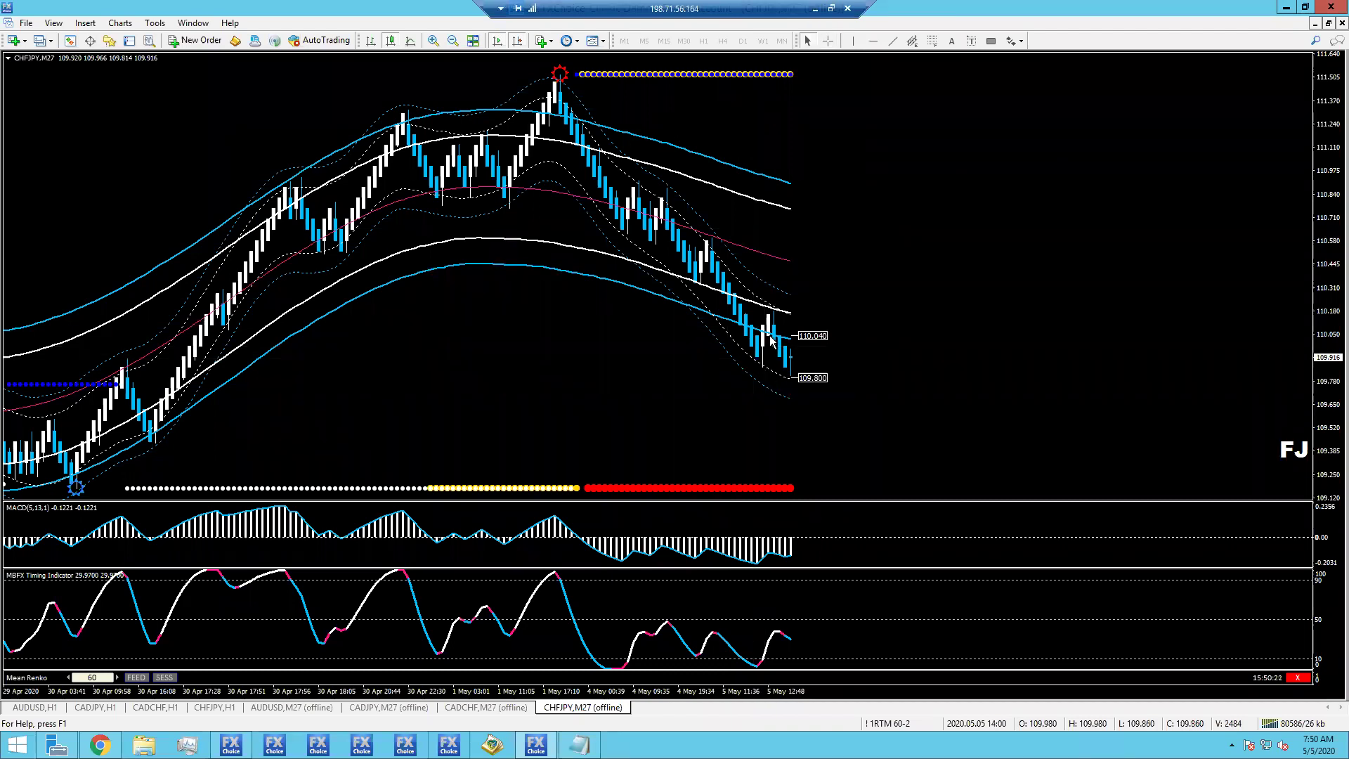
pyautogui.moveTo(771, 341)
pyautogui.middleClick(782, 560)
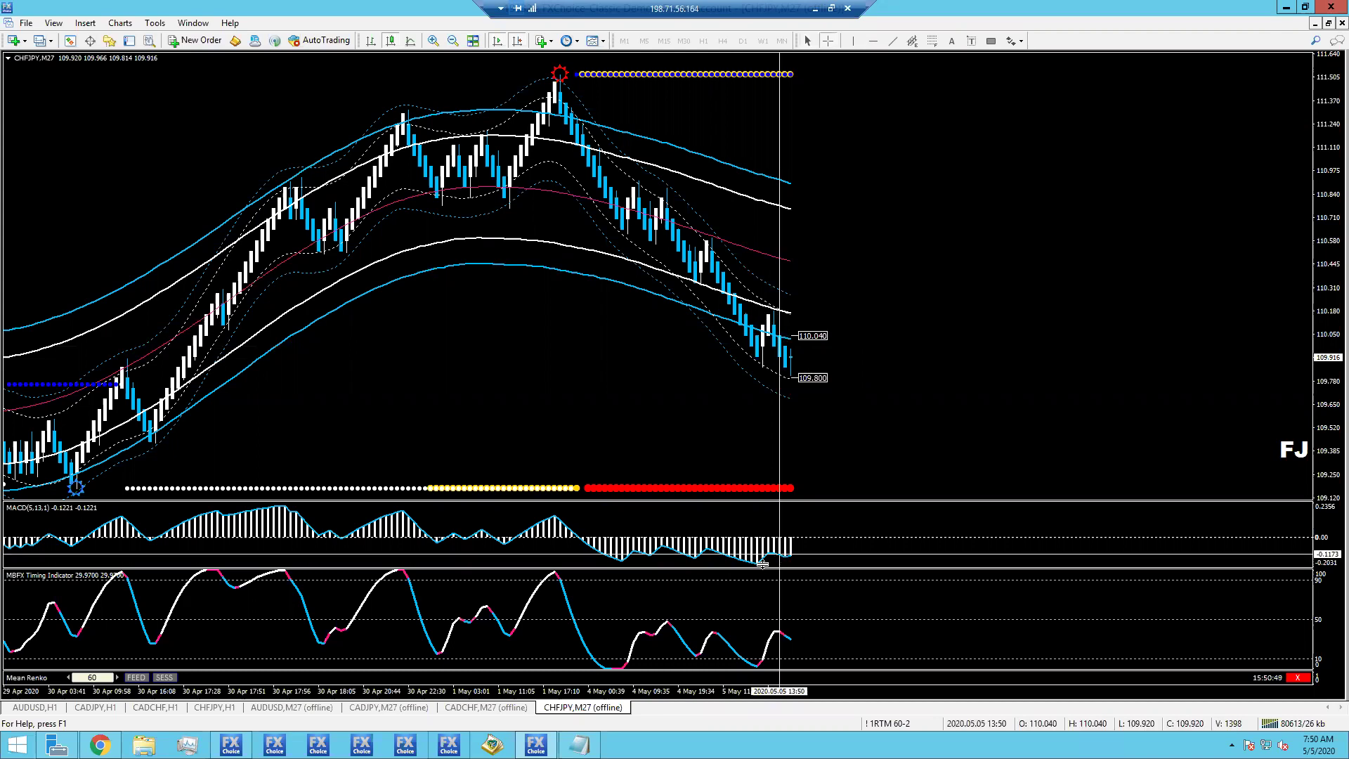
pyautogui.moveTo(794, 565); pyautogui.dragTo(797, 554)
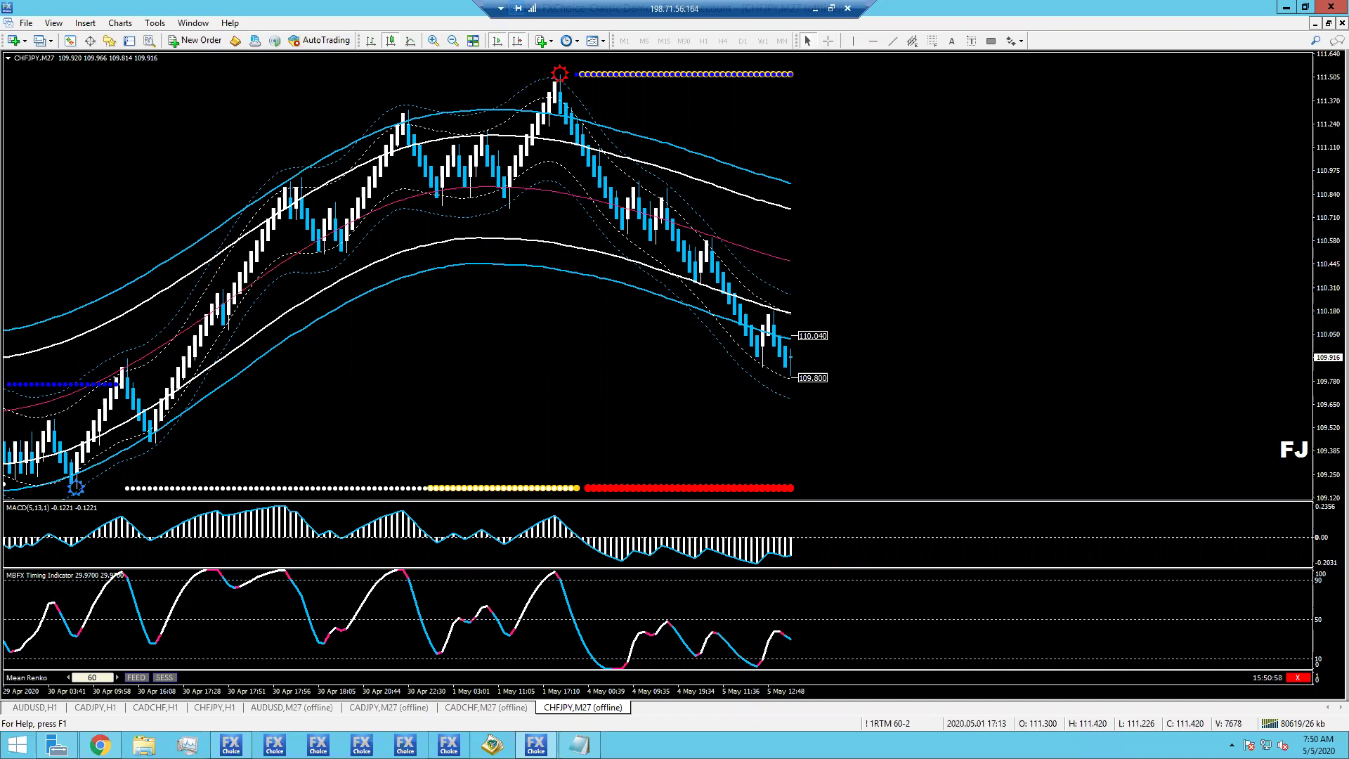
# Load the "! 1RTM 60-3" chart profile with the euro pairs.
pyautogui.click(891, 723)
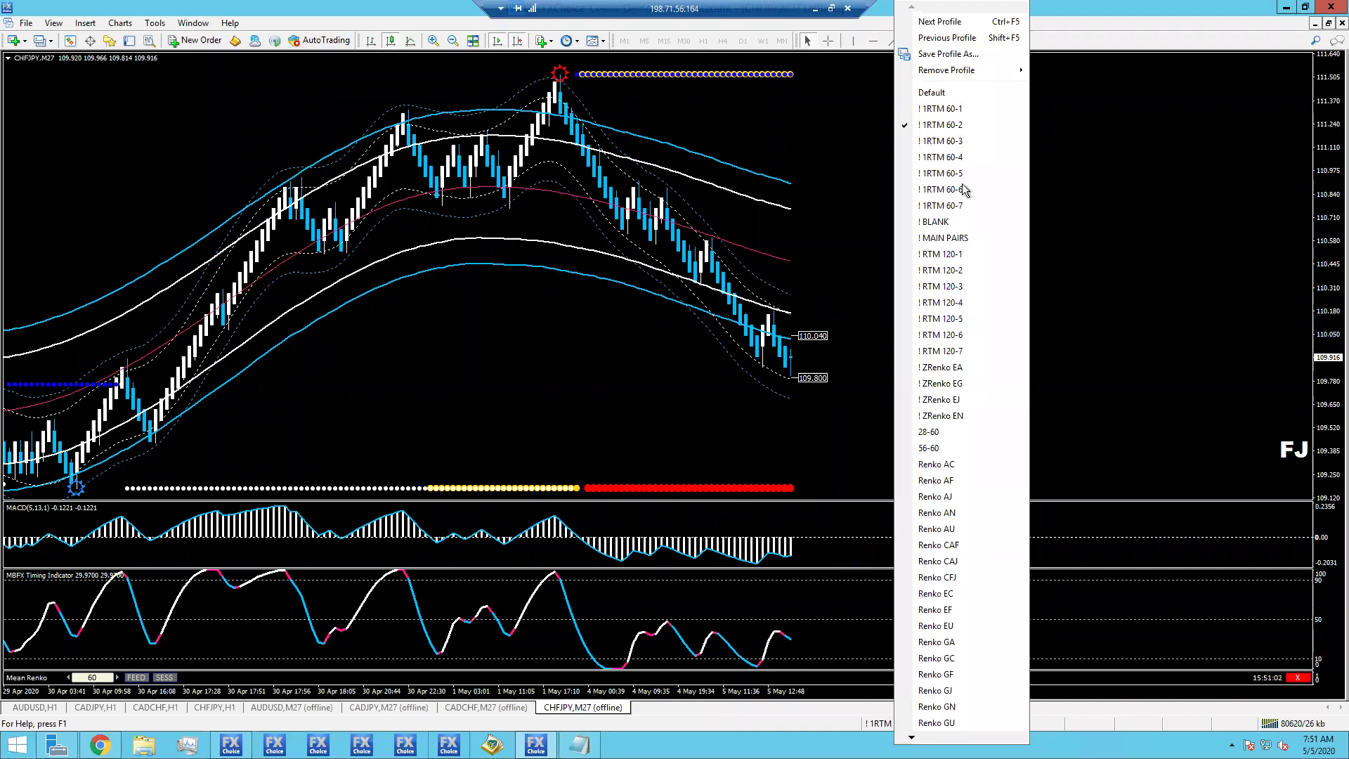
pyautogui.click(945, 143)
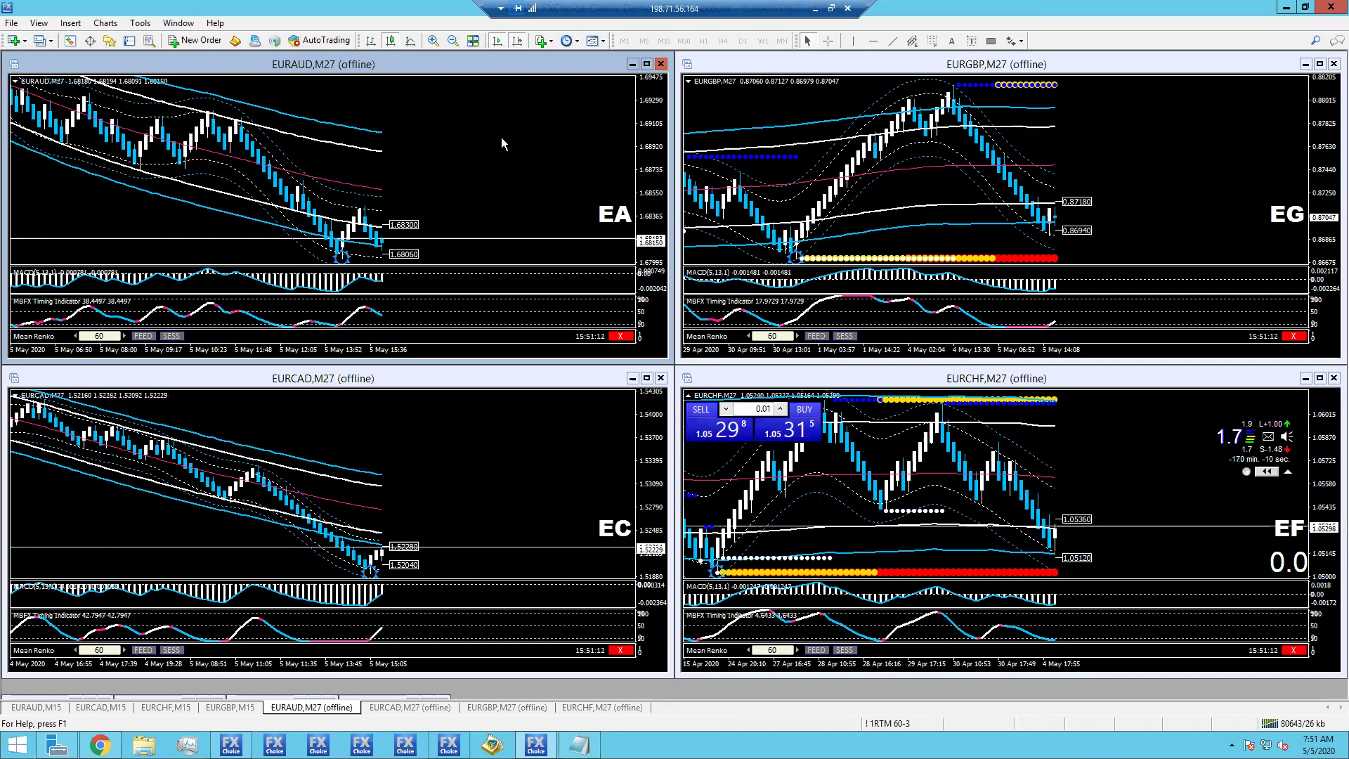
# Maximize the EURAUD M27 Renko chart and use the crosshair to compare its latest price low with the MACD.
pyautogui.click(647, 65)
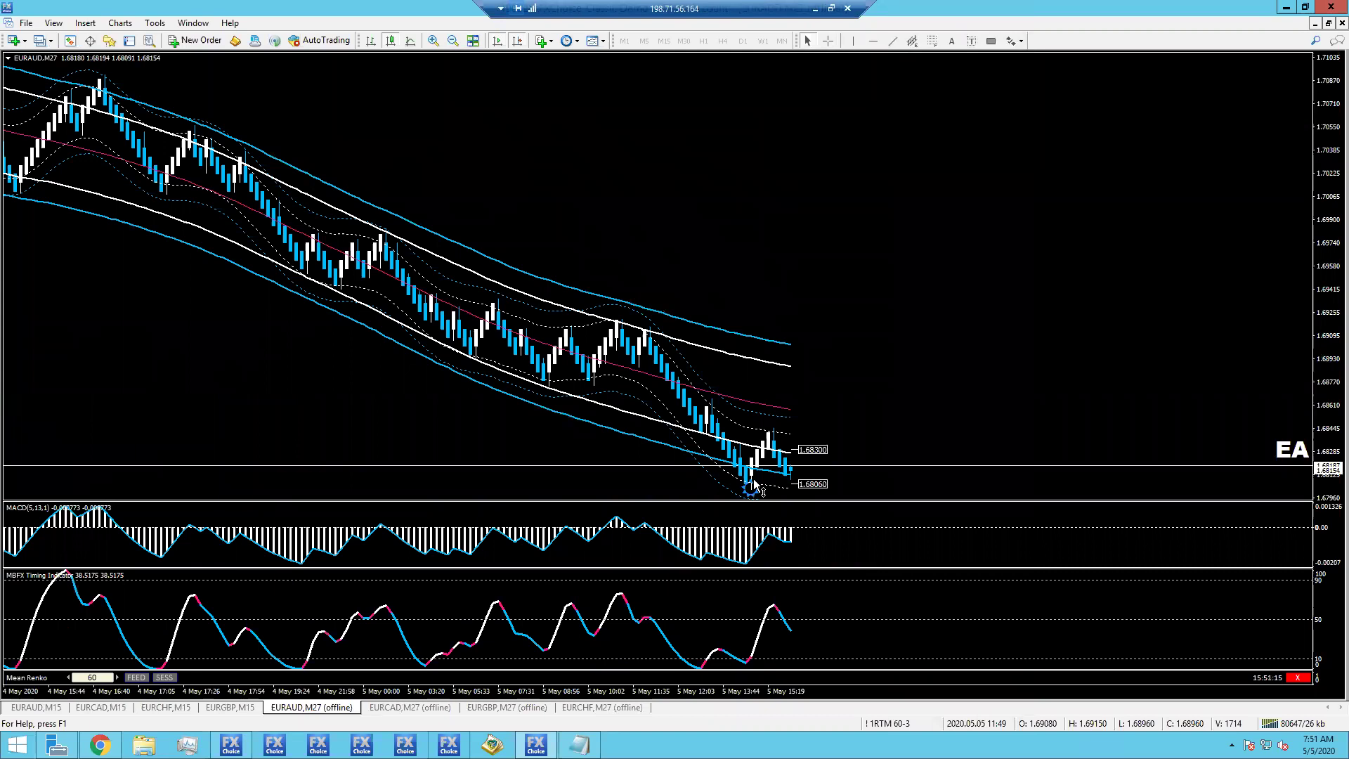
pyautogui.middleClick(748, 480)
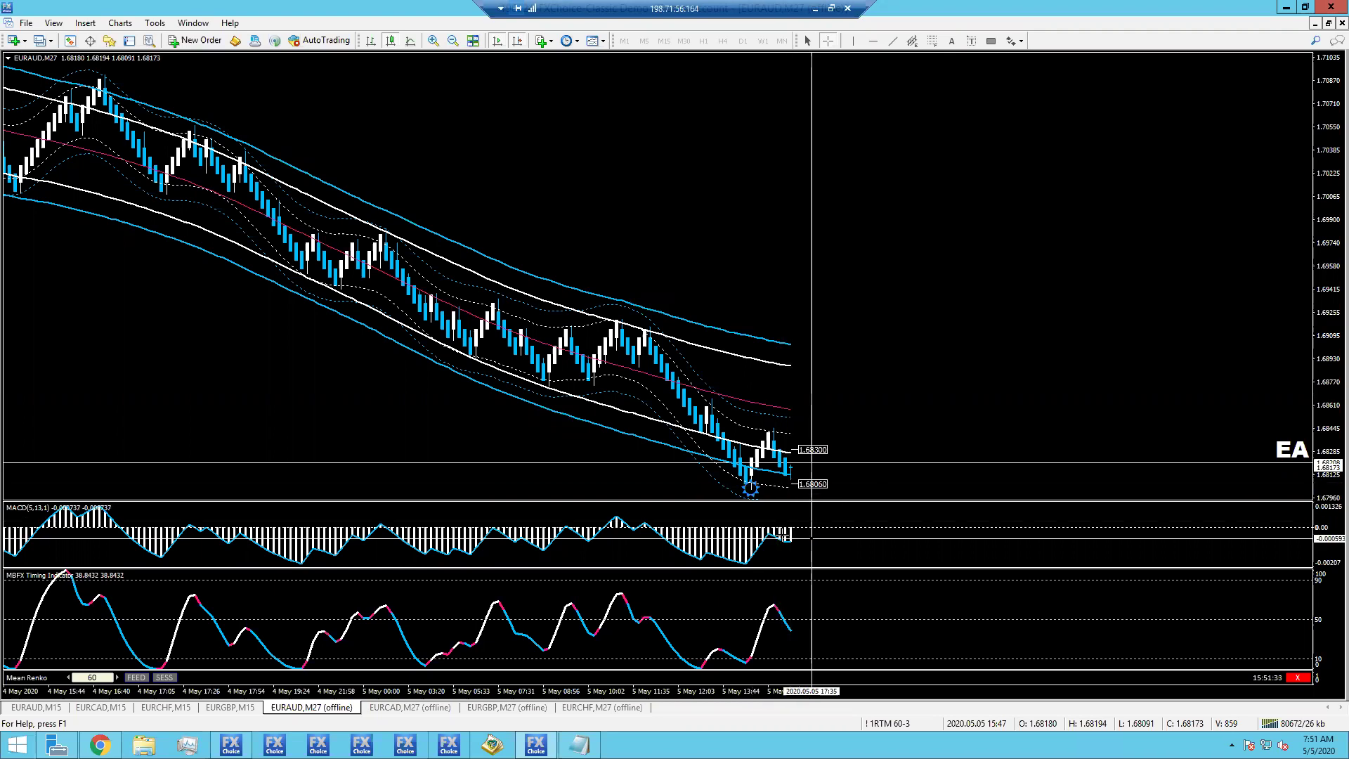
pyautogui.click(783, 534)
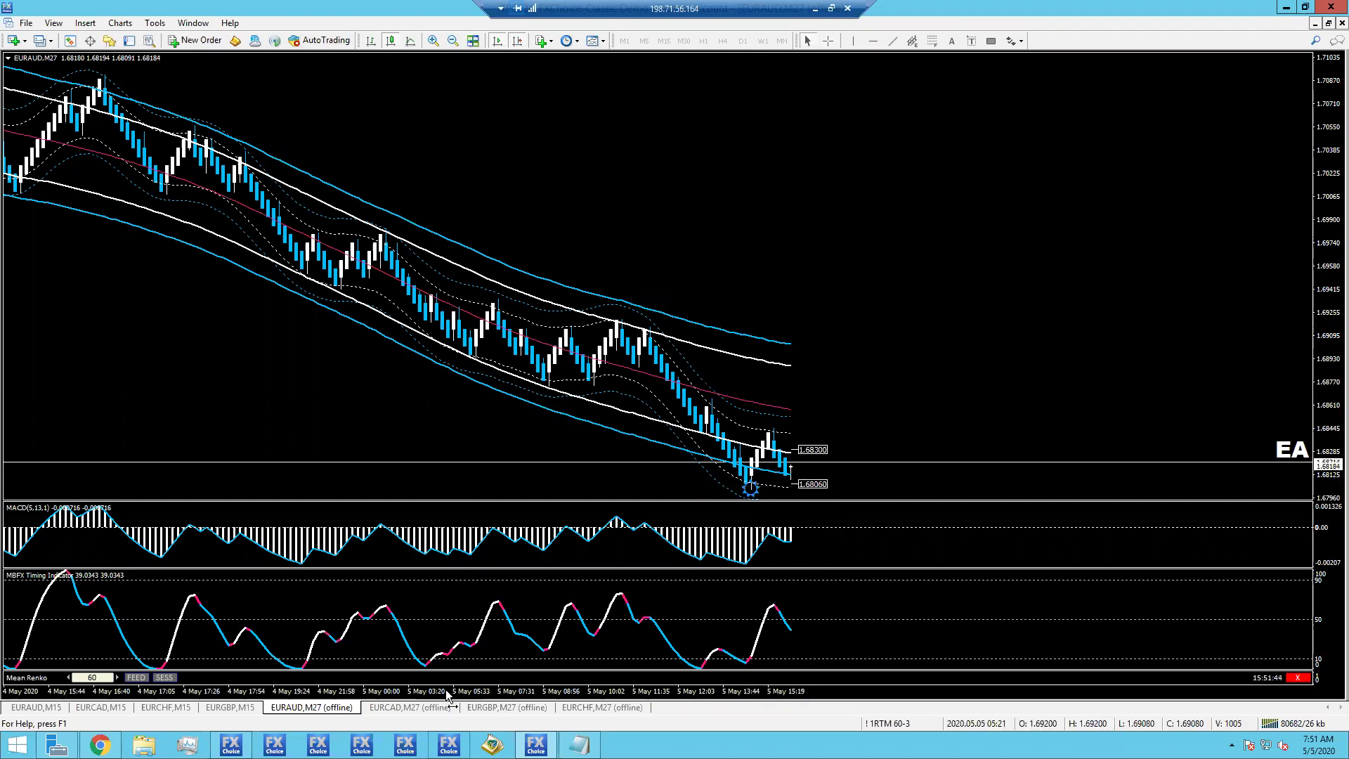
# Dismiss the Mean Renko alert and load the "! 1RTM 60-4" chart profile.
pyautogui.click(891, 723)
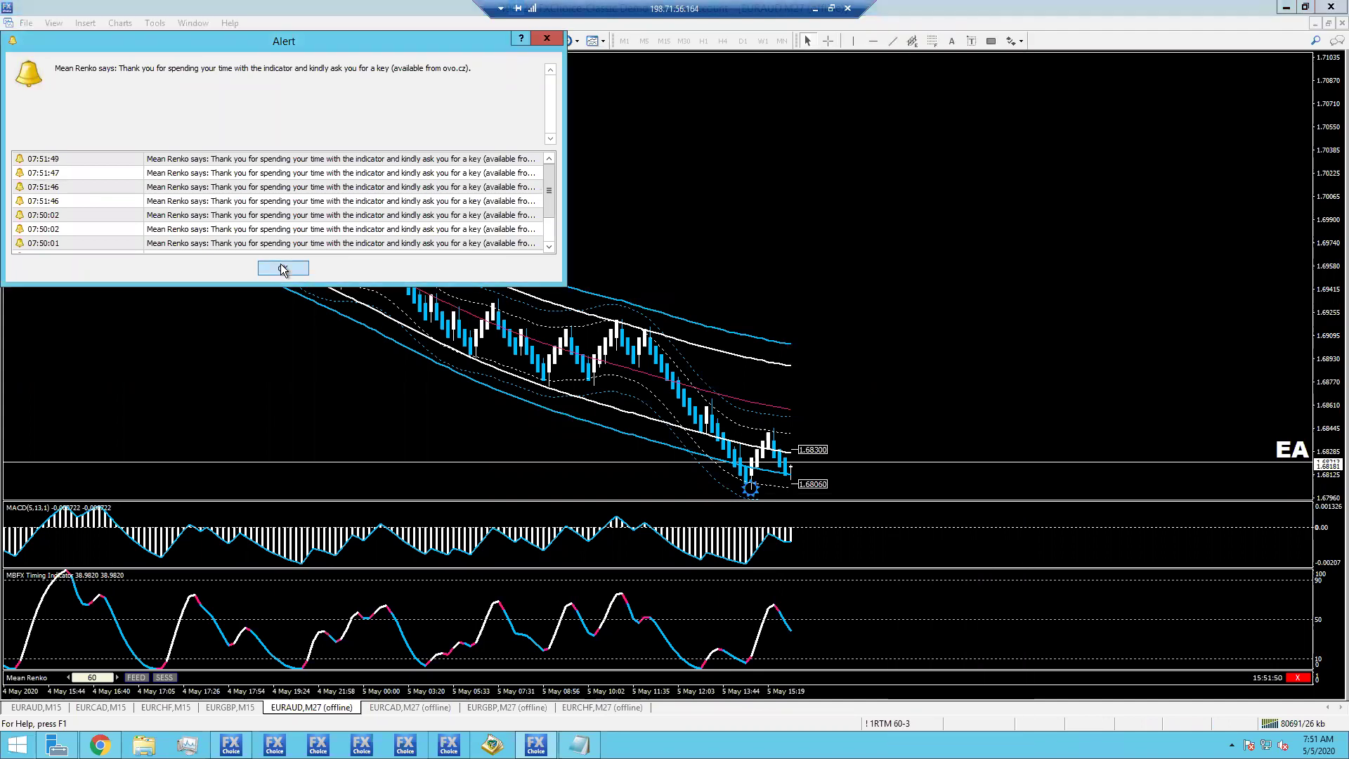
pyautogui.click(282, 269)
pyautogui.click(890, 723)
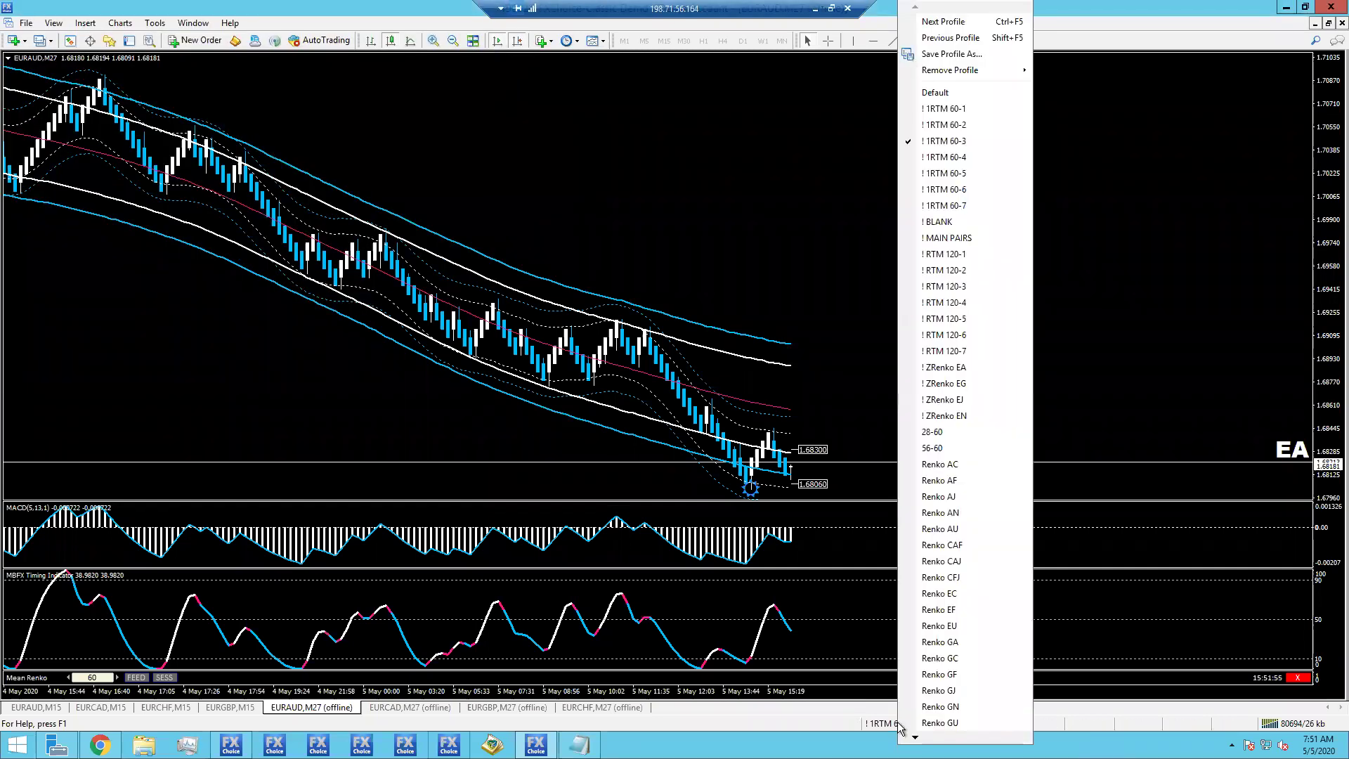
pyautogui.click(945, 156)
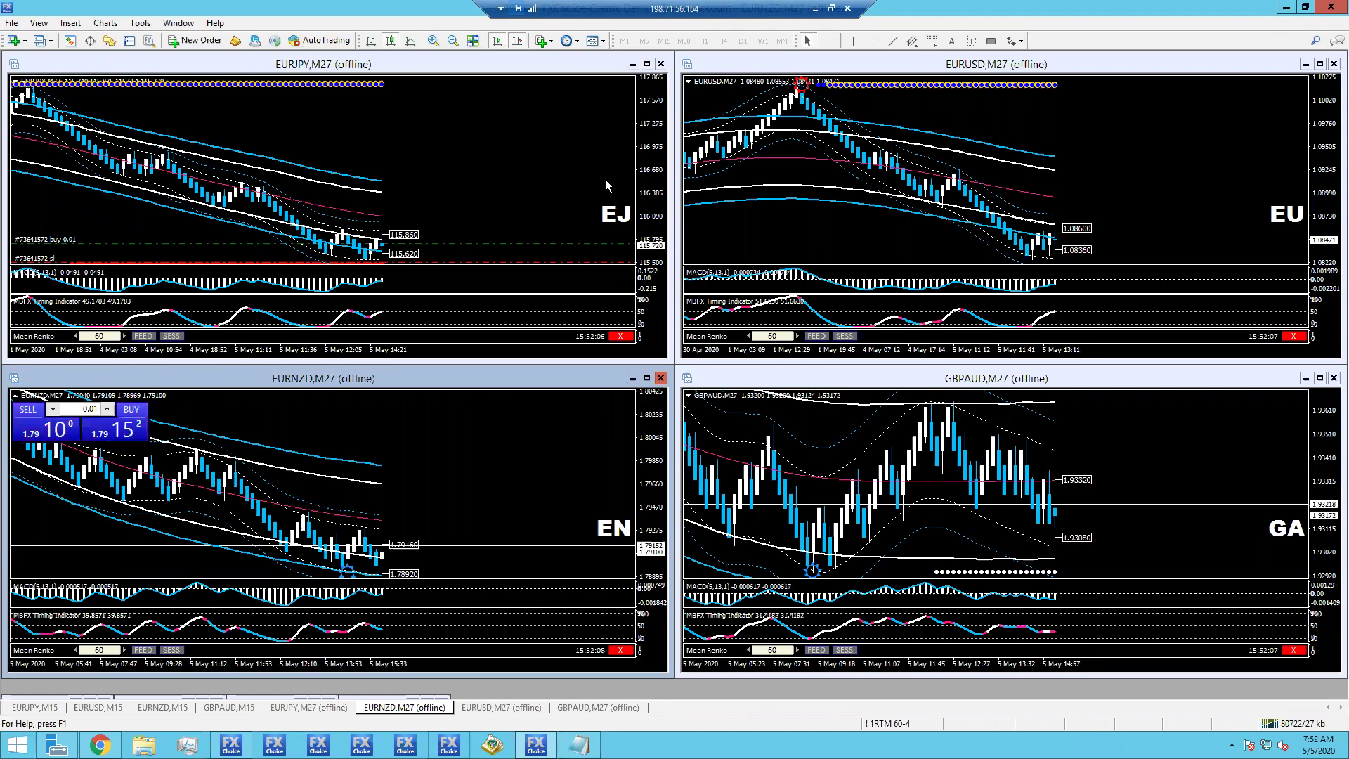
# Maximize the EURJPY M27 Renko chart, measure from the latest brick down to the stop-loss line, and check the red middle band as target.
pyautogui.click(646, 64)
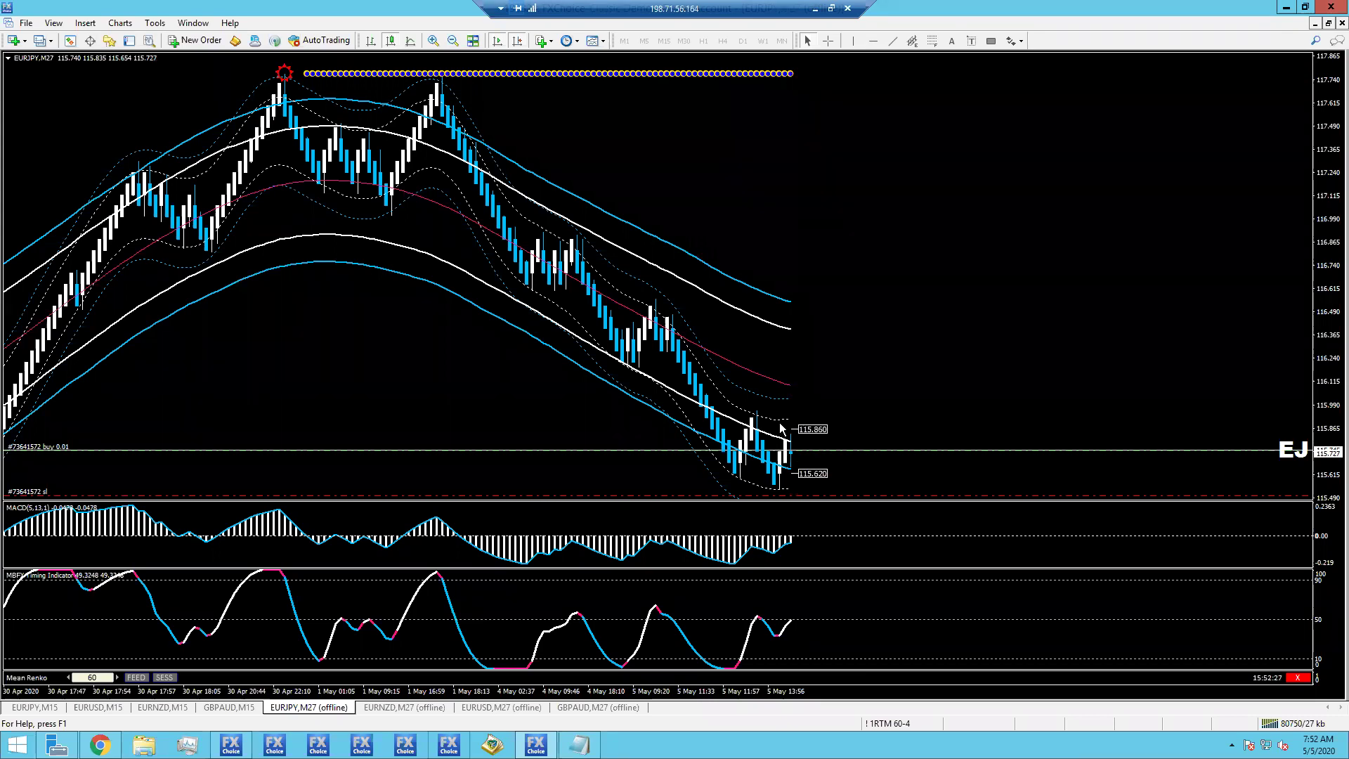
pyautogui.moveTo(781, 428)
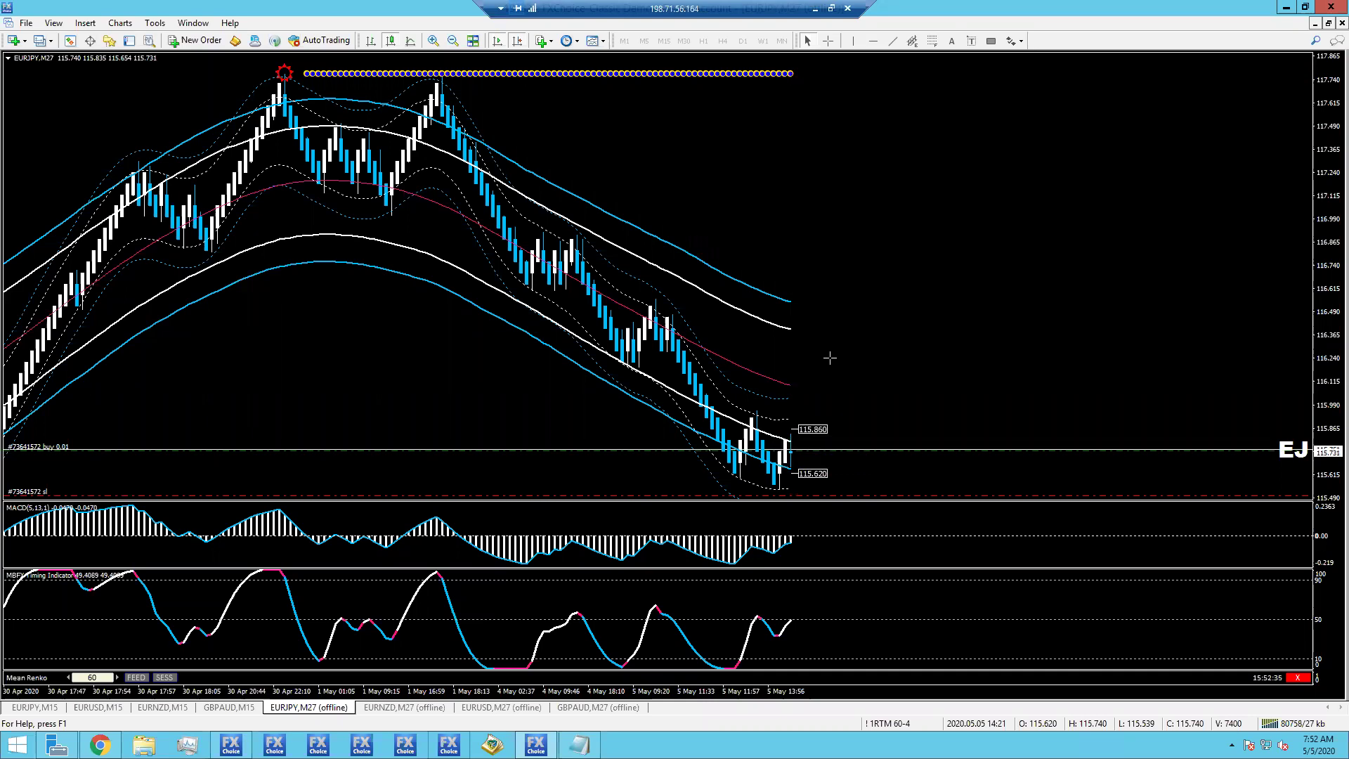
pyautogui.middleClick(787, 440)
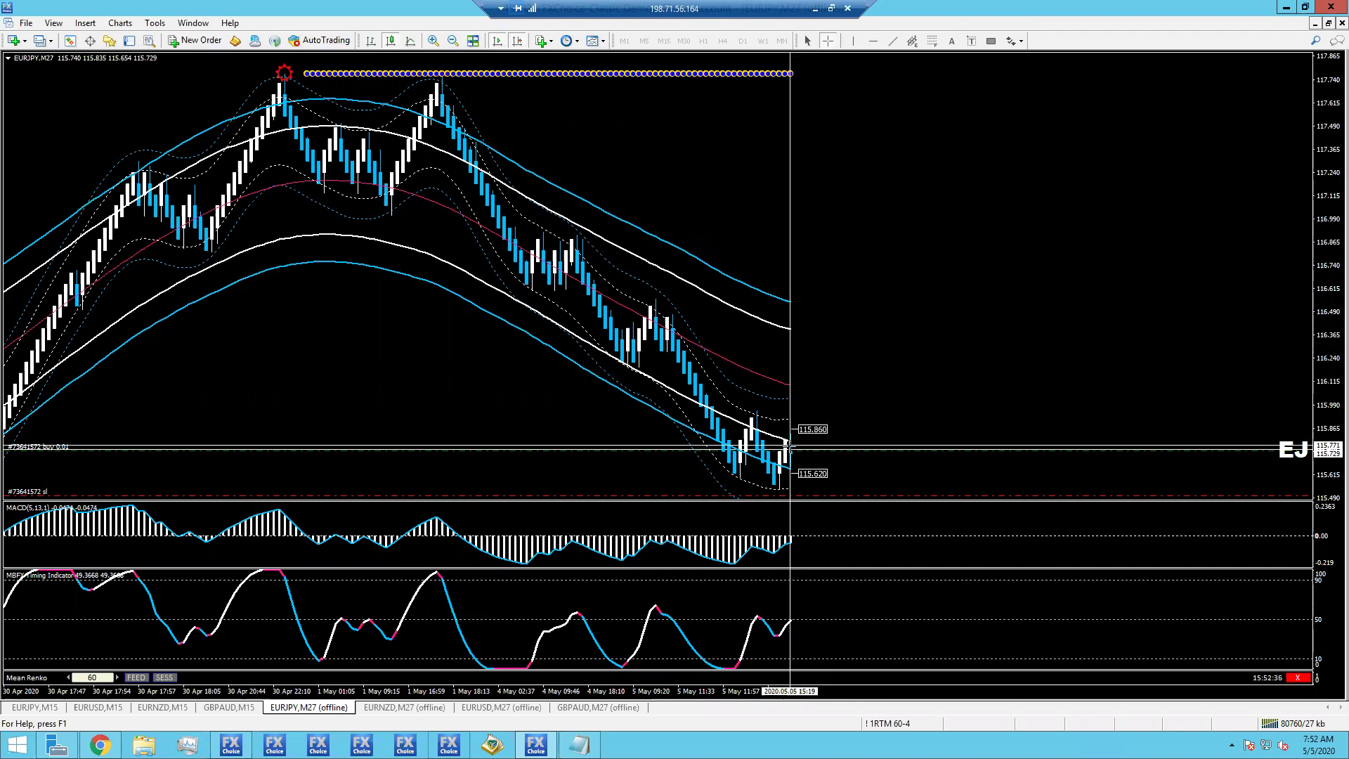
pyautogui.moveTo(788, 445); pyautogui.dragTo(796, 499)
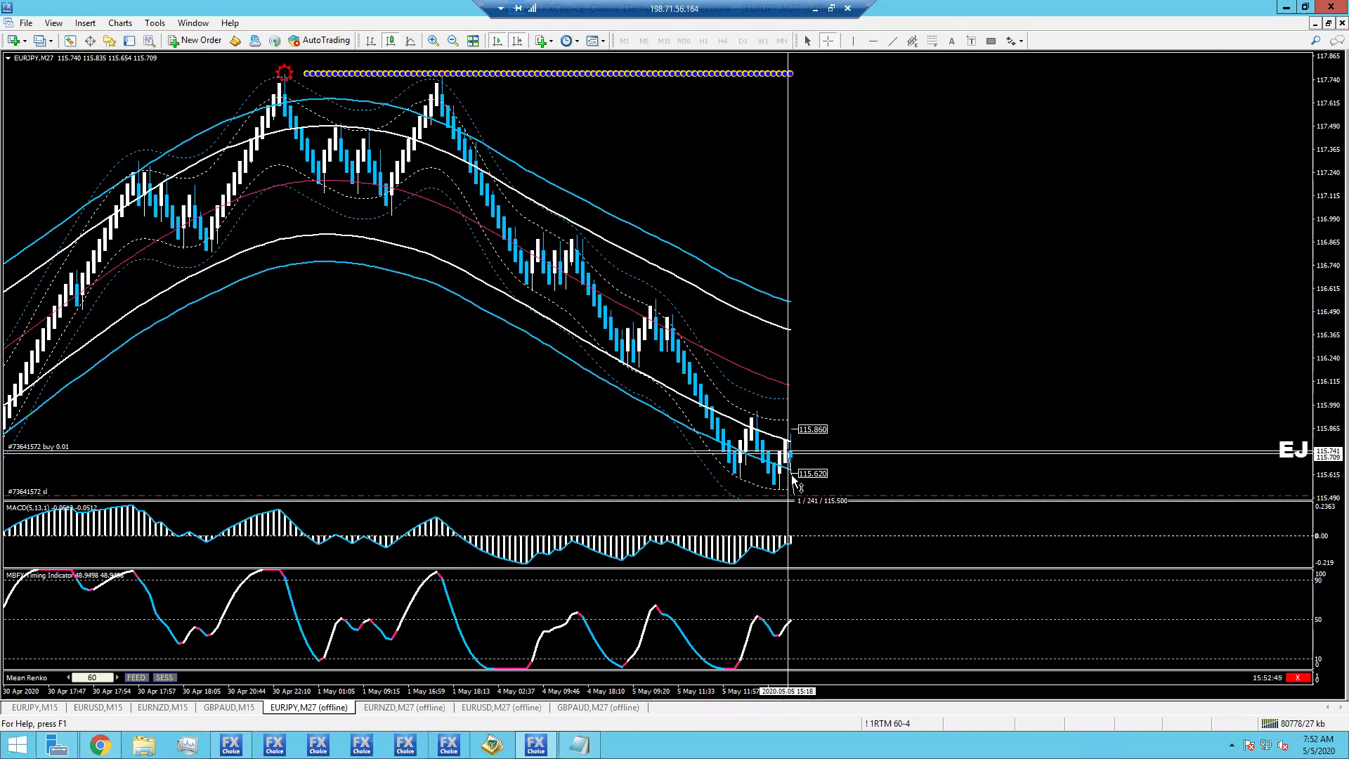
pyautogui.click(789, 387)
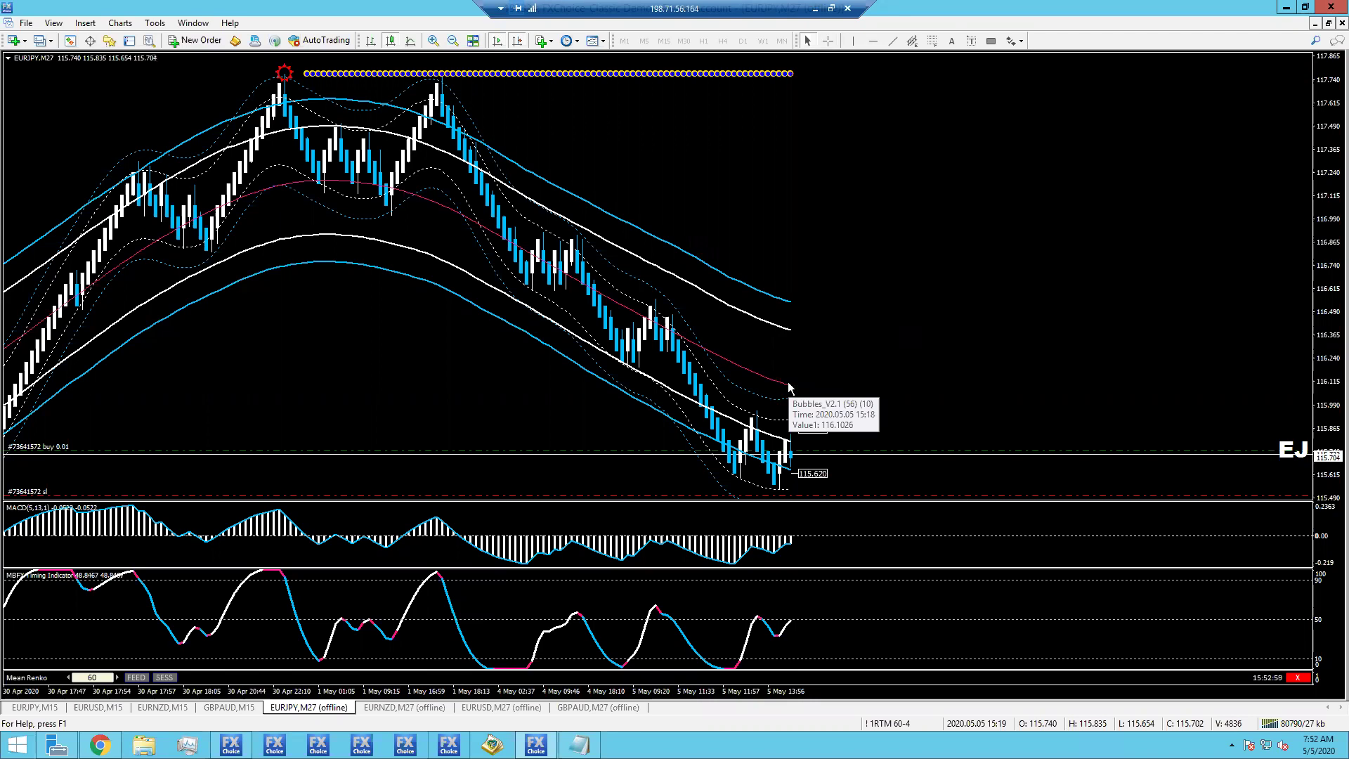
# Add a take profit to the open EURJPY buy order from the 350-point level, and raise its line to the red middle band.
pyautogui.rightClick(838, 456)
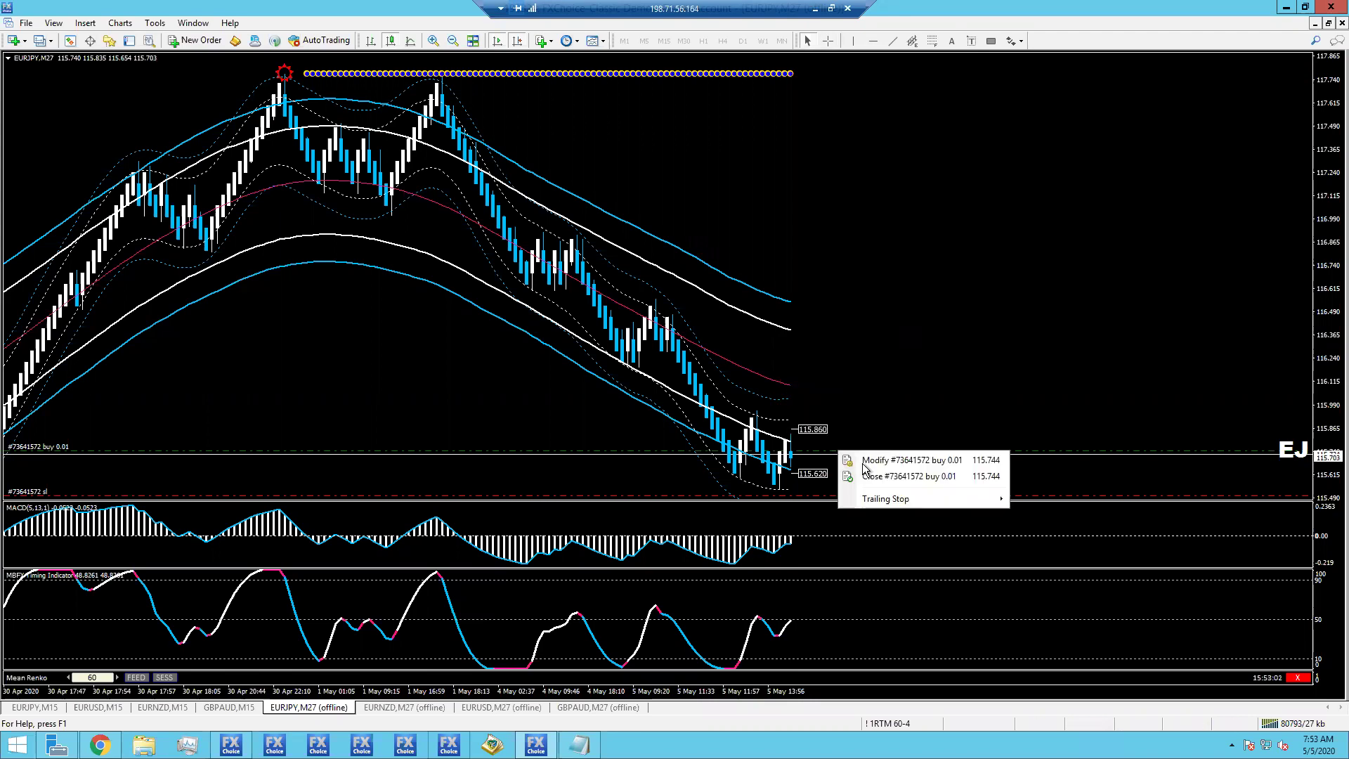
pyautogui.click(871, 461)
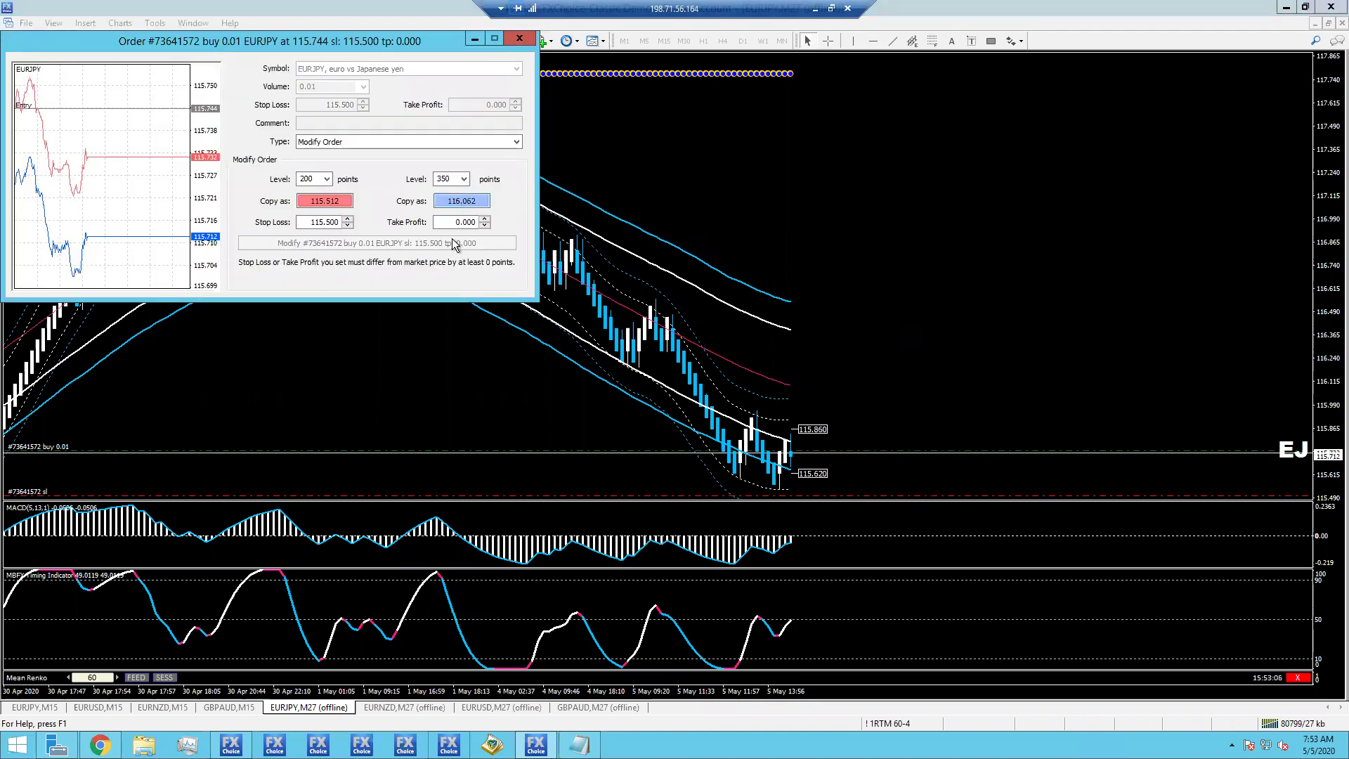
pyautogui.press('Return')
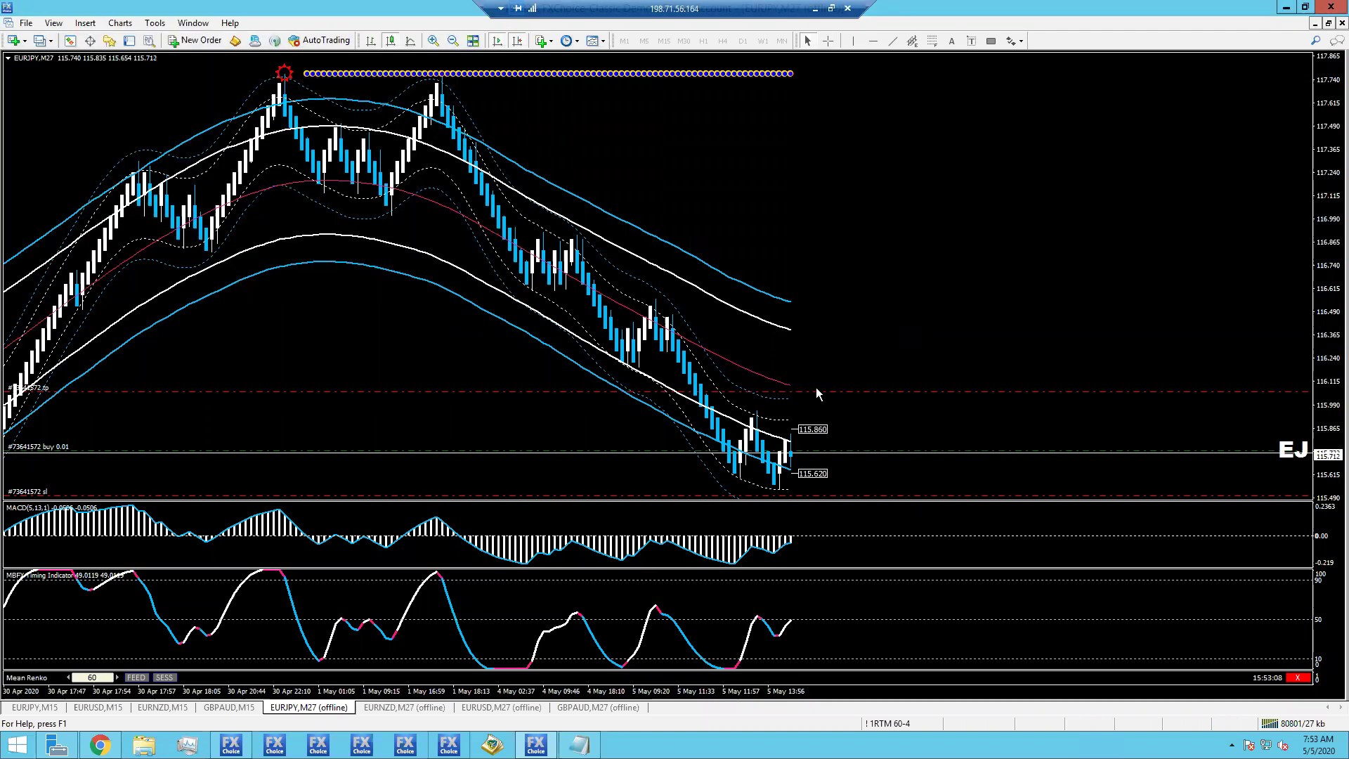
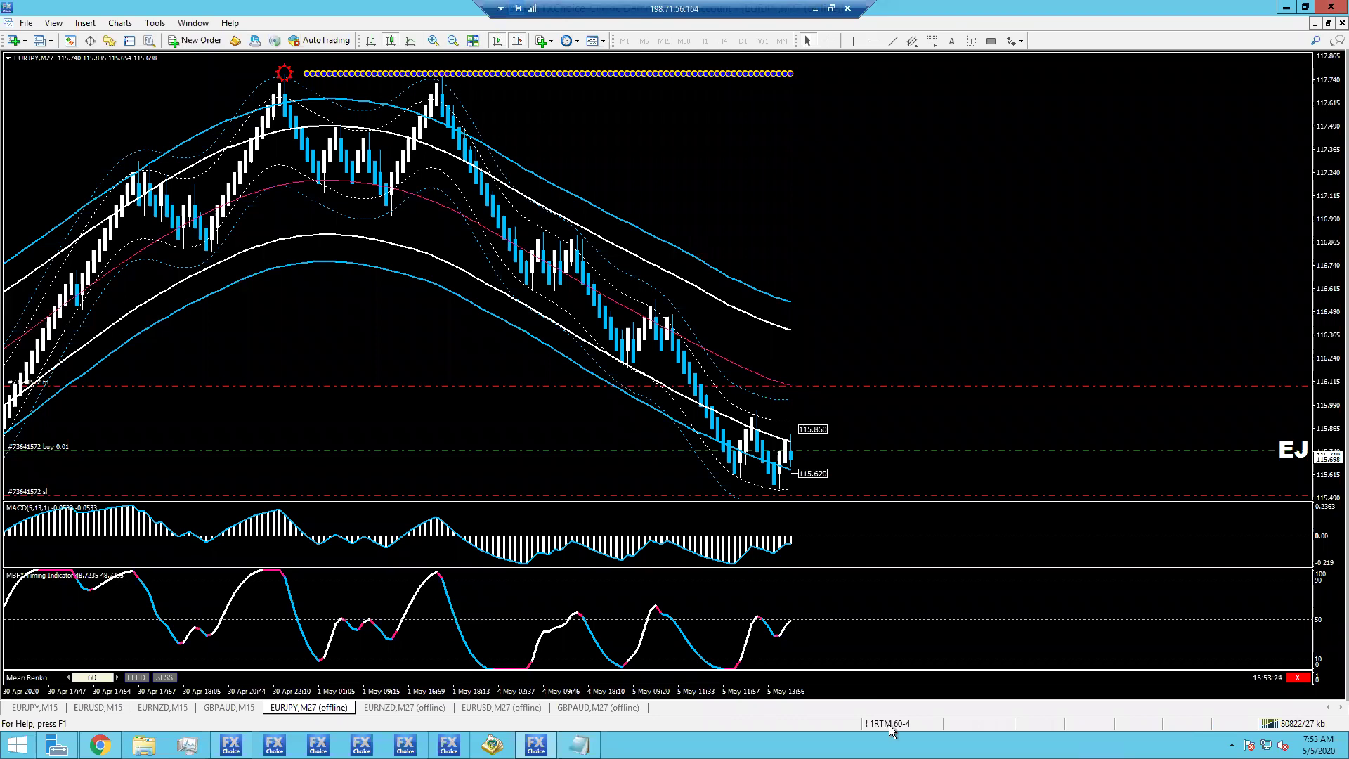
# Examine the EURNZD M27 Renko chart, using the crosshair to check the latest low, the next up-brick level and the red middle band.
pyautogui.click(376, 705)
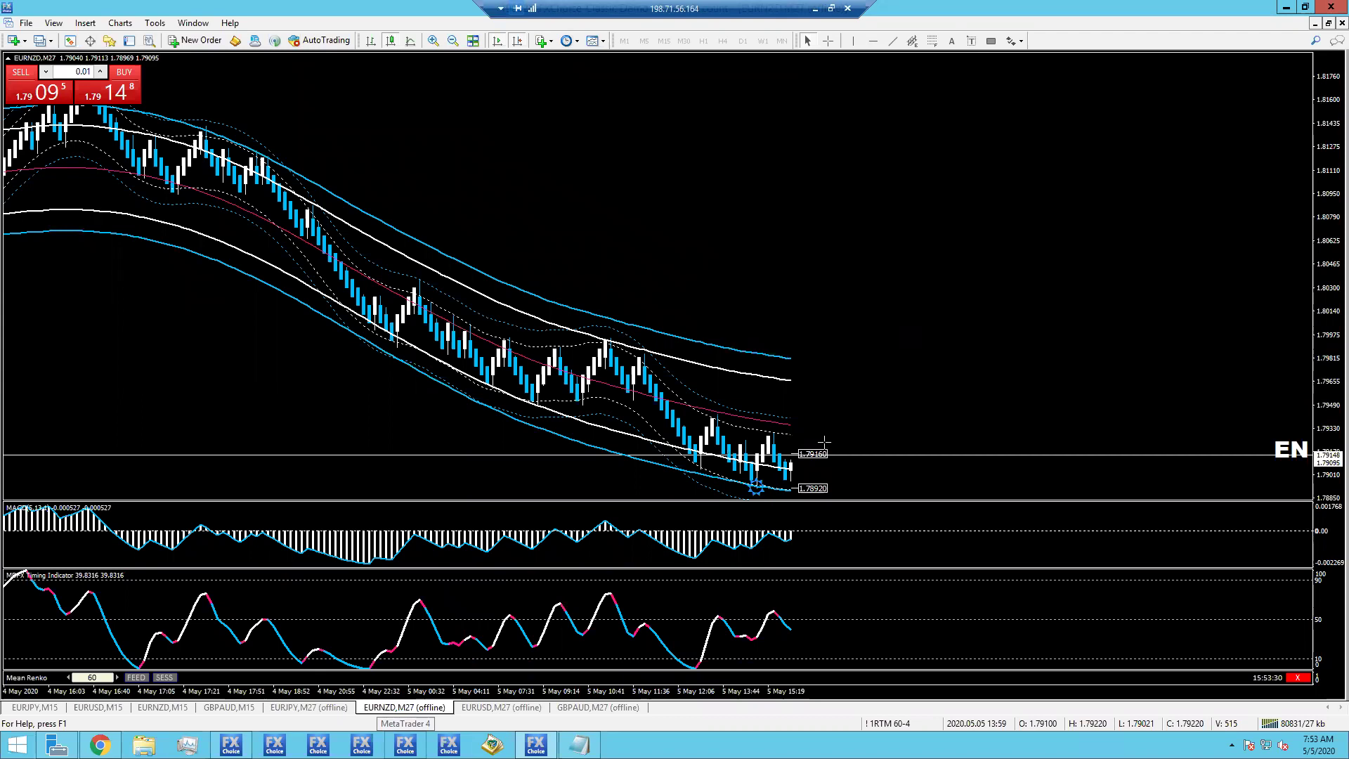
pyautogui.scroll(3, 777, 468)
pyautogui.middleClick(777, 468)
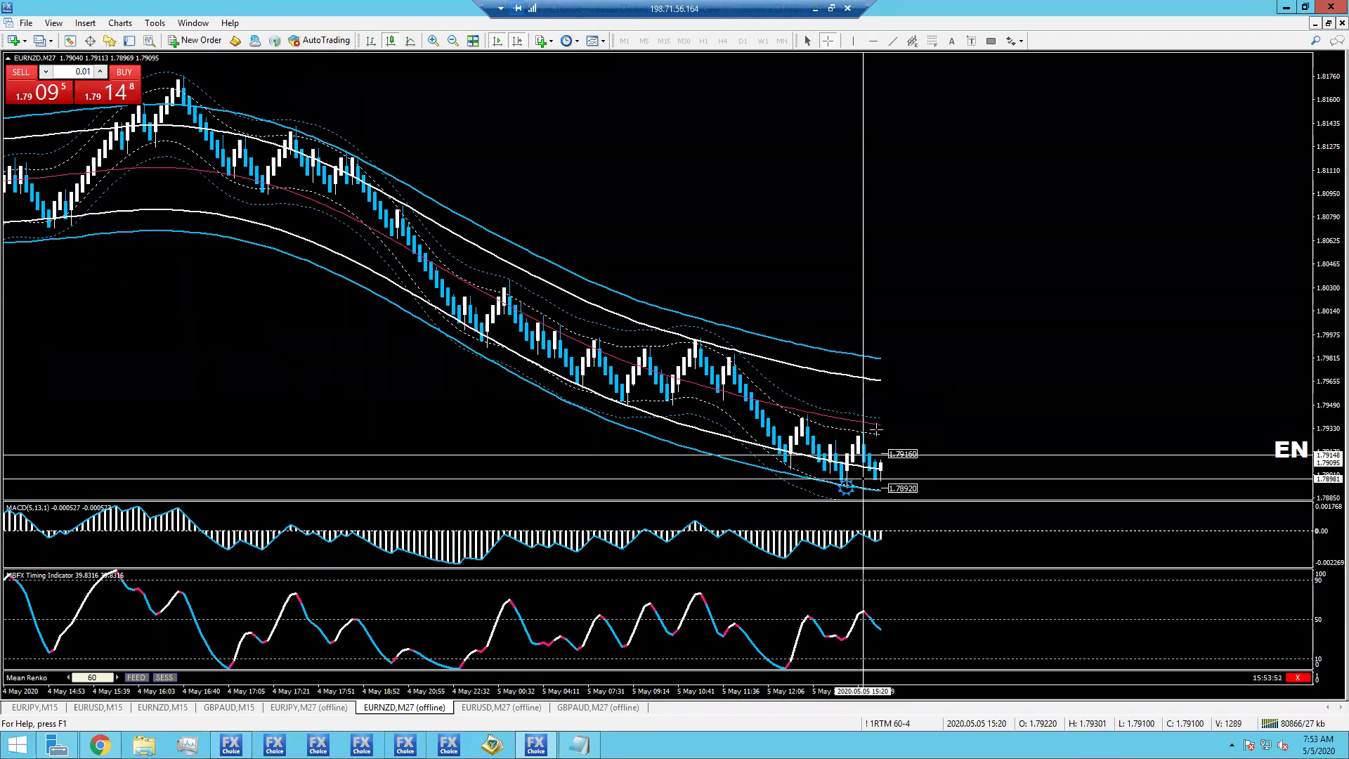
pyautogui.moveTo(860, 474); pyautogui.dragTo(926, 386)
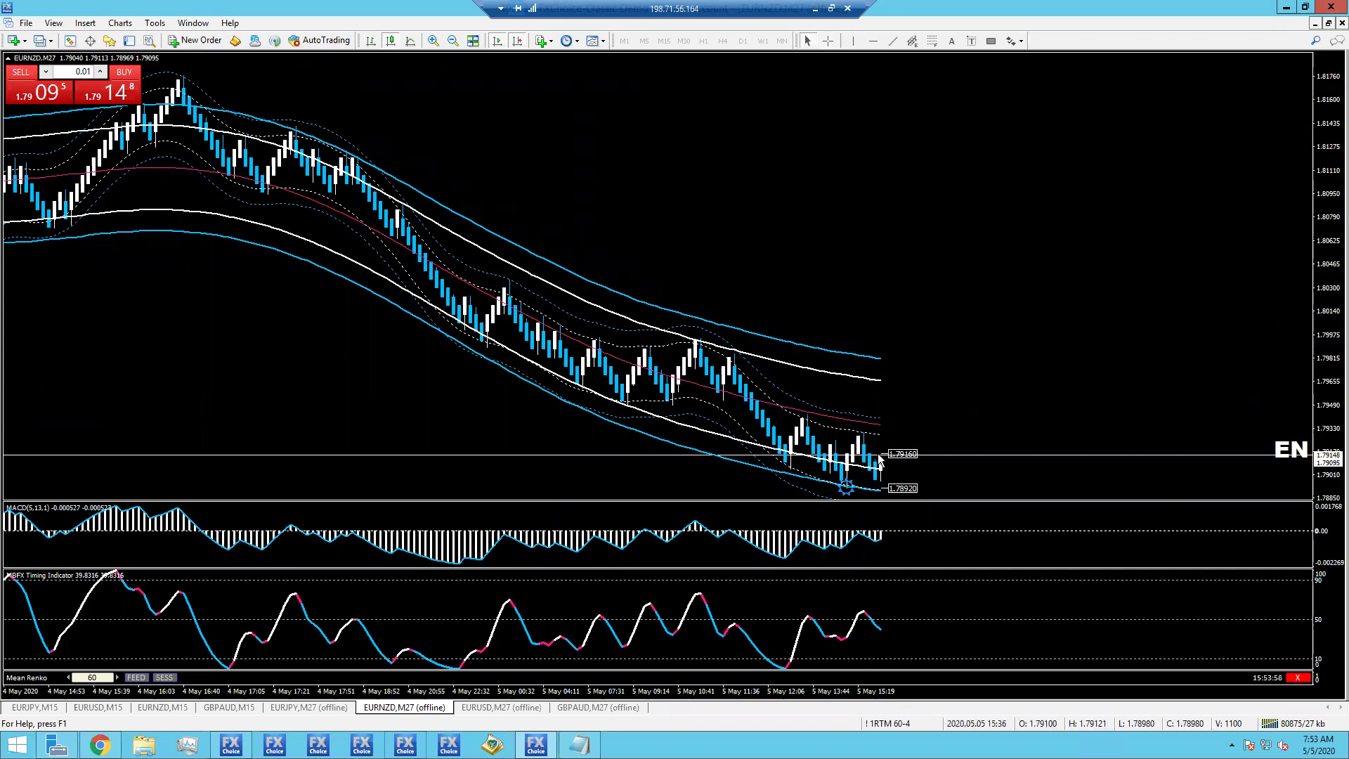
pyautogui.moveTo(879, 460)
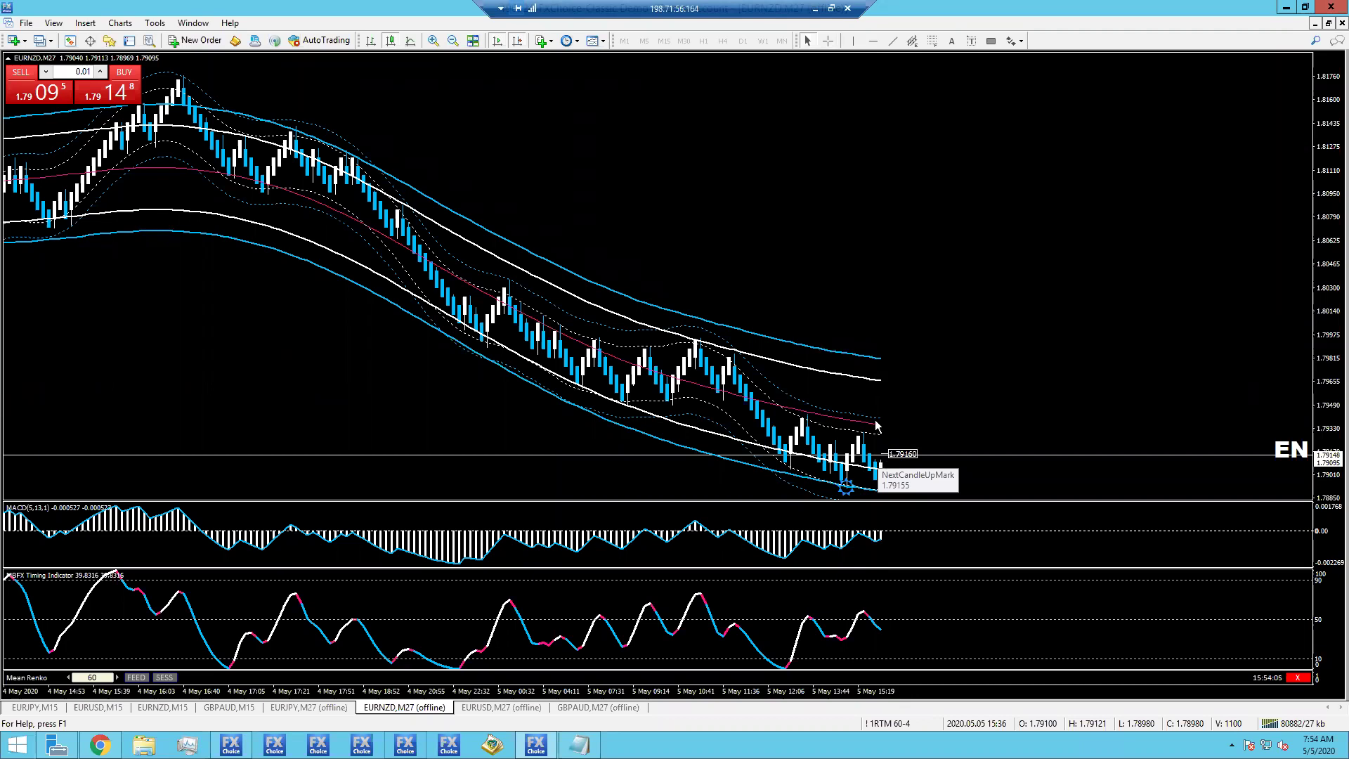
pyautogui.moveTo(877, 425)
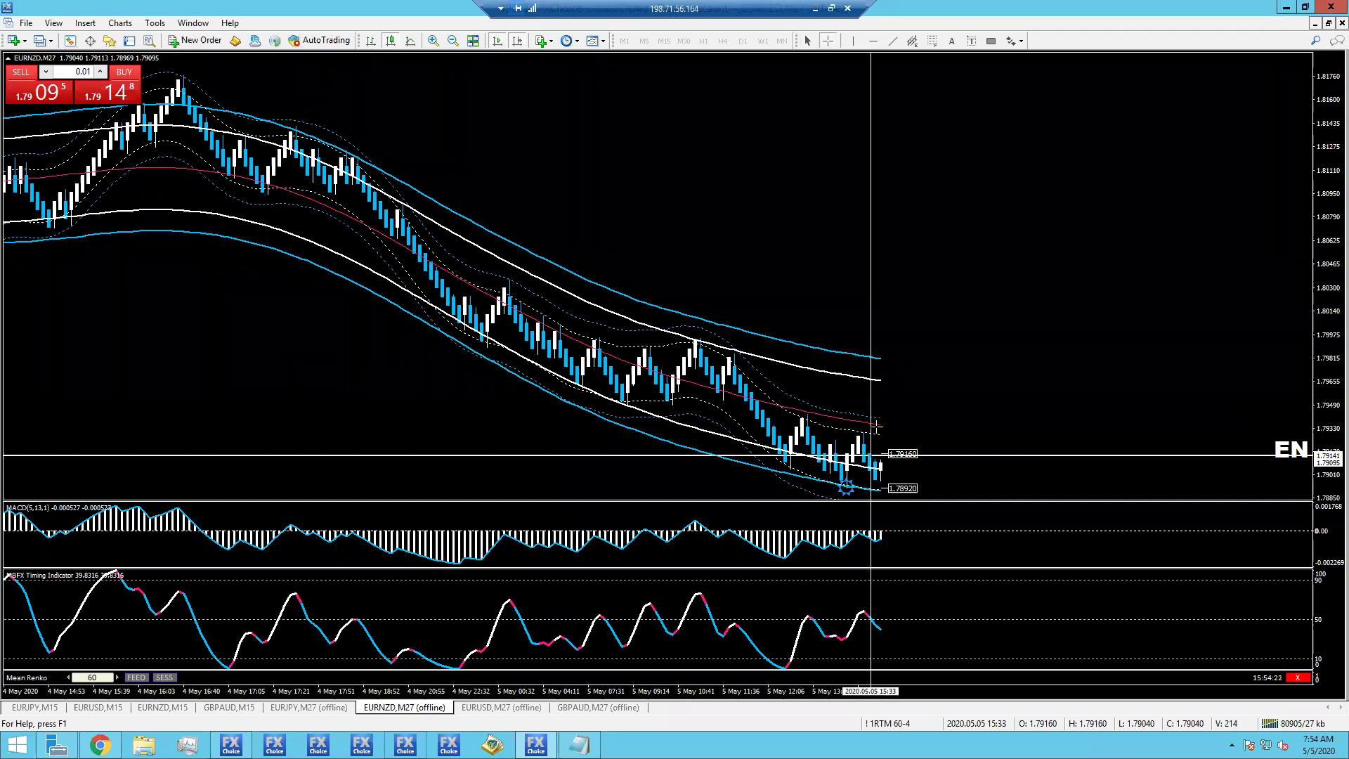
pyautogui.click(880, 428)
pyautogui.moveTo(883, 430)
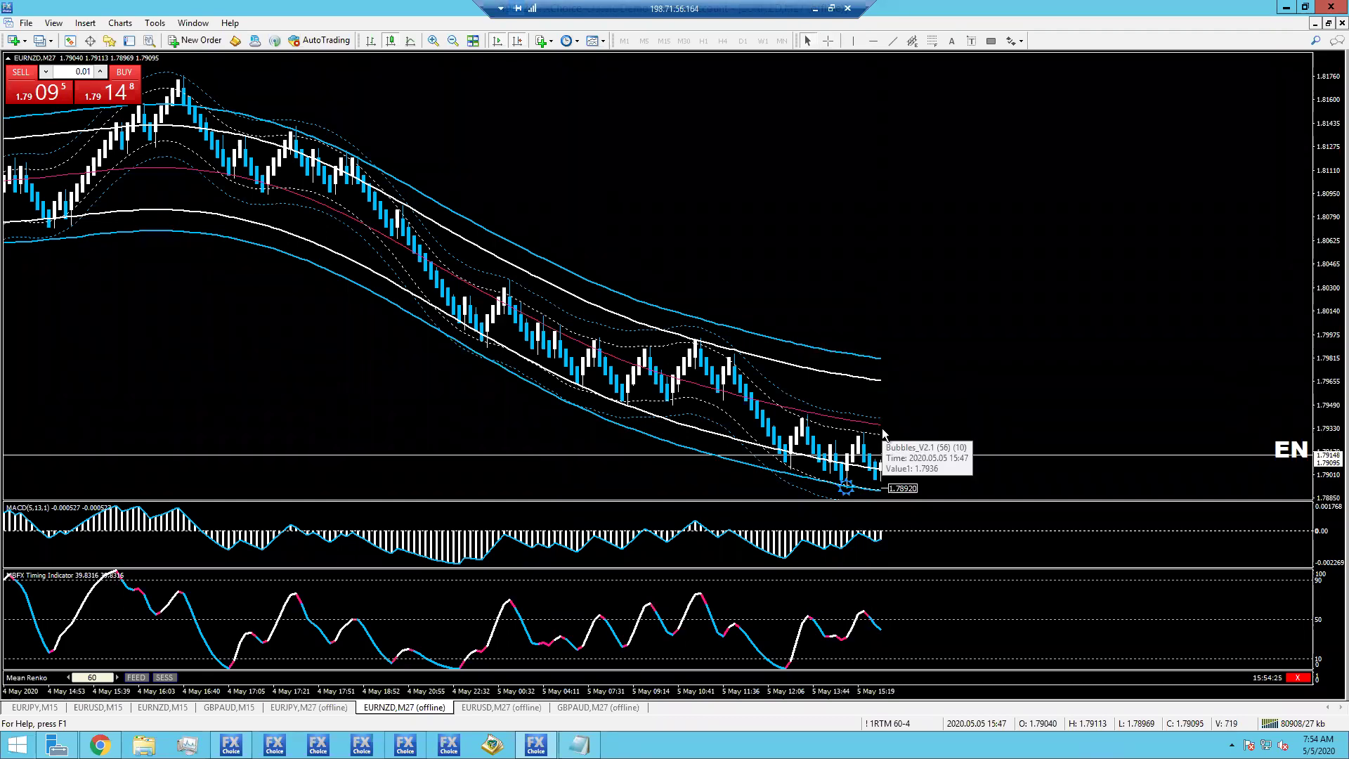
# Load the "! 1RTM 60-5" chart profile with the pound pairs and dismiss the Mean Renko alert.
pyautogui.click(880, 723)
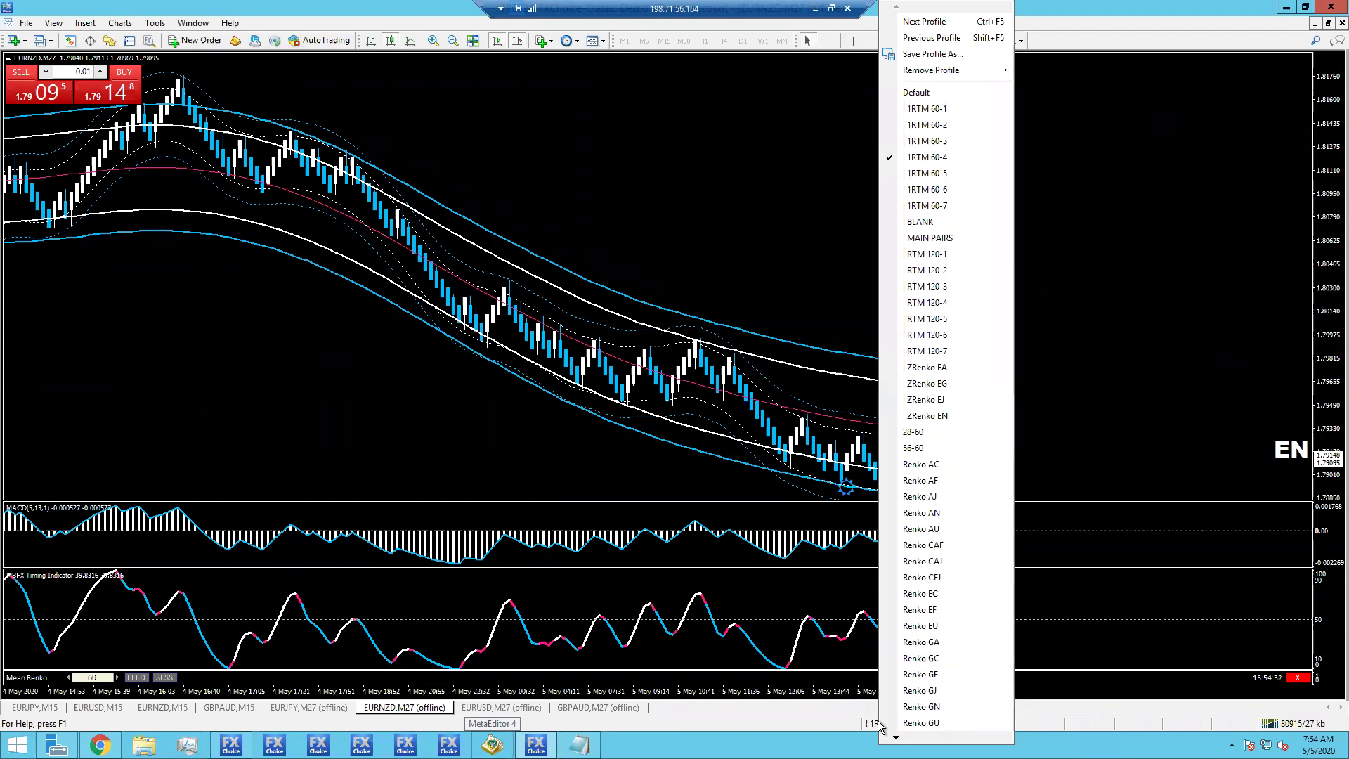
pyautogui.click(939, 176)
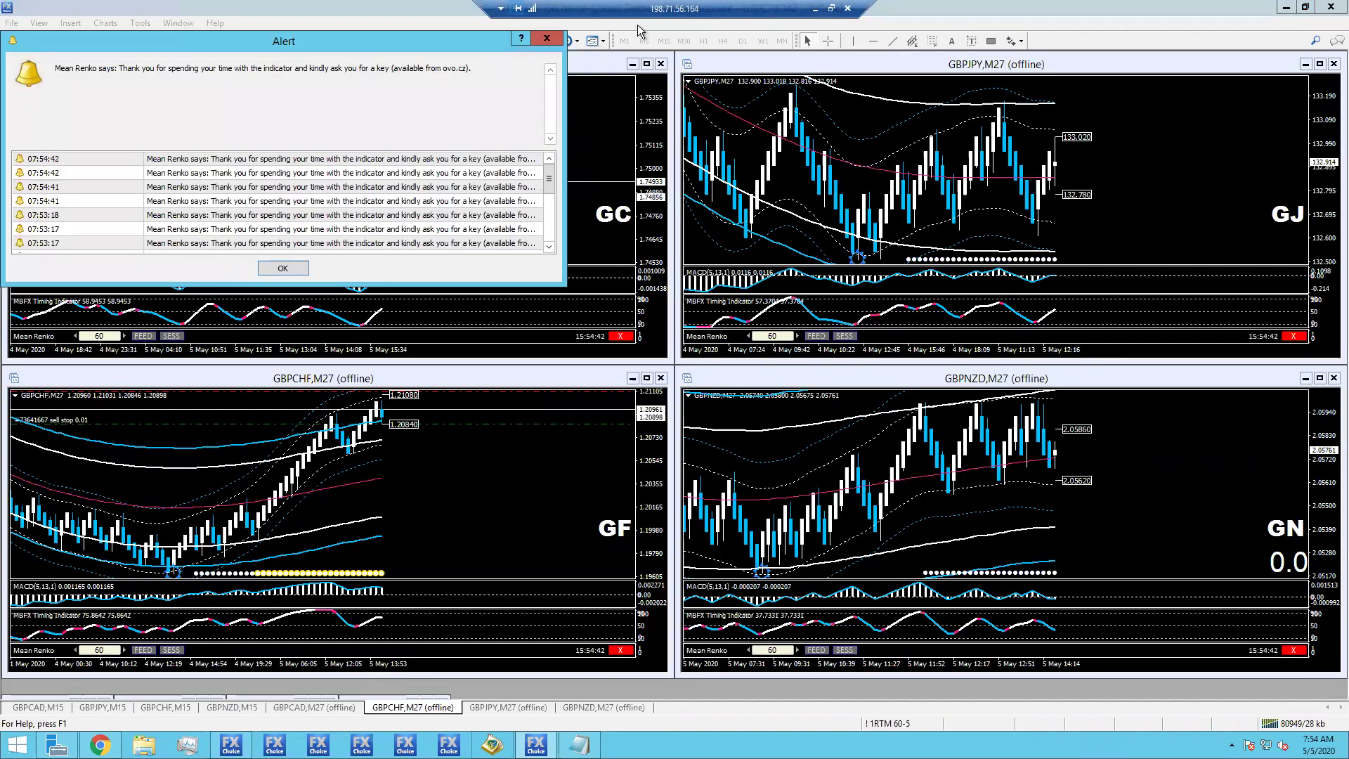
pyautogui.click(285, 269)
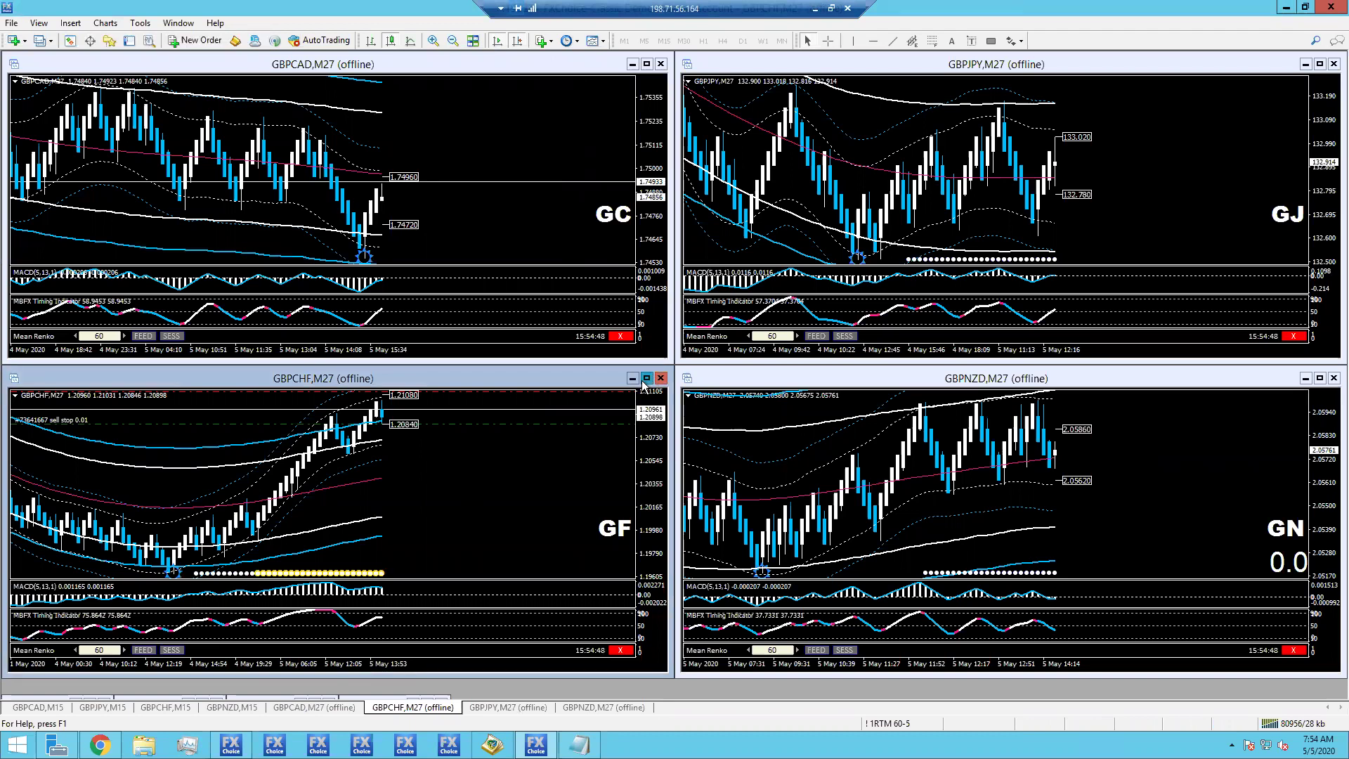
# Maximize the GBPCHF M27 Renko chart and draw a downward trendline across the last two MACD peaks.
pyautogui.click(645, 379)
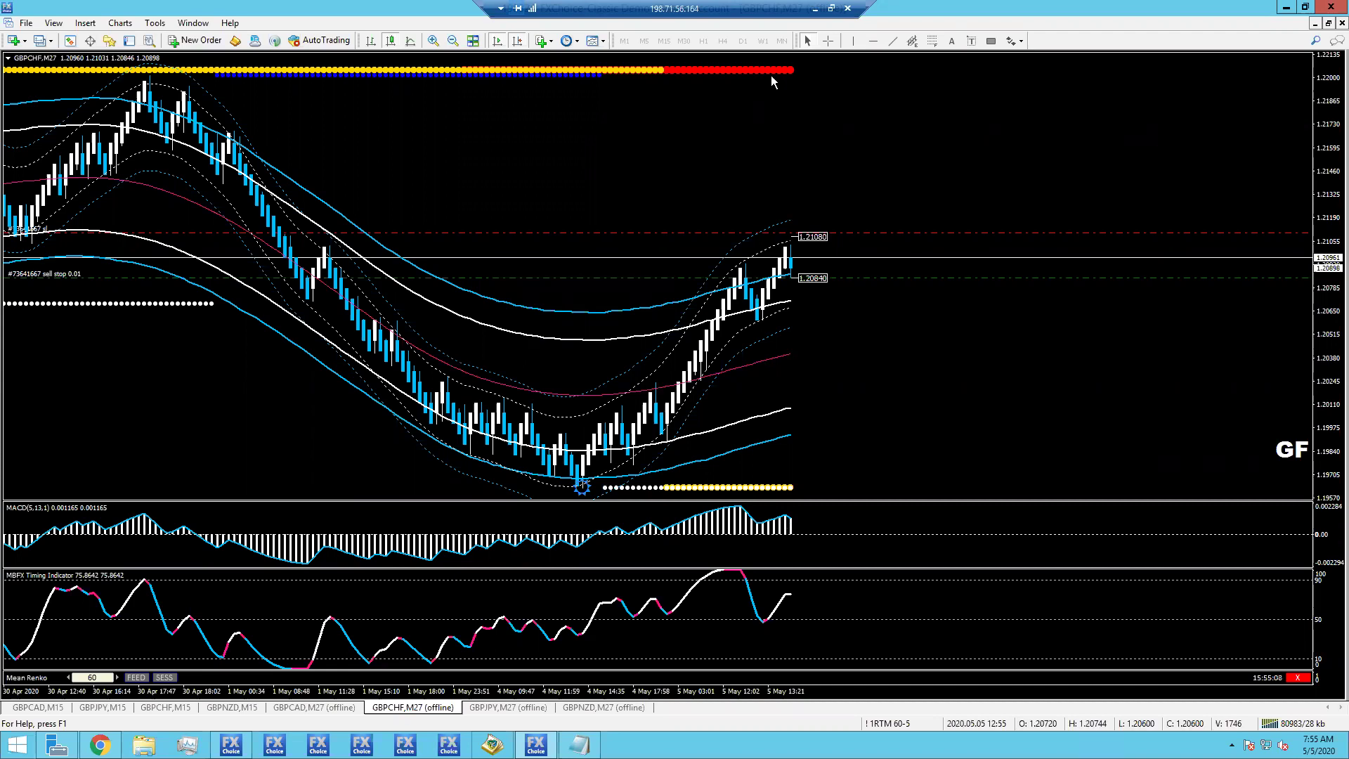
pyautogui.click(892, 41)
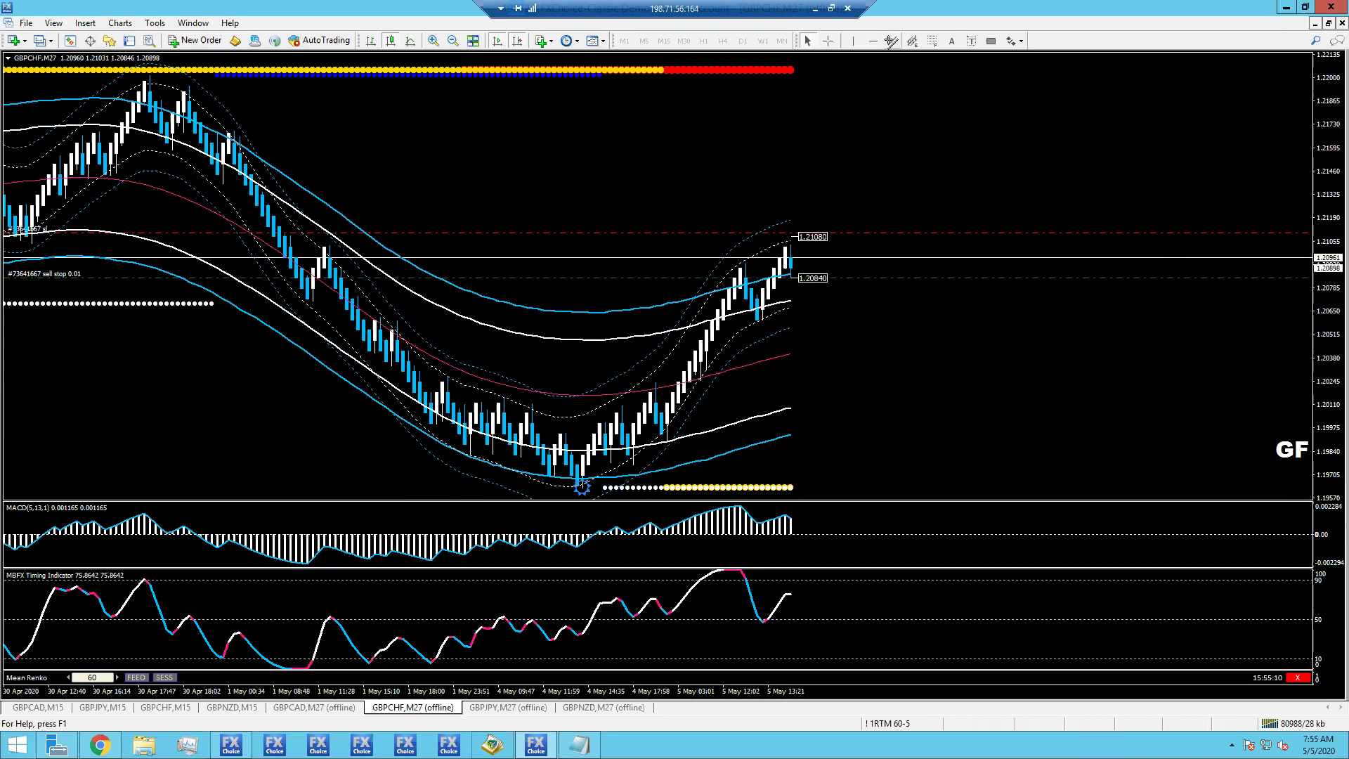
pyautogui.moveTo(741, 507); pyautogui.dragTo(824, 518)
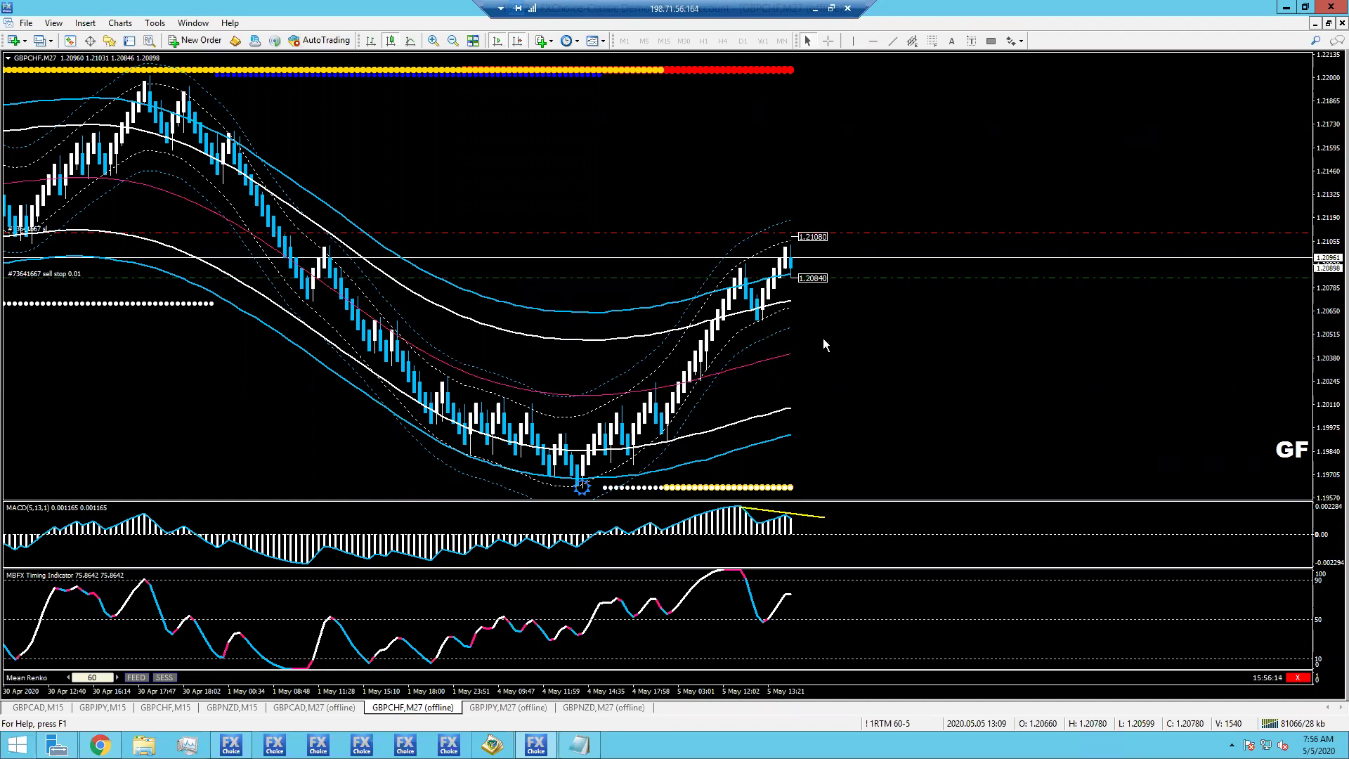
# Check the pending GBPCHF sell stop level and the latest swing low with the crosshair.
pyautogui.moveTo(826, 339); pyautogui.dragTo(830, 376)
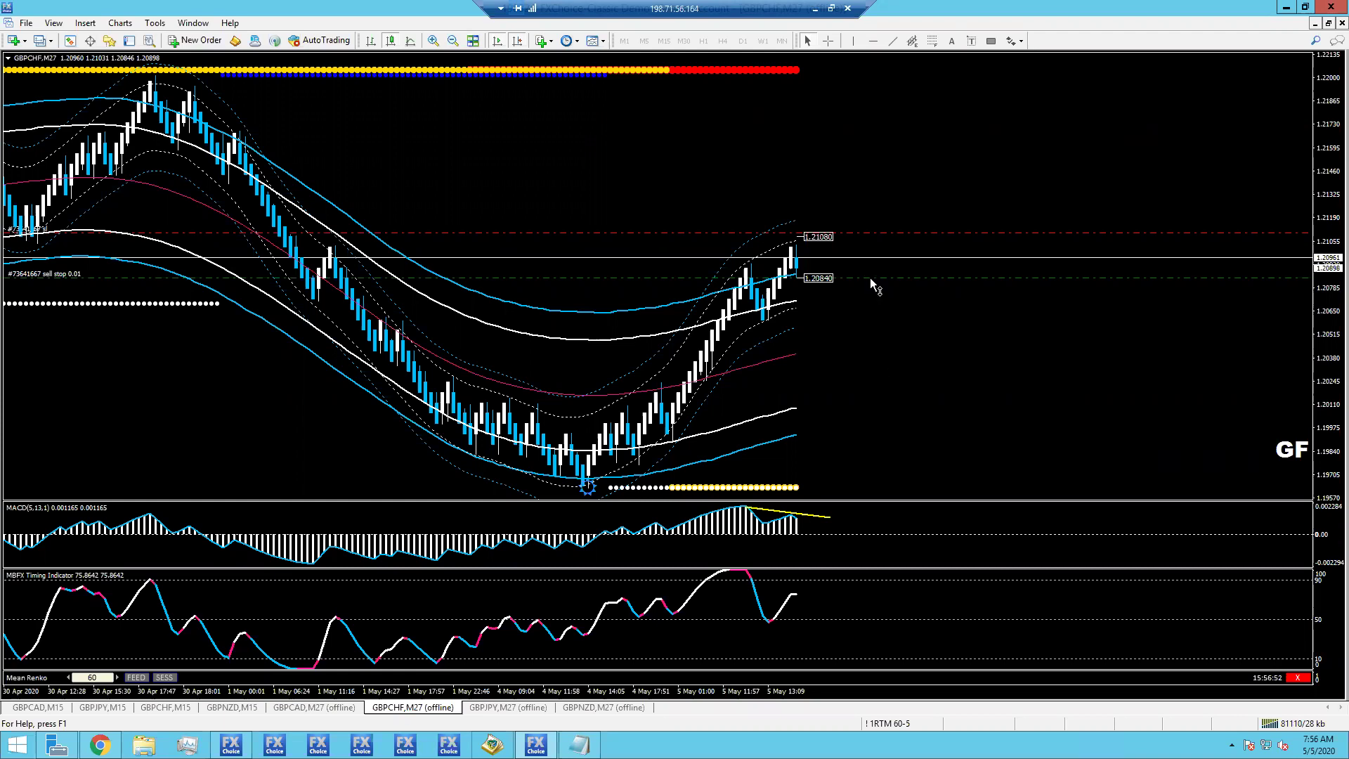
pyautogui.middleClick(38, 262)
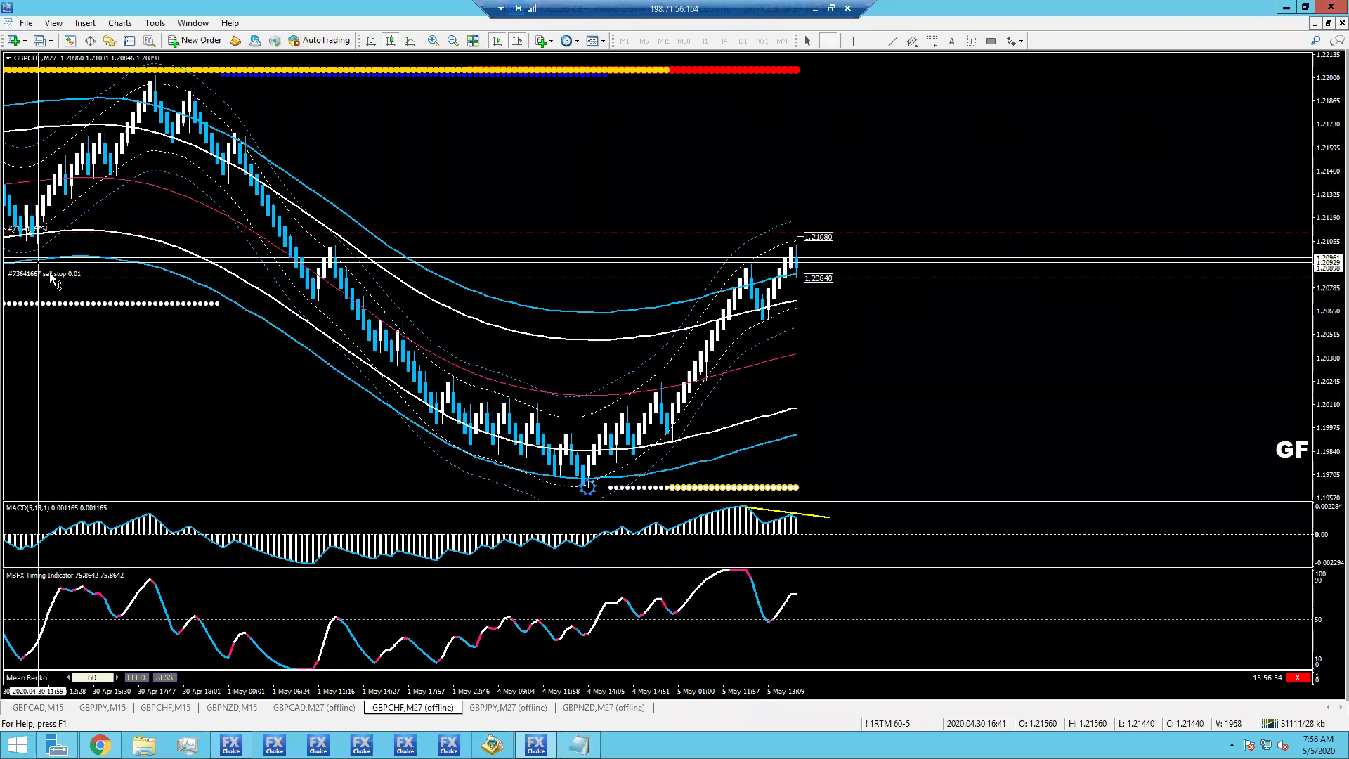
pyautogui.middleClick(880, 281)
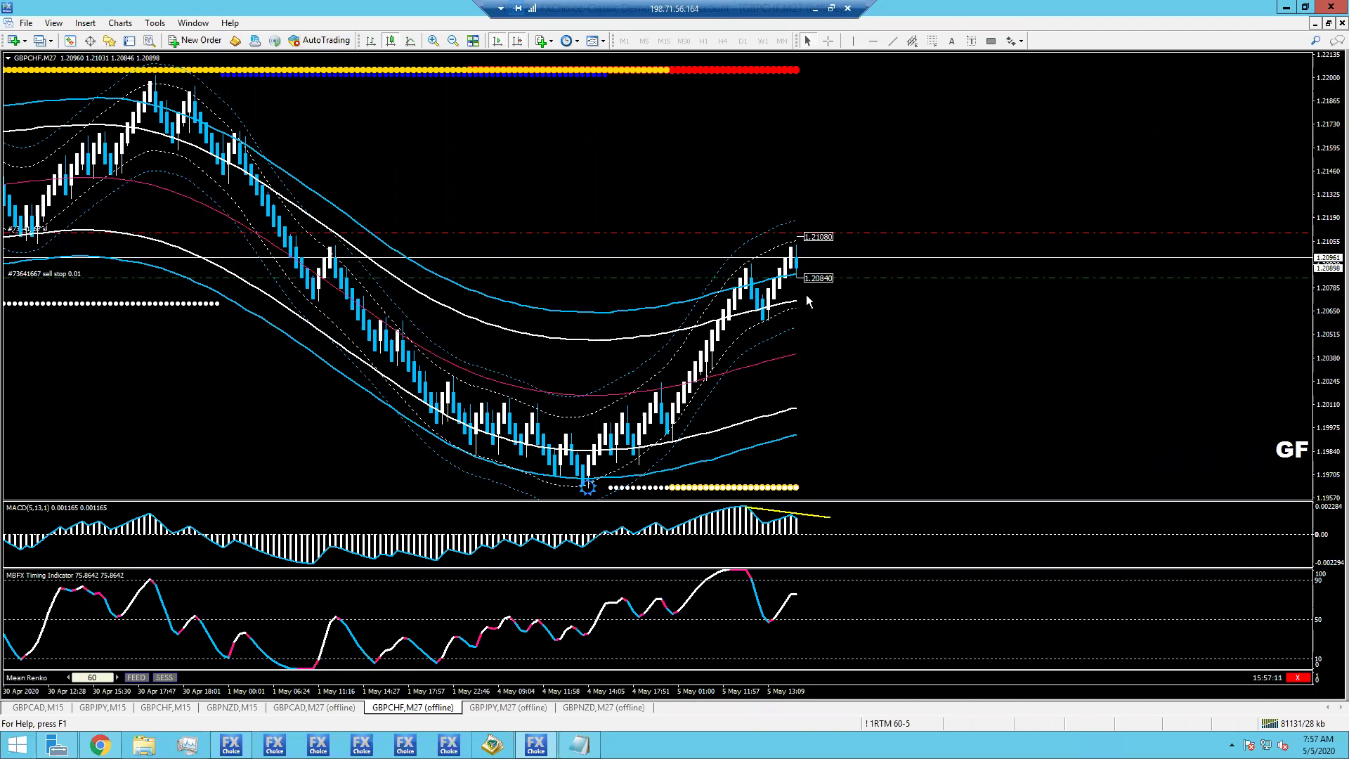
pyautogui.middleClick(762, 324)
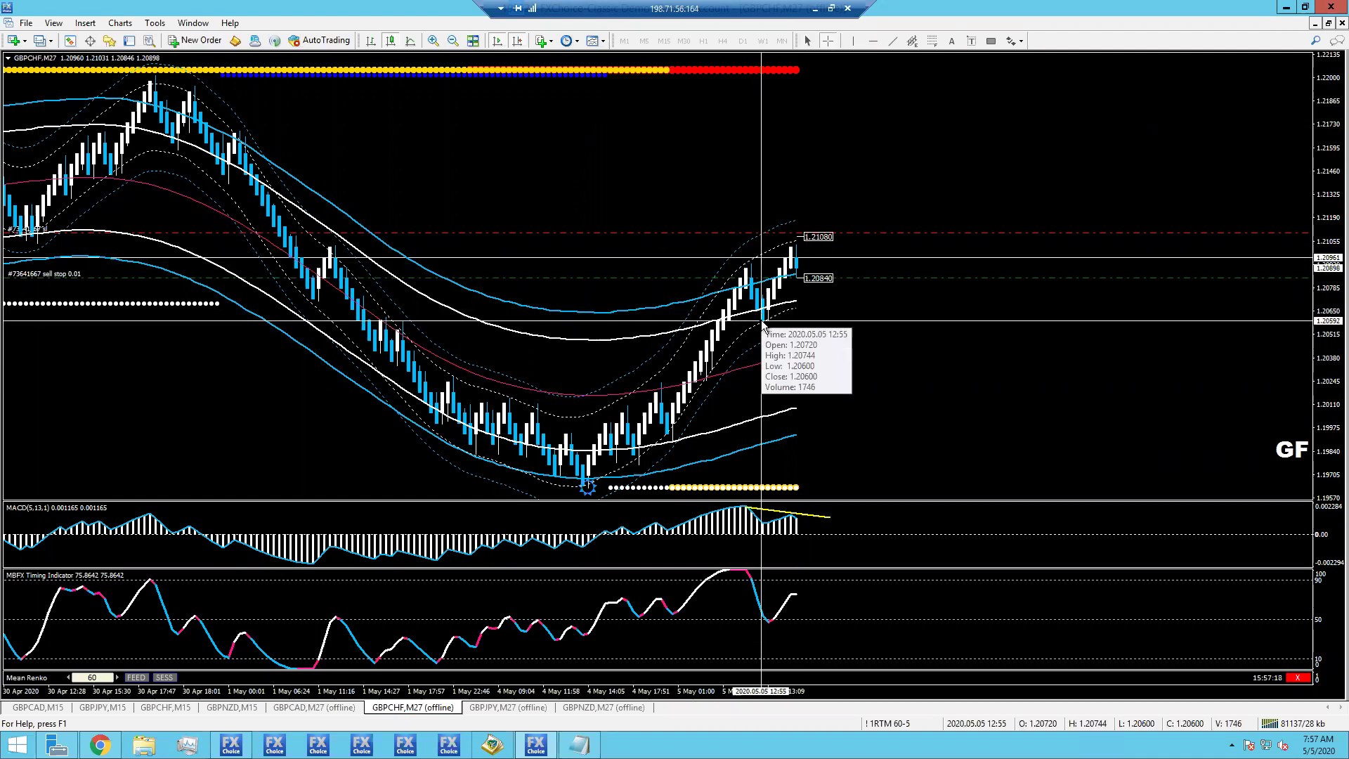
pyautogui.middleClick(763, 325)
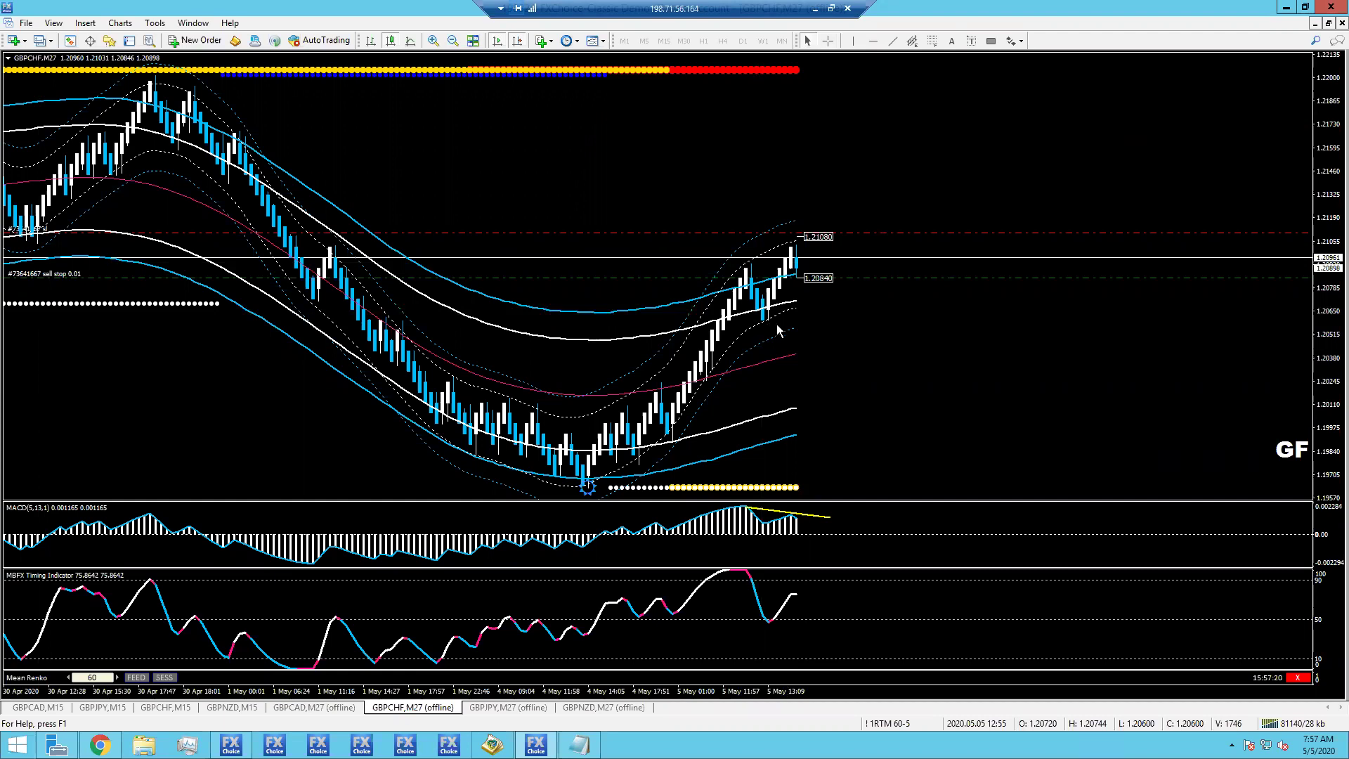
pyautogui.rightClick(764, 325)
pyautogui.rightClick(754, 320)
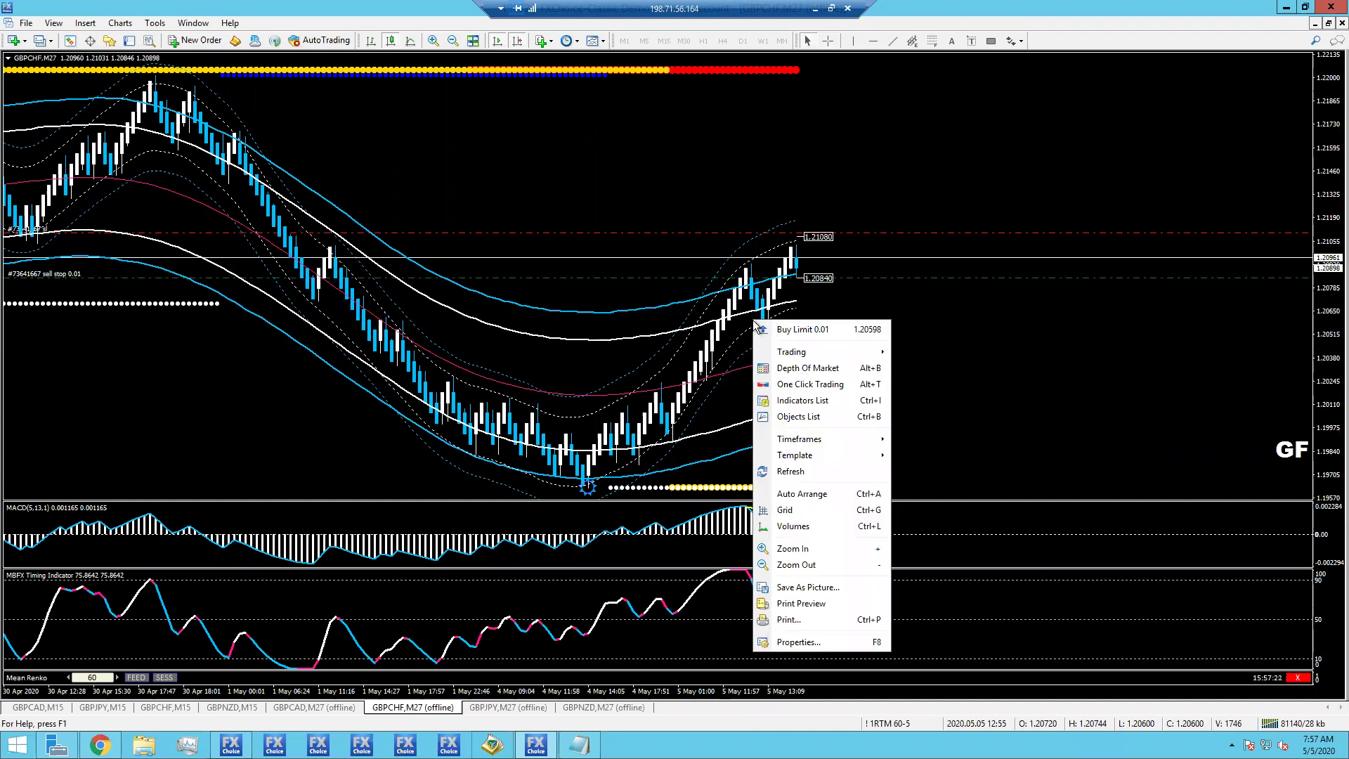
pyautogui.moveTo(818, 349)
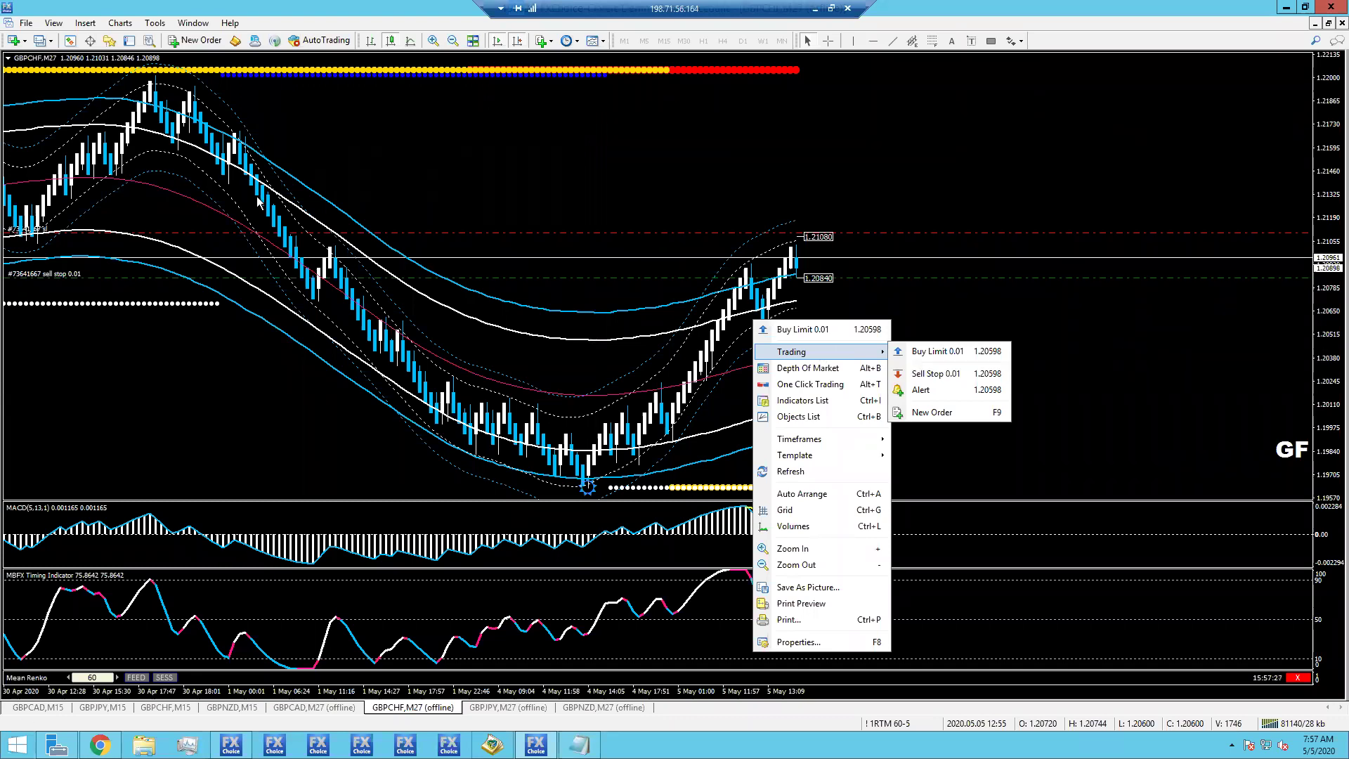
pyautogui.click(10, 65)
pyautogui.scroll(5, 9, 65)
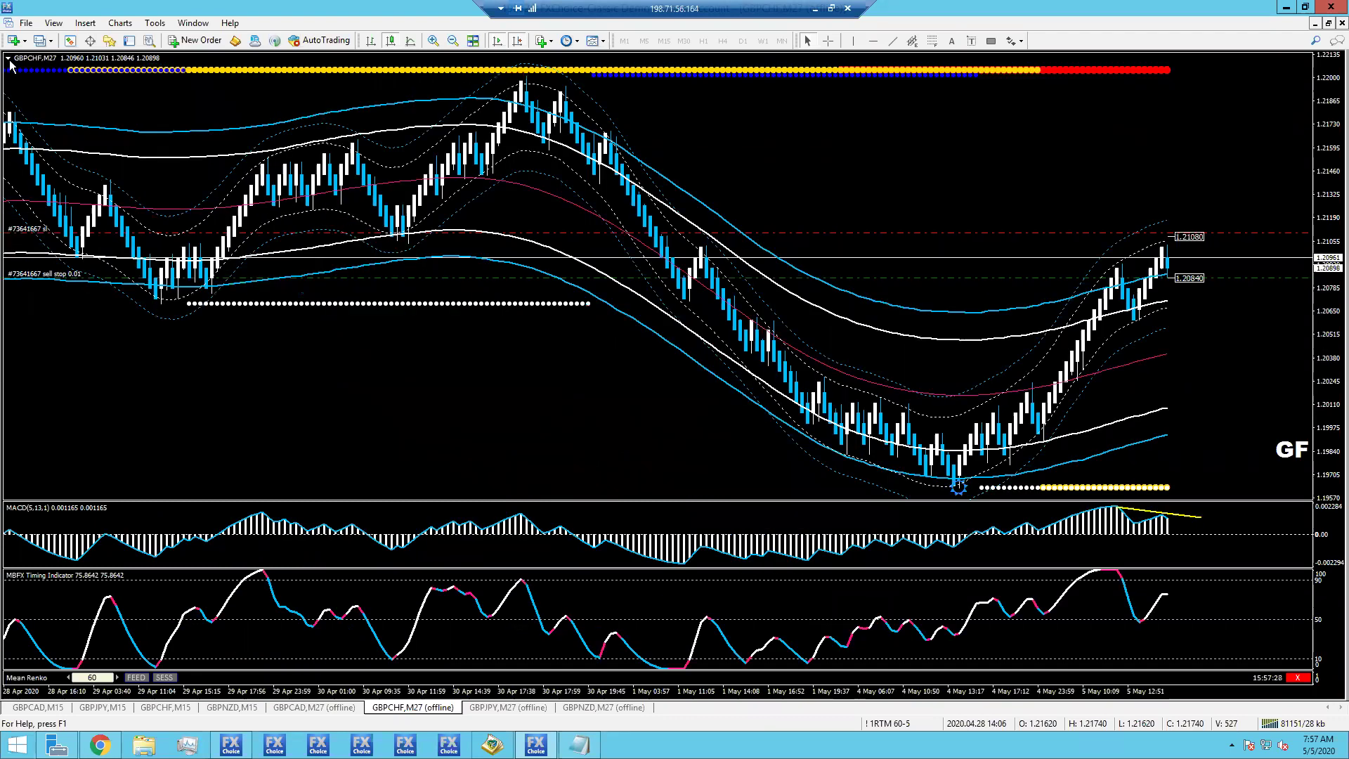
# Check the stop-loss level of the pending GBPCHF sell order against the latest high with the crosshair.
pyautogui.click(9, 61)
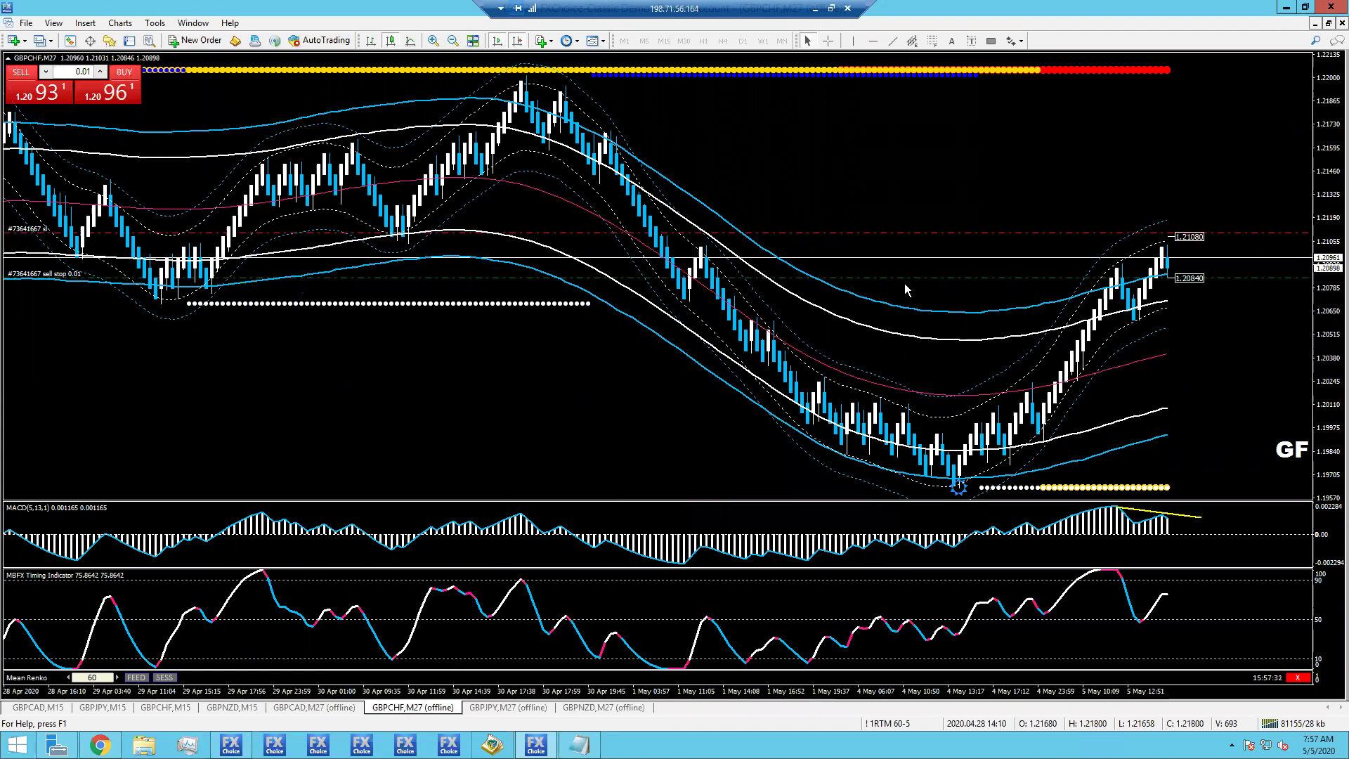
pyautogui.scroll(-5, 843, 283)
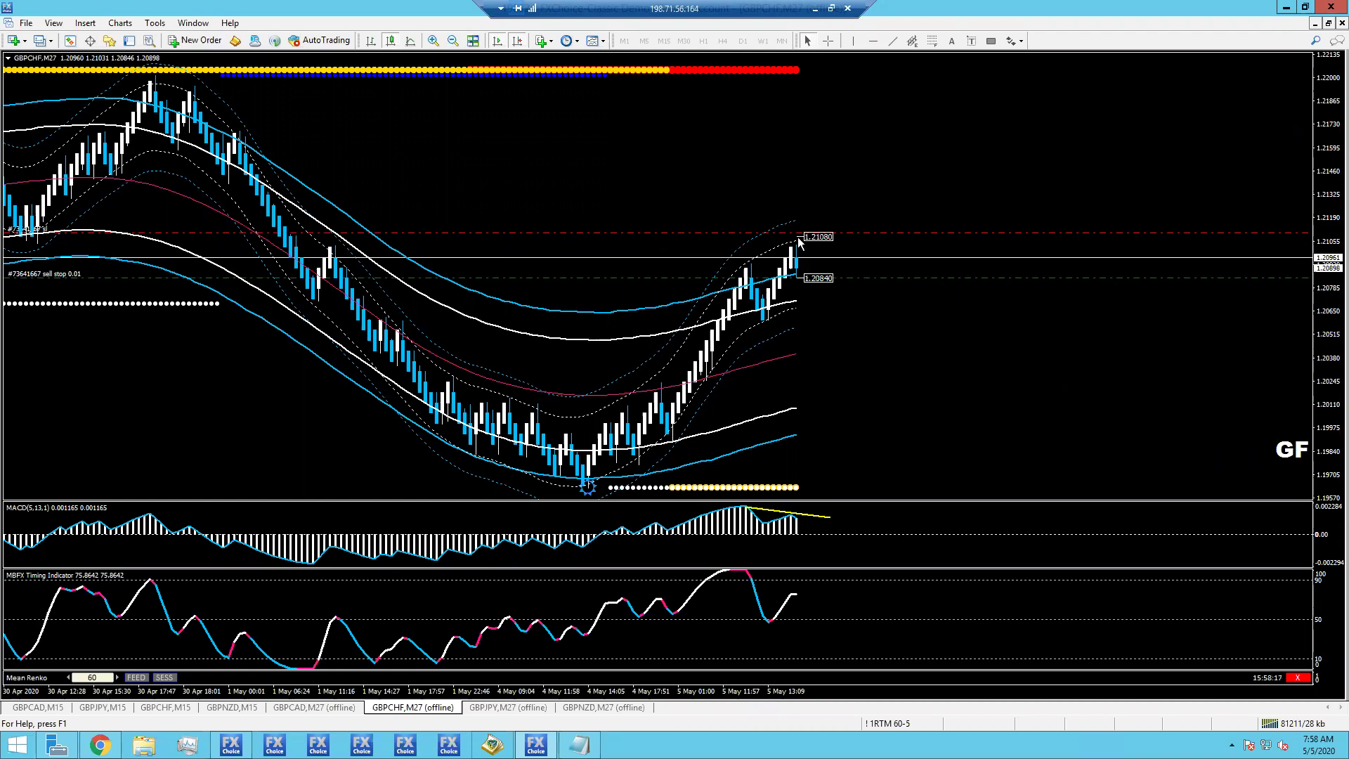
pyautogui.middleClick(832, 325)
pyautogui.moveTo(831, 326); pyautogui.dragTo(904, 117)
pyautogui.middleClick(790, 295)
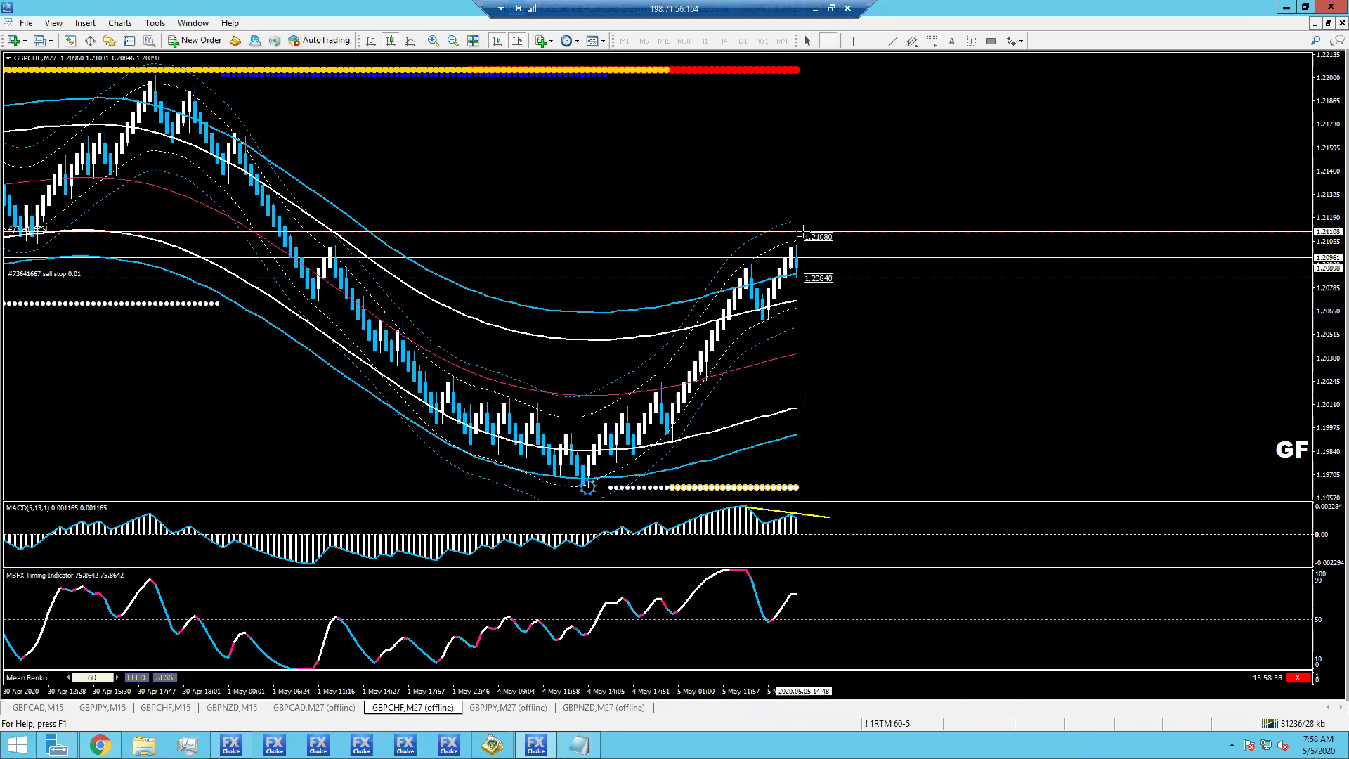
# Draw a two-leg trendline projection on GBPCHF, from the latest brick down past the red middle band and back up to the previous high.
pyautogui.click(893, 41)
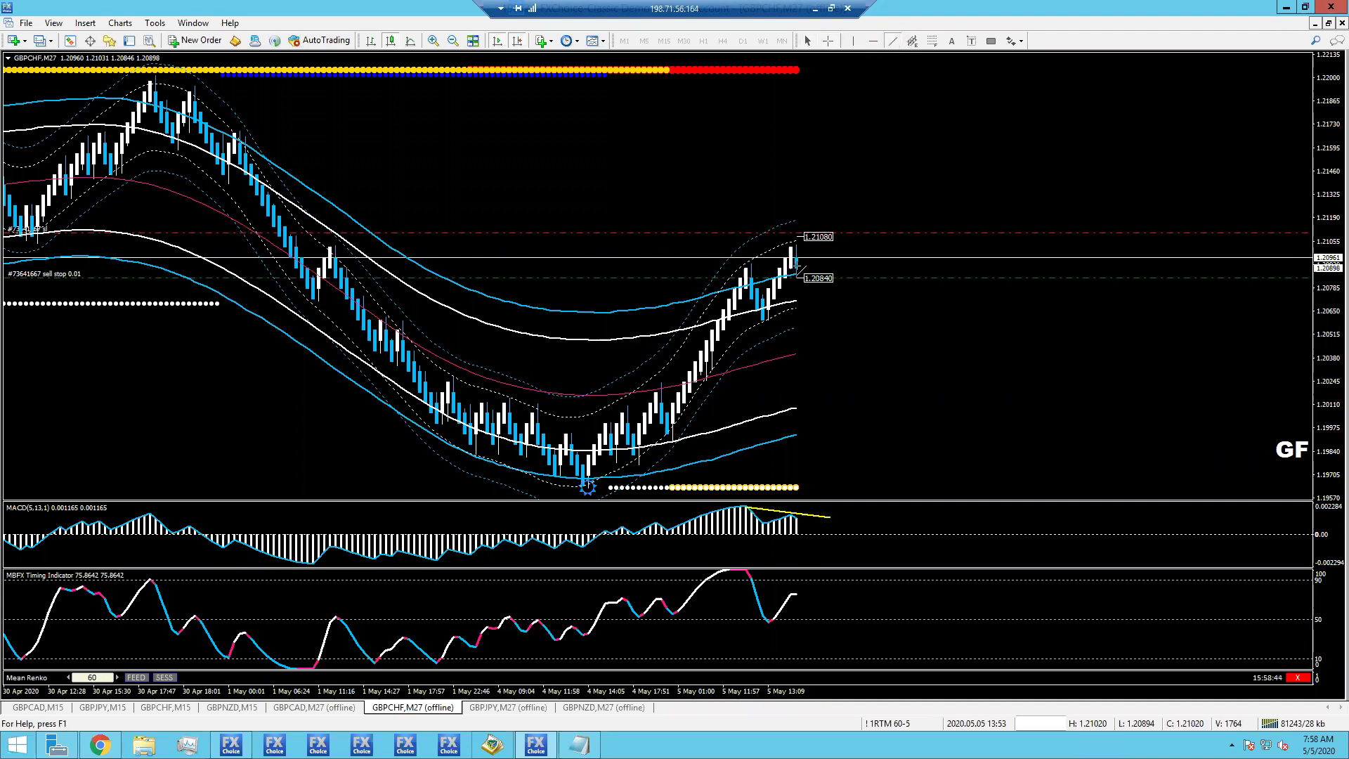
pyautogui.moveTo(796, 259); pyautogui.dragTo(823, 364)
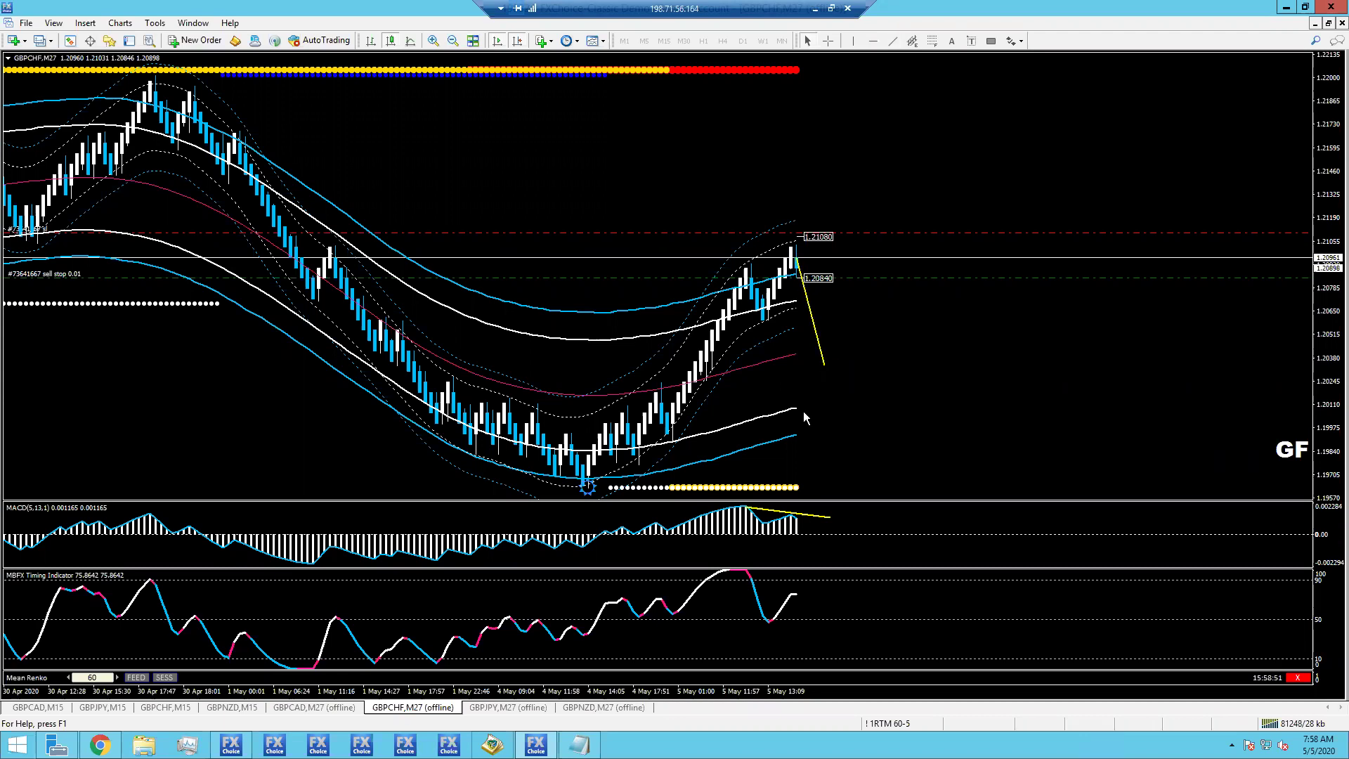
pyautogui.click(892, 40)
pyautogui.moveTo(858, 484)
pyautogui.mouseDown()
pyautogui.moveTo(871, 495)
pyautogui.moveTo(850, 472)
pyautogui.mouseUp()
pyautogui.doubleClick(852, 471)
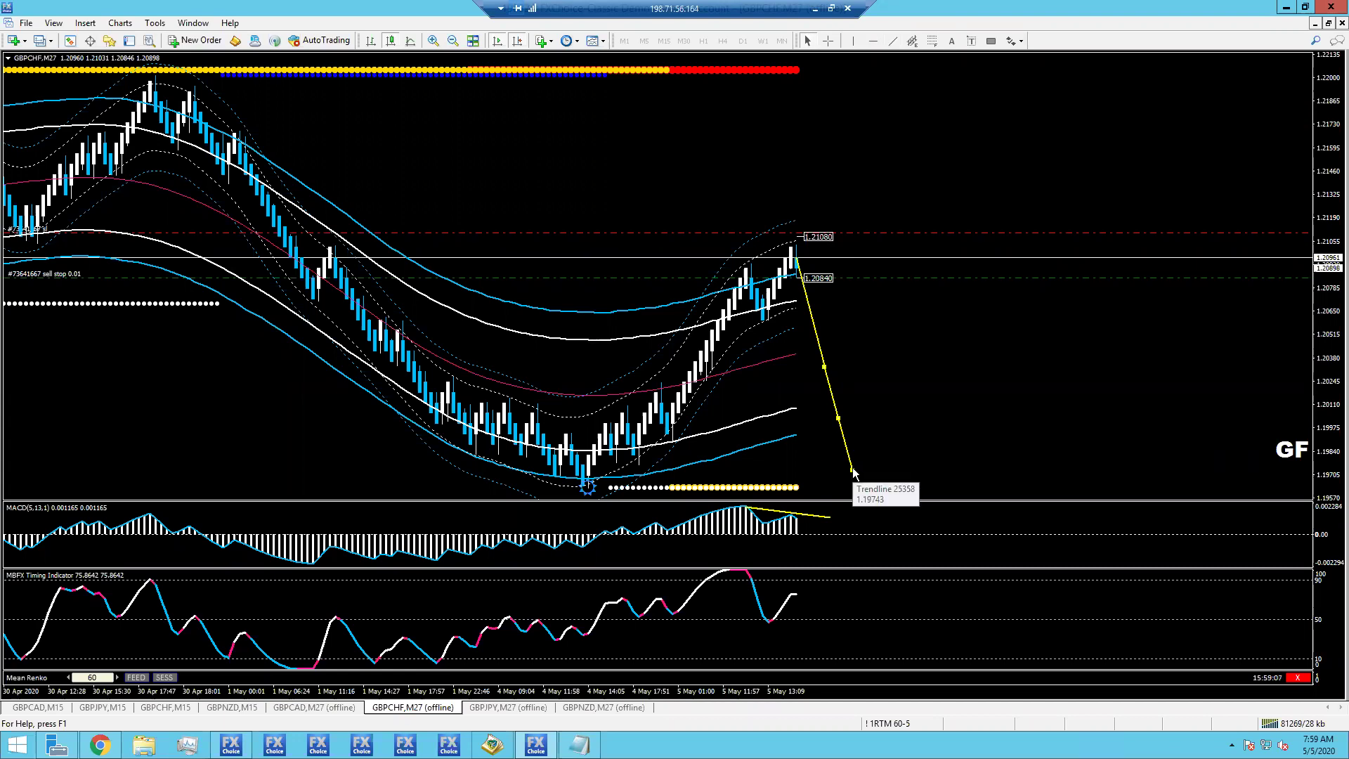
pyautogui.moveTo(921, 356); pyautogui.dragTo(891, 88)
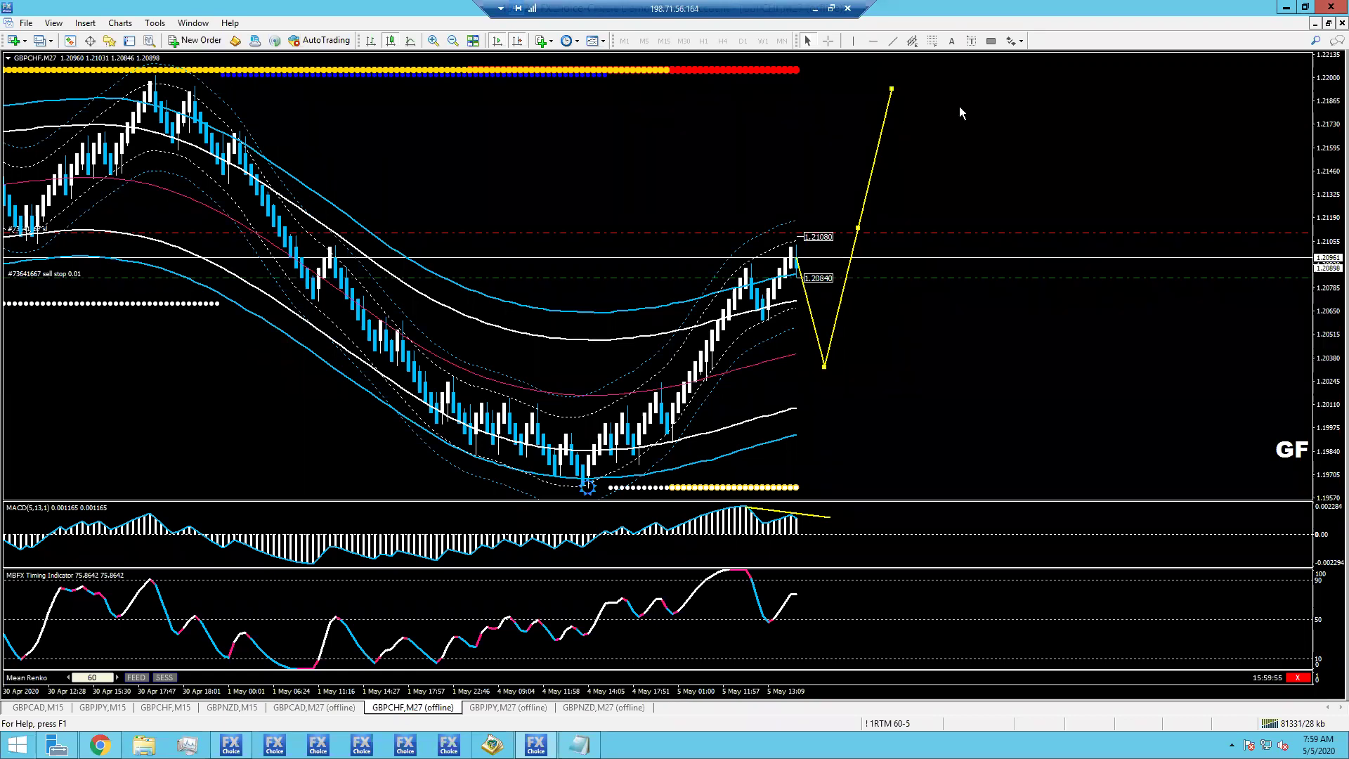
pyautogui.click(932, 135)
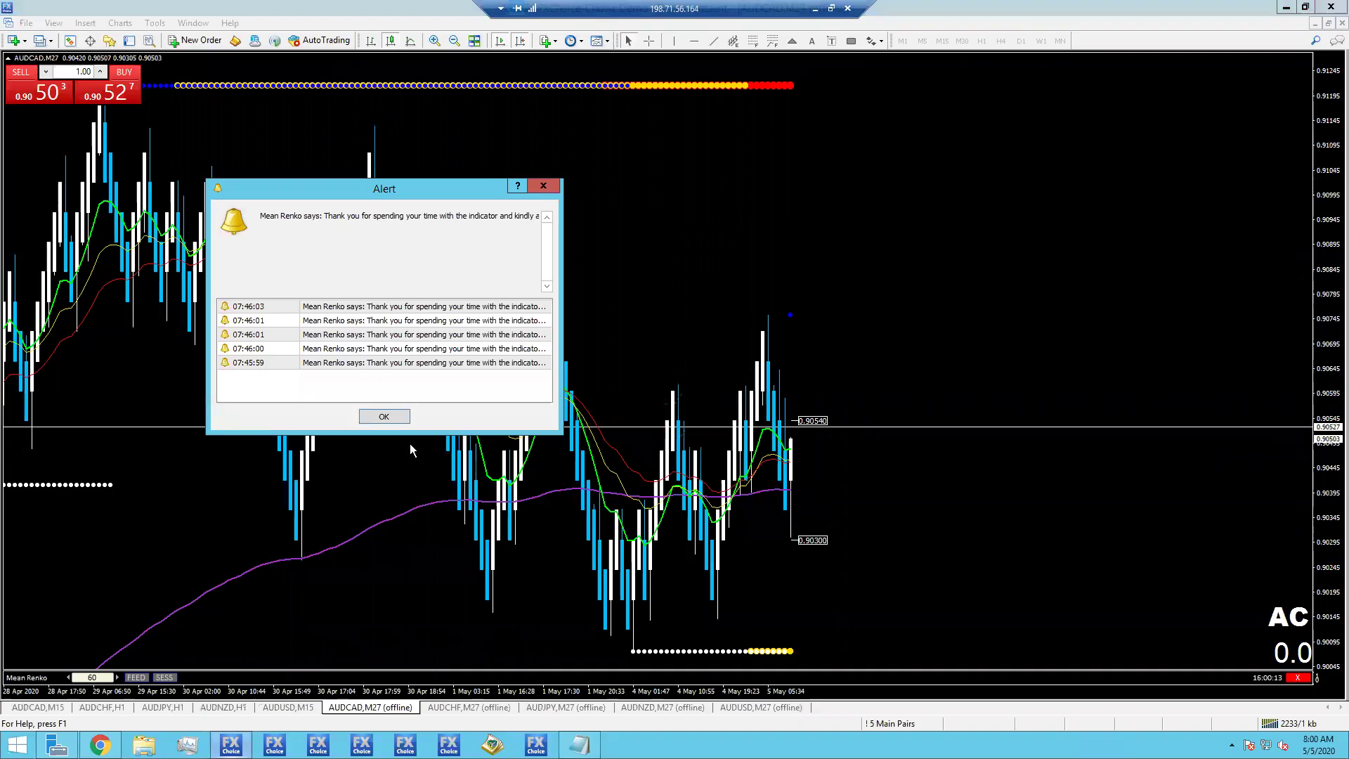
# Dismiss the Mean Renko alert and examine the AUDCAD, AUDCHF, AUDJPY, AUDNZD and AUDUSD M27 Renko charts for setups.
pyautogui.click(385, 417)
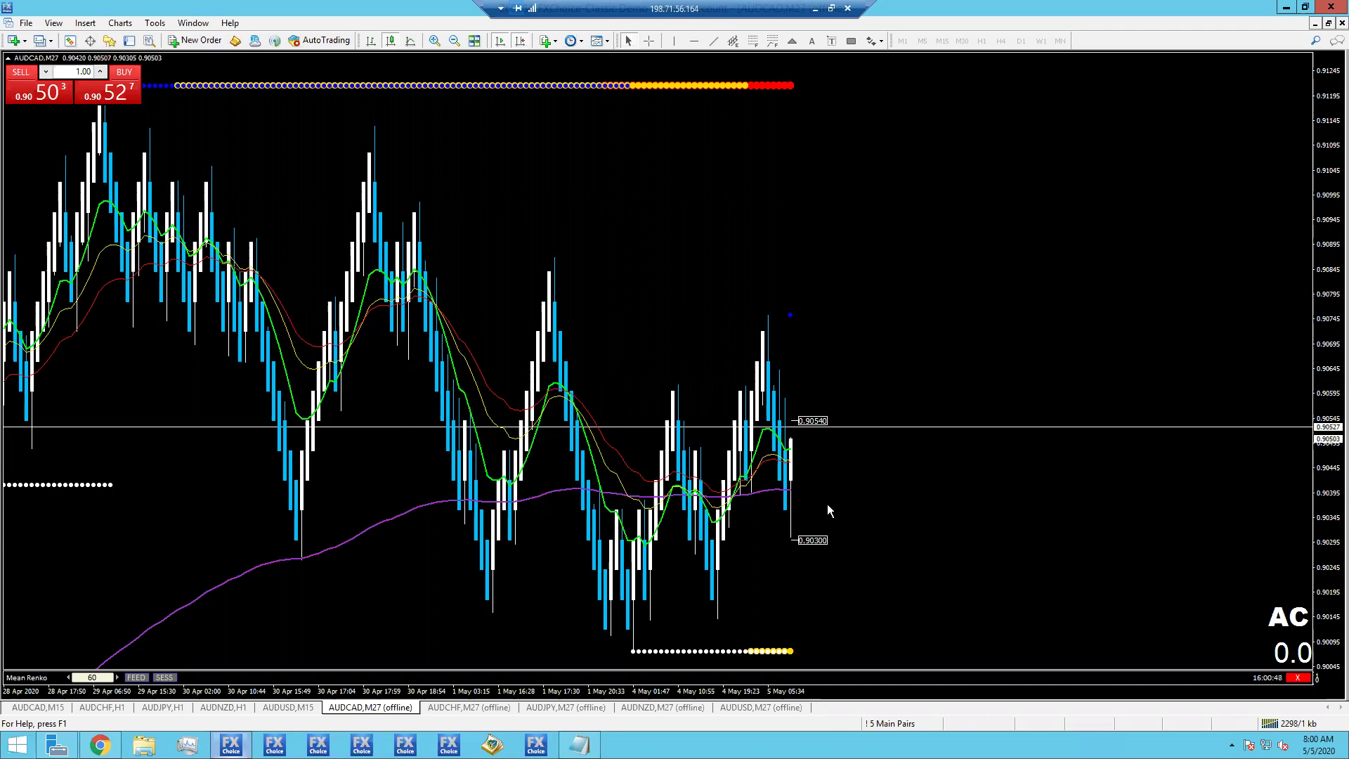
pyautogui.click(450, 707)
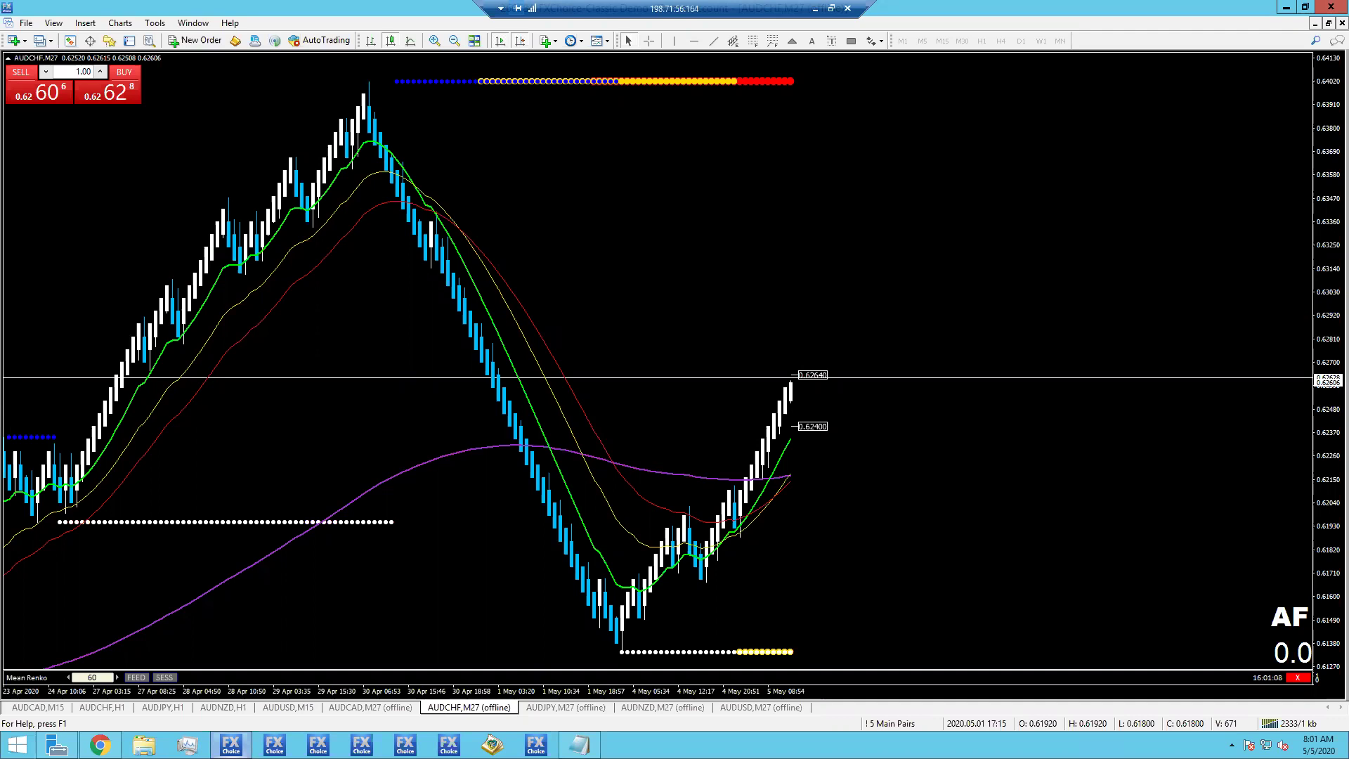
pyautogui.click(587, 707)
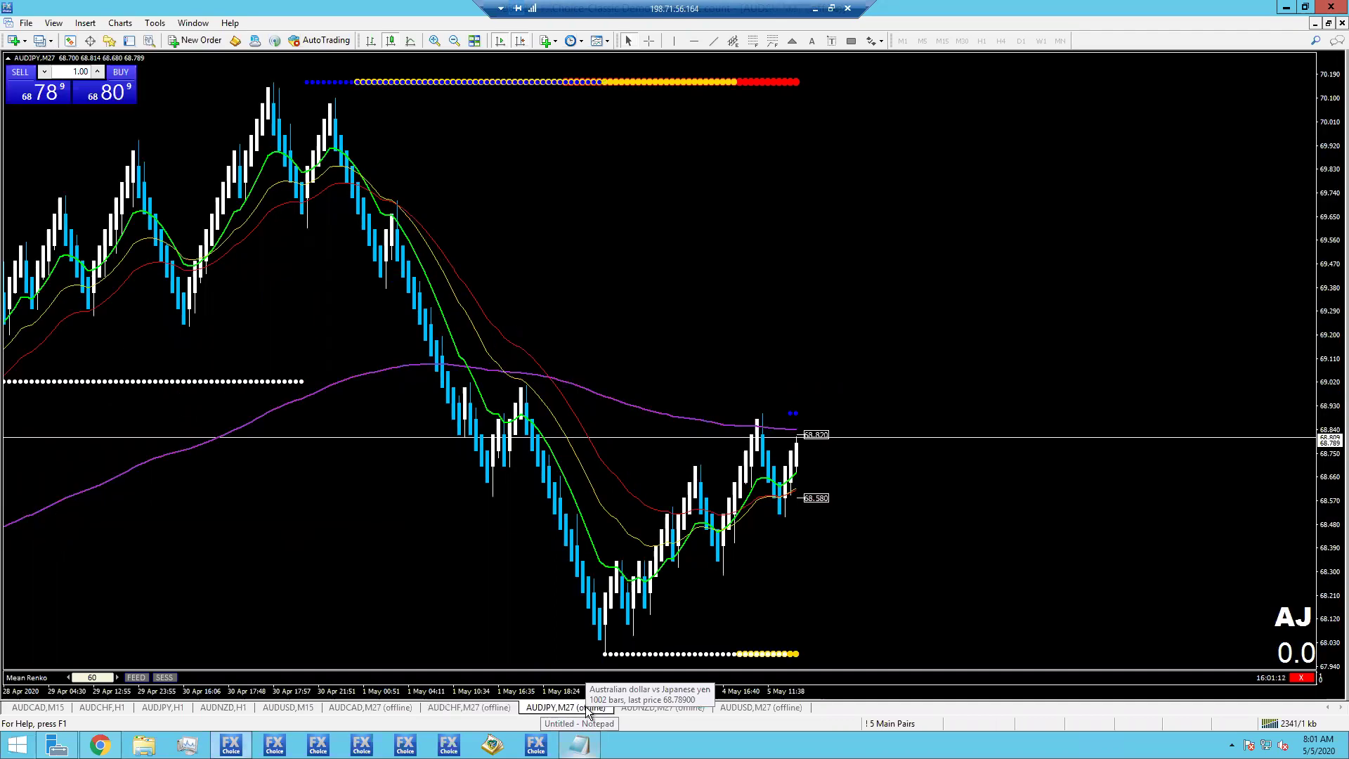
pyautogui.click(639, 706)
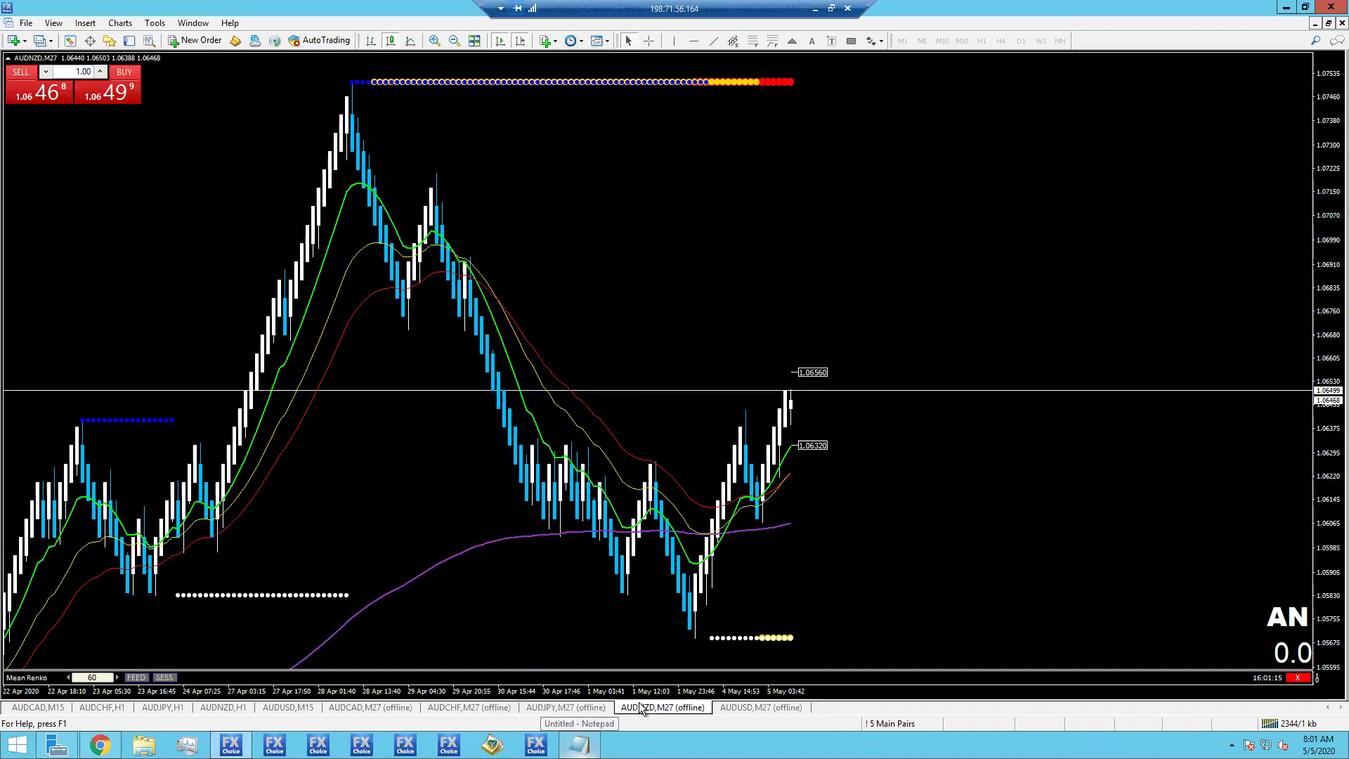
pyautogui.click(731, 706)
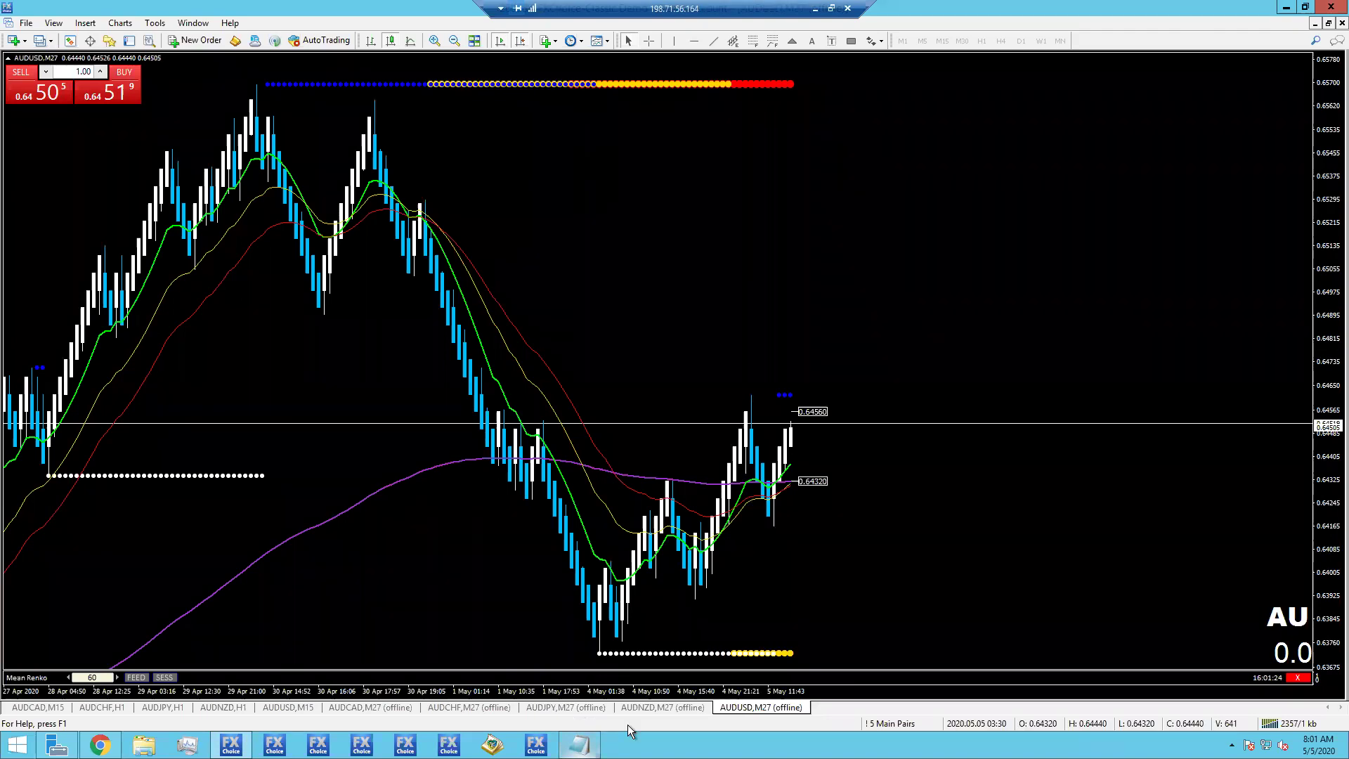
pyautogui.click(555, 707)
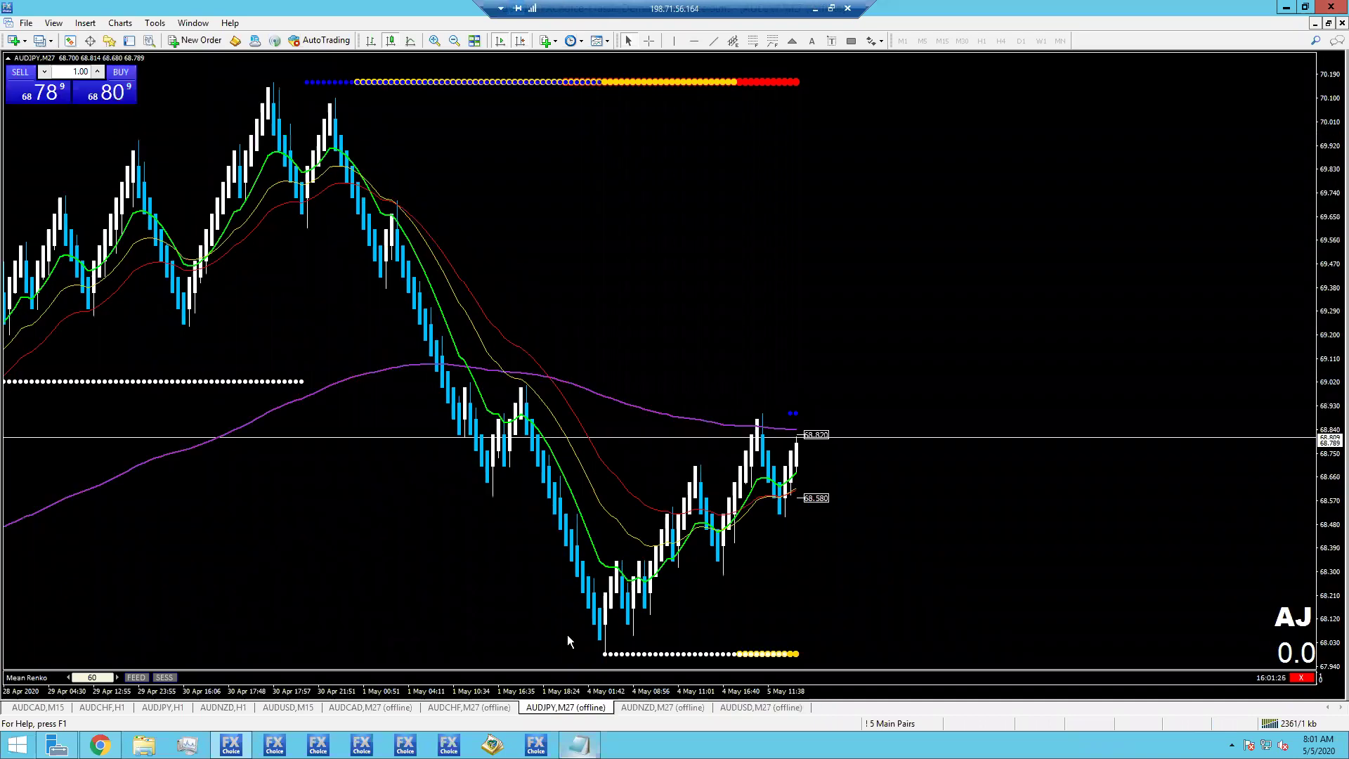
pyautogui.click(474, 705)
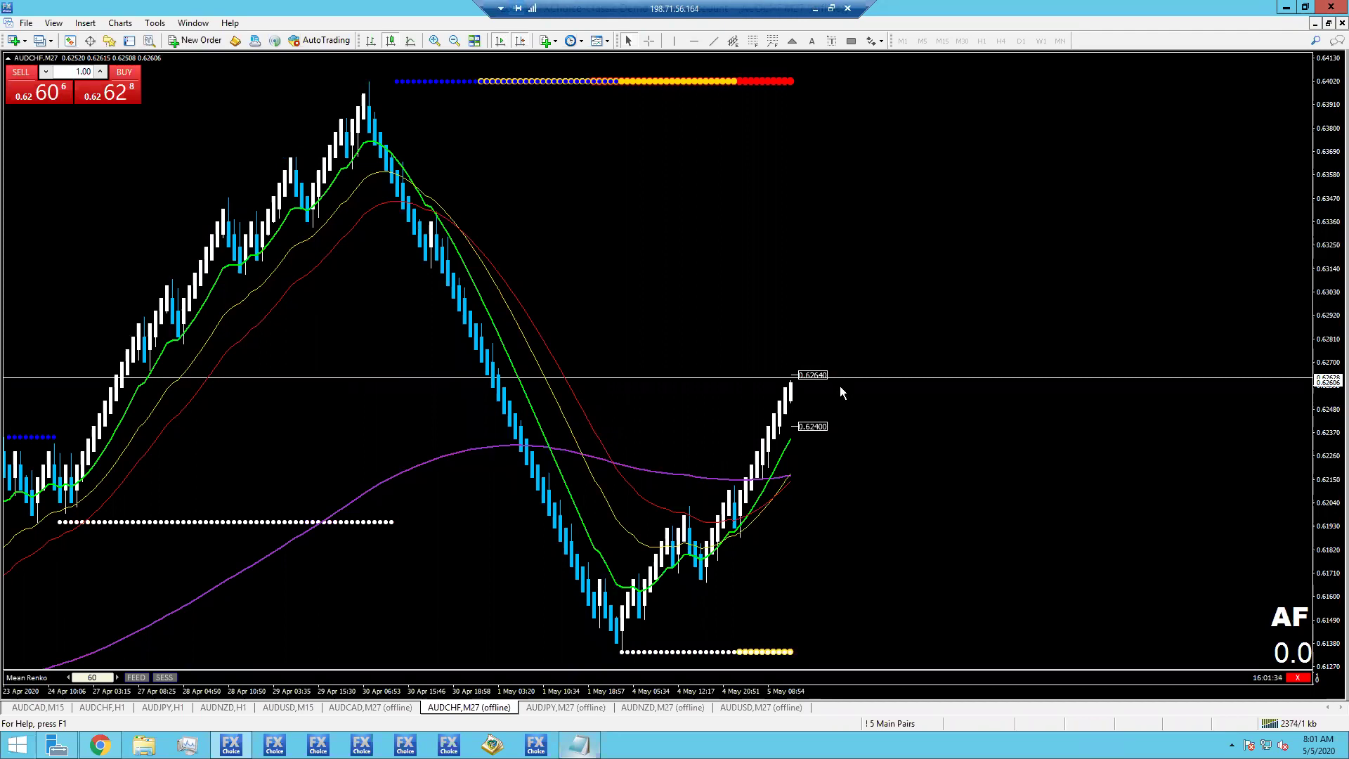
# Draw a Fibonacci retracement on the AUDNZD M27 chart from the 4 May swing low to the following swing high.
pyautogui.click(659, 707)
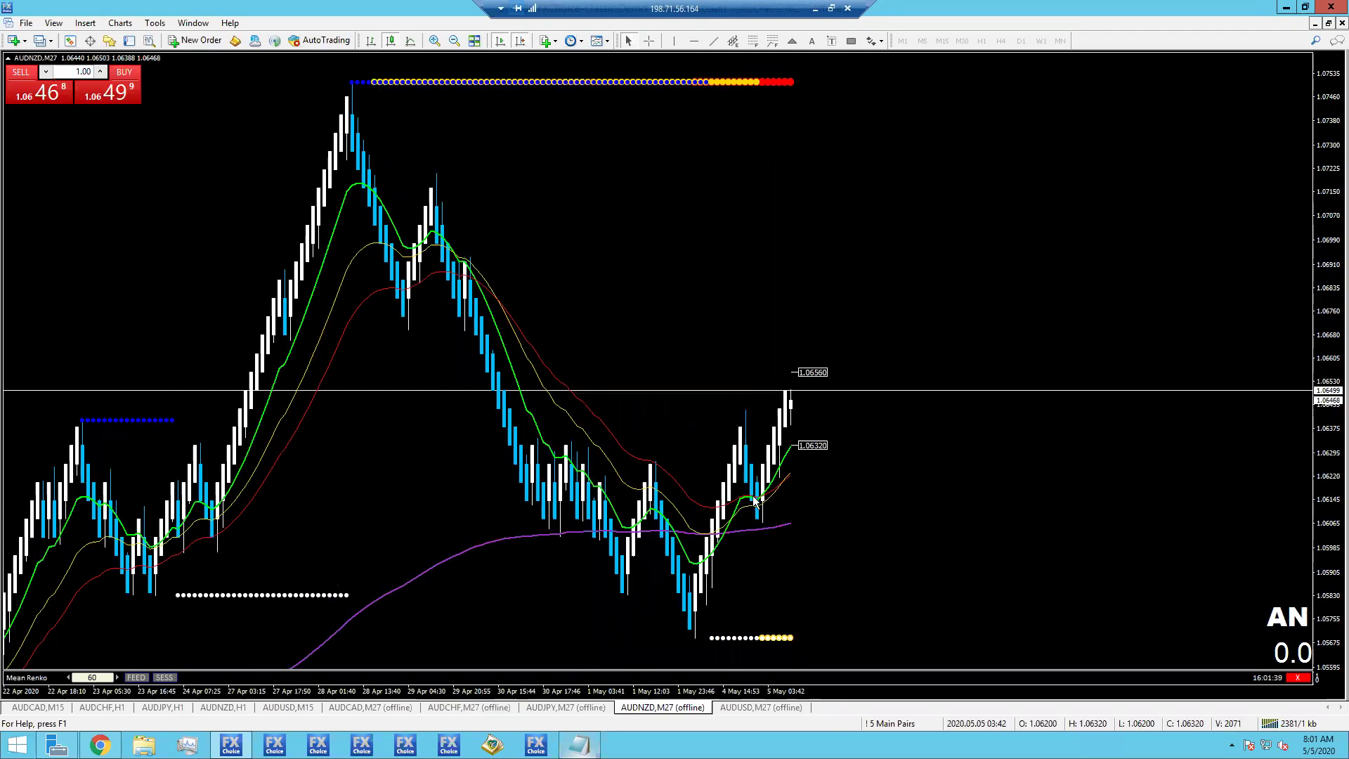
pyautogui.moveTo(755, 498)
pyautogui.middleClick(723, 569)
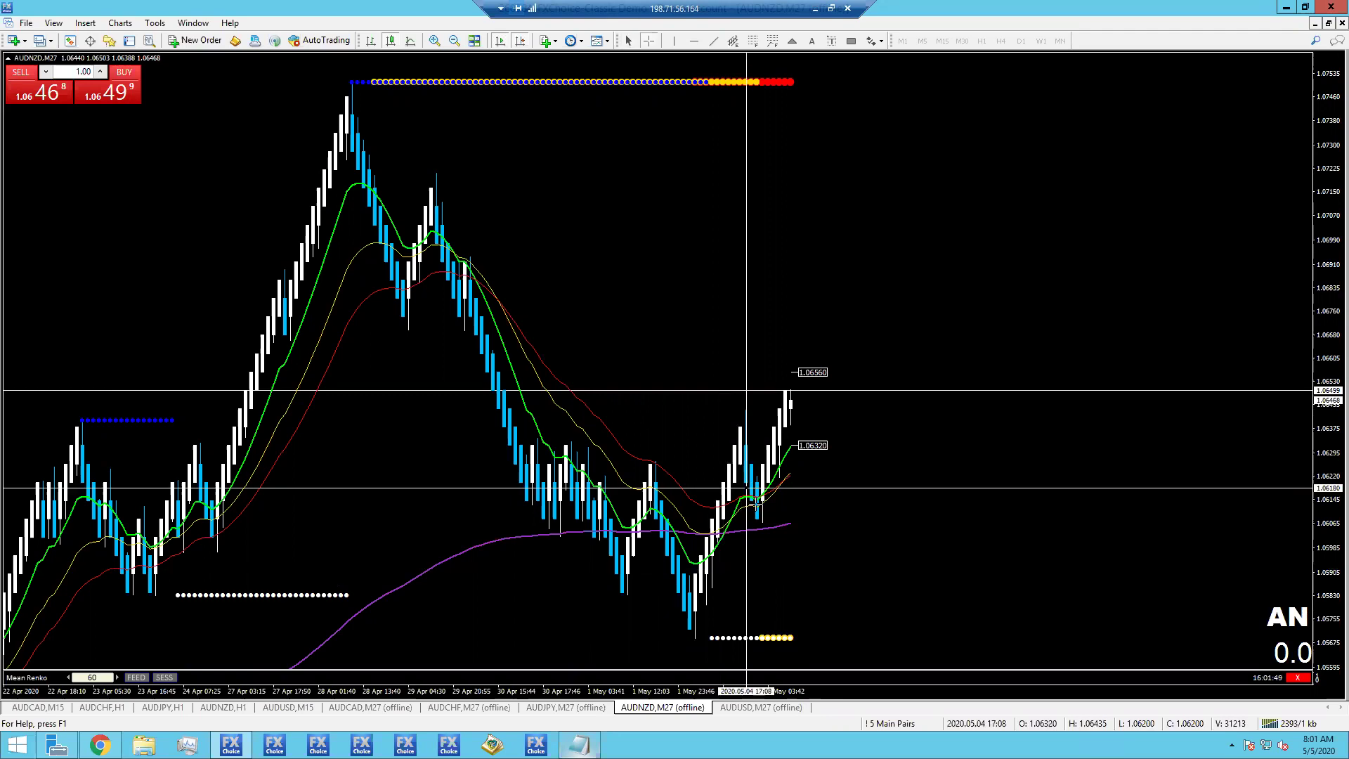
pyautogui.click(763, 43)
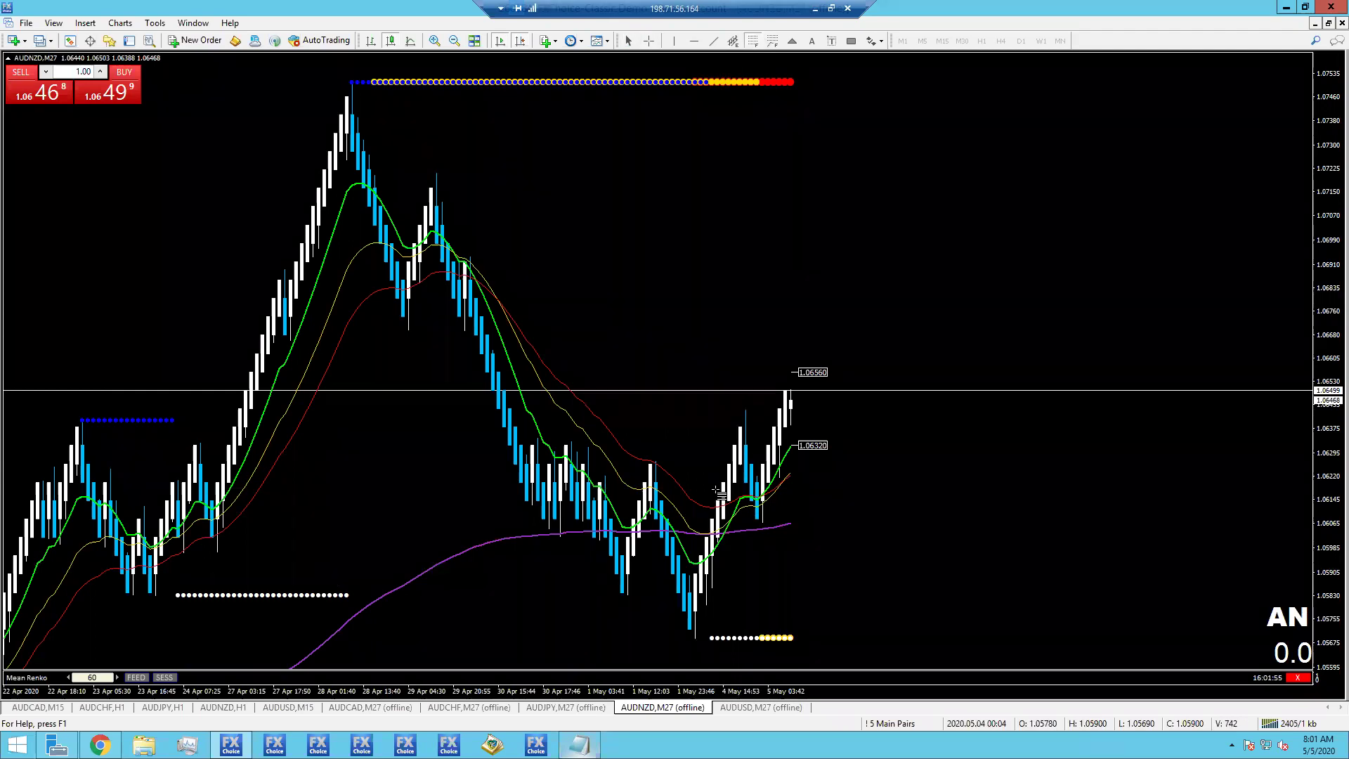
pyautogui.moveTo(696, 636); pyautogui.dragTo(720, 408)
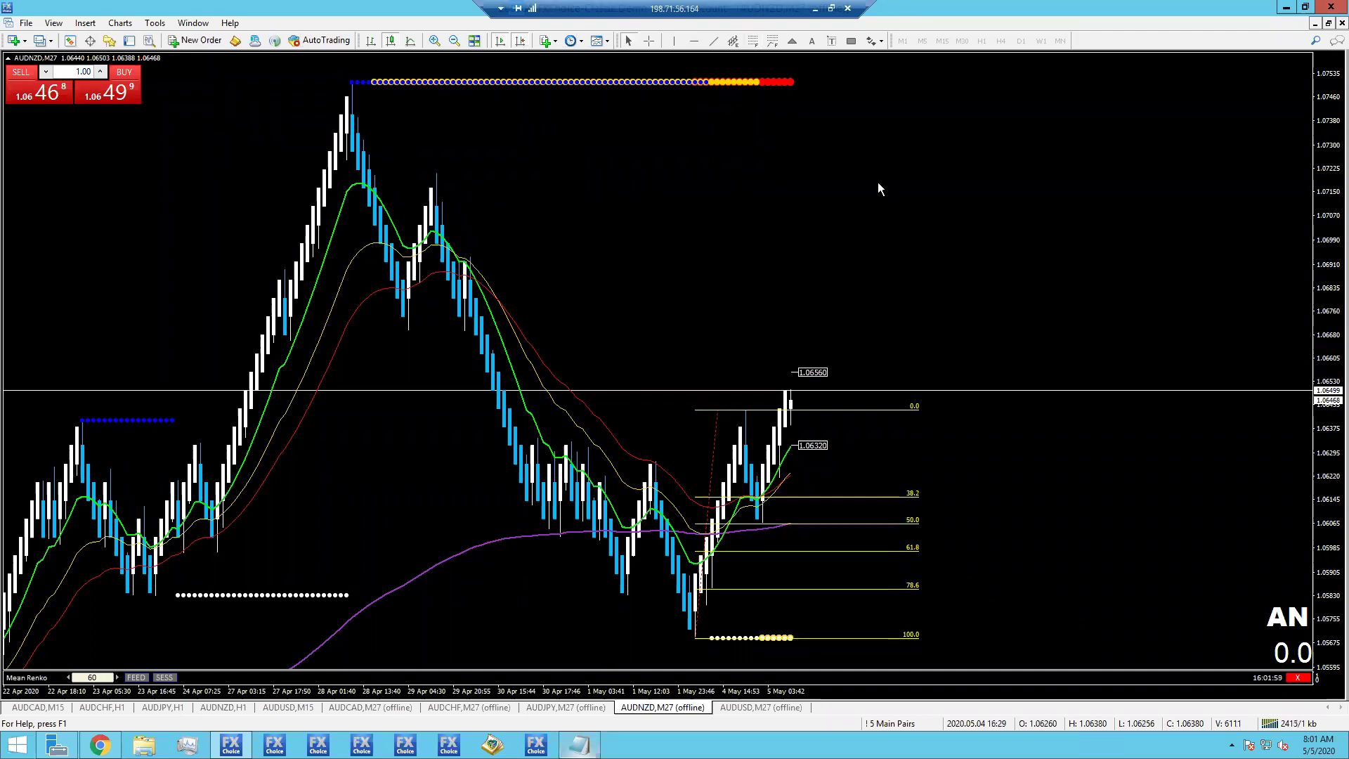
# Mark a rectangular zone around the 50.0 retracement level on AUDNZD, extending past the latest brick.
pyautogui.click(846, 41)
pyautogui.click(836, 524)
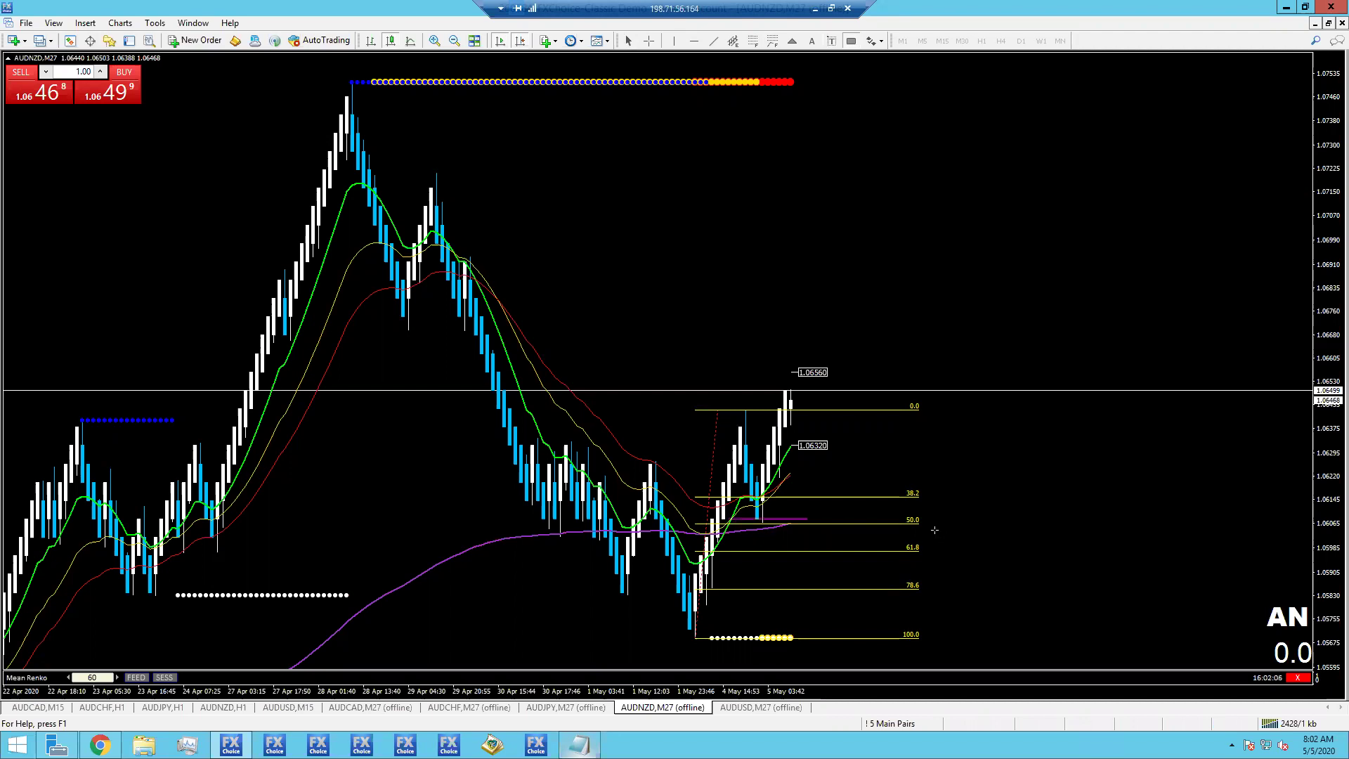
pyautogui.moveTo(934, 530); pyautogui.dragTo(936, 530)
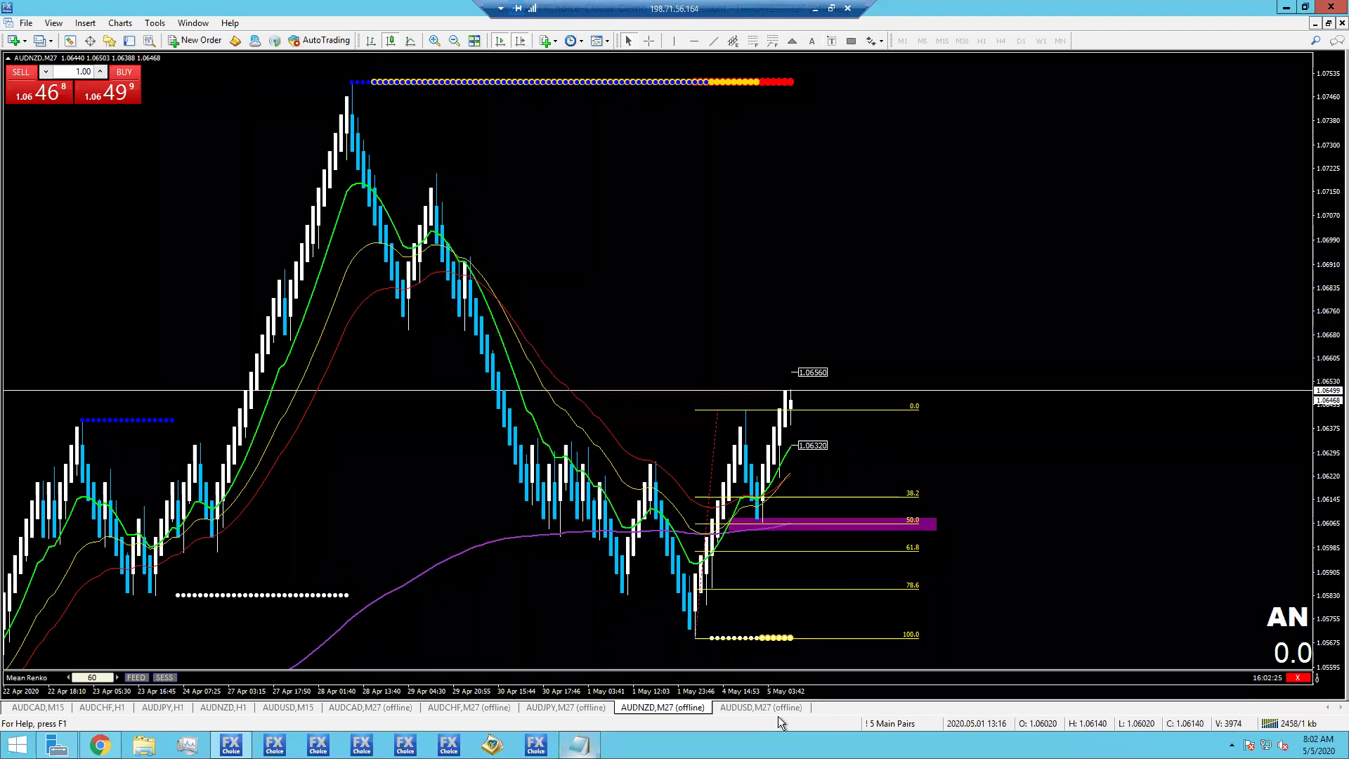
# Look at the AUDUSD M27 chart and switch to the terminal holding the CAD, CHF and EUR pairs.
pyautogui.click(752, 706)
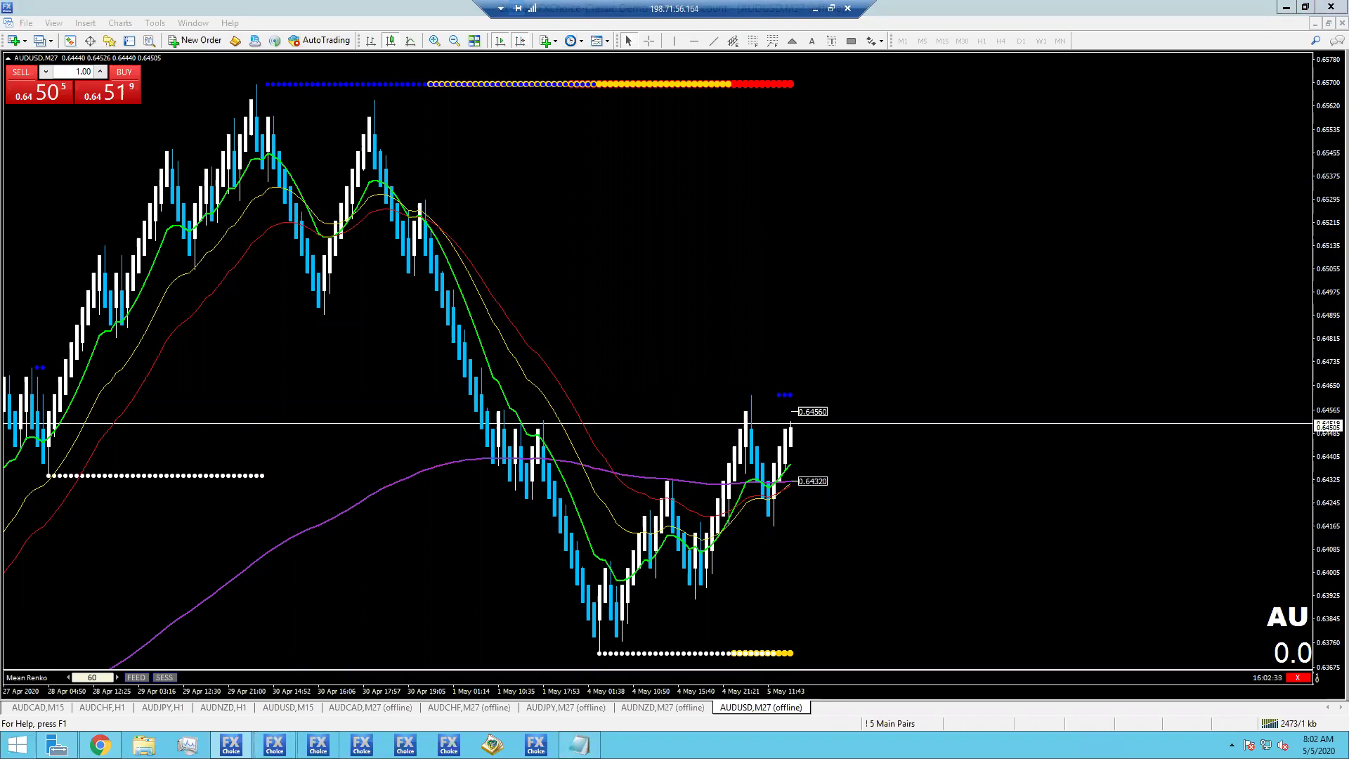
pyautogui.click(361, 744)
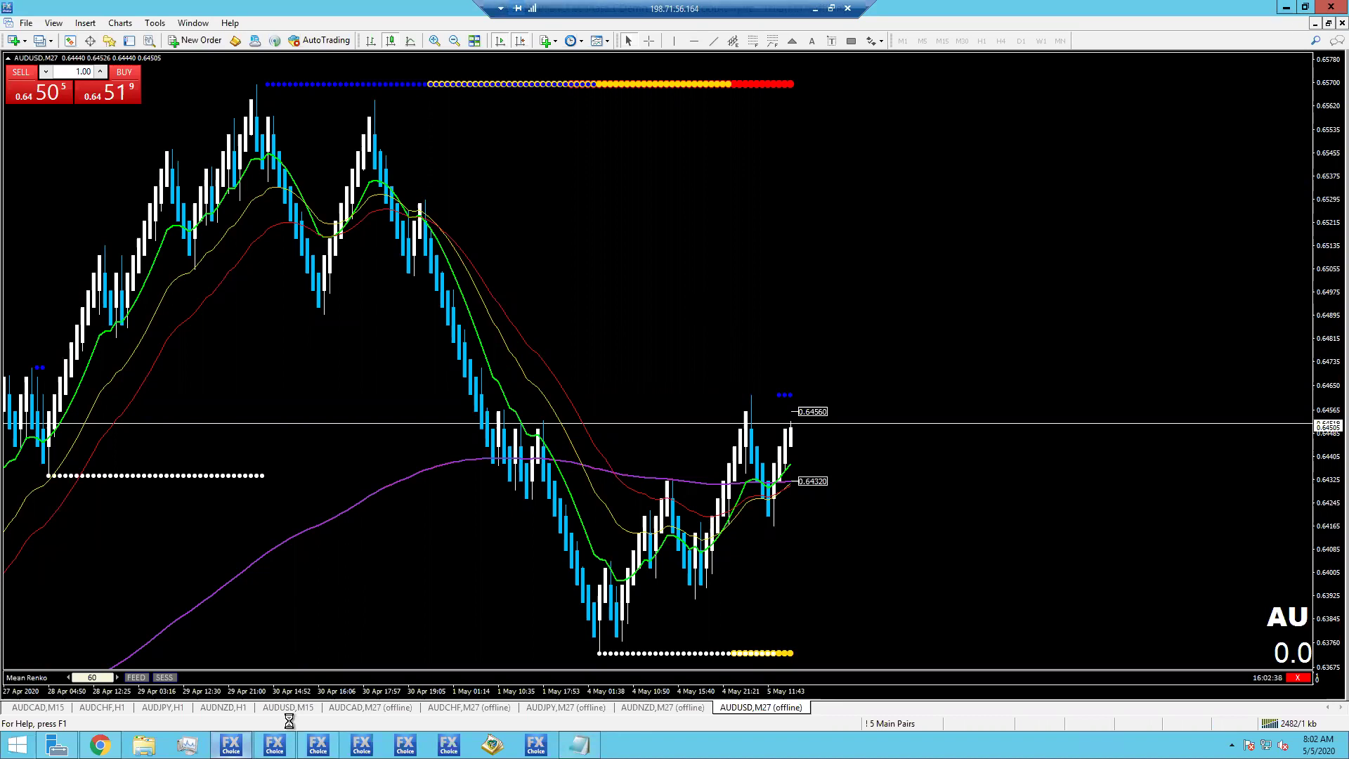
pyautogui.click(285, 743)
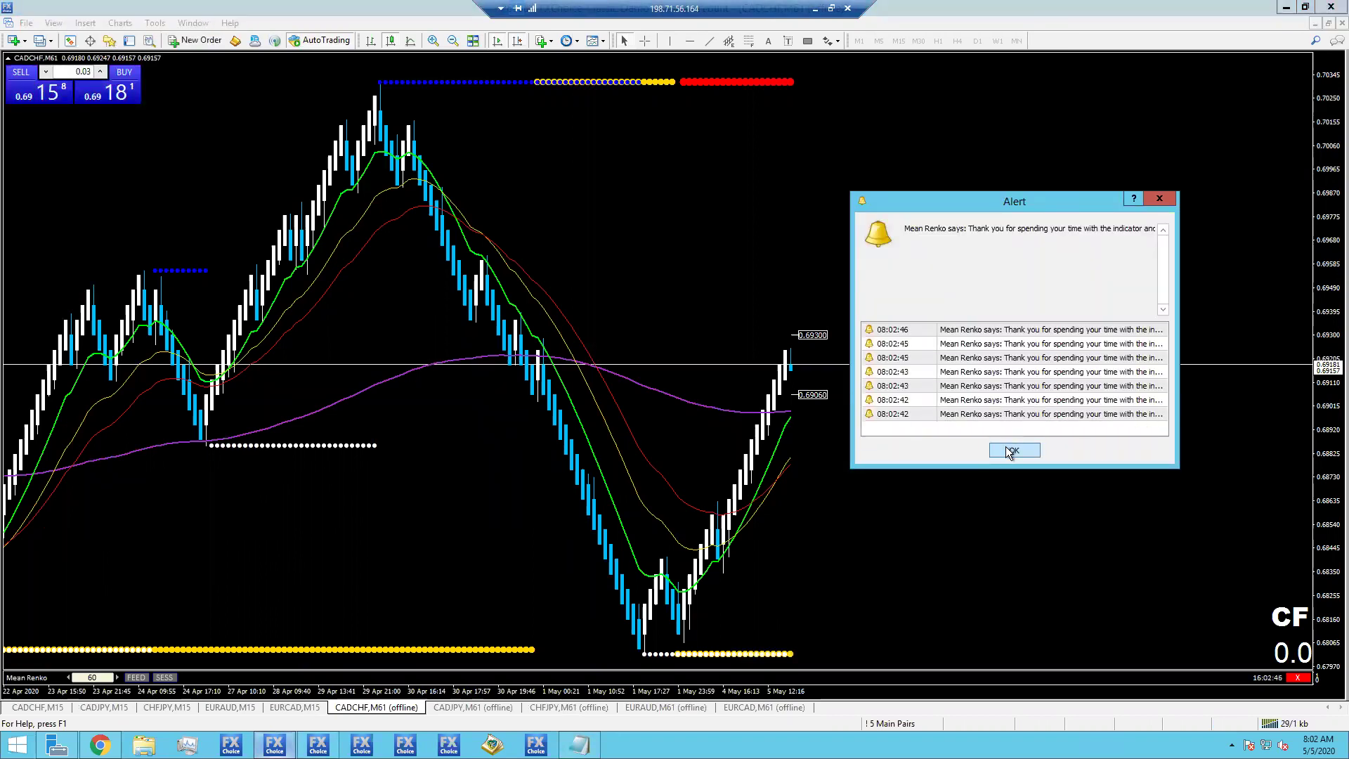
# Dismiss the Mean Renko alert and examine the CADCHF, CADJPY and CHFJPY M61 Renko charts.
pyautogui.click(1005, 448)
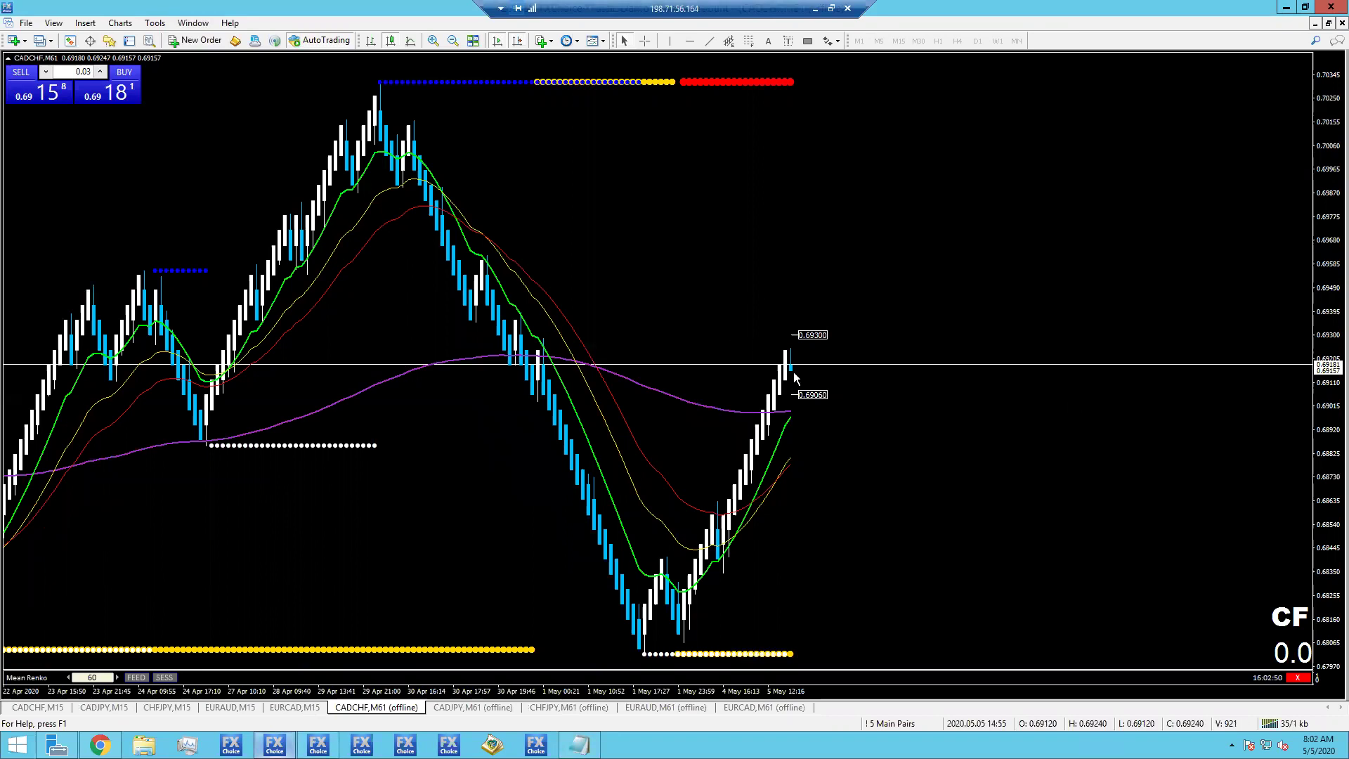
pyautogui.click(460, 707)
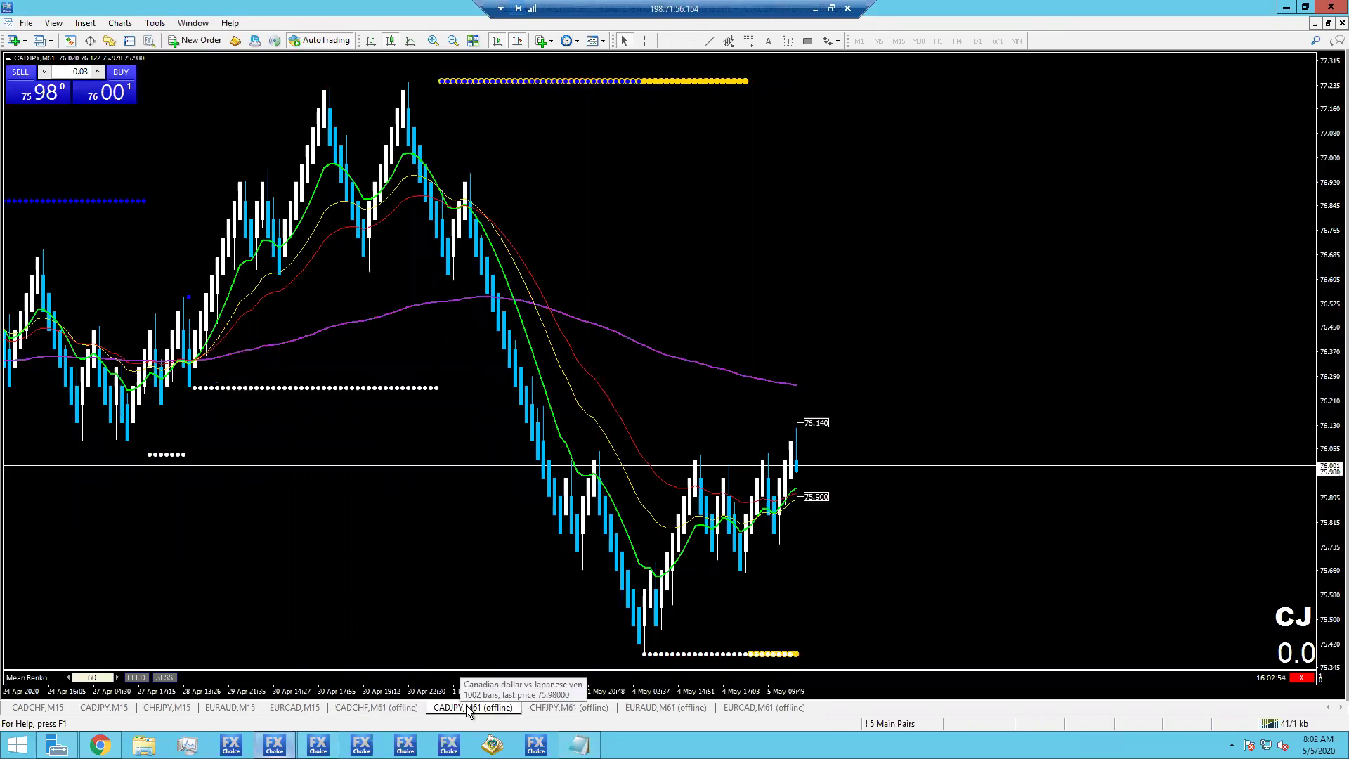
pyautogui.click(542, 706)
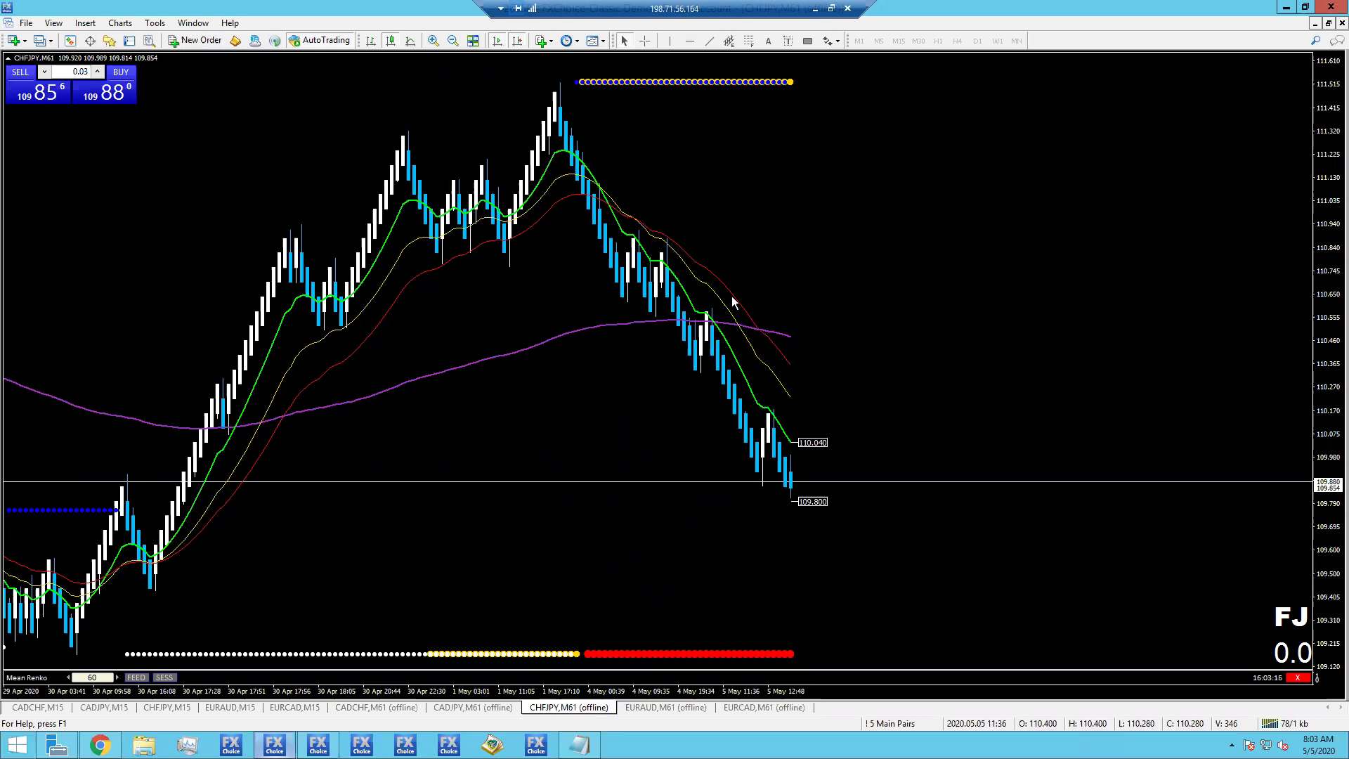
# Place a vertical line on the EURAUD M61 chart where price falls through the purple moving average on 4 May.
pyautogui.click(668, 706)
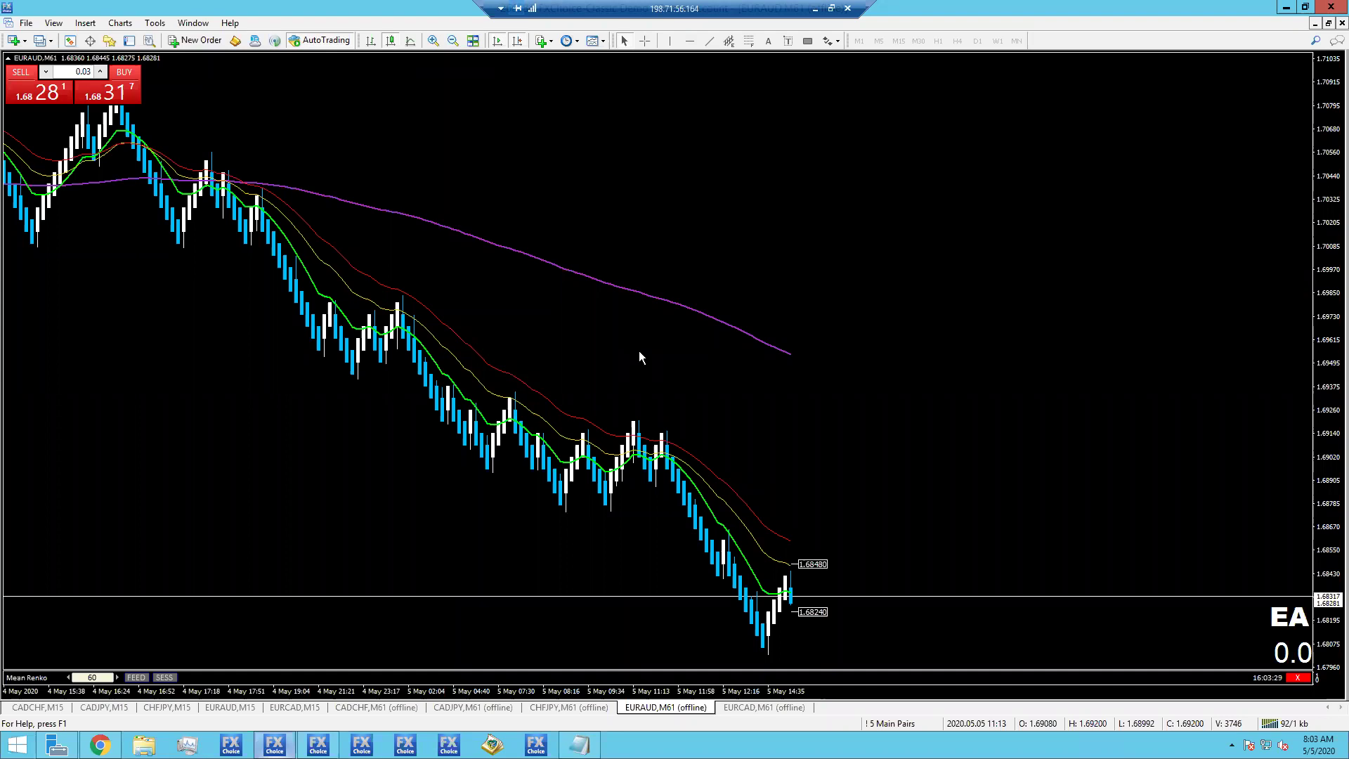
pyautogui.click(673, 41)
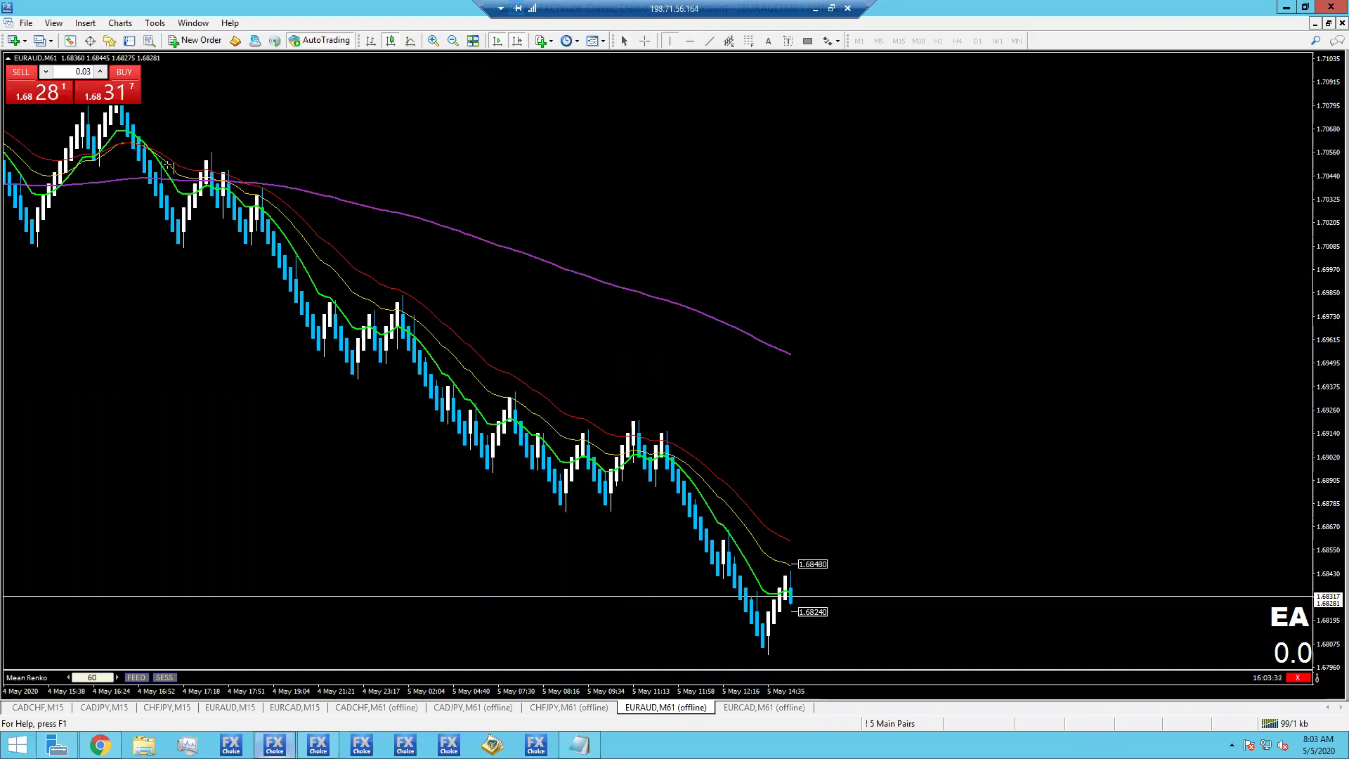
pyautogui.click(199, 221)
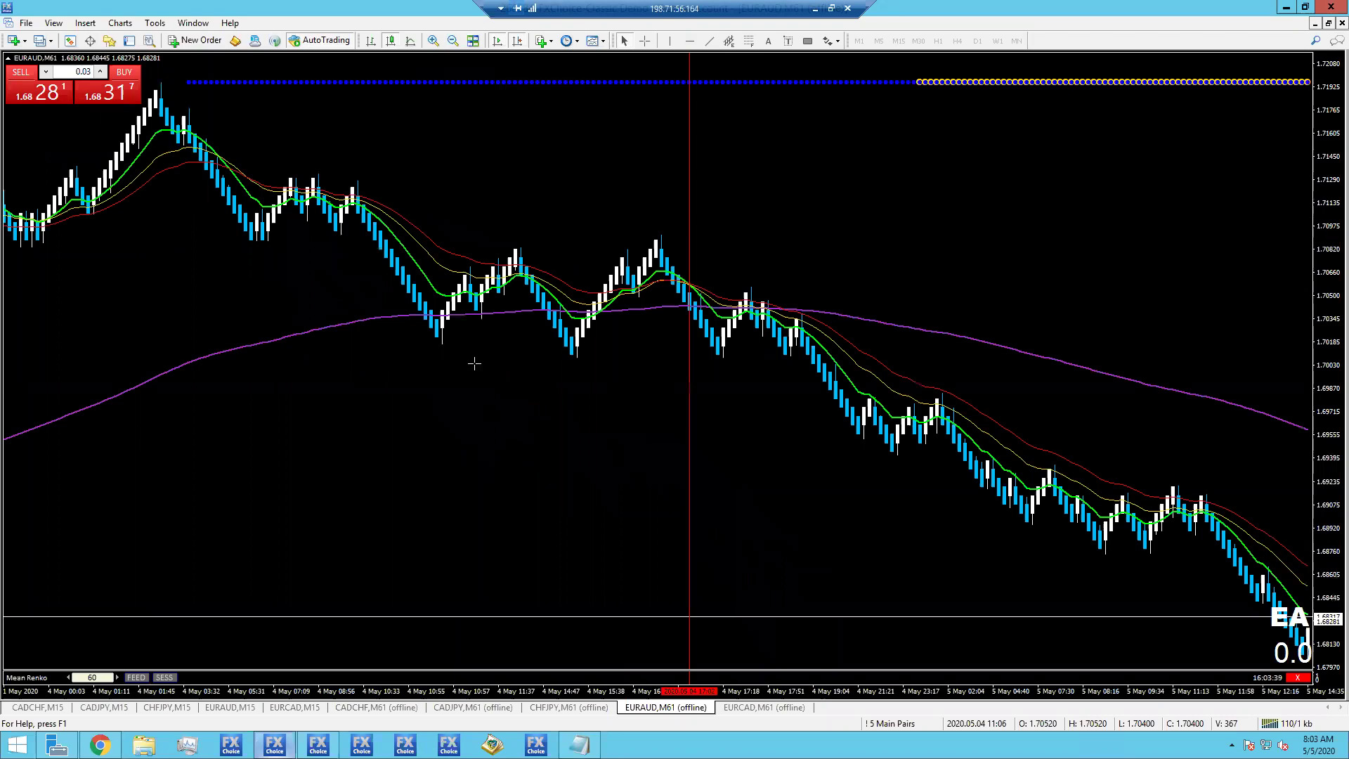
pyautogui.scroll(-5, 492, 430)
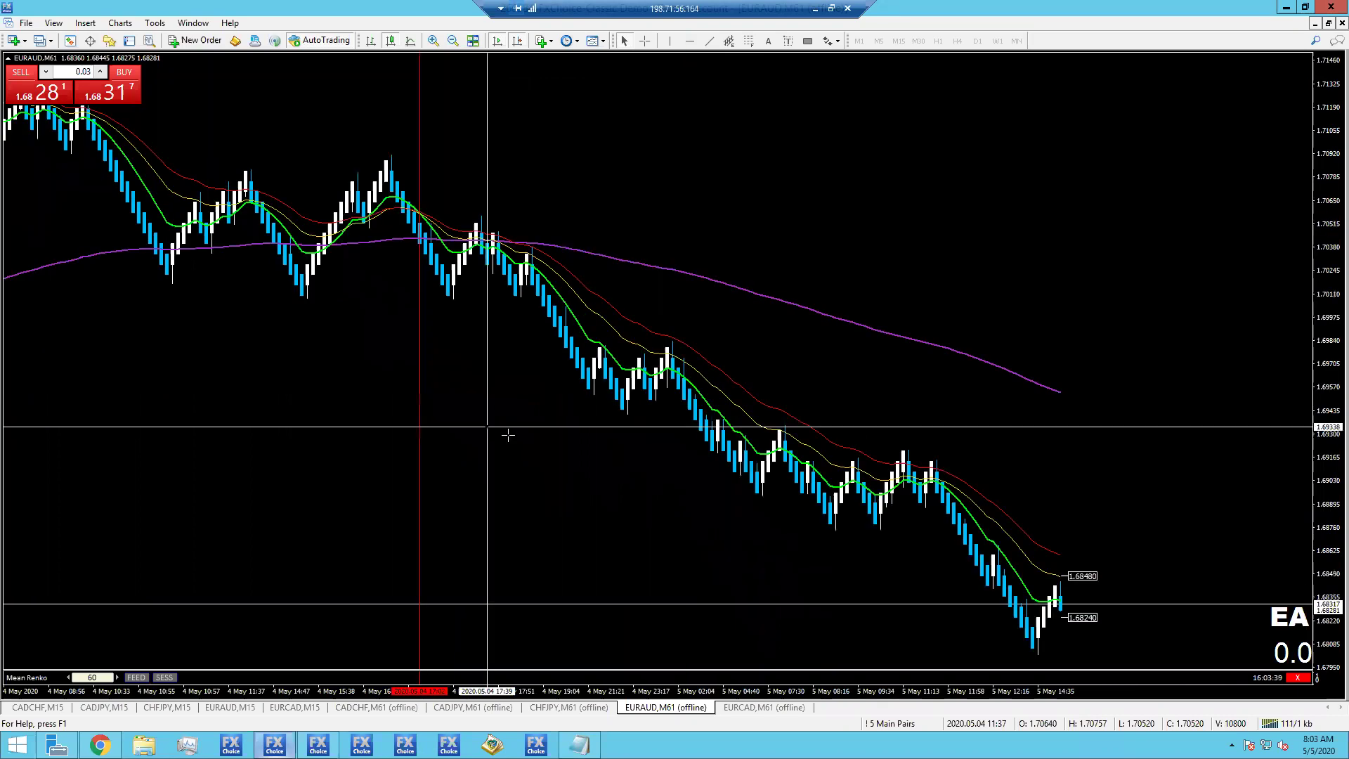
pyautogui.scroll(-5, 914, 332)
# Draw a Fibonacci retracement from EURAUD's 5 May swing high to the latest low, and mark a rectangular zone between its 50.0 and 61.8 levels.
pyautogui.click(750, 42)
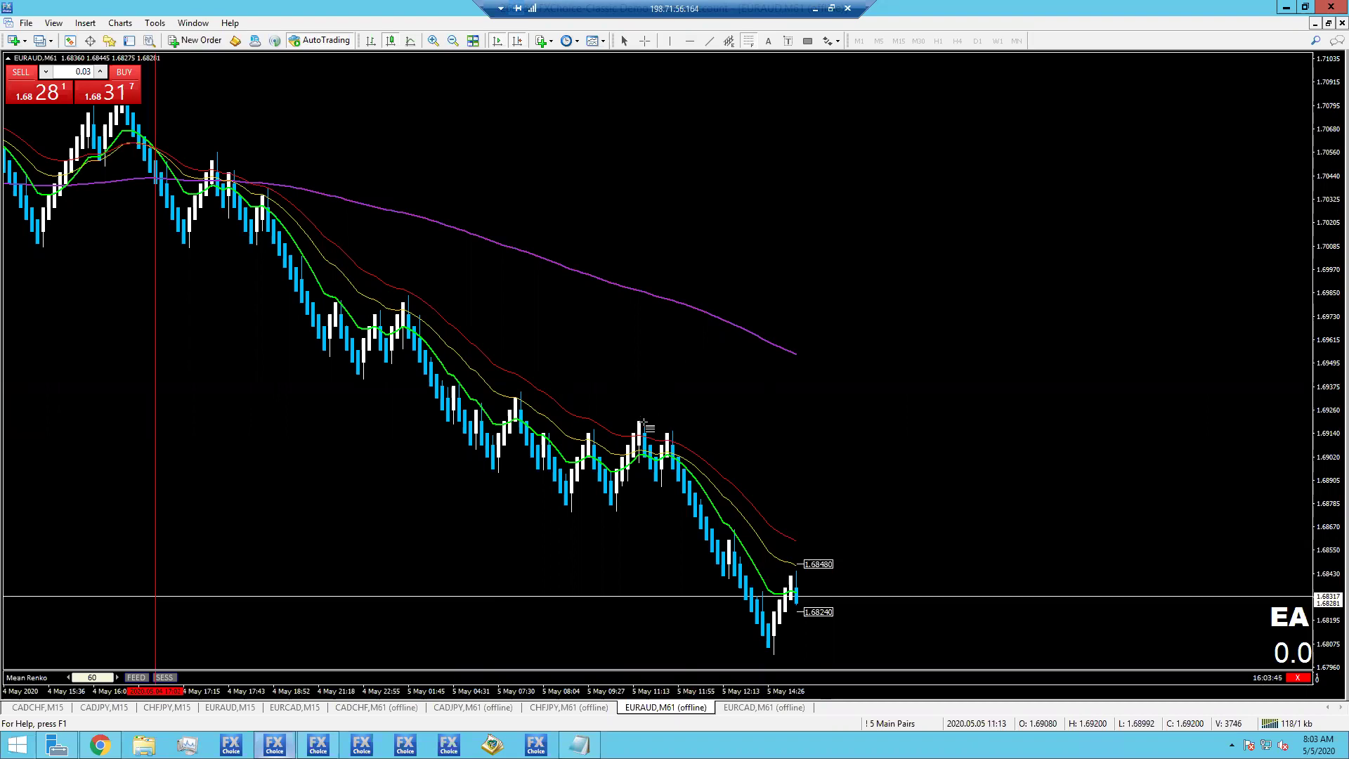
pyautogui.moveTo(644, 422); pyautogui.dragTo(744, 596)
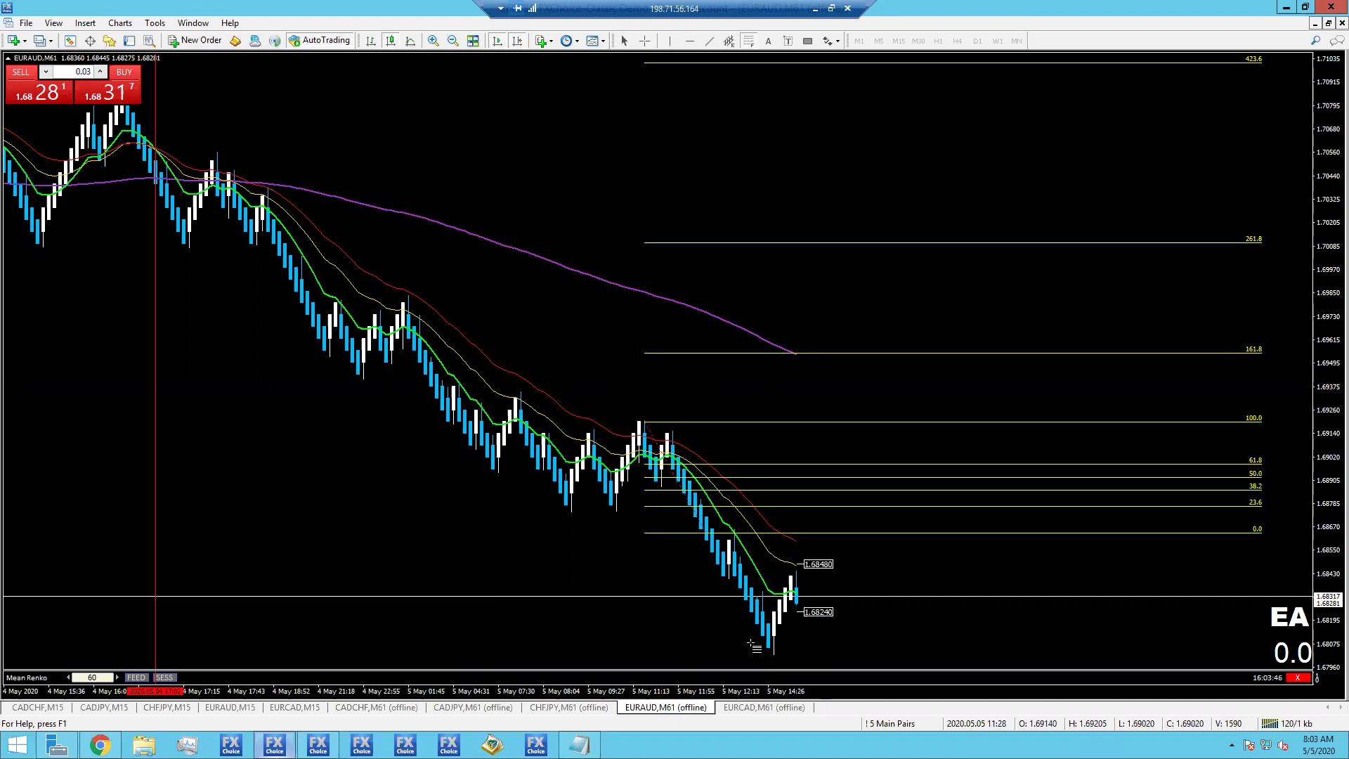
pyautogui.moveTo(750, 642); pyautogui.dragTo(706, 653)
pyautogui.click(808, 41)
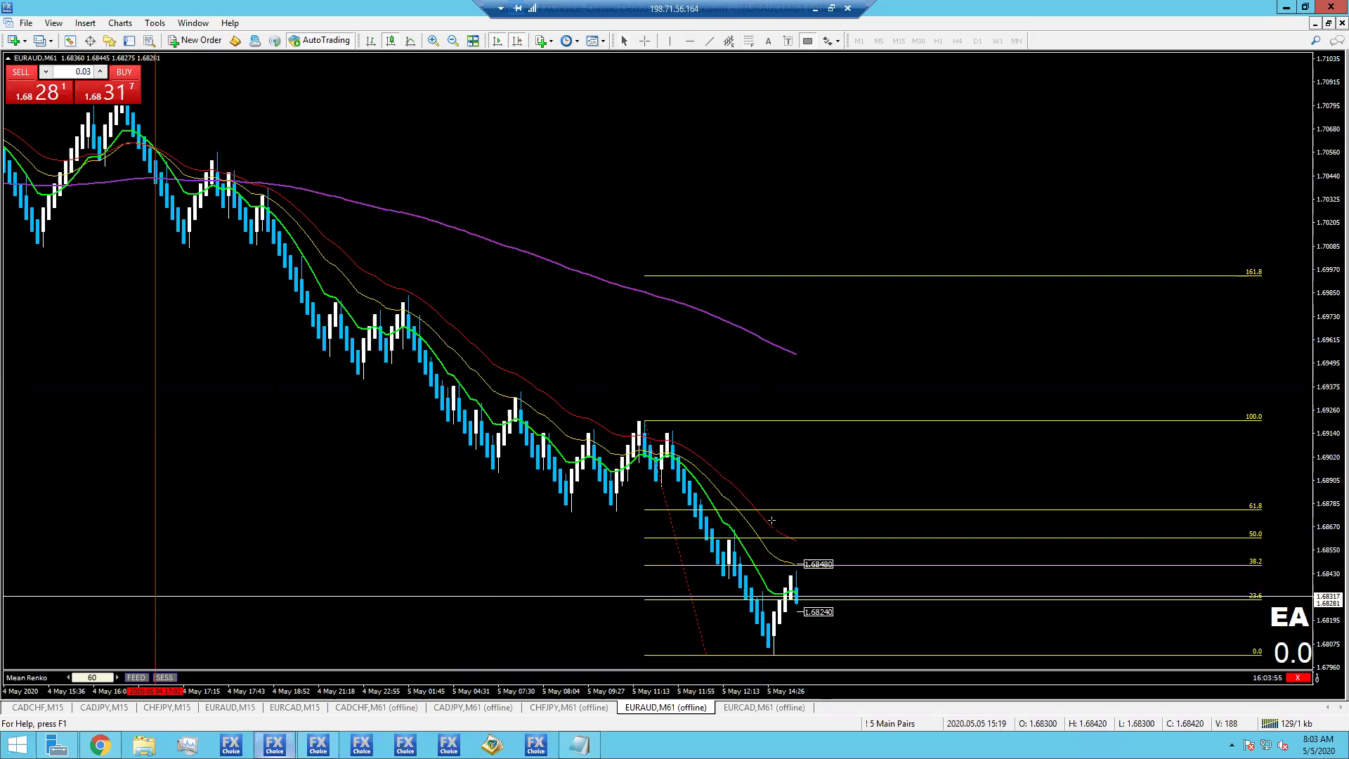
pyautogui.moveTo(767, 519); pyautogui.dragTo(1223, 533)
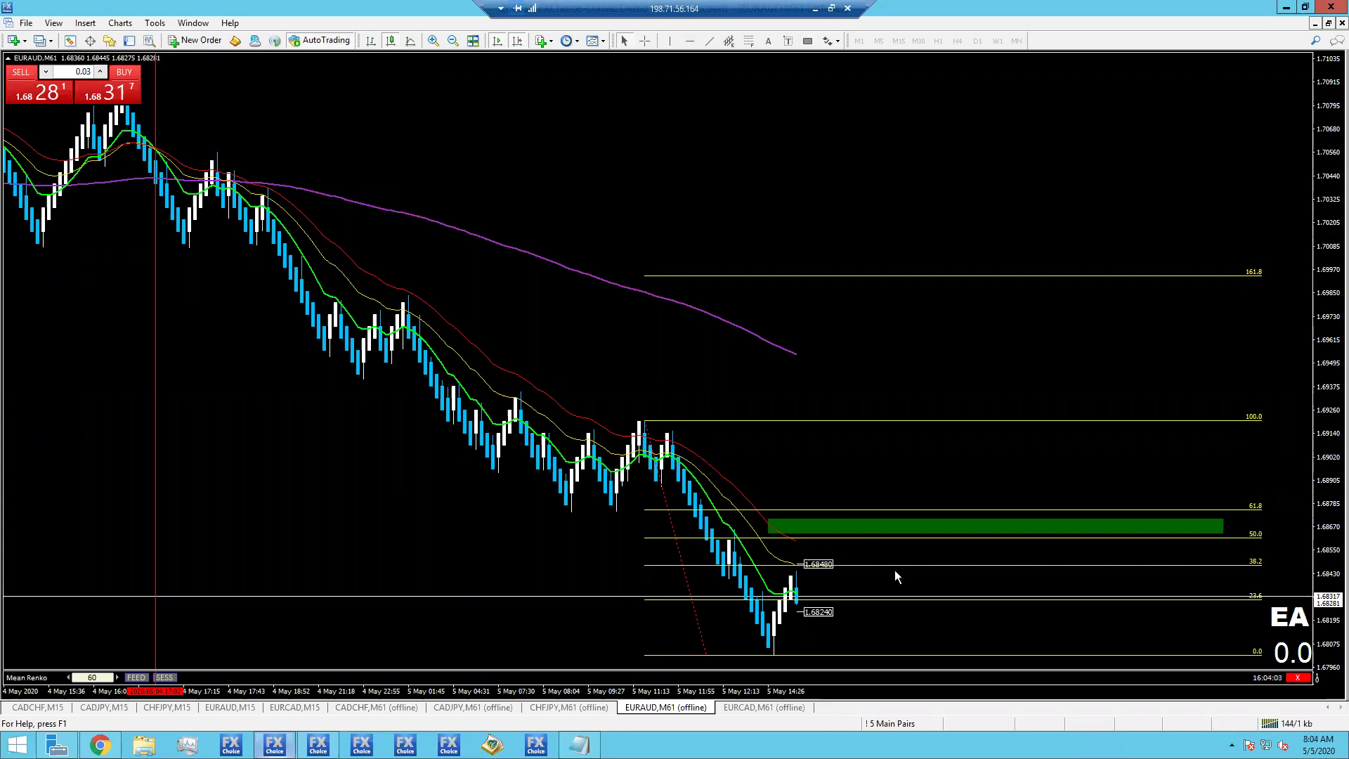
# Draw a Fibonacci retracement on EURCAD M61 from the 5 May swing high to the latest low, and mark a rectangular zone between 50.0 and 61.8.
pyautogui.click(761, 707)
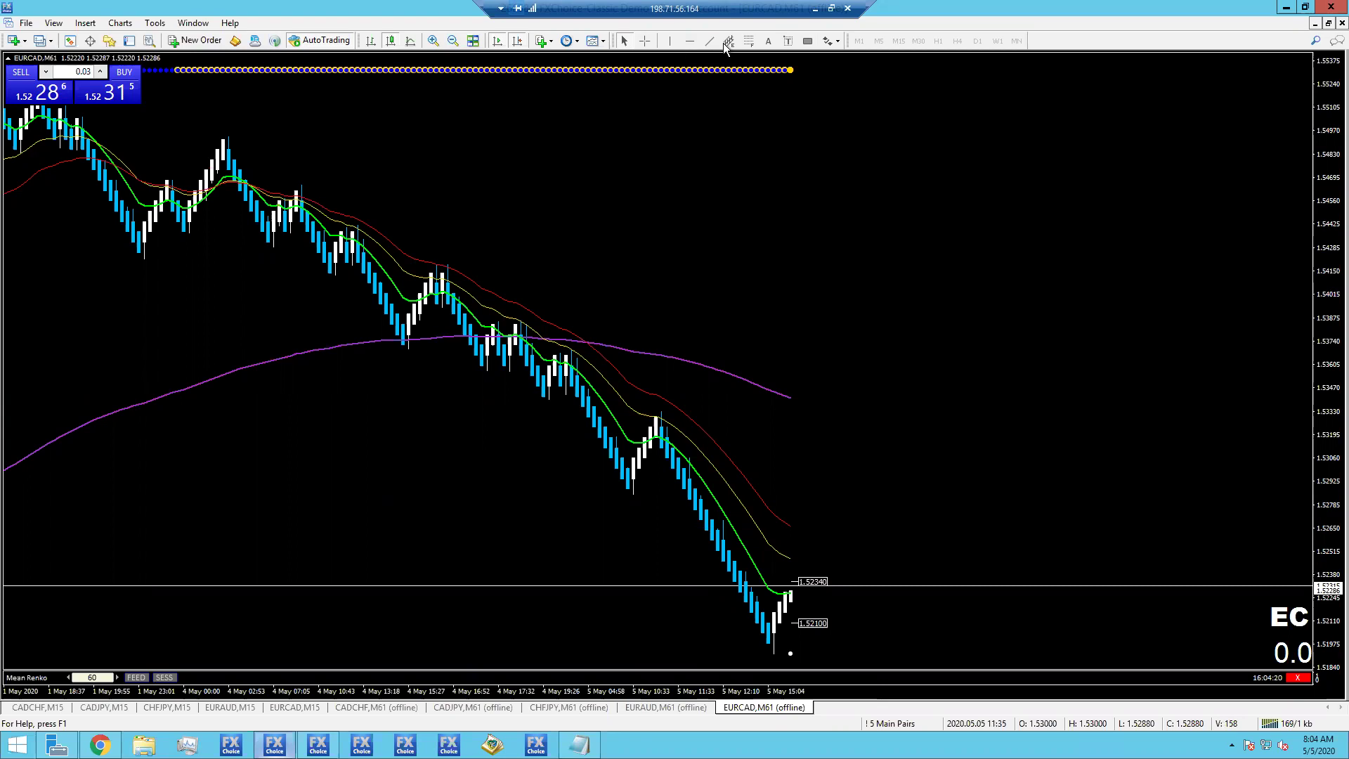
pyautogui.click(748, 41)
pyautogui.moveTo(661, 411); pyautogui.dragTo(713, 657)
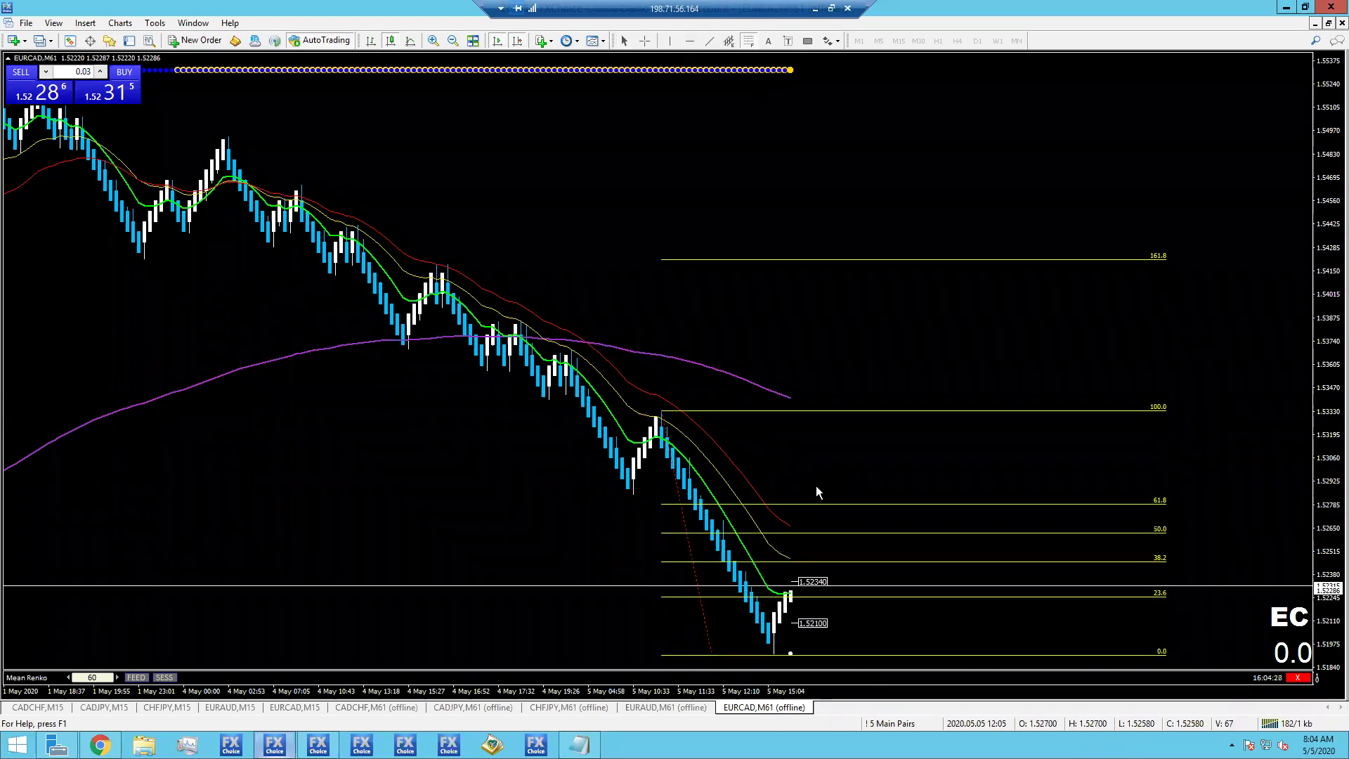
pyautogui.click(807, 41)
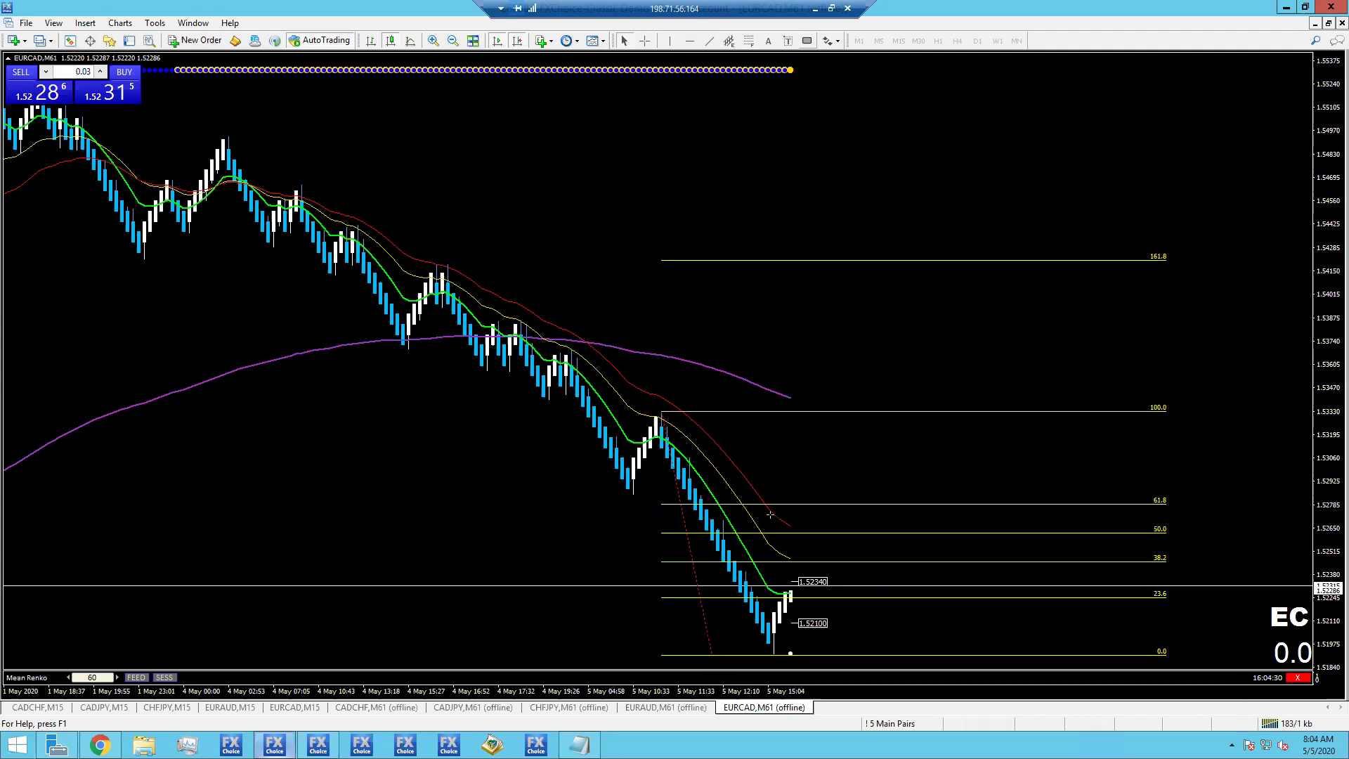
pyautogui.moveTo(762, 506); pyautogui.dragTo(908, 515)
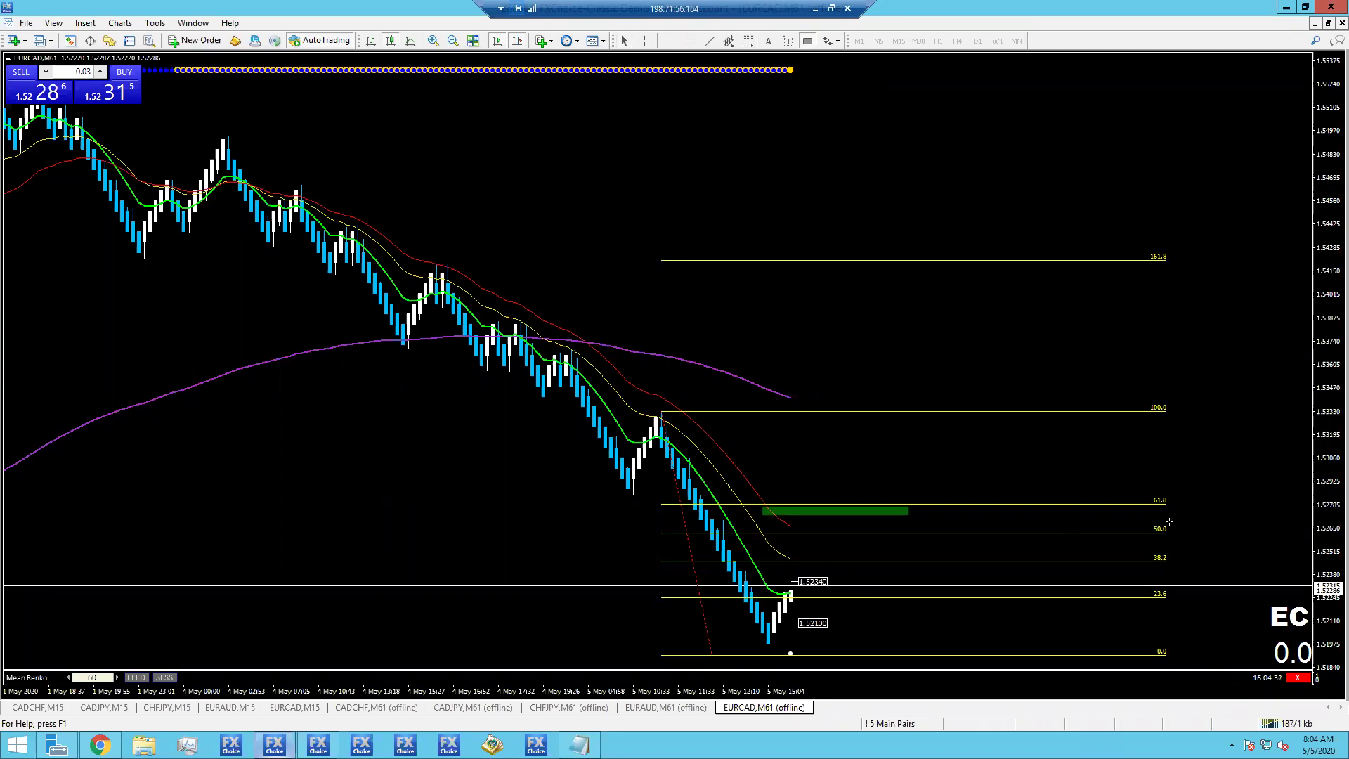
pyautogui.moveTo(1168, 522); pyautogui.dragTo(1172, 531)
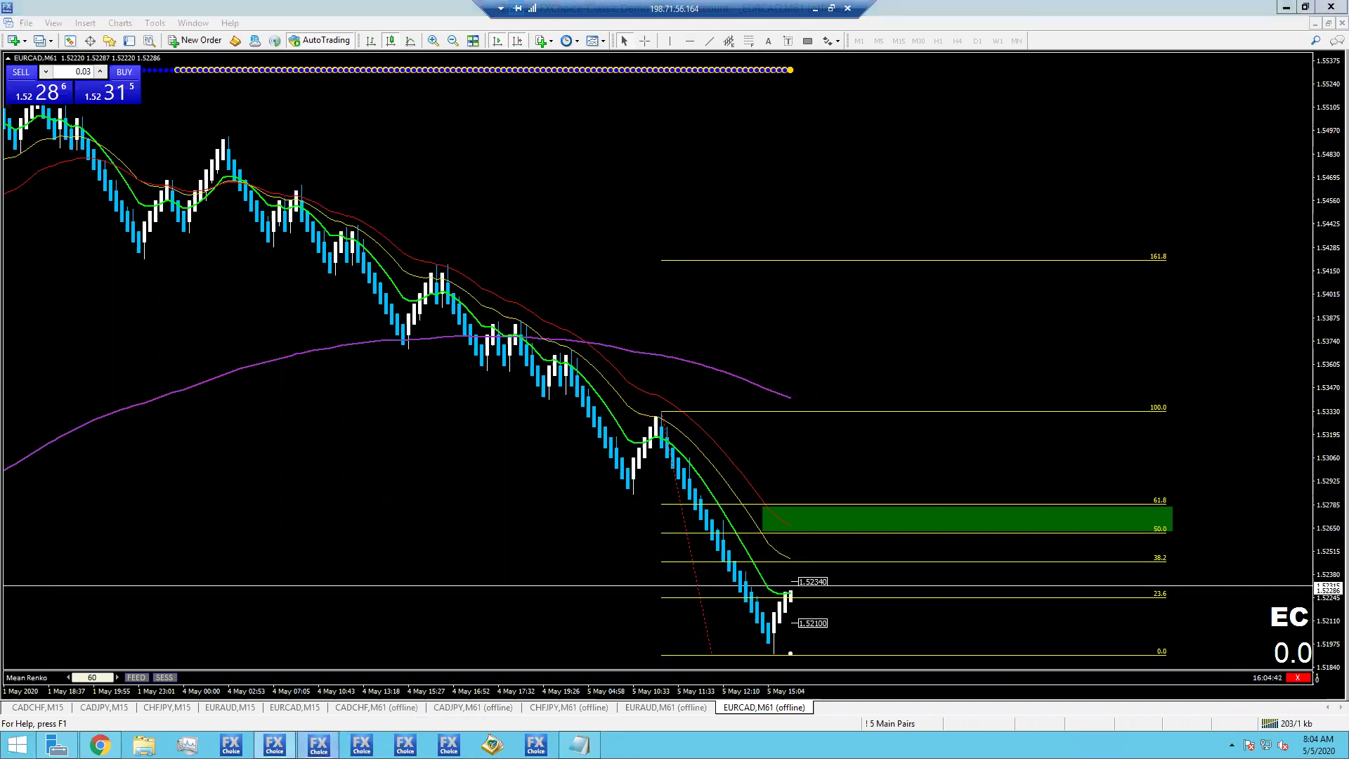
# Switch to the terminal holding the EUR pairs and examine the EURCHF M27 Renko chart between its upper and lower dotted lines.
pyautogui.hotkey('ctrl', 'F6')
pyautogui.click(1313, 23)
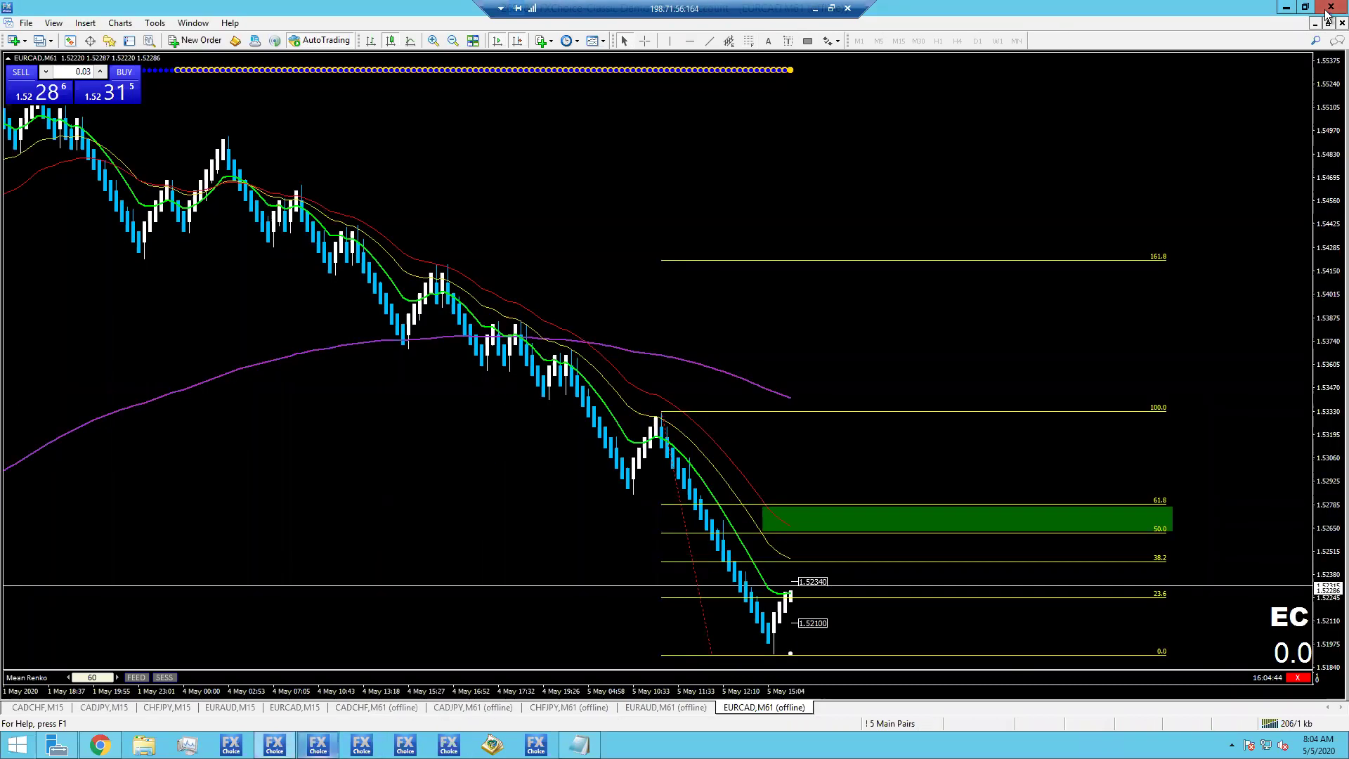
pyautogui.click(1329, 7)
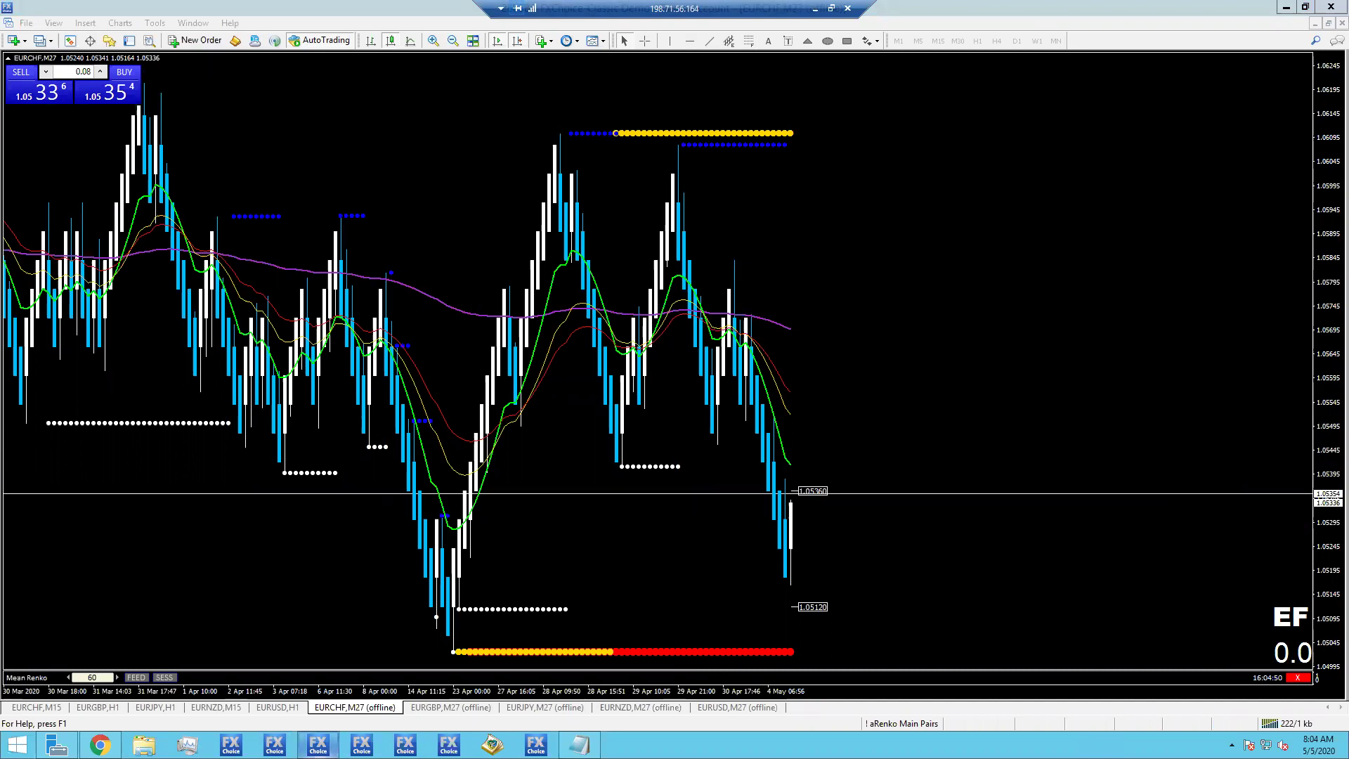
pyautogui.click(400, 594)
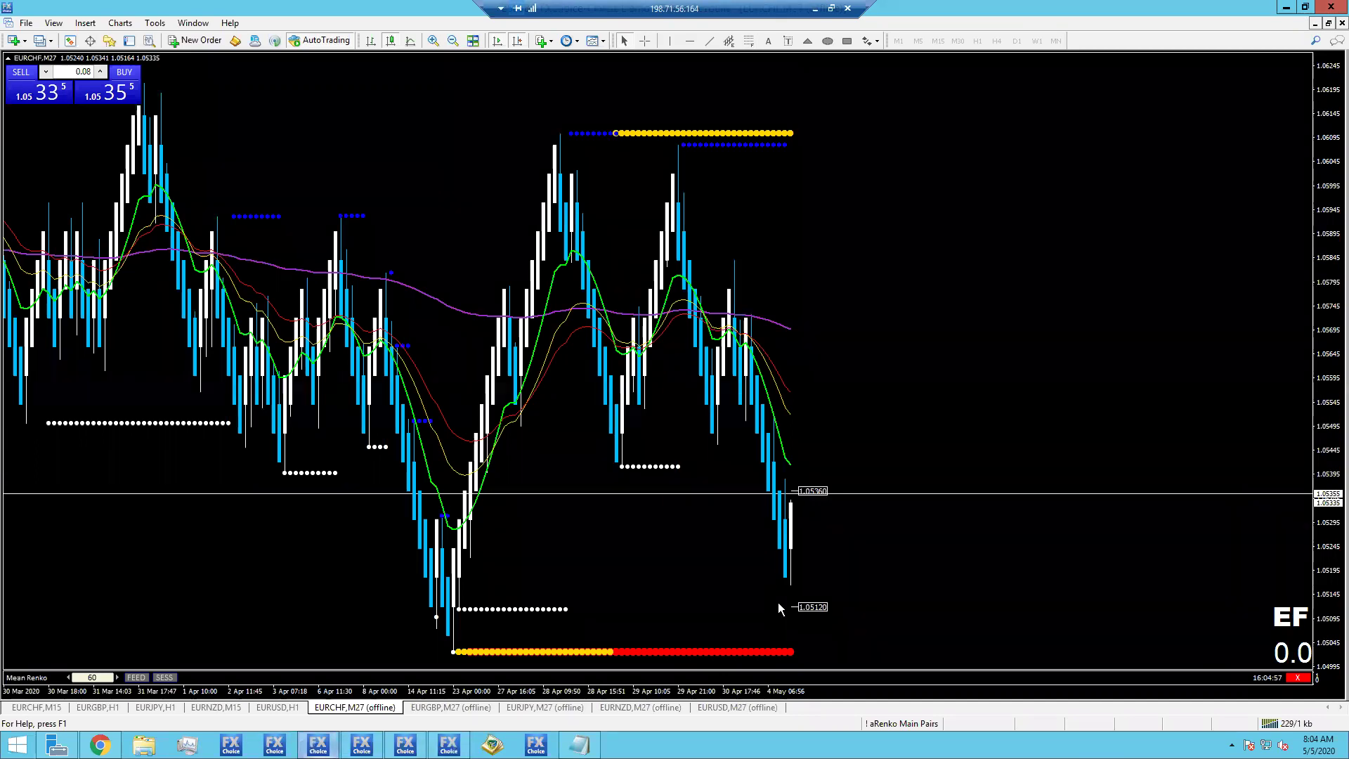
pyautogui.middleClick(795, 138)
pyautogui.moveTo(795, 138); pyautogui.dragTo(795, 651)
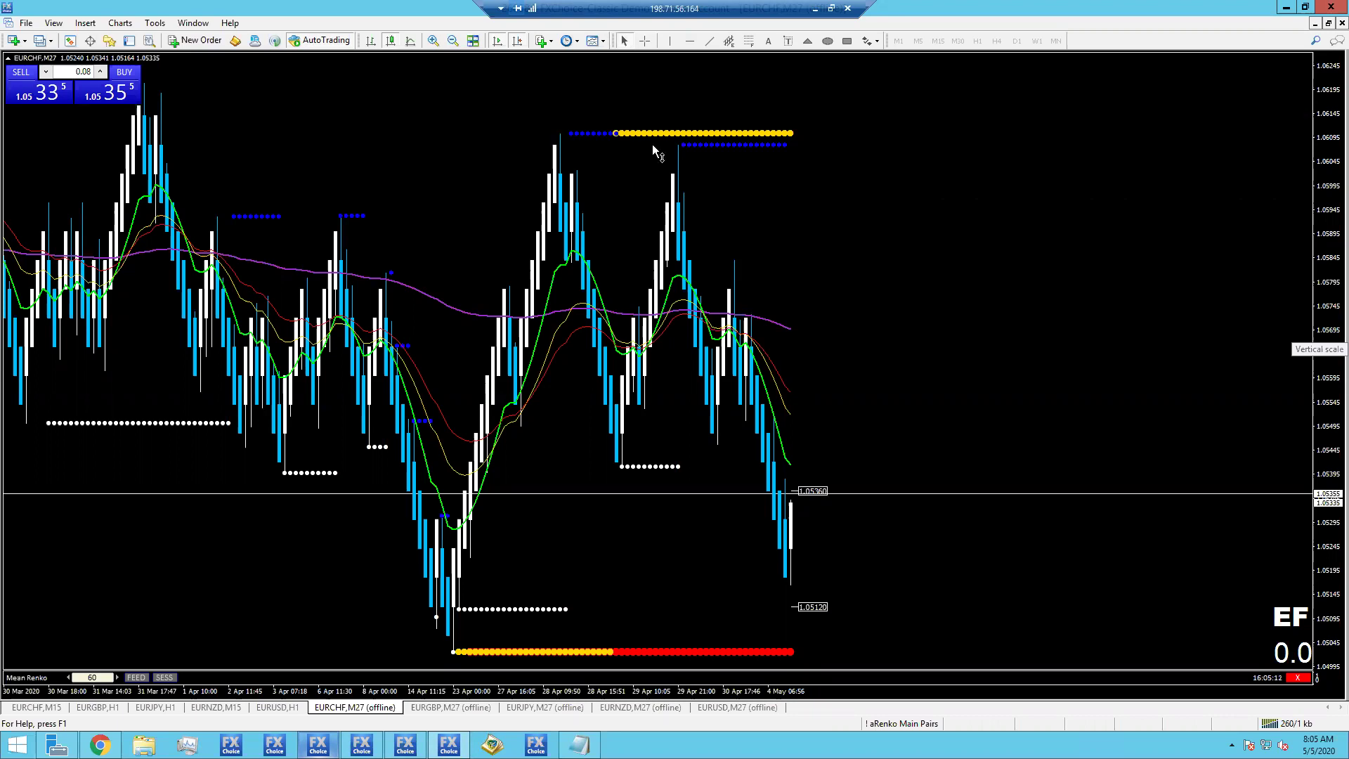
# Examine the EURGBP and EURJPY M27 Renko charts for setups and compare their recent declines.
pyautogui.click(473, 713)
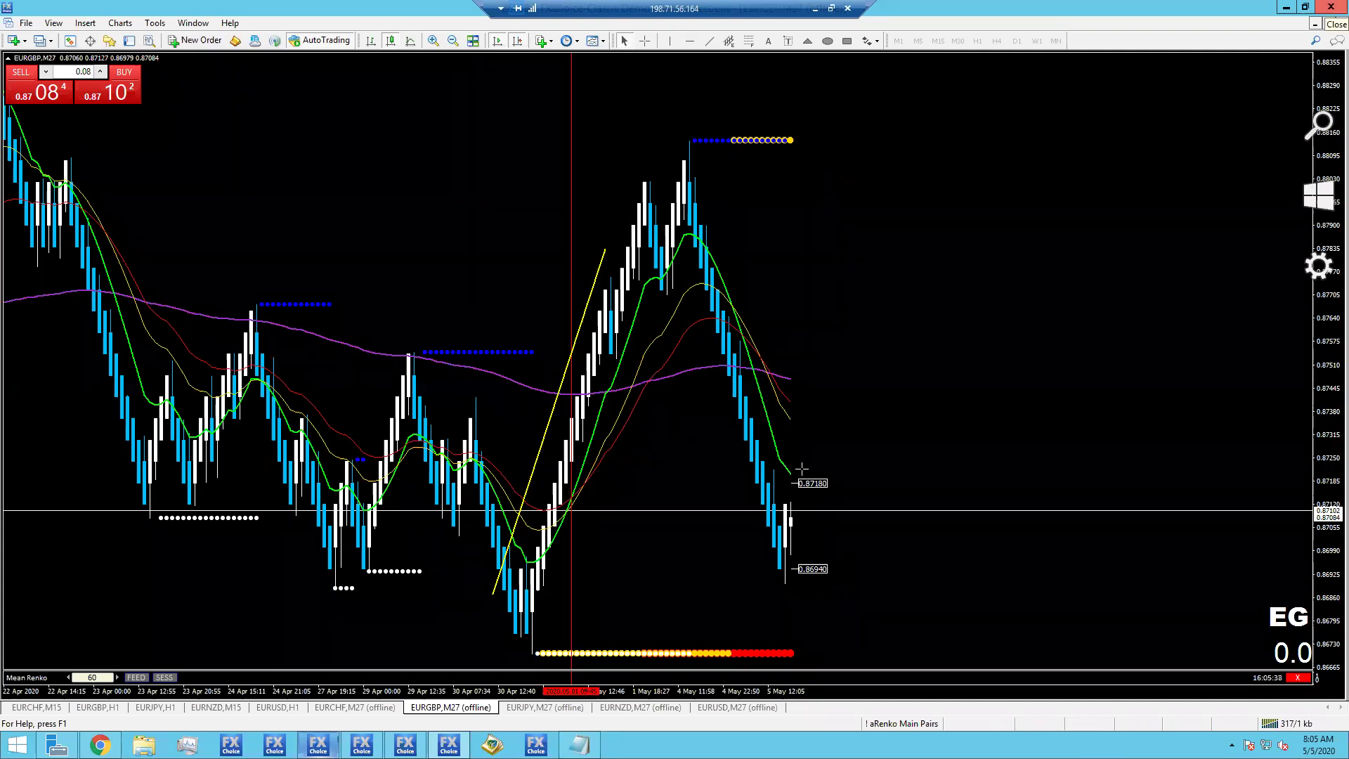
pyautogui.scroll(3, 718, 222)
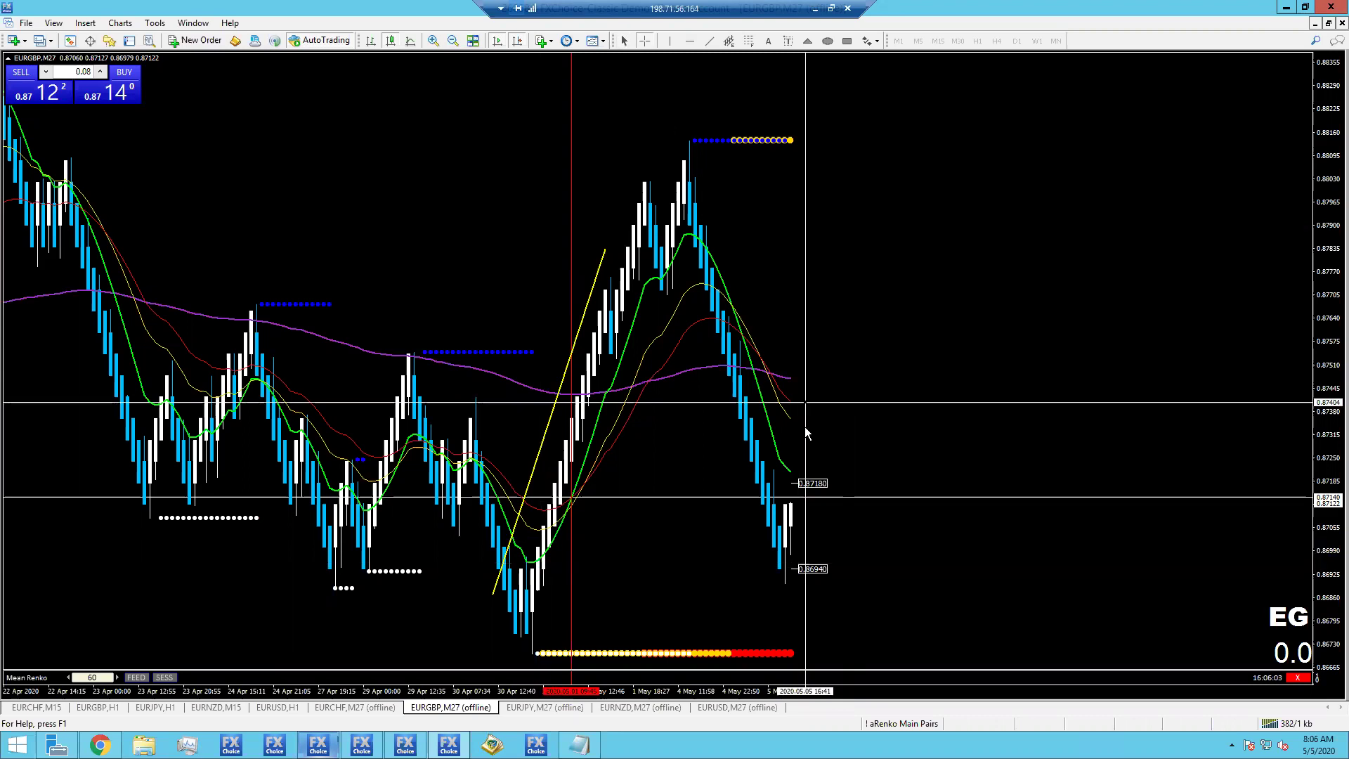
pyautogui.click(558, 706)
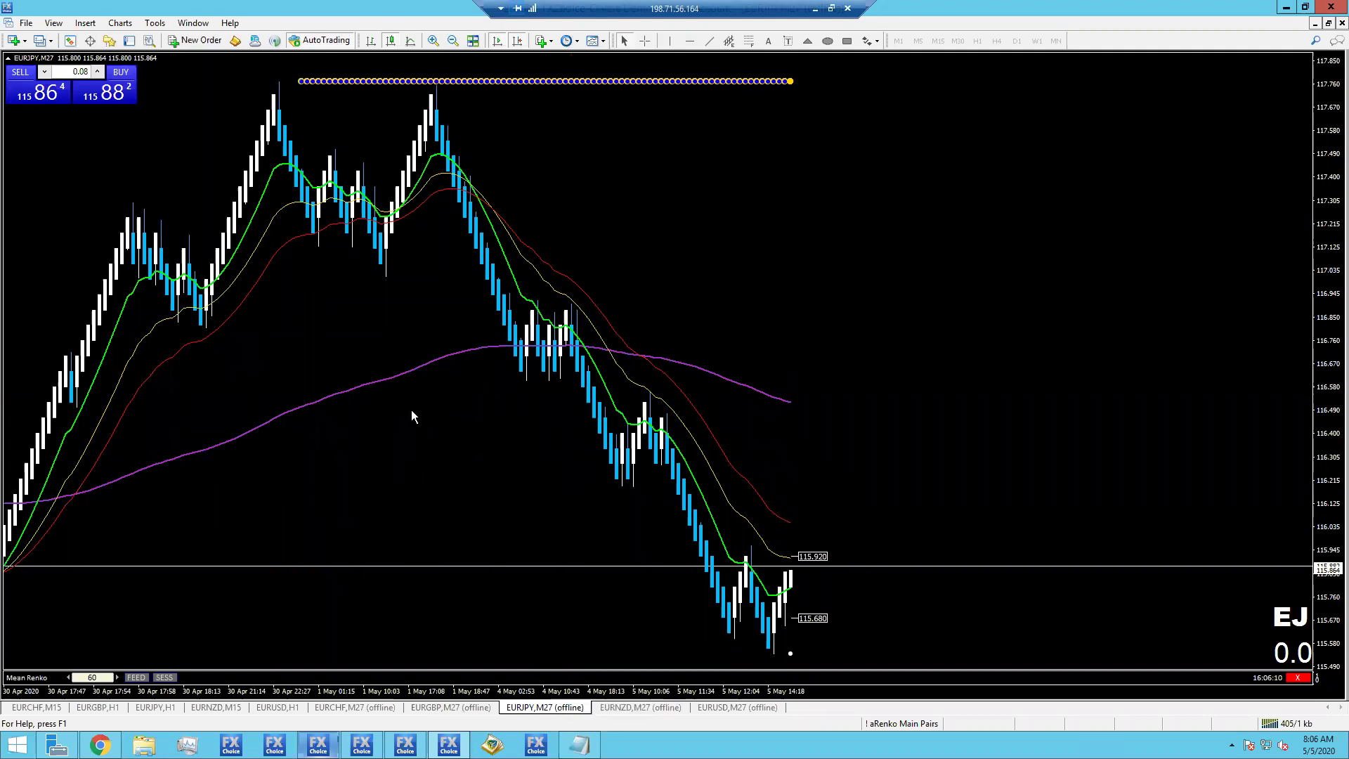
pyautogui.scroll(3, 413, 415)
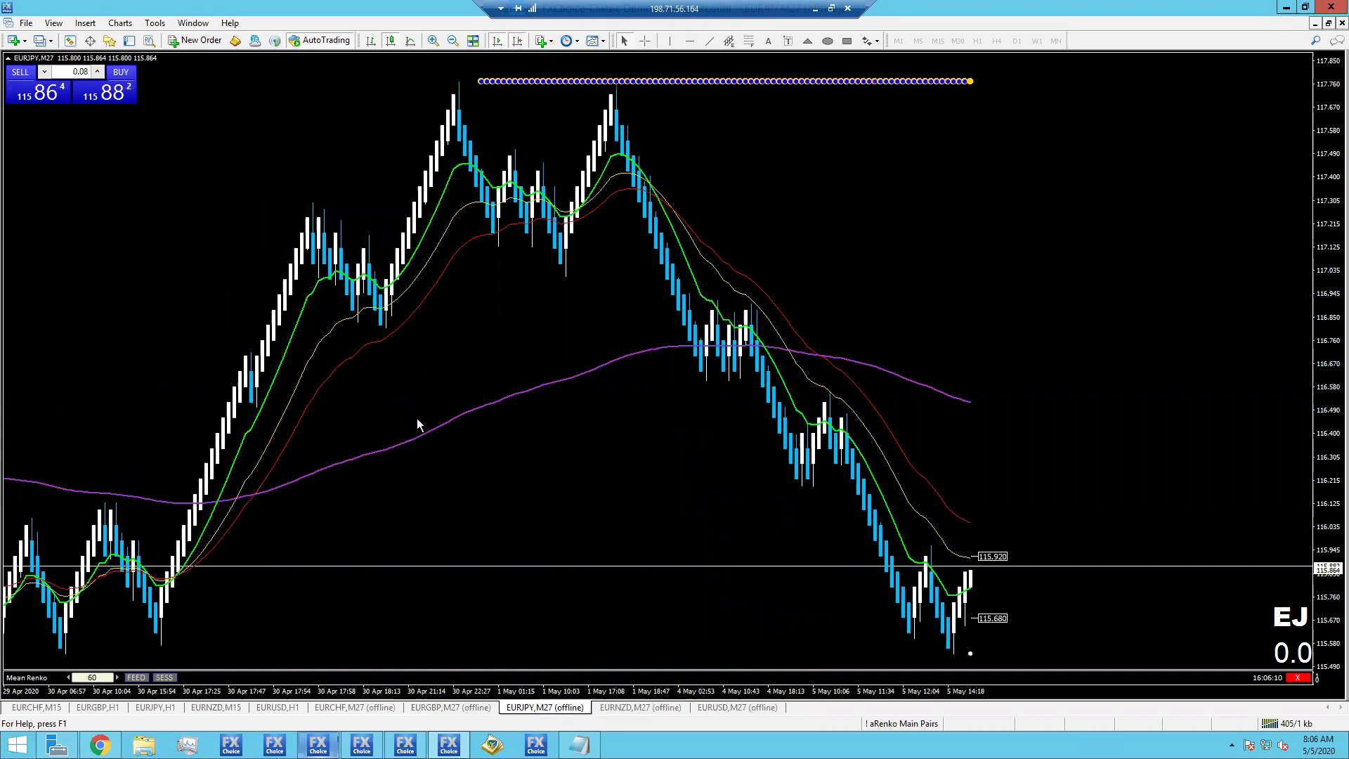
pyautogui.scroll(-3, 417, 424)
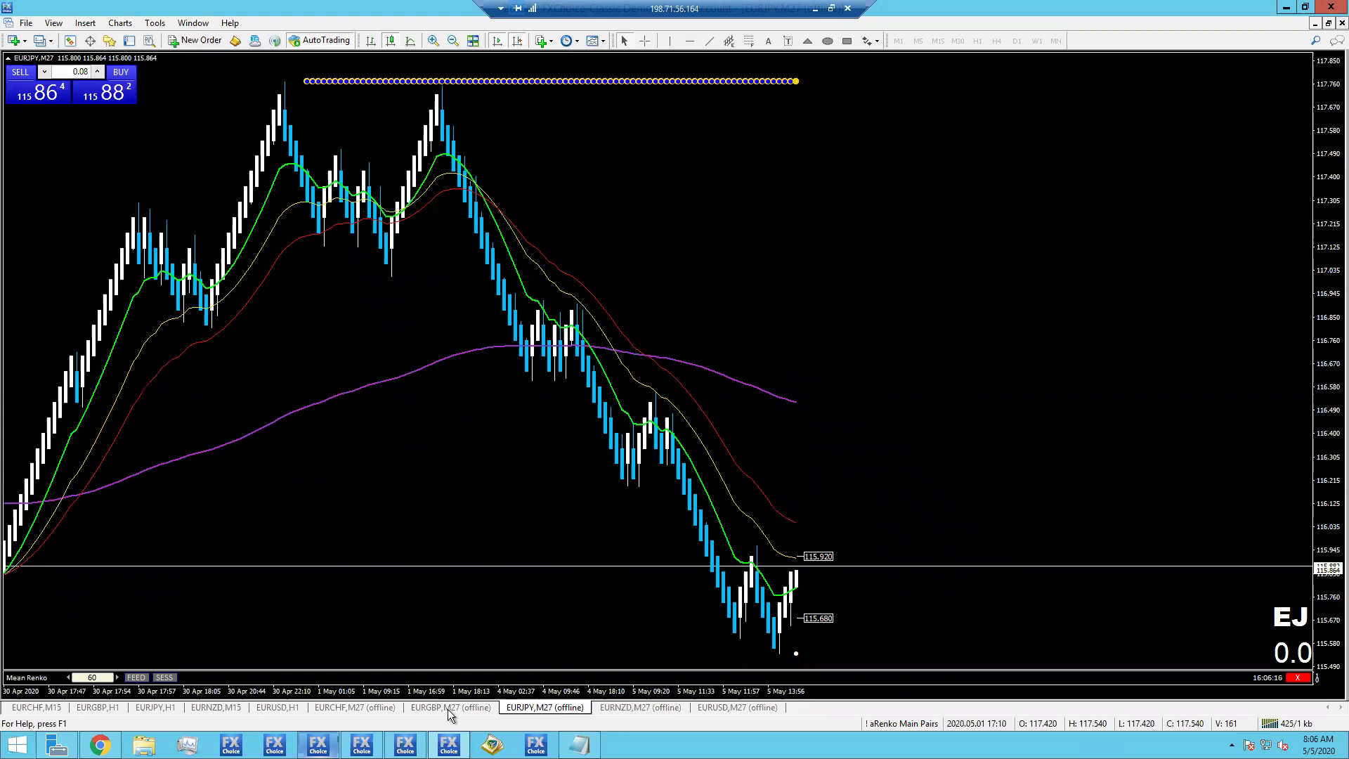
pyautogui.hotkey('ctrl', 'shift', 'Tab')
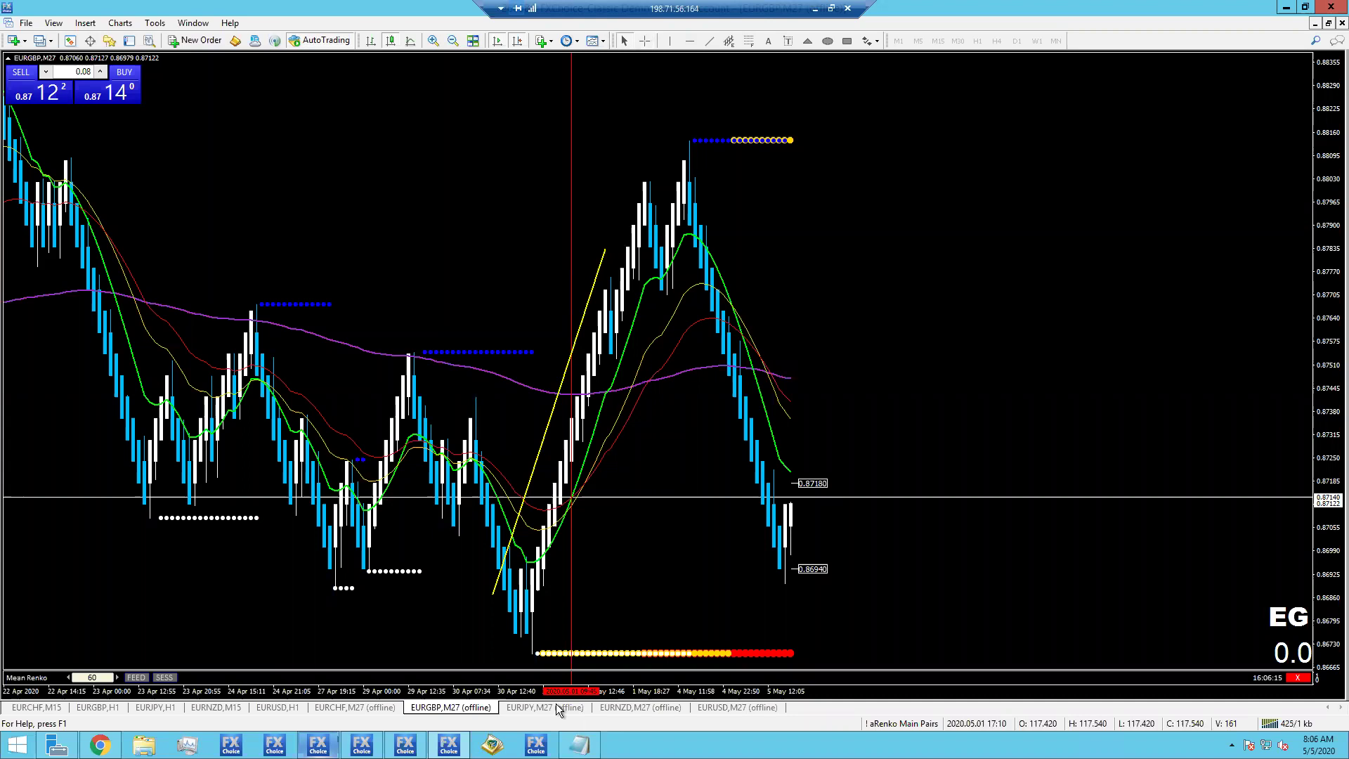
# Draw a Fibonacci retracement on EURJPY M27 from the 5 May swing high to the latest low, and mark a rectangular zone between 50.0 and 61.8.
pyautogui.click(556, 705)
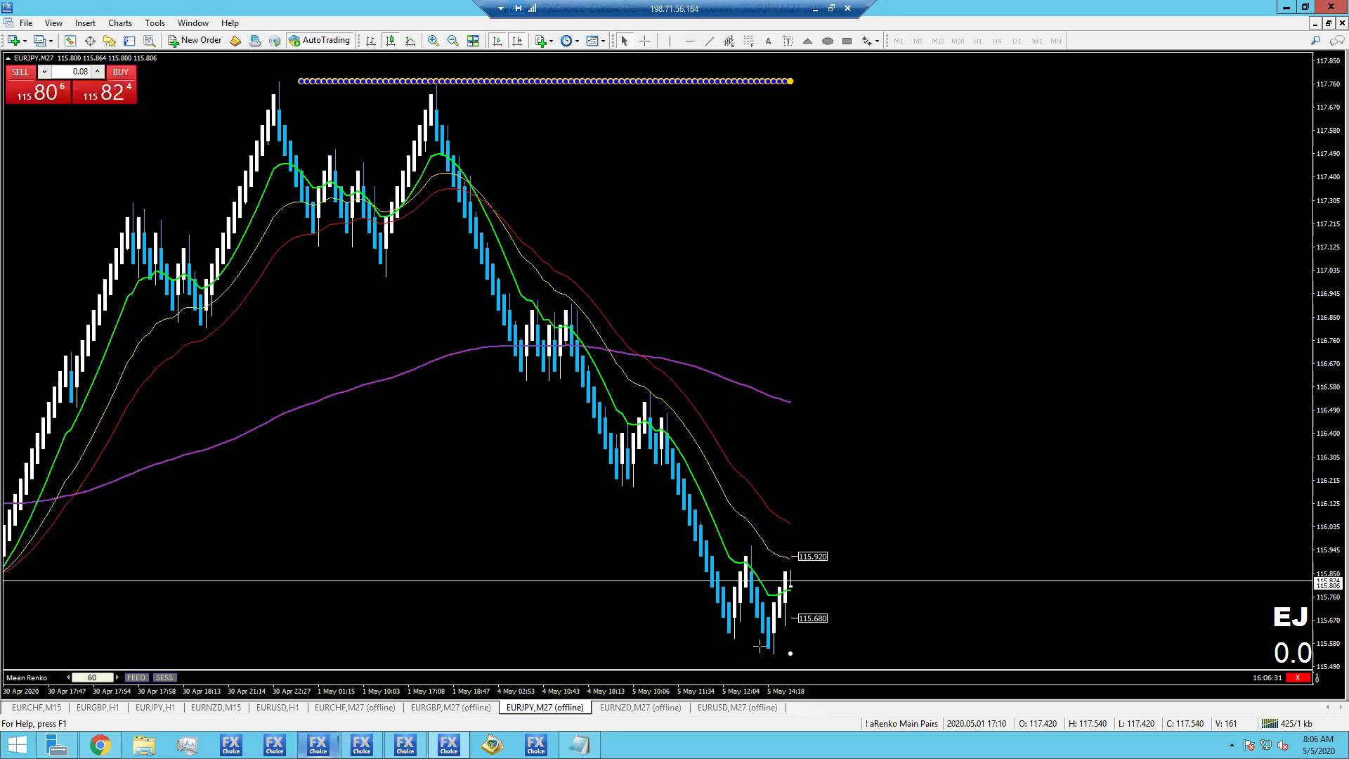
pyautogui.middleClick(664, 506)
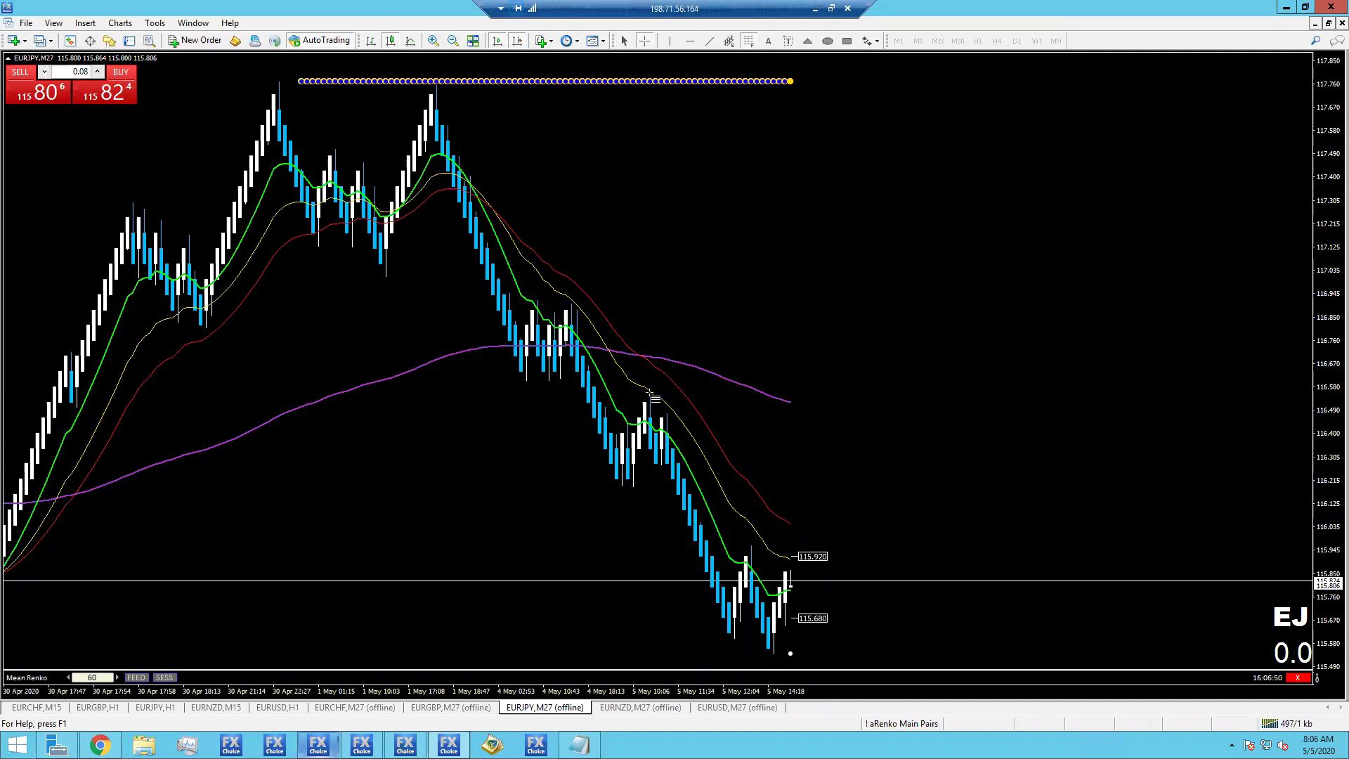
pyautogui.moveTo(650, 392); pyautogui.dragTo(695, 652)
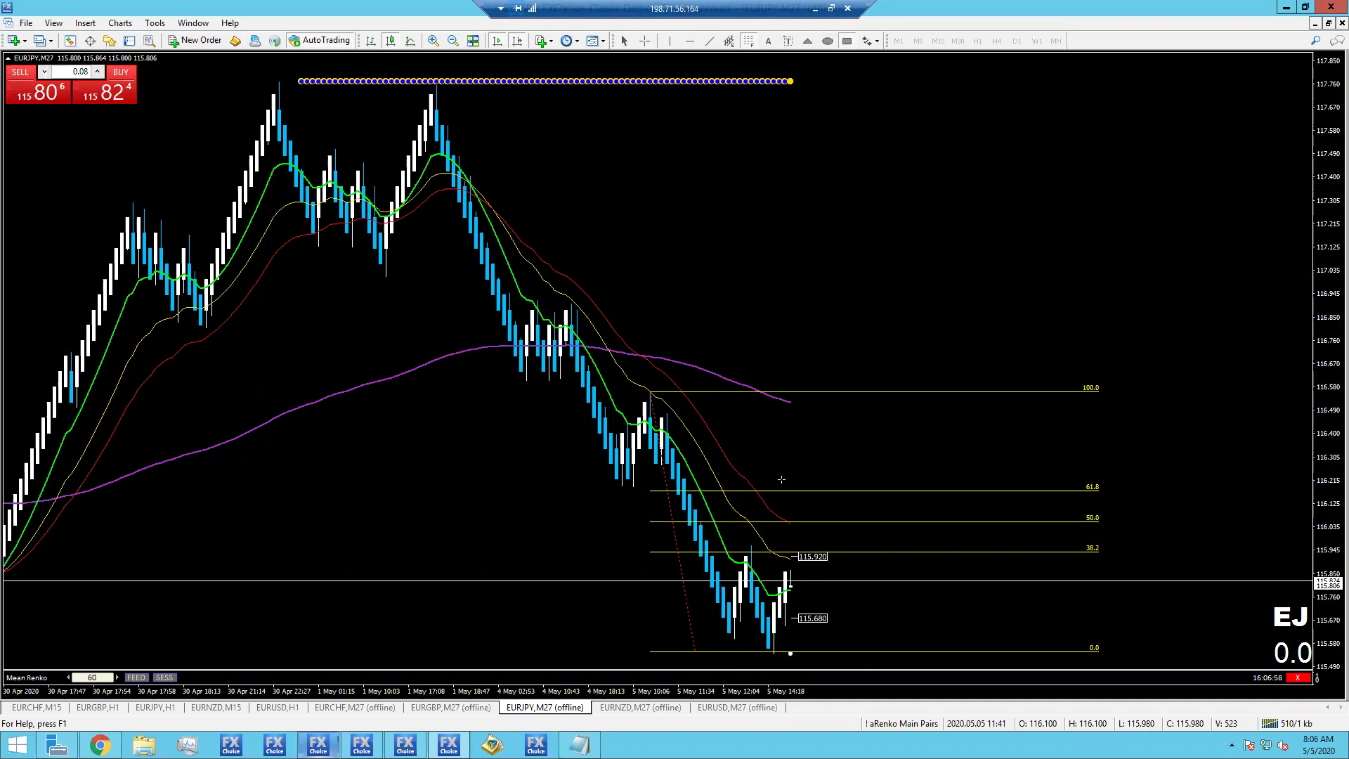
pyautogui.click(964, 512)
pyautogui.moveTo(974, 515); pyautogui.dragTo(974, 517)
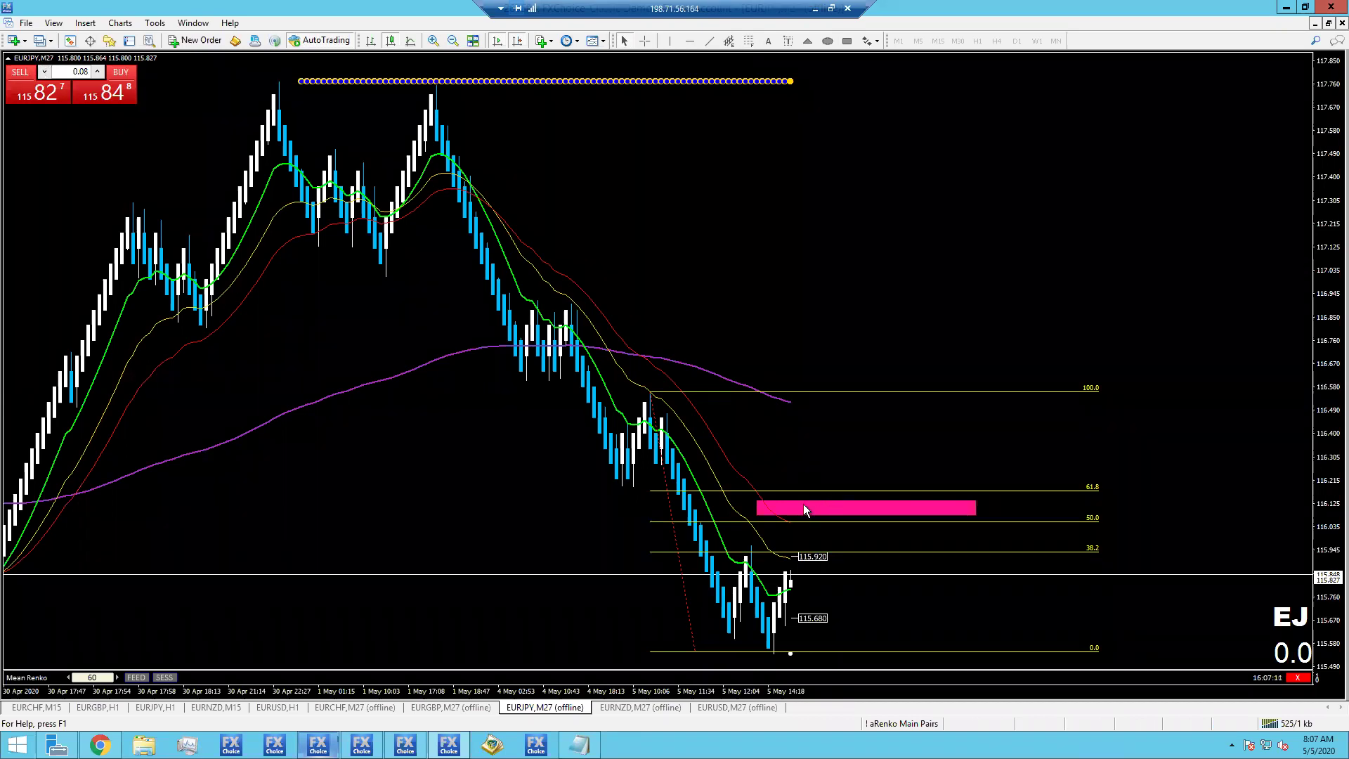
pyautogui.moveTo(825, 532); pyautogui.dragTo(862, 666)
# Look at the EURNZD M27 chart, and place a vertical line on EURUSD M27 where the yellow and red moving averages cross on 4 May.
pyautogui.click(659, 706)
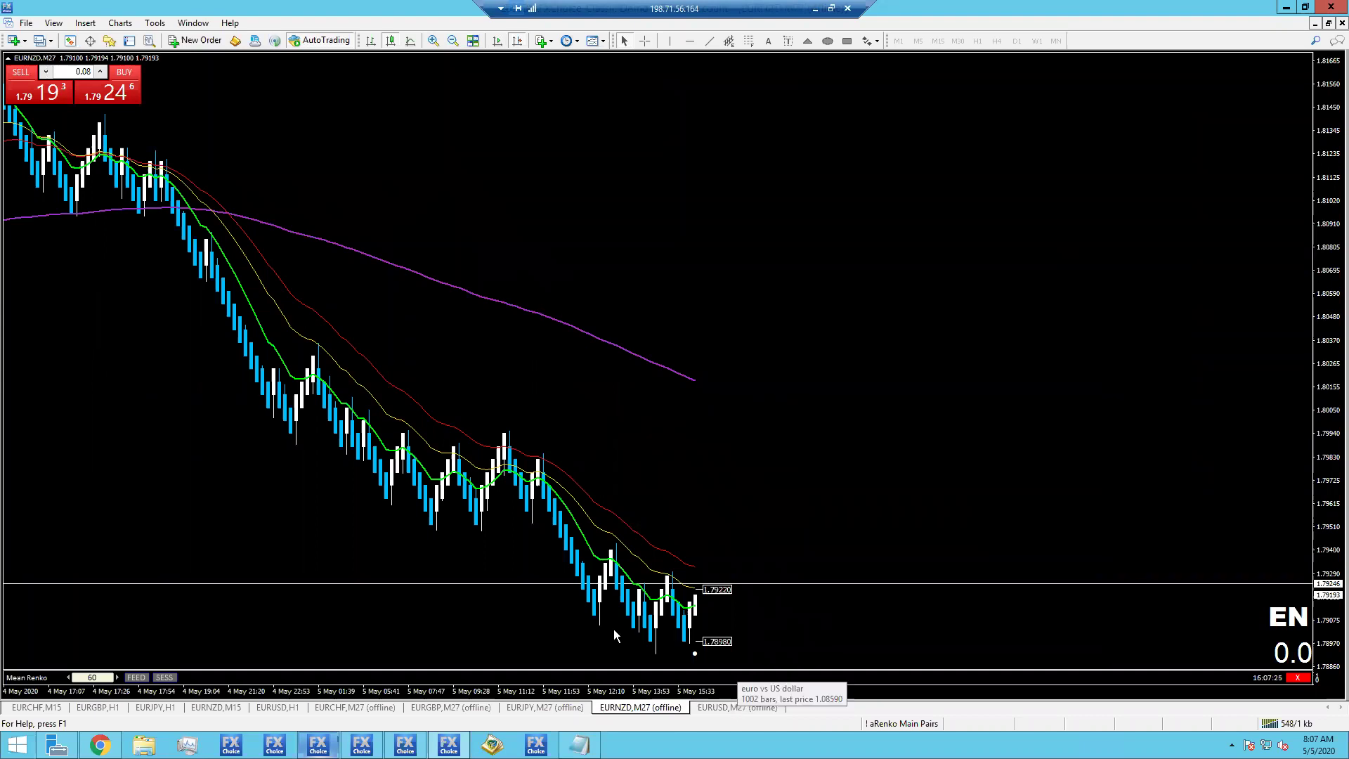
pyautogui.click(753, 707)
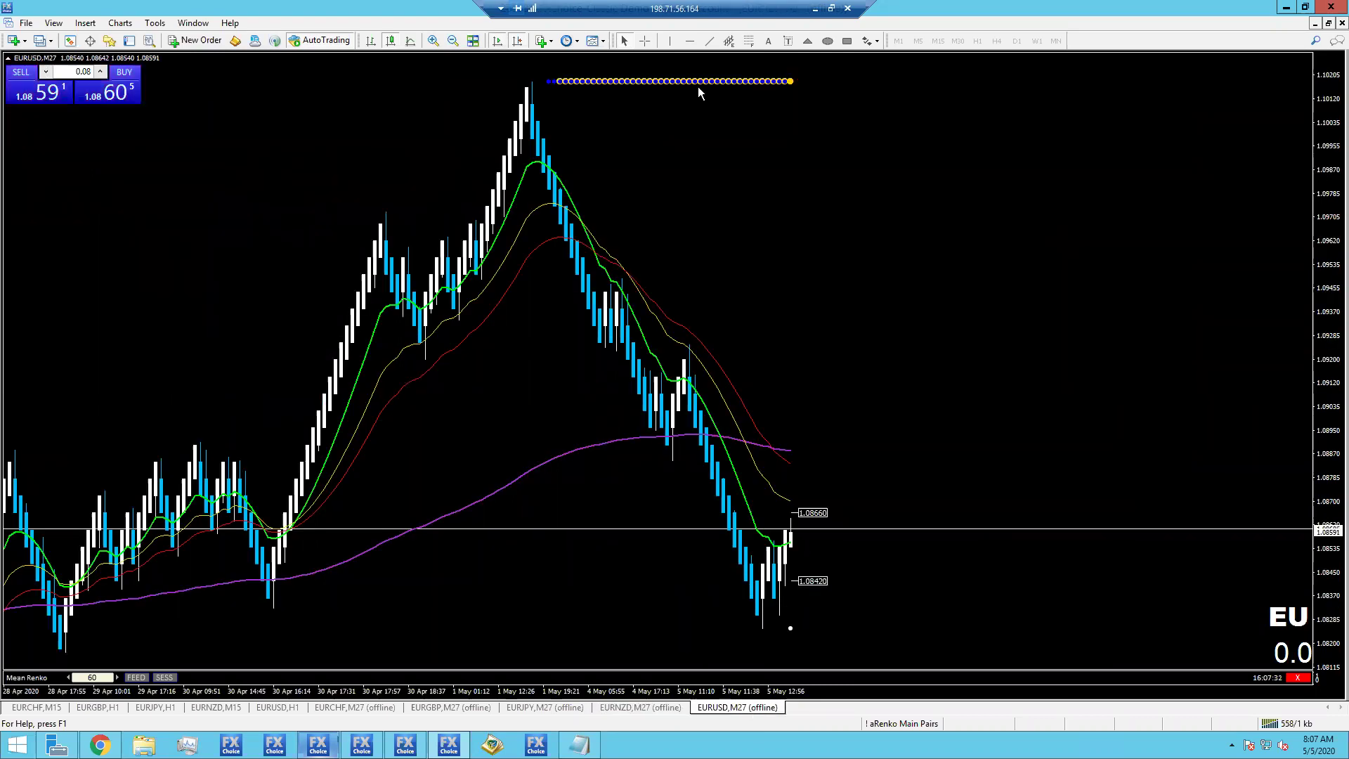
pyautogui.click(670, 39)
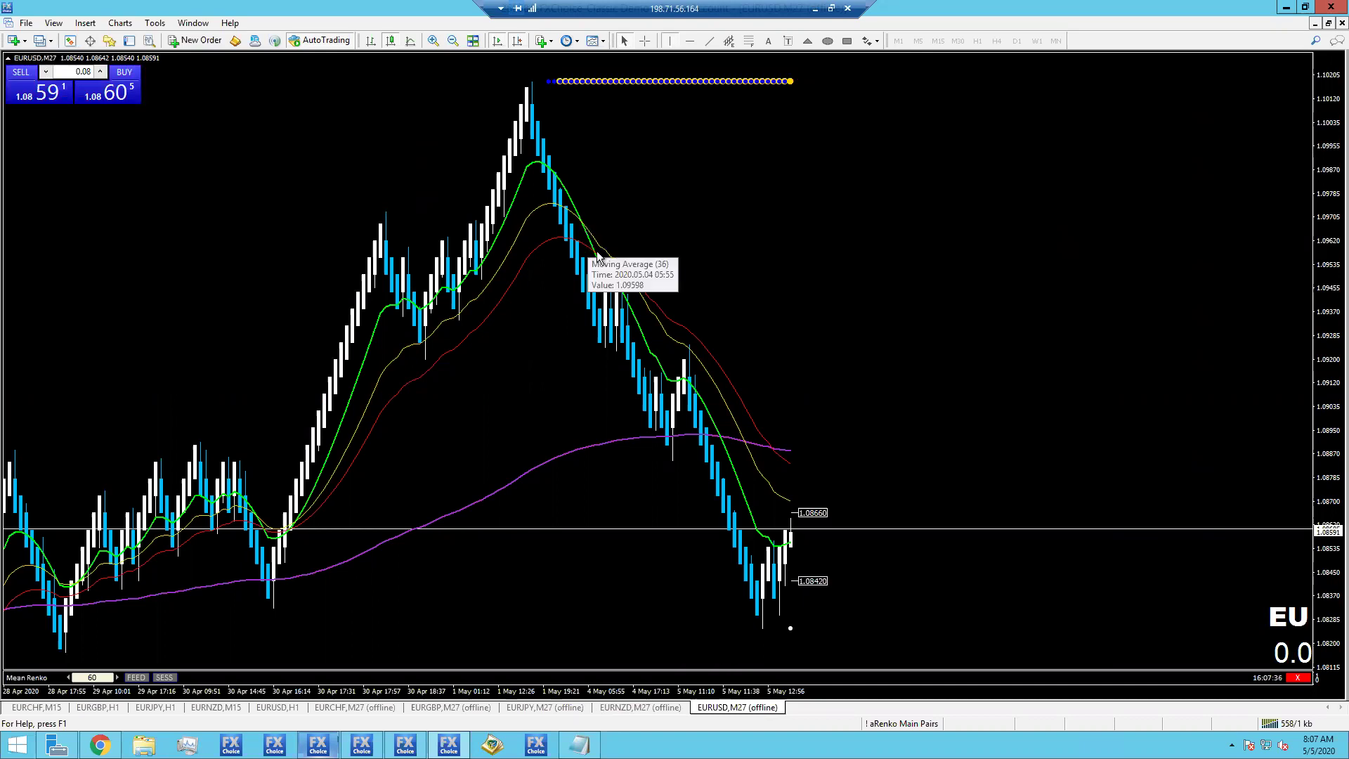
pyautogui.click(593, 67)
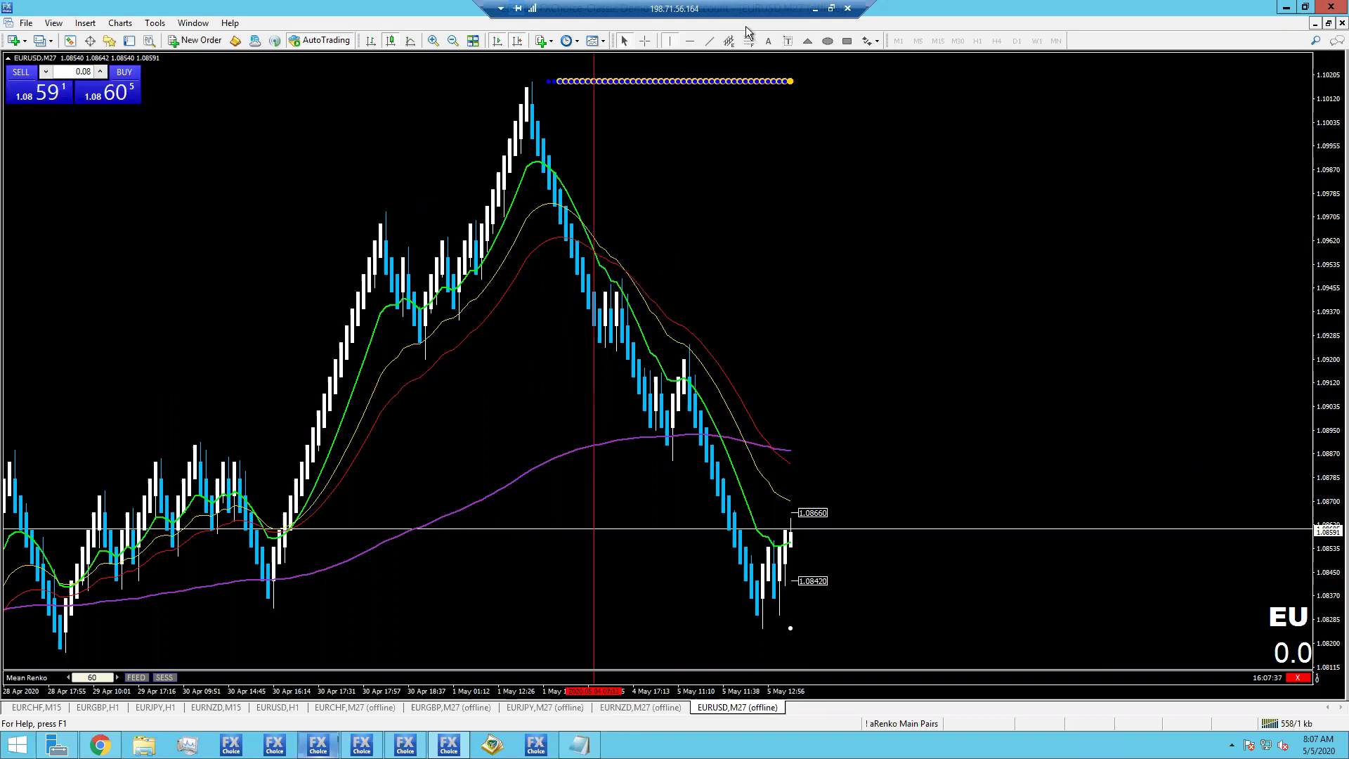
# Draw a Fibonacci retracement on EURUSD from the 5 May swing high to the latest low, and mark a rectangular zone around its 61.8 level.
pyautogui.click(747, 40)
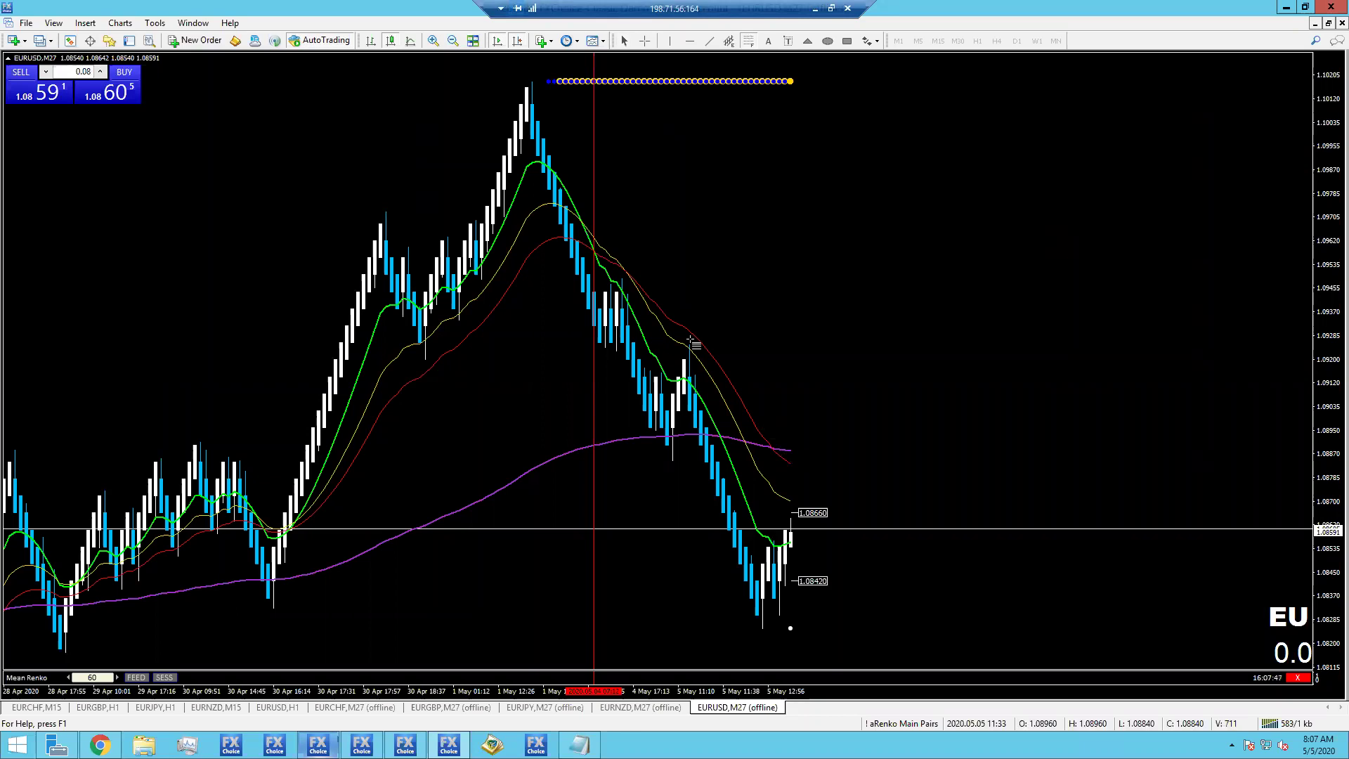
pyautogui.moveTo(689, 344); pyautogui.dragTo(732, 630)
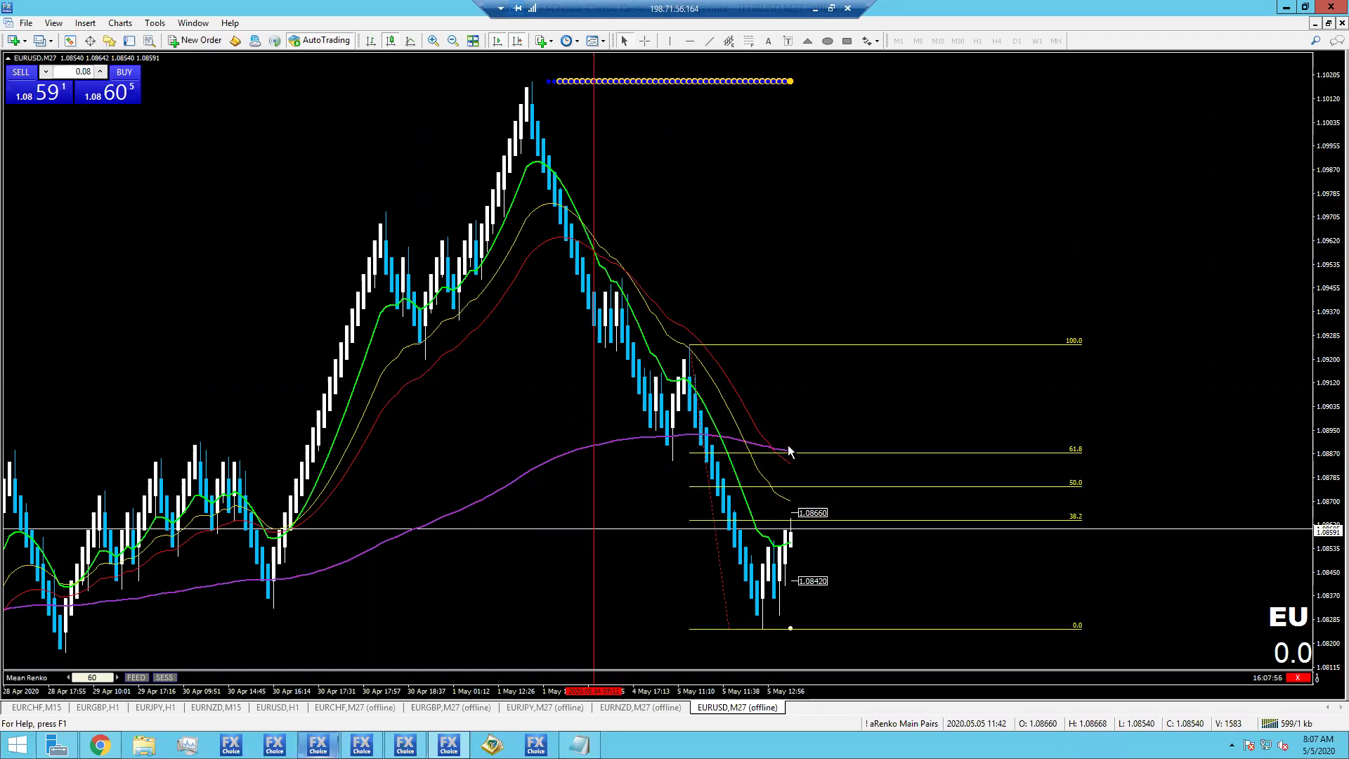
pyautogui.click(846, 40)
pyautogui.moveTo(1097, 454); pyautogui.dragTo(1105, 459)
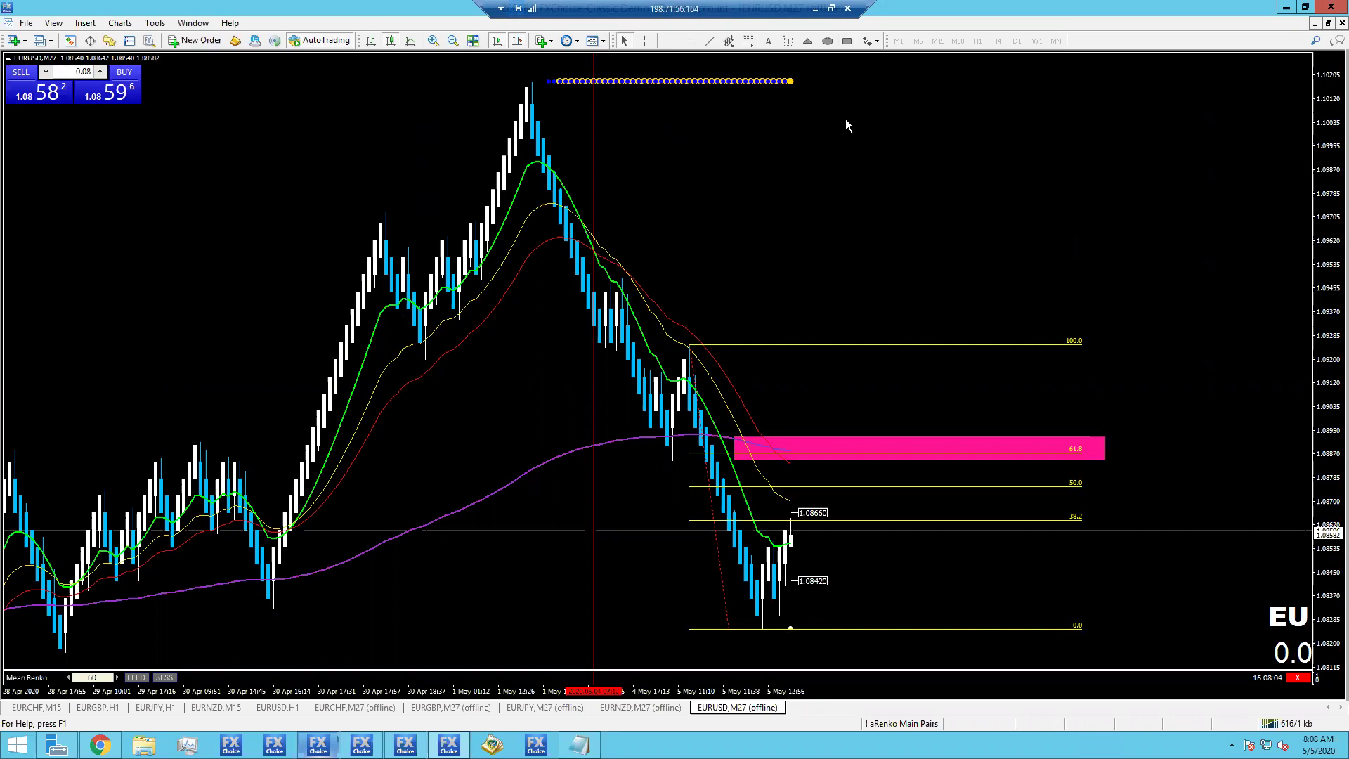
# Draw a two-leg trend line projection on EURUSD from the recent low up to just below the 50.0 level and back down below 0.0.
pyautogui.click(704, 44)
pyautogui.click(788, 626)
pyautogui.click(833, 498)
pyautogui.click(709, 42)
pyautogui.moveTo(834, 498)
pyautogui.mouseDown()
pyautogui.moveTo(882, 638)
pyautogui.moveTo(917, 654)
pyautogui.mouseUp()
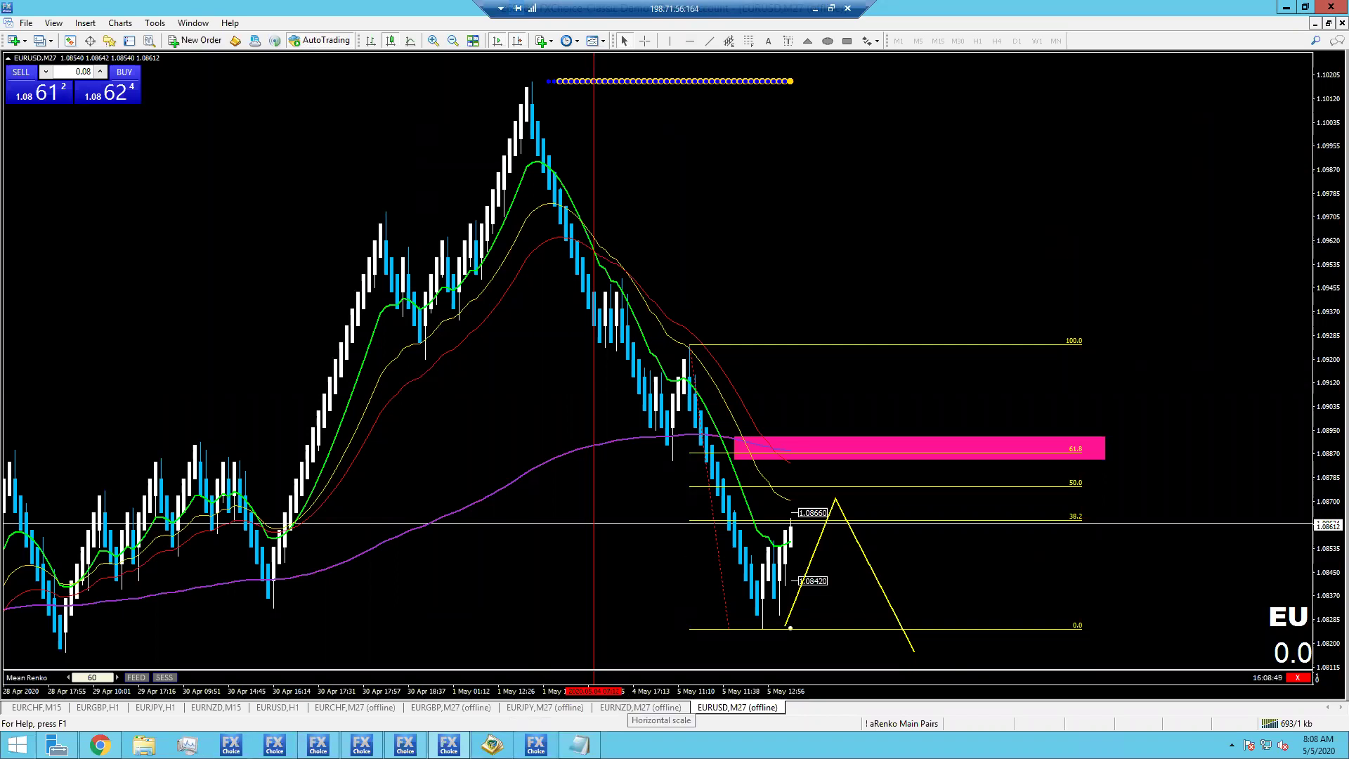
# Switch to the terminal holding the GBP pairs, dismiss the Mean Renko alert, and look through the GBPAUD, GBPCAD and GBPCHF M61 charts.
pyautogui.click(382, 724)
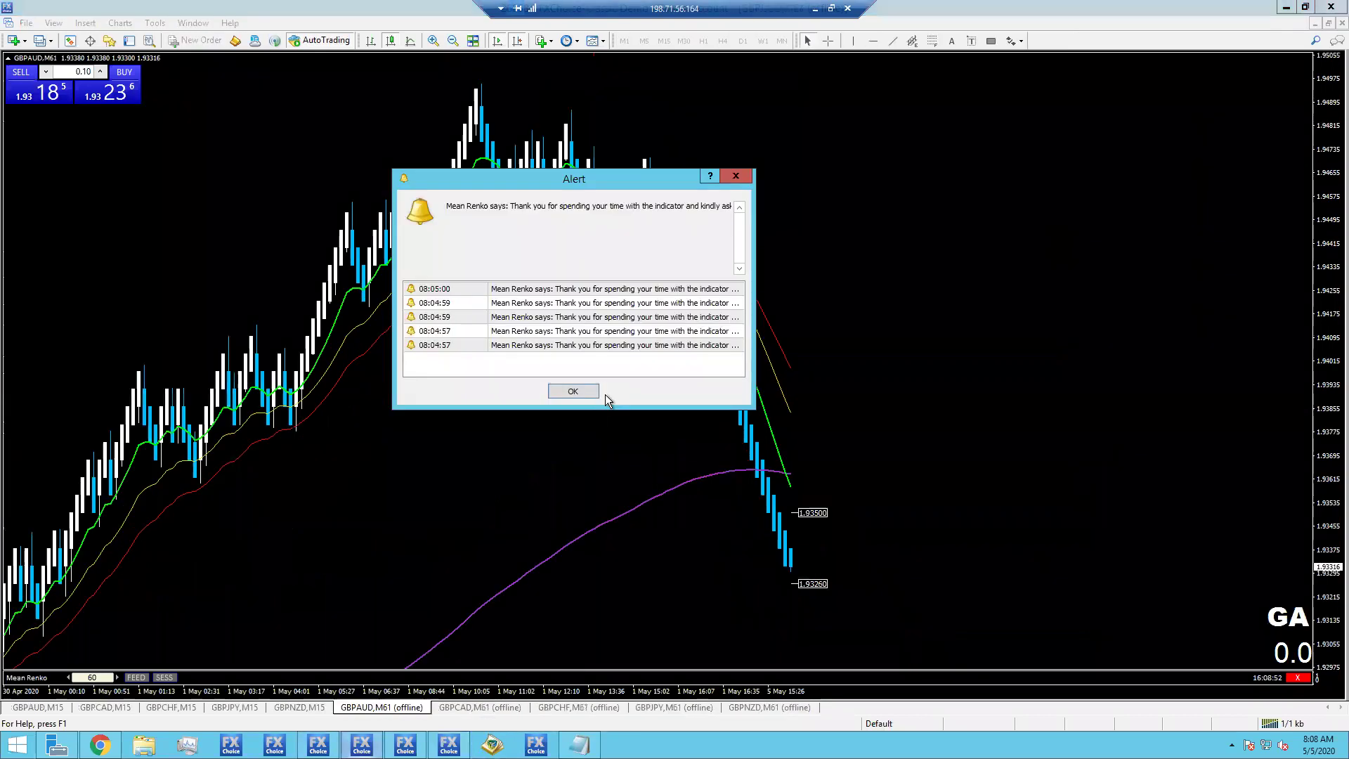
pyautogui.click(589, 395)
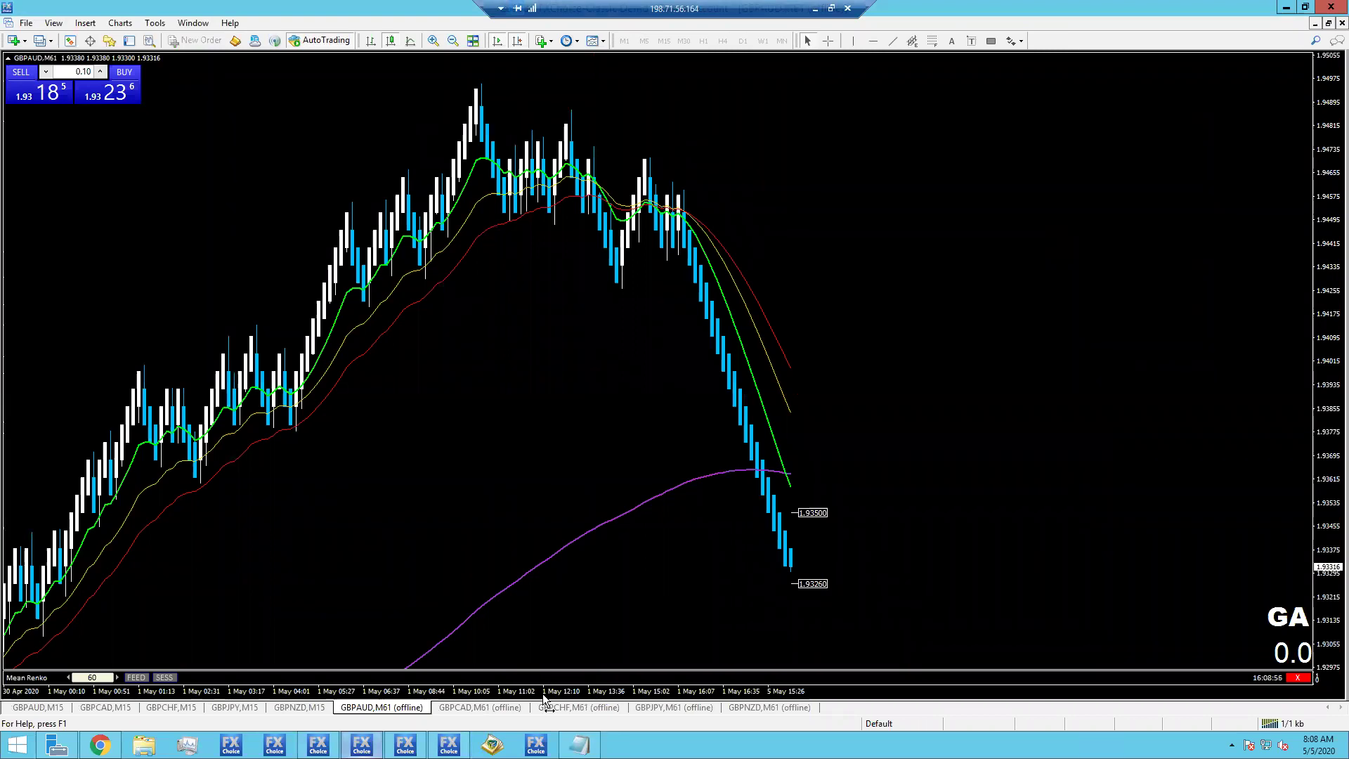
pyautogui.click(515, 711)
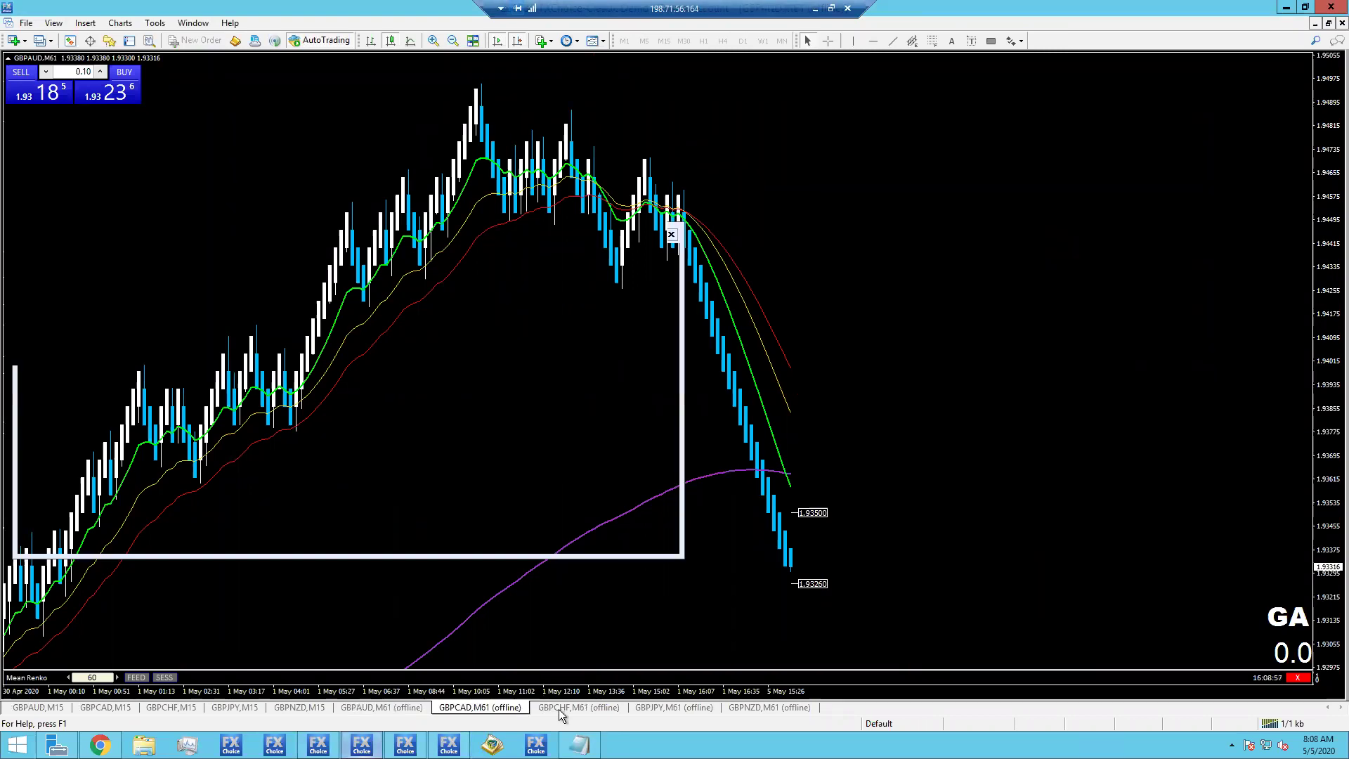
pyautogui.click(601, 712)
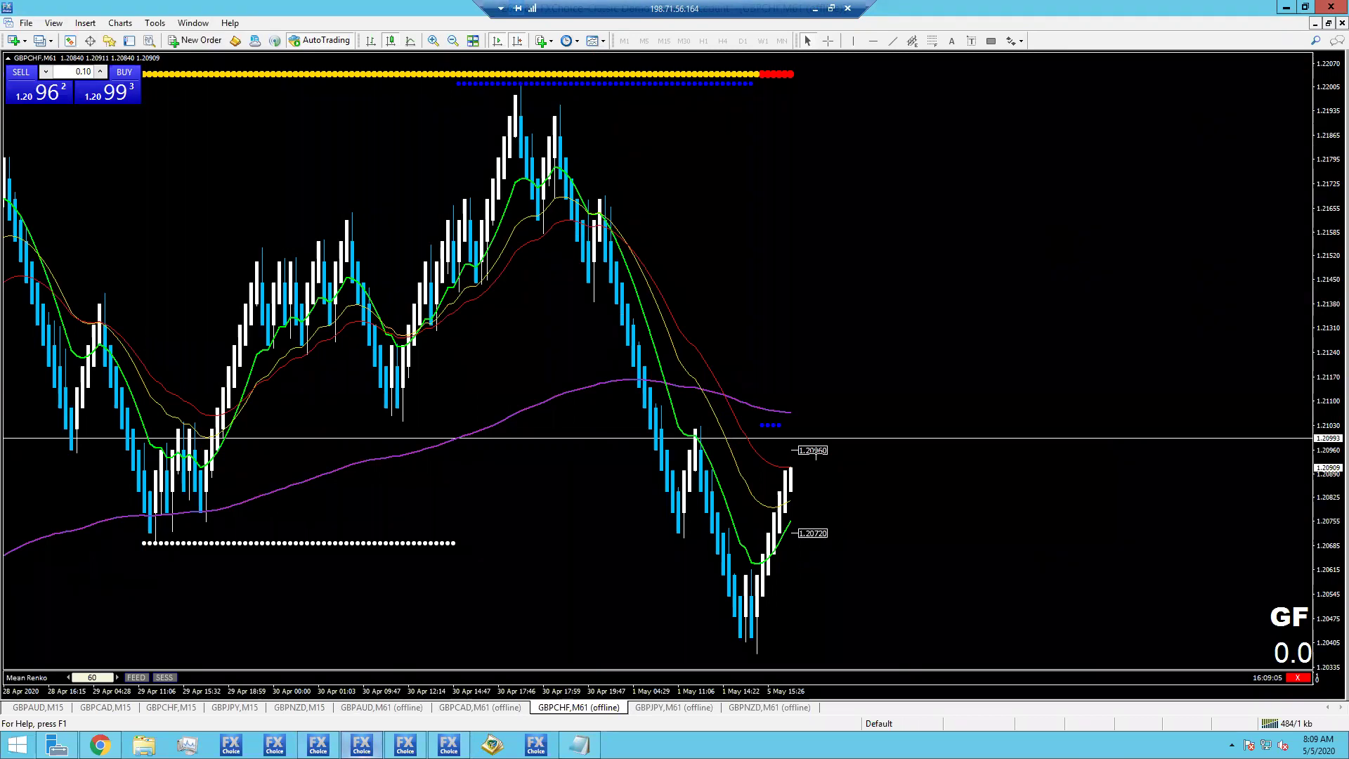
# Measure the potential downward move on the GBPCHF M61 chart from the latest bar to near the recent low.
pyautogui.middleClick(713, 437)
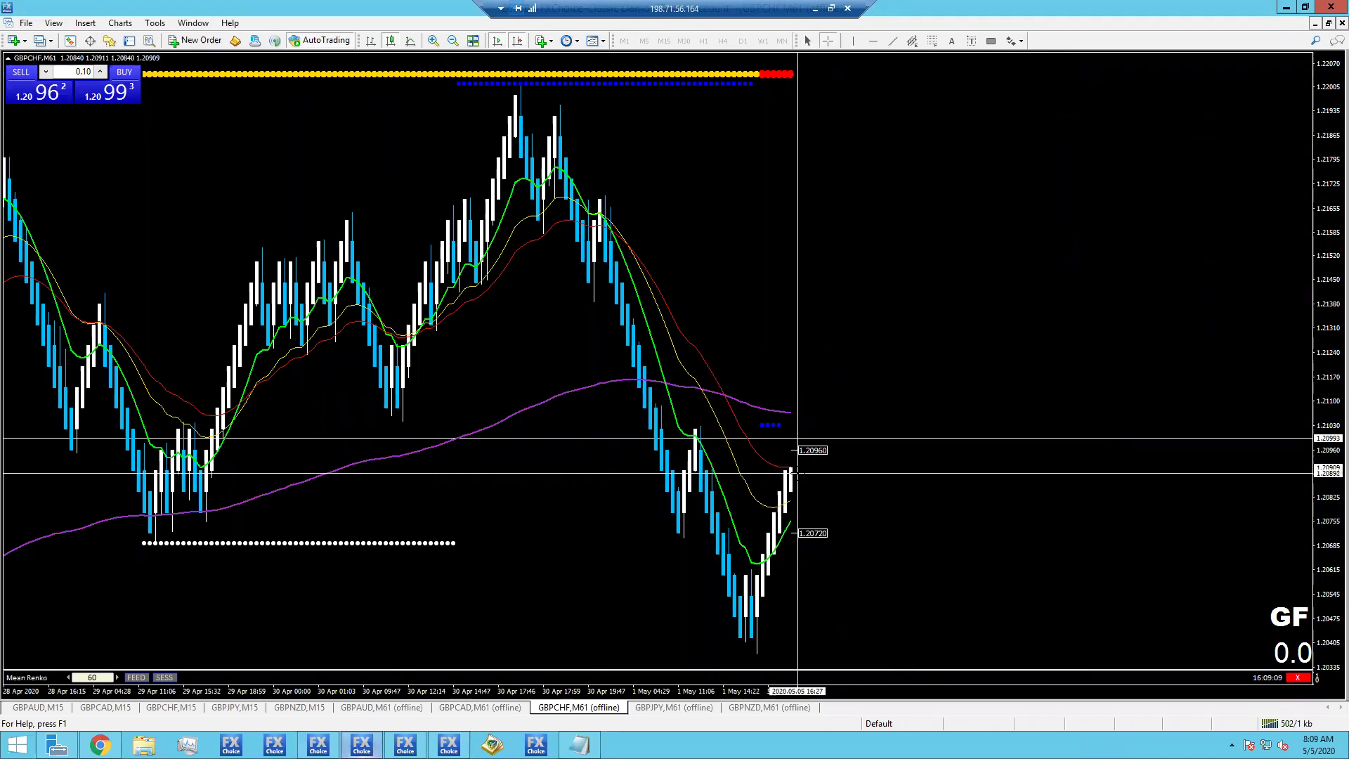
pyautogui.click(798, 453)
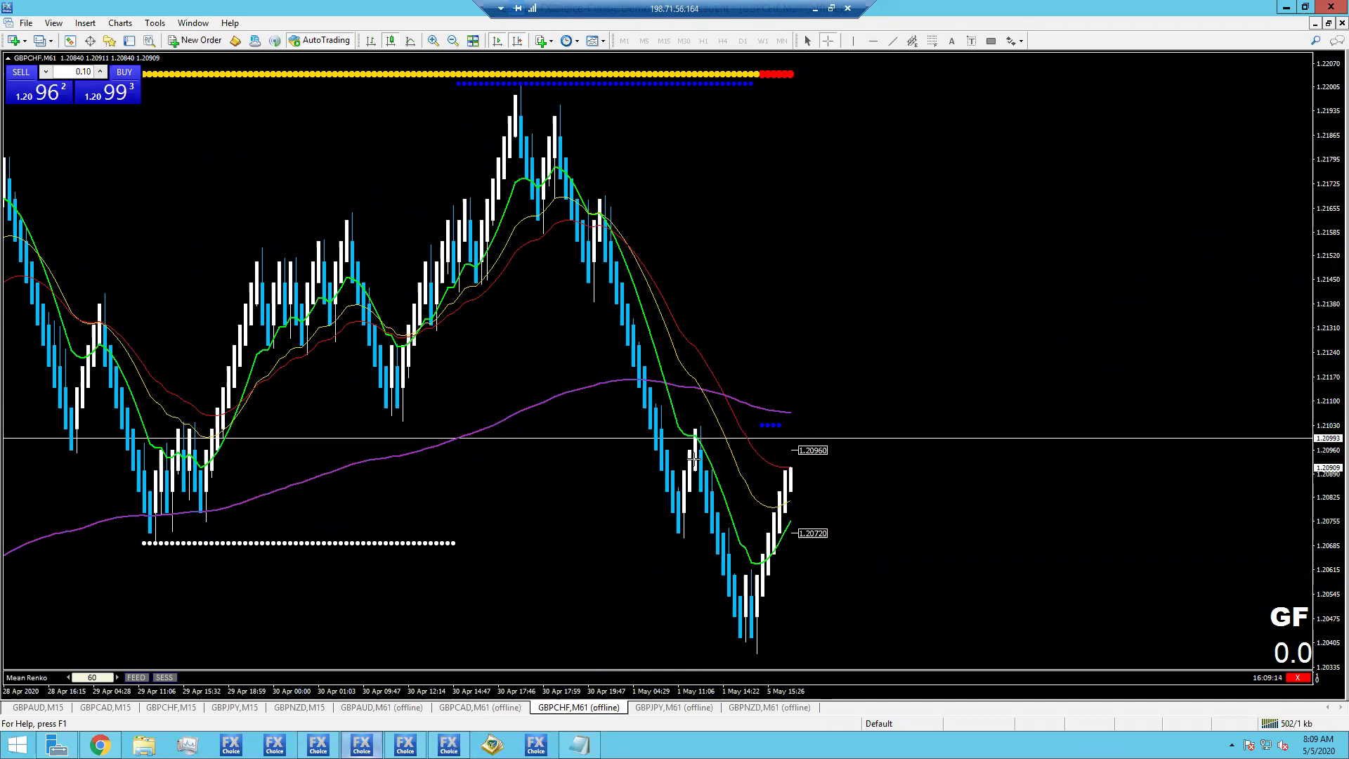
pyautogui.middleClick(742, 572)
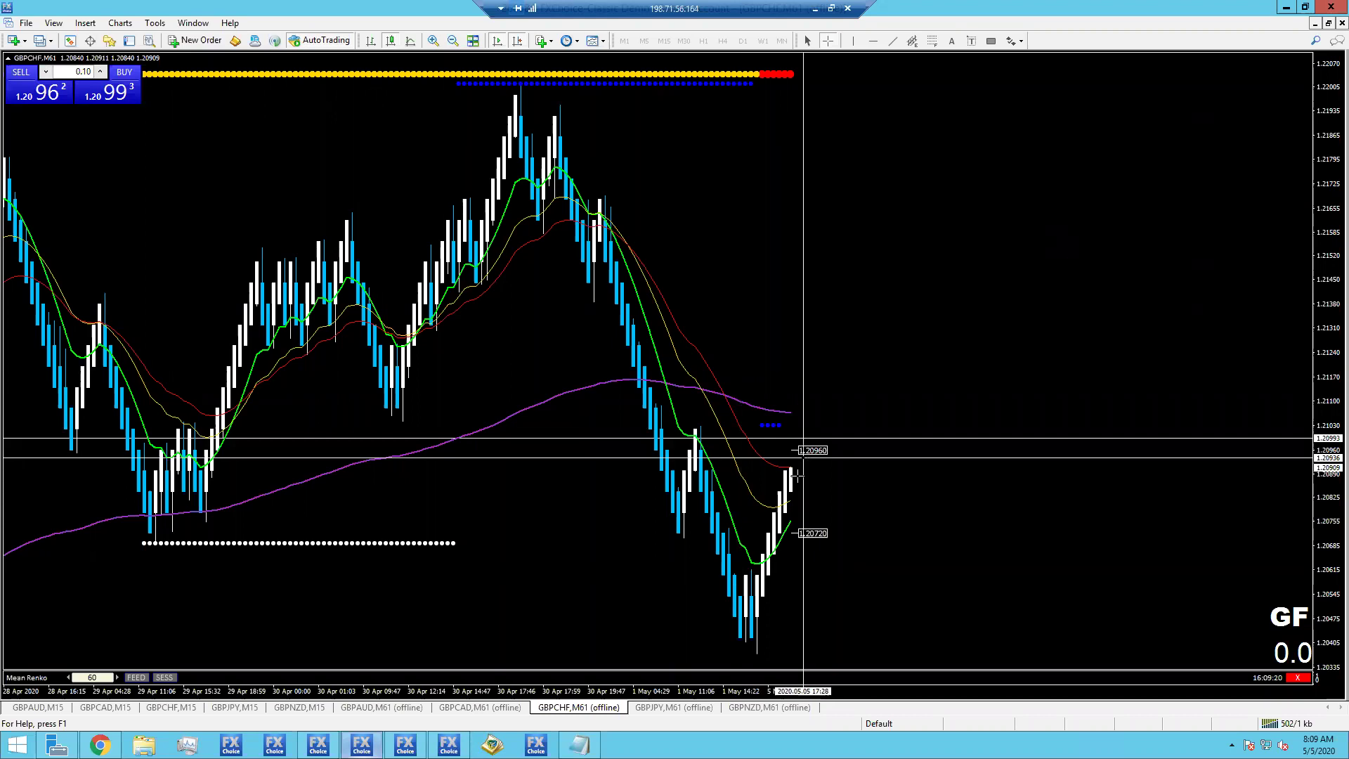
pyautogui.moveTo(836, 616); pyautogui.dragTo(838, 639)
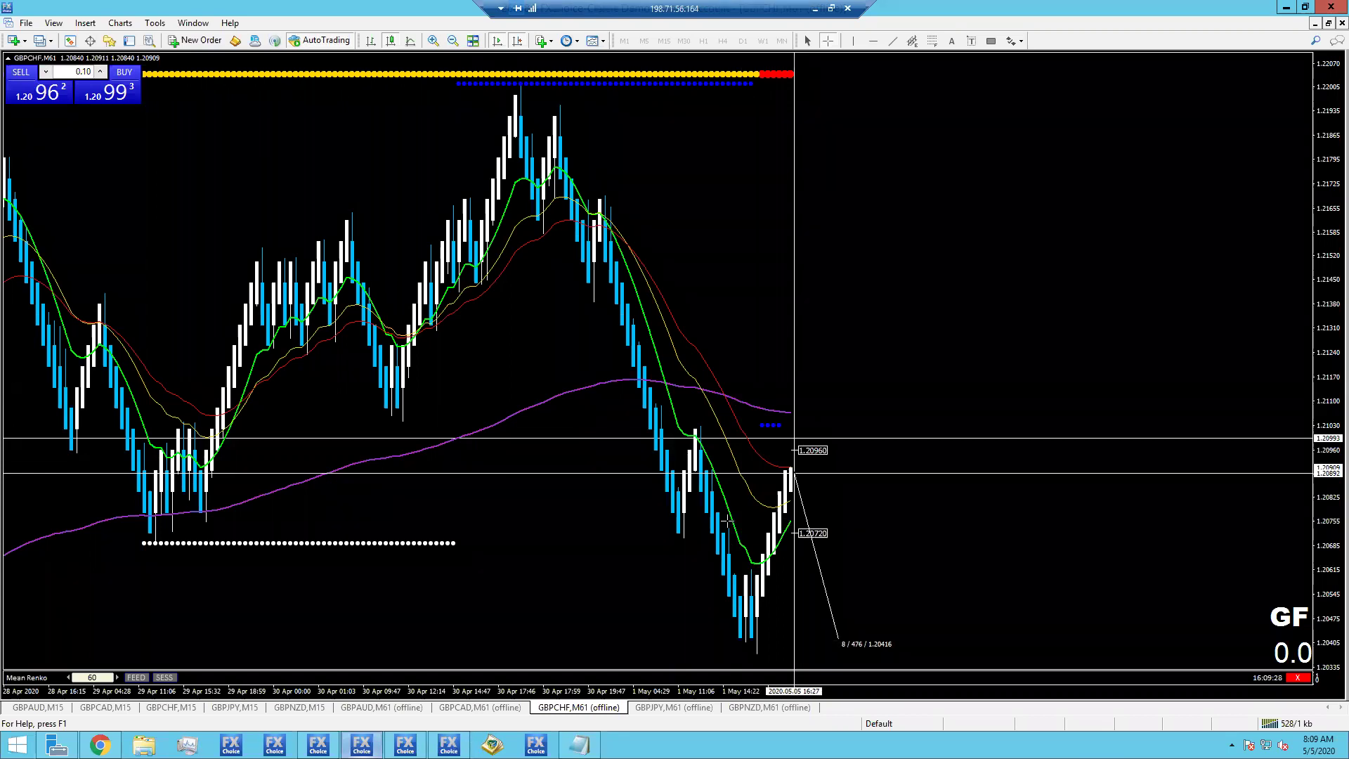
# Measure on GBPCHF M61 from the latest bar down toward the recent low and up toward the 200-period moving average.
pyautogui.moveTo(728, 519); pyautogui.dragTo(829, 602)
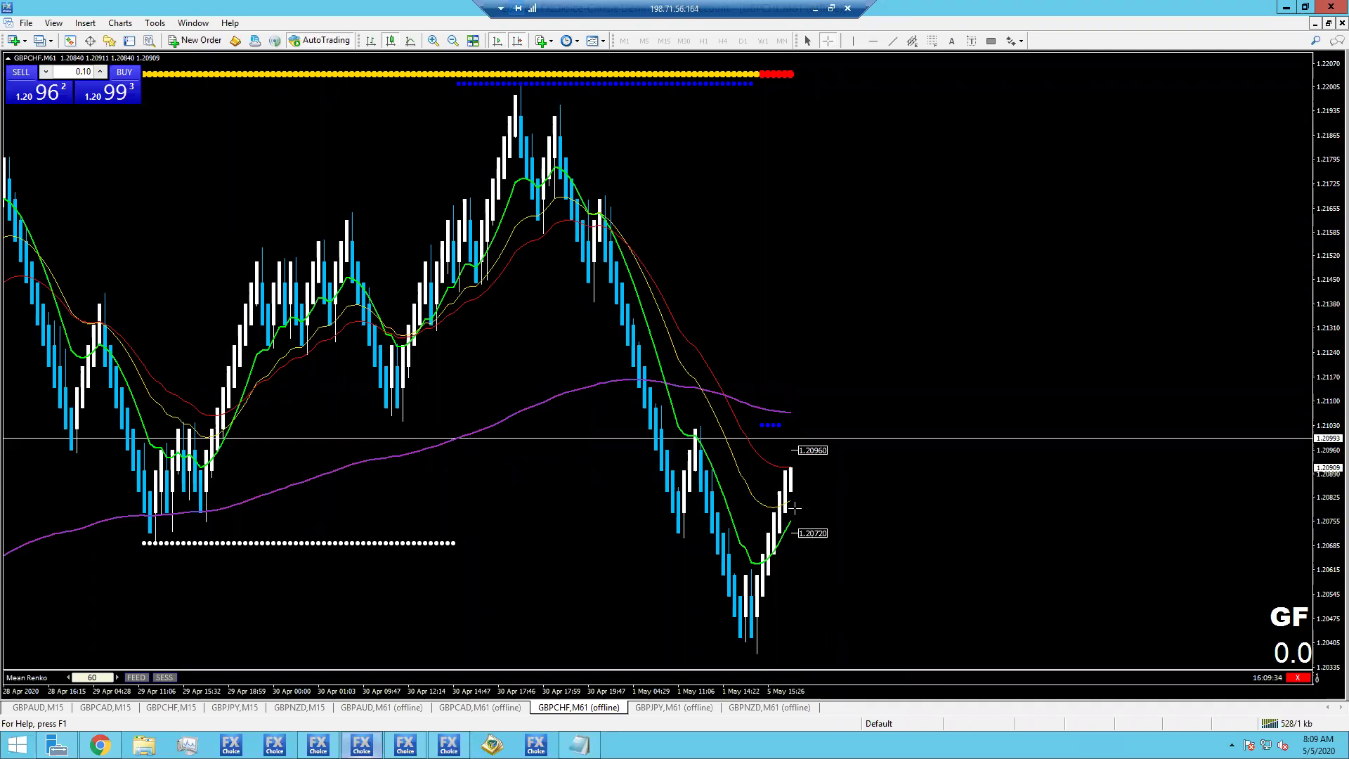
pyautogui.middleClick(798, 472)
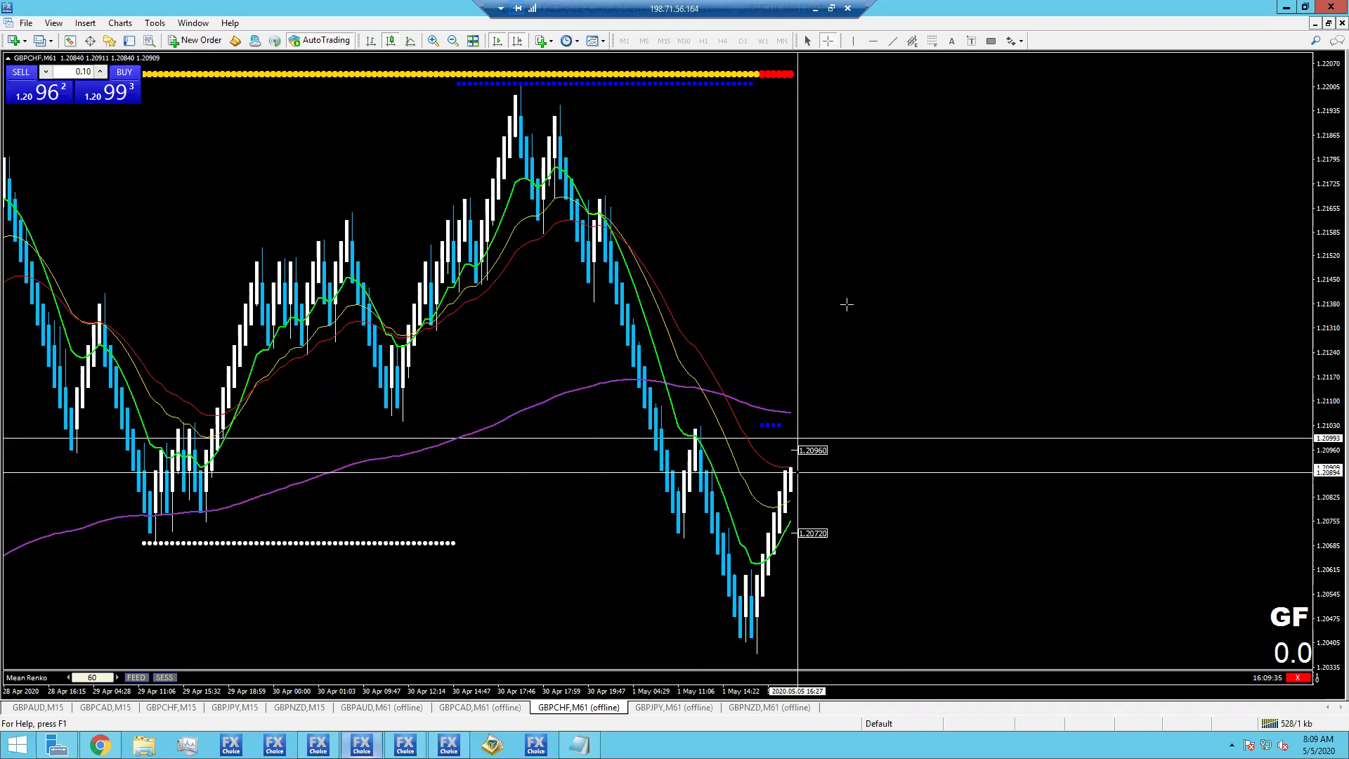
pyautogui.moveTo(795, 467); pyautogui.dragTo(792, 406)
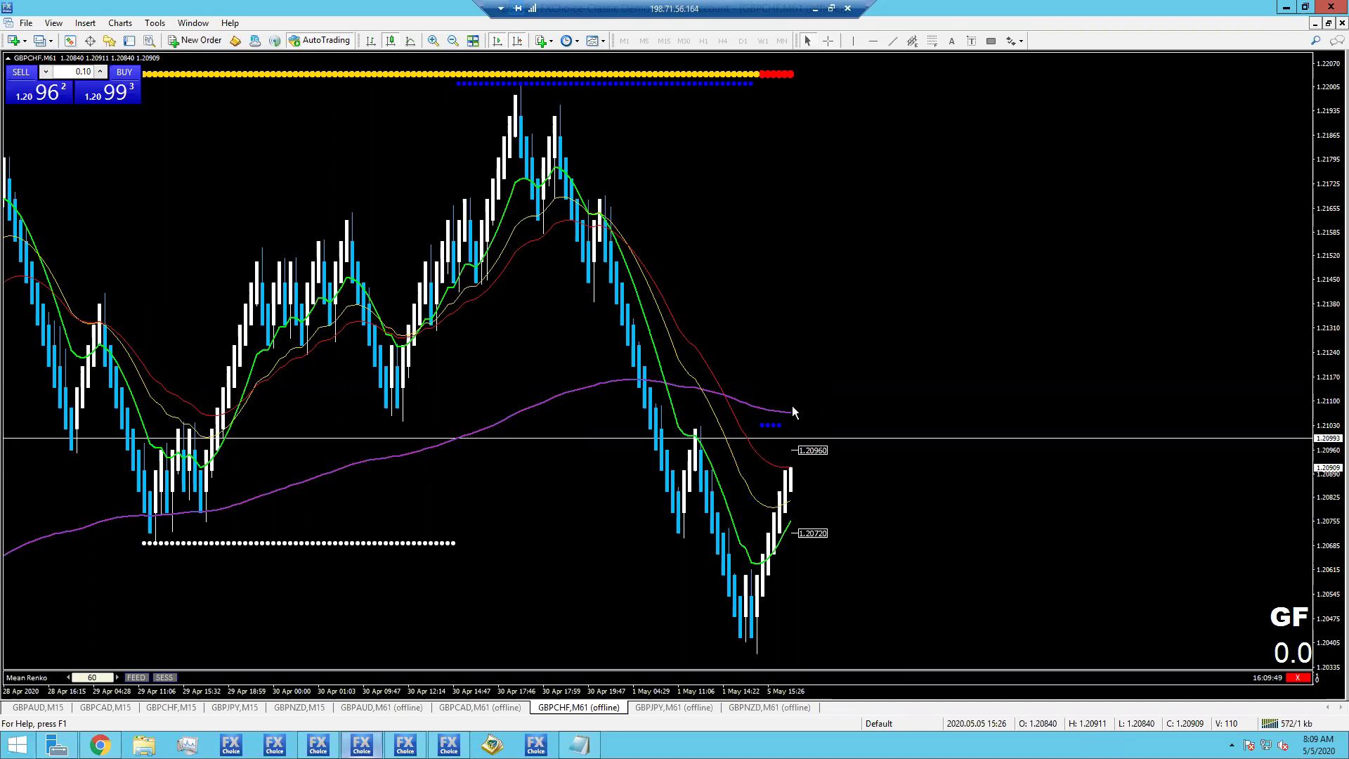
pyautogui.middleClick(794, 408)
pyautogui.middleClick(797, 436)
pyautogui.moveTo(790, 456)
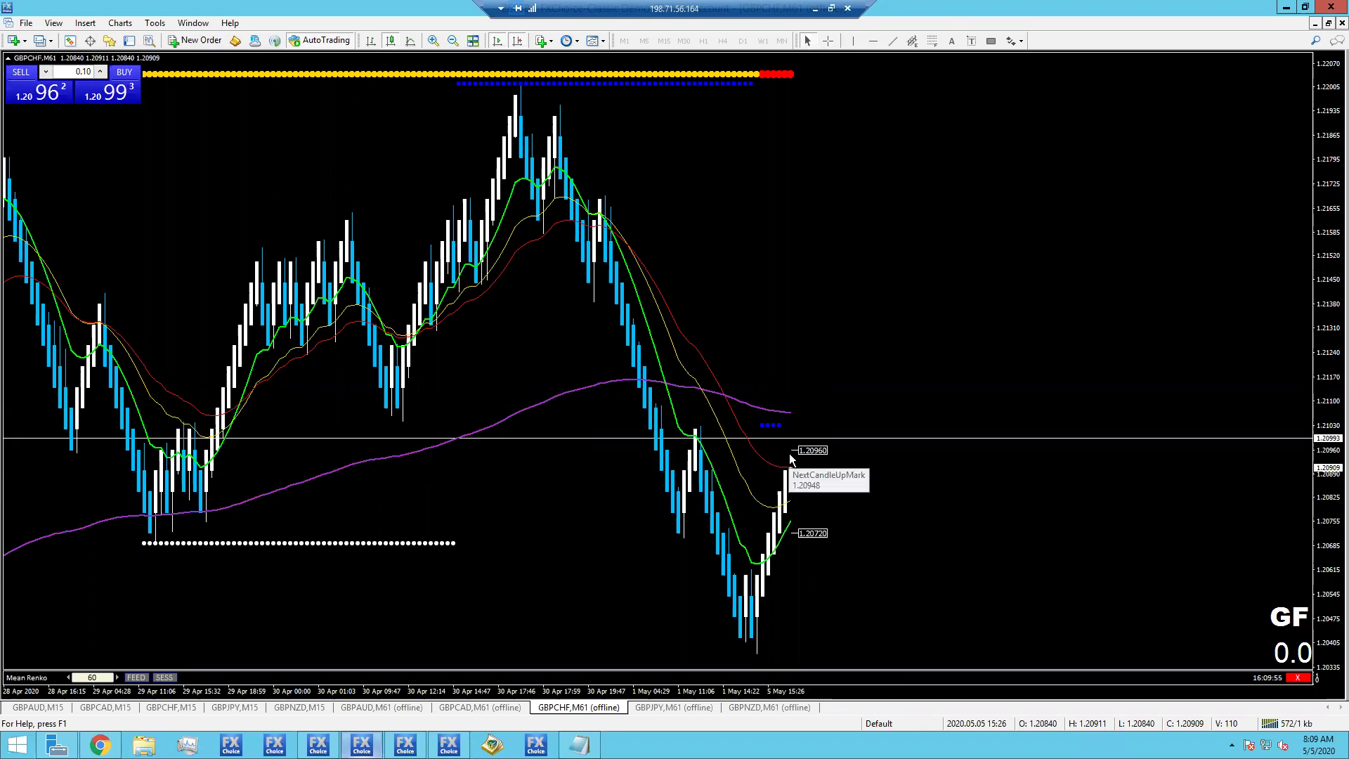
# Look through the GBPJPY and GBPNZD M61 charts for setups.
pyautogui.click(673, 707)
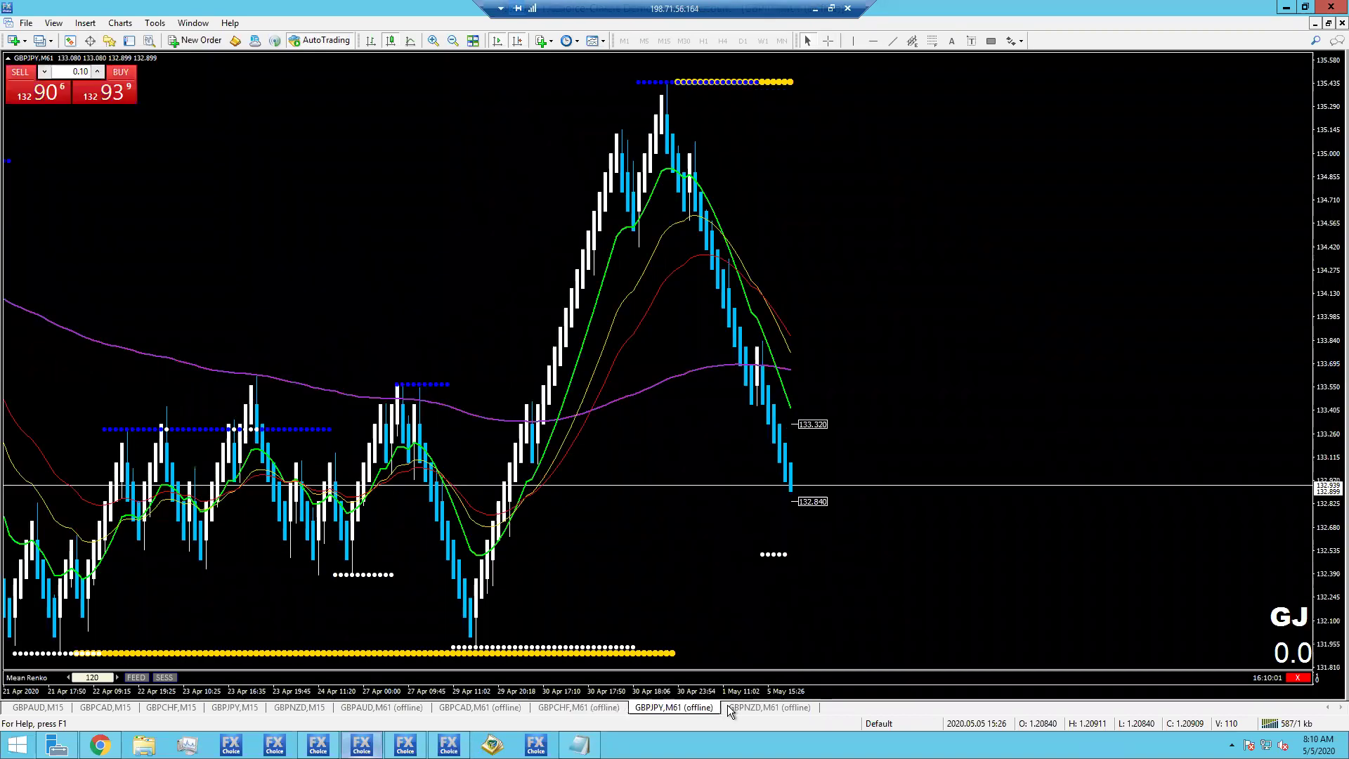
pyautogui.click(772, 706)
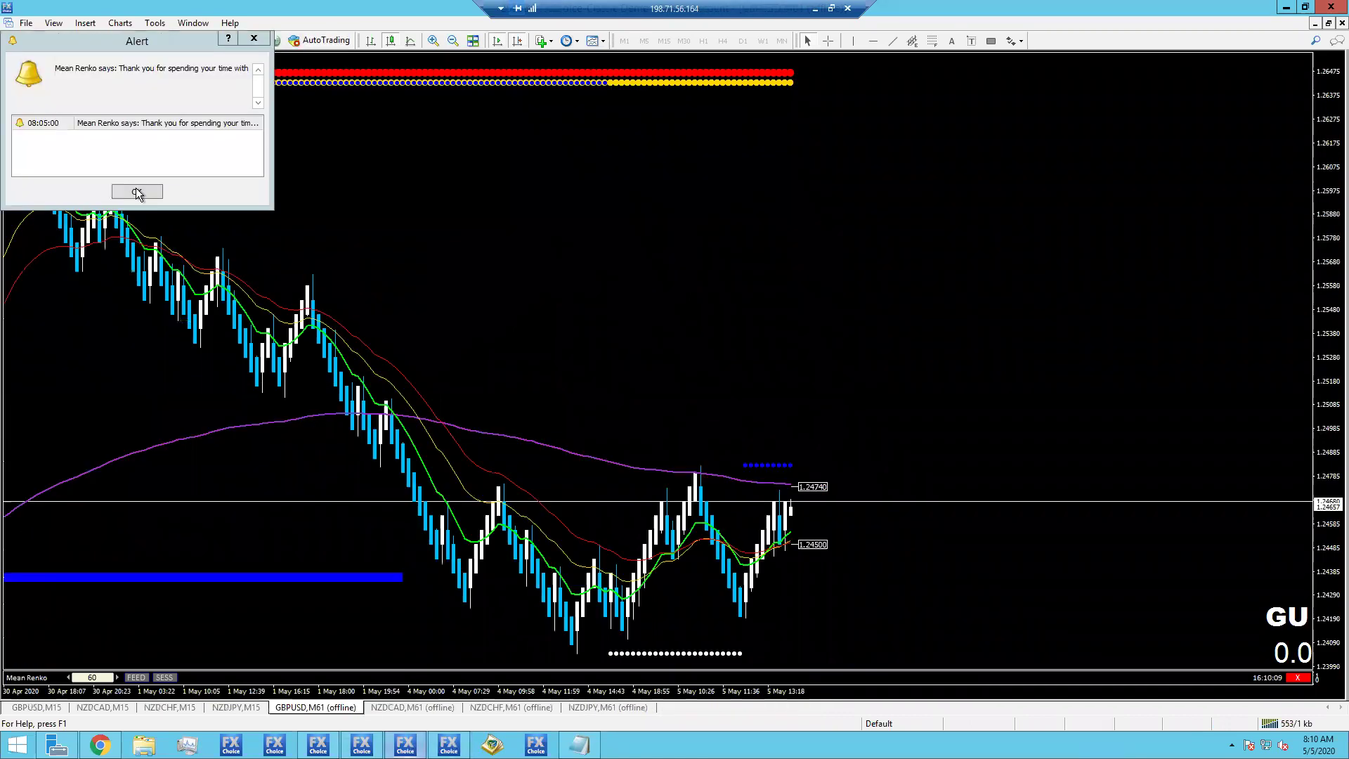
# In the GBPUSD and NZD pairs terminal, dismiss the Mean Renko alert and examine the GBPUSD, NZDCAD and NZDCHF M61 charts.
pyautogui.click(137, 191)
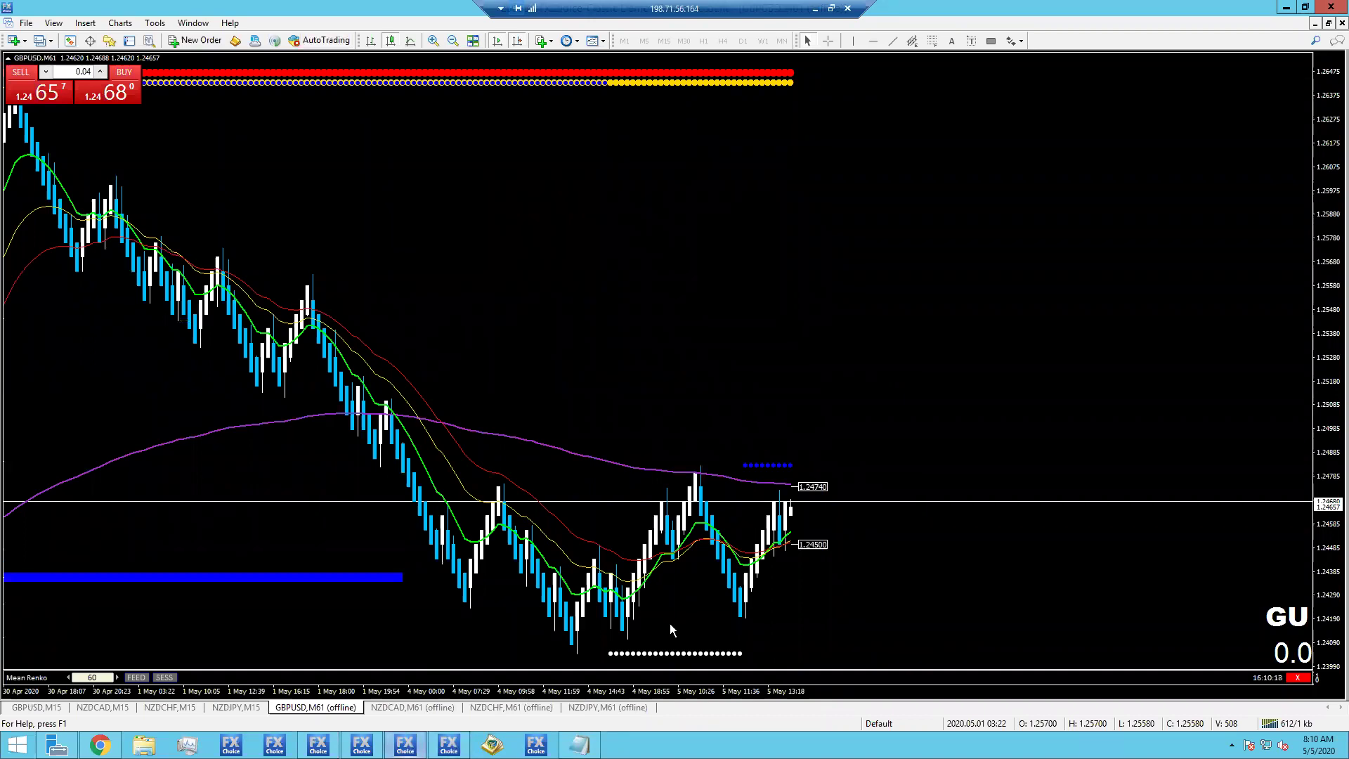
pyautogui.middleClick(711, 560)
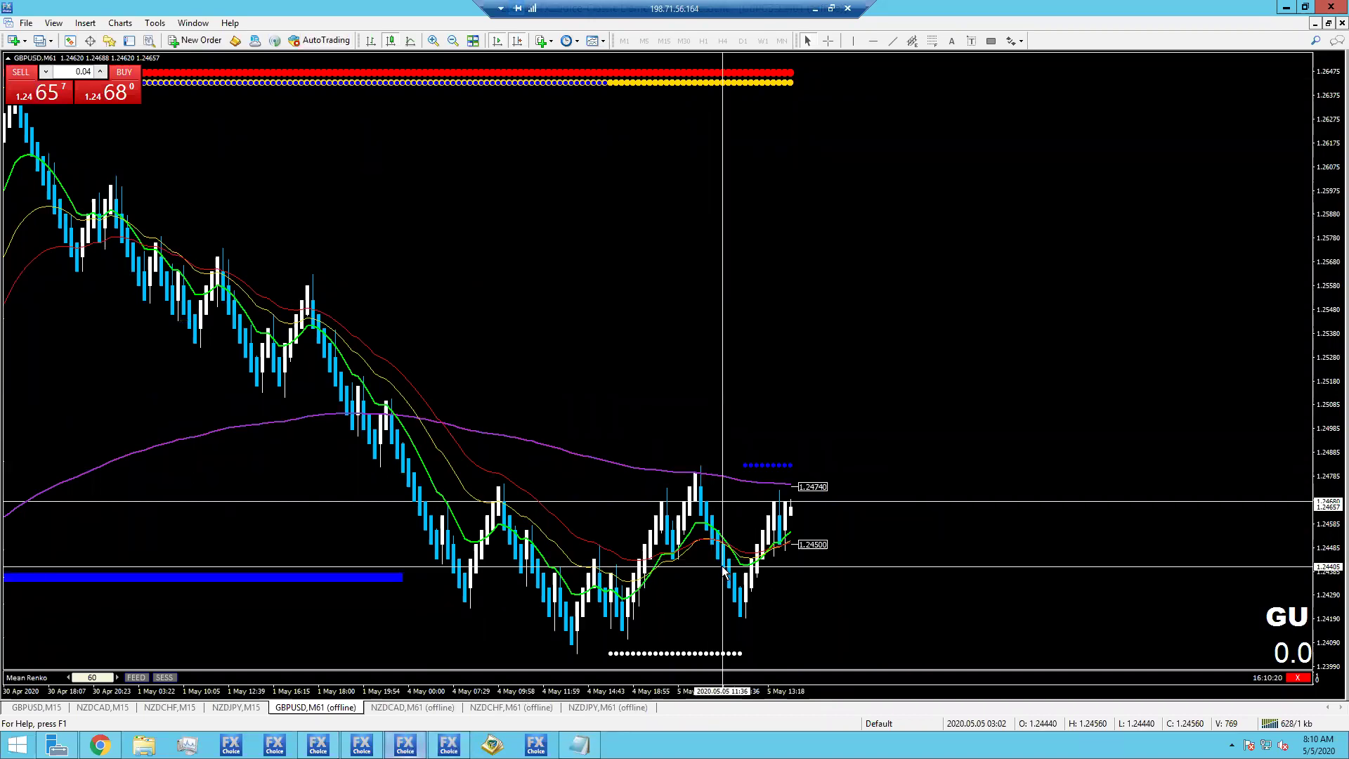
pyautogui.click(414, 707)
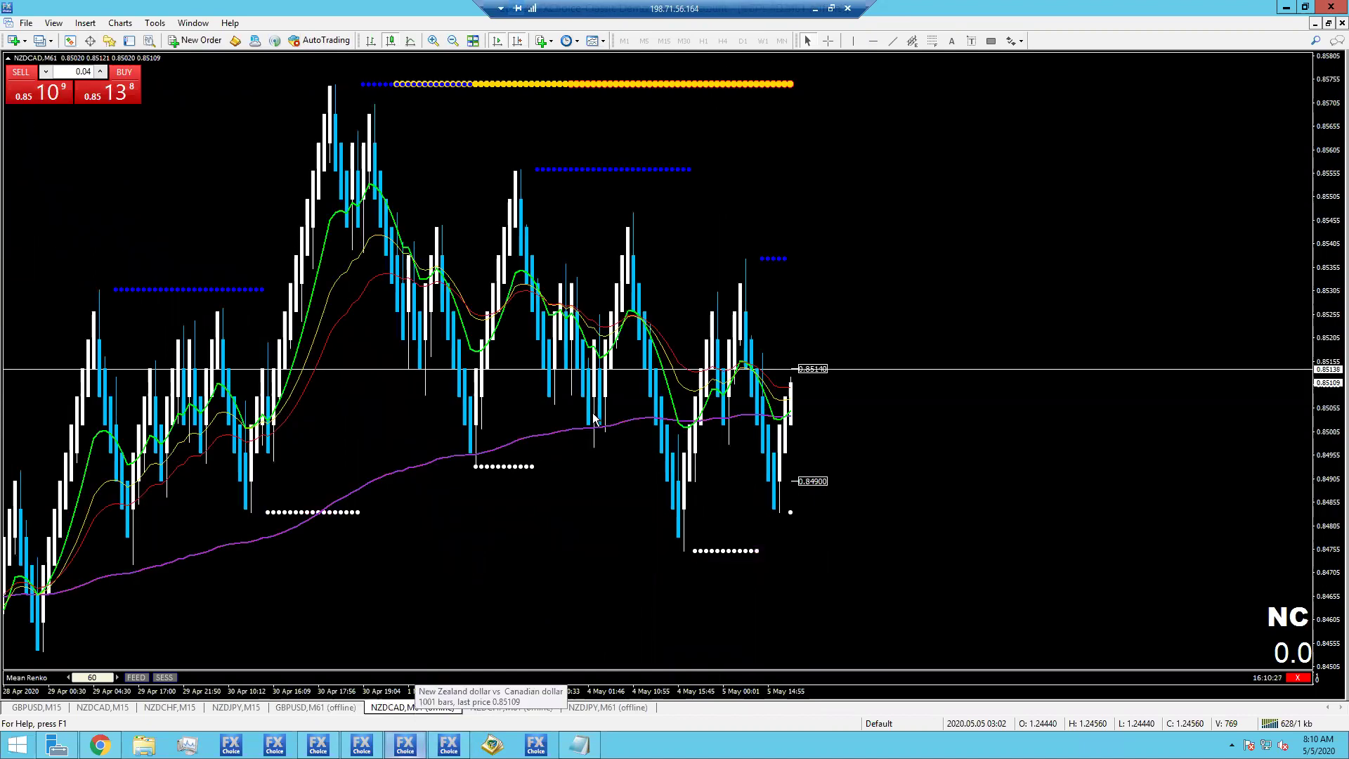
pyautogui.middleClick(593, 245)
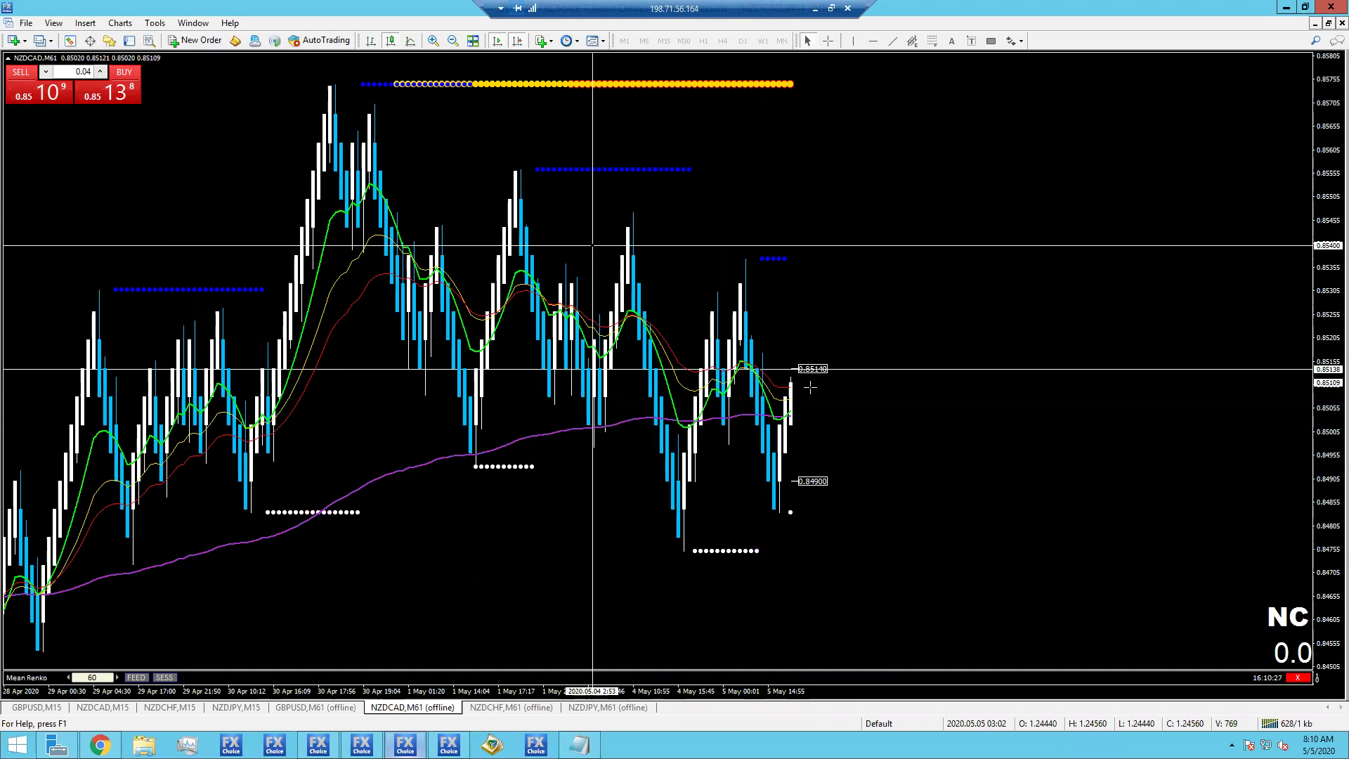
pyautogui.click(514, 711)
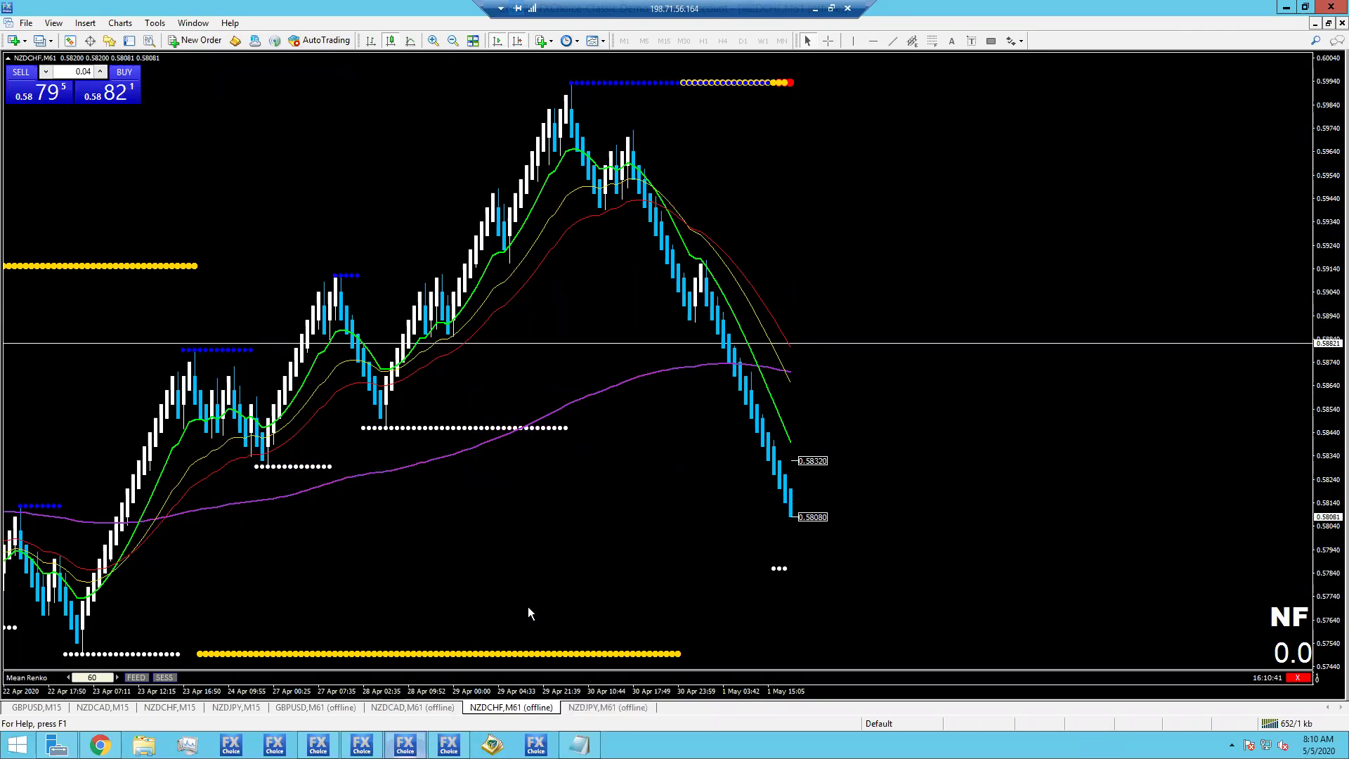
# Examine the NZDJPY M61 chart and measure between the 200-period moving average and the price area below the latest bars.
pyautogui.click(618, 714)
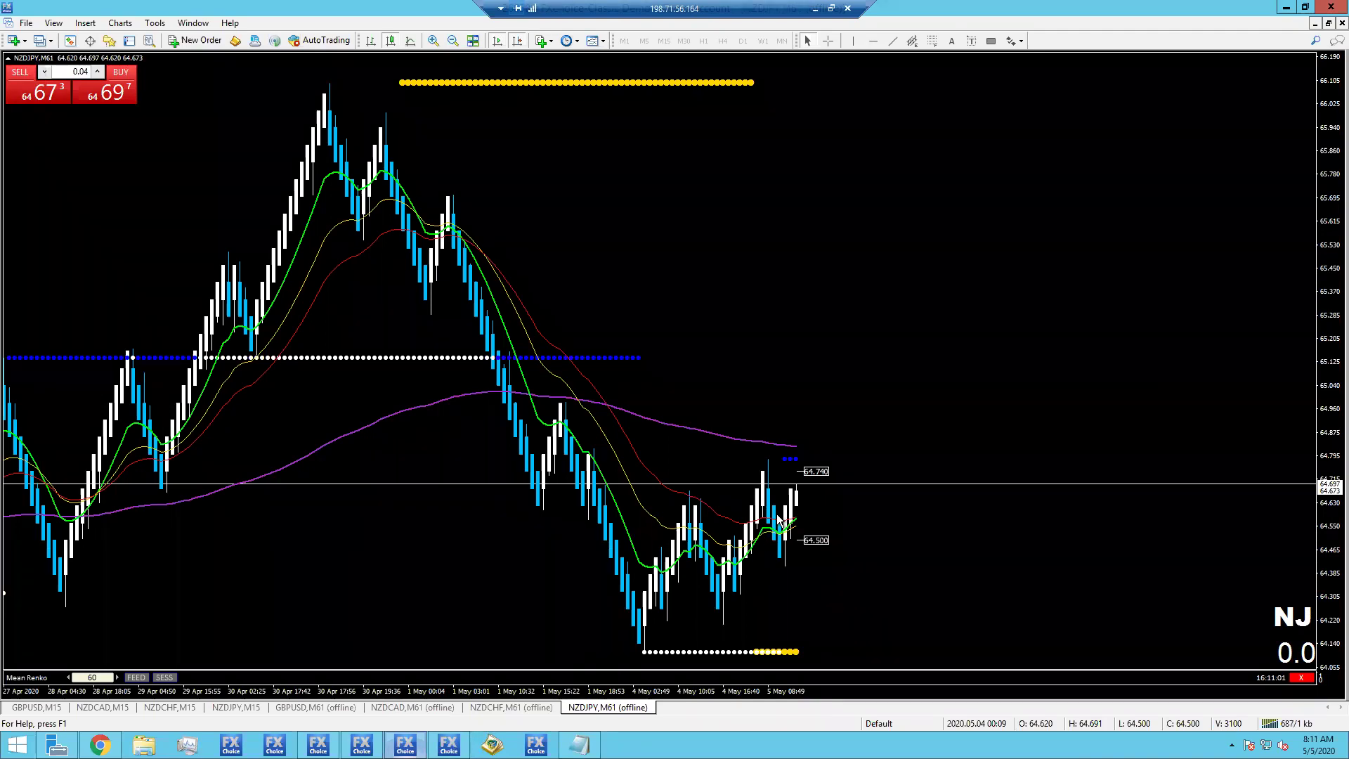
pyautogui.middleClick(808, 457)
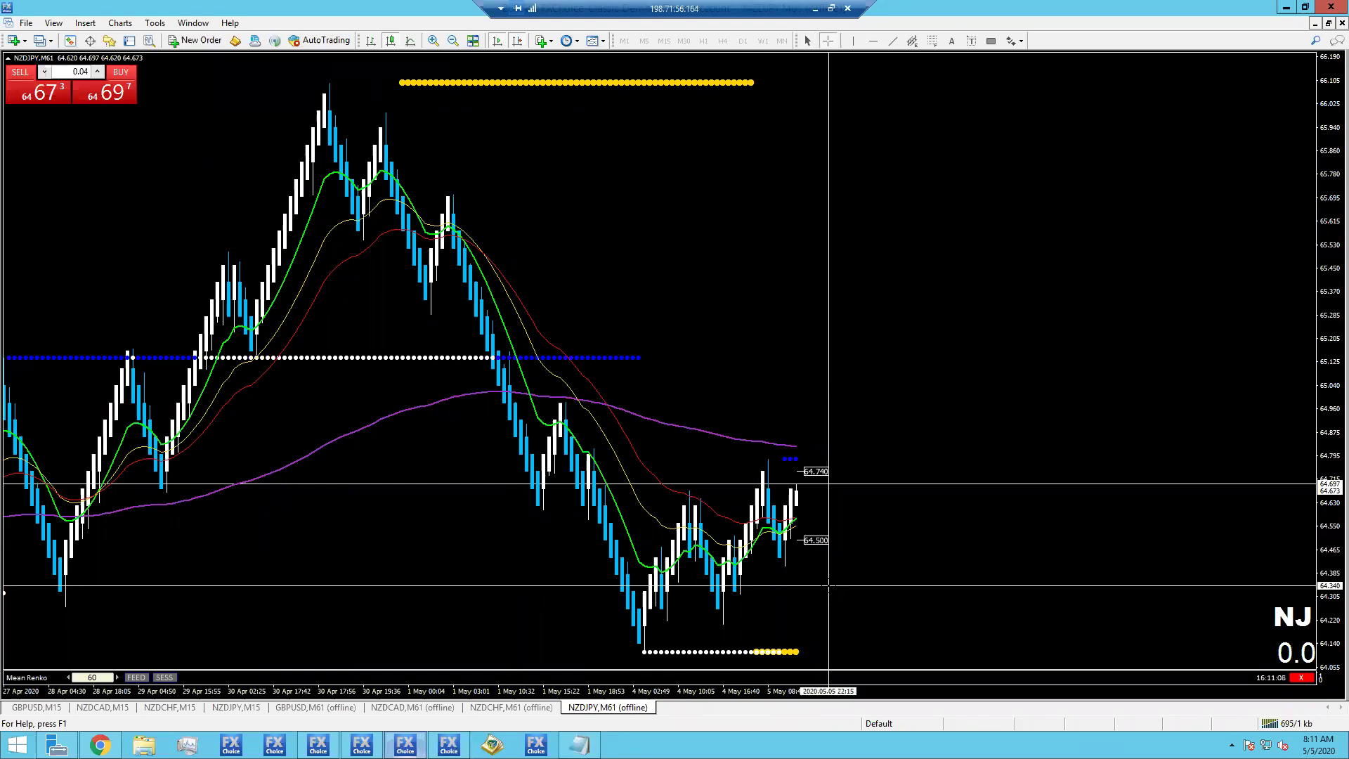
pyautogui.moveTo(829, 585); pyautogui.dragTo(797, 446)
pyautogui.moveTo(795, 446); pyautogui.dragTo(815, 577)
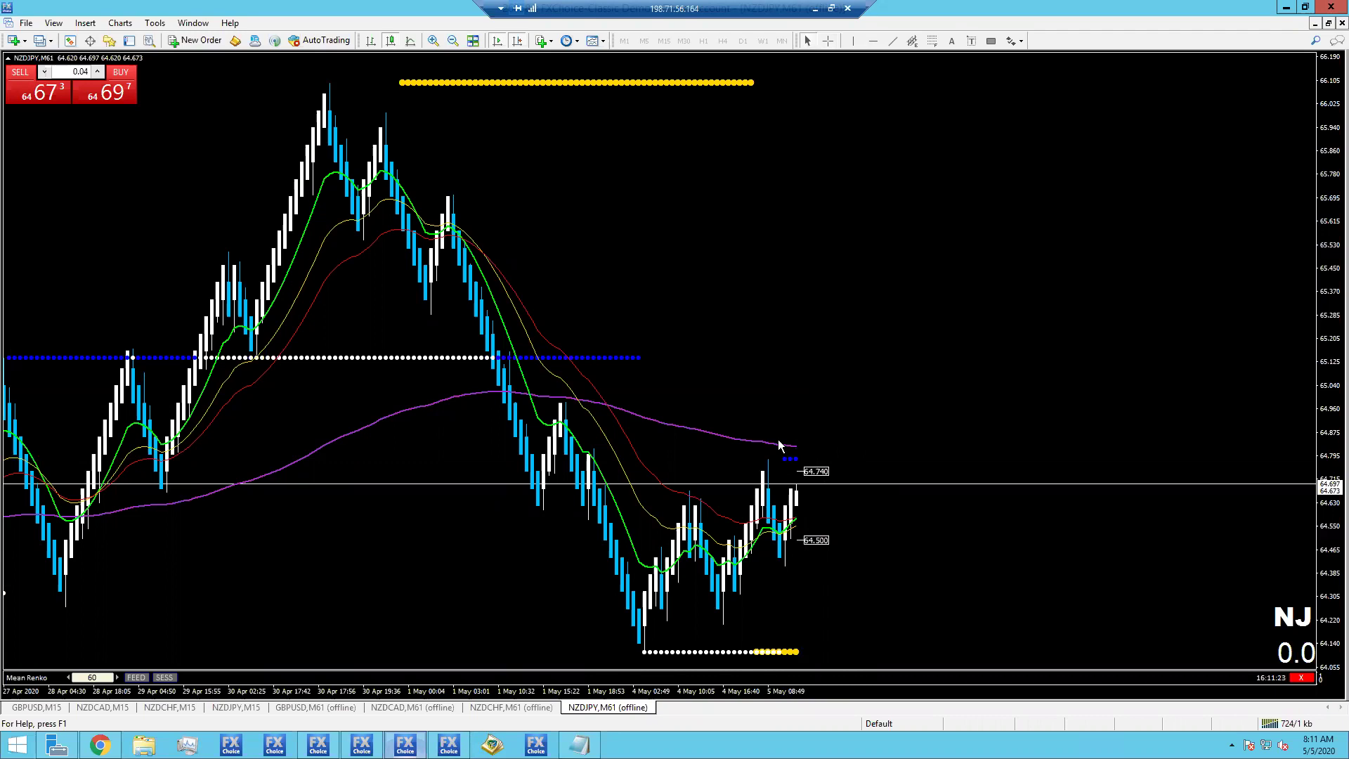
pyautogui.middleClick(812, 455)
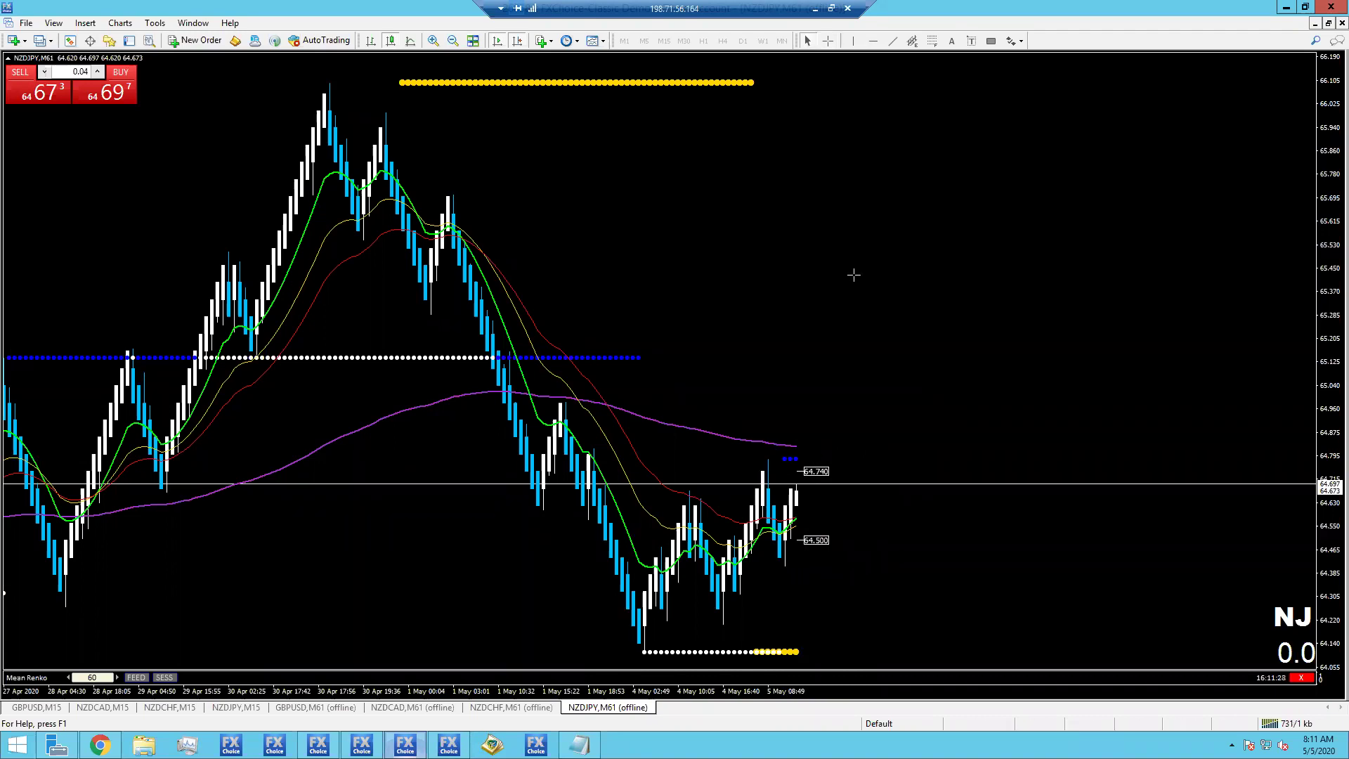
# Mark NZDJPY's 120-size Renko 200-period moving average with a horizontal line at about 64.65, and return the Renko size to 60.
pyautogui.click(117, 676)
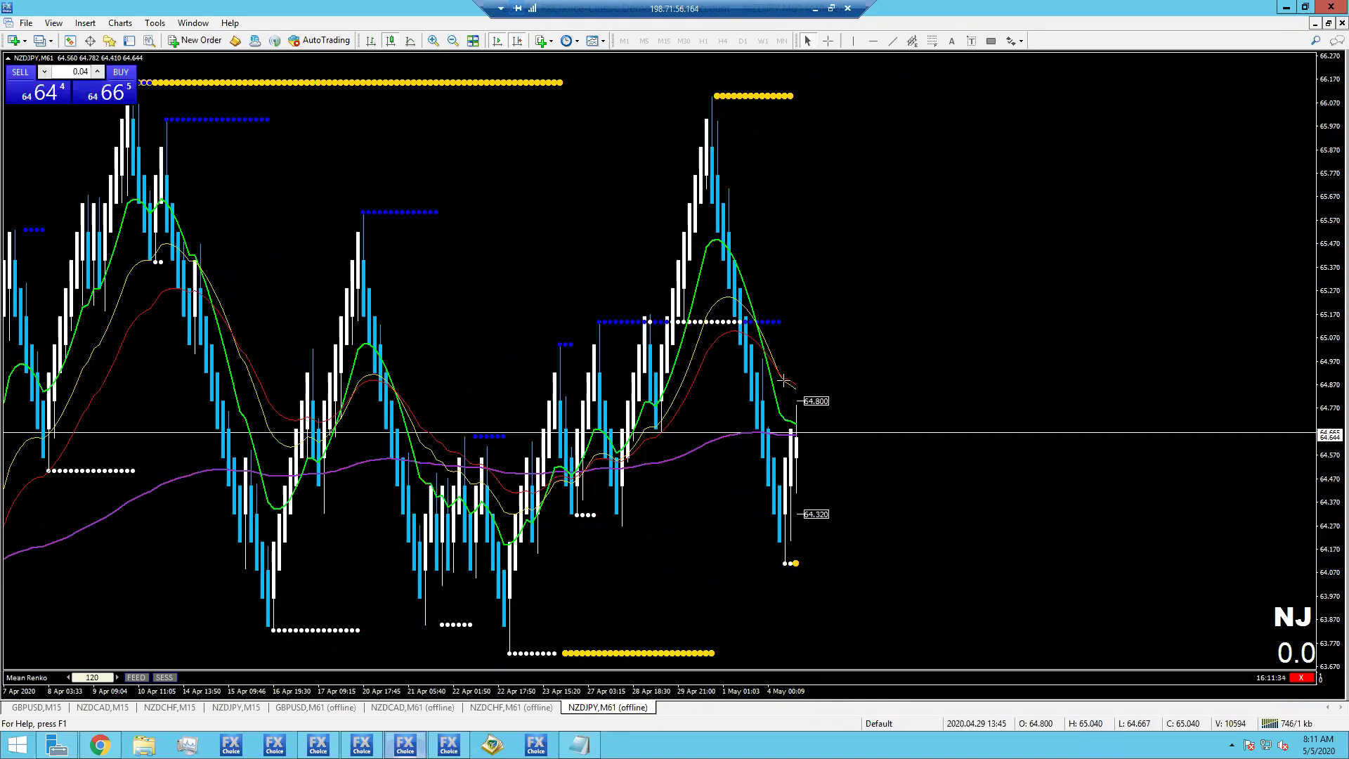
pyautogui.middleClick(796, 421)
pyautogui.moveTo(799, 434)
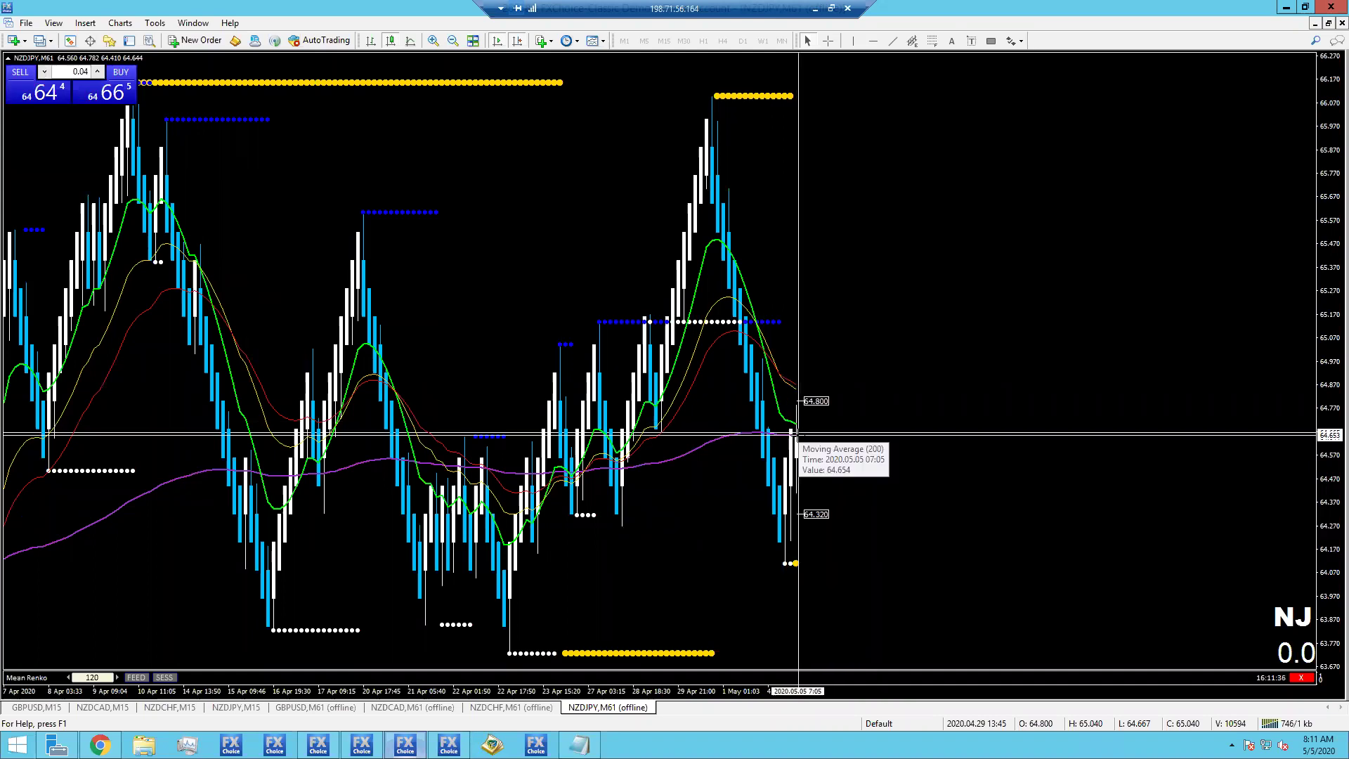
pyautogui.click(872, 41)
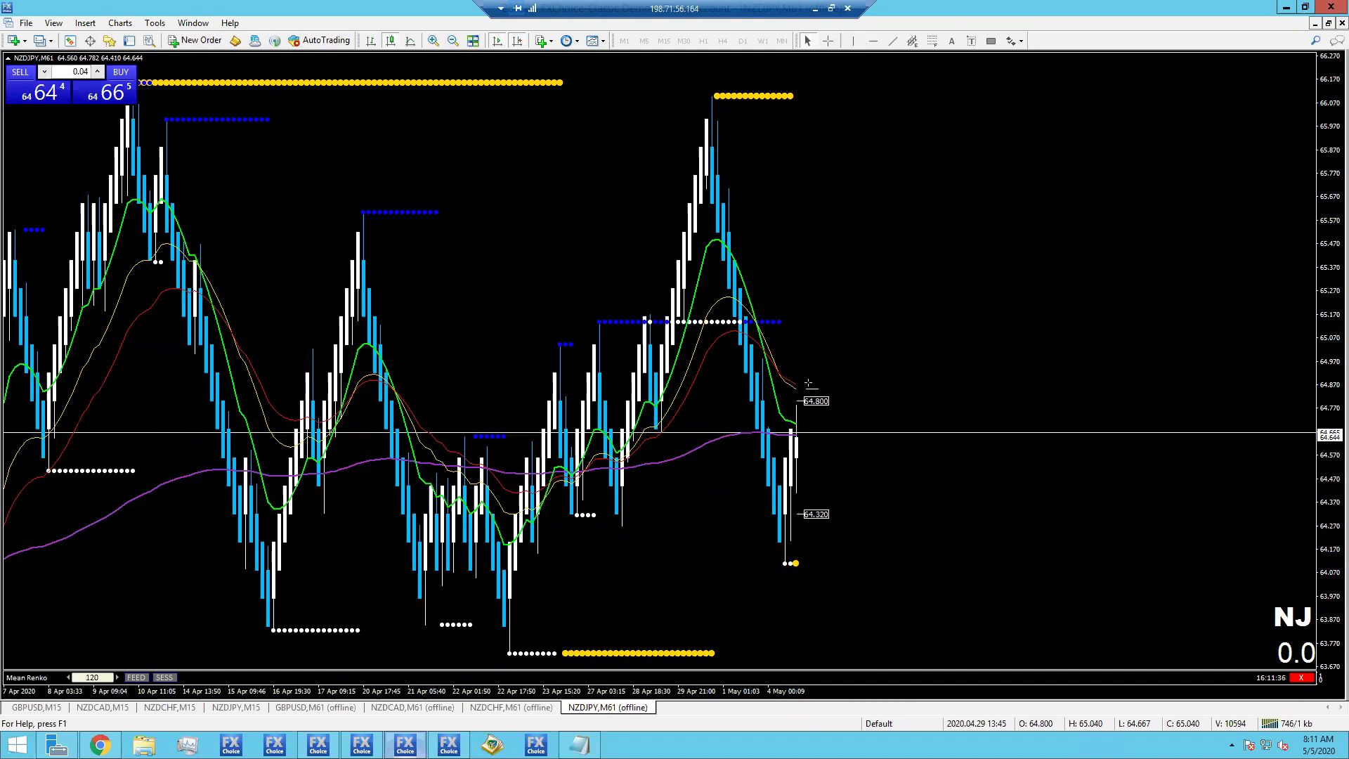
pyautogui.moveTo(792, 434)
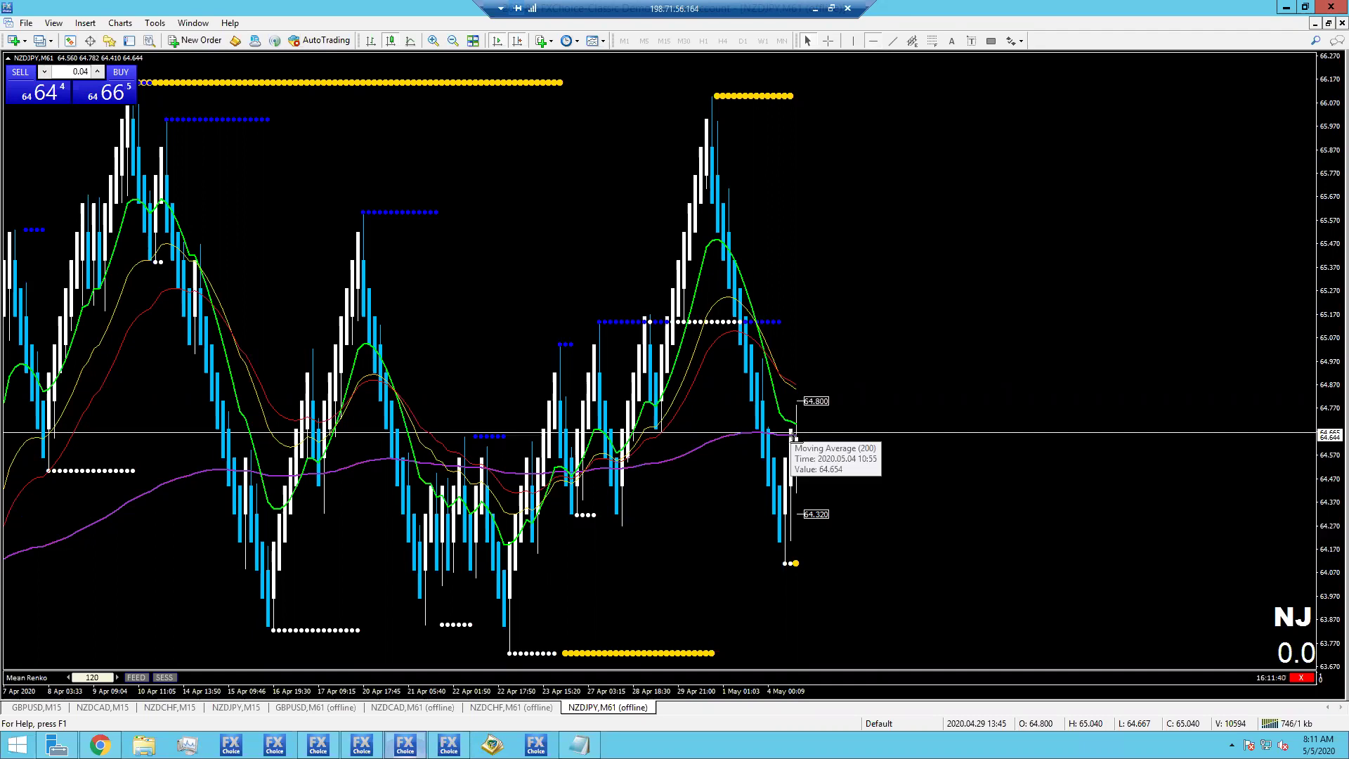
pyautogui.click(797, 436)
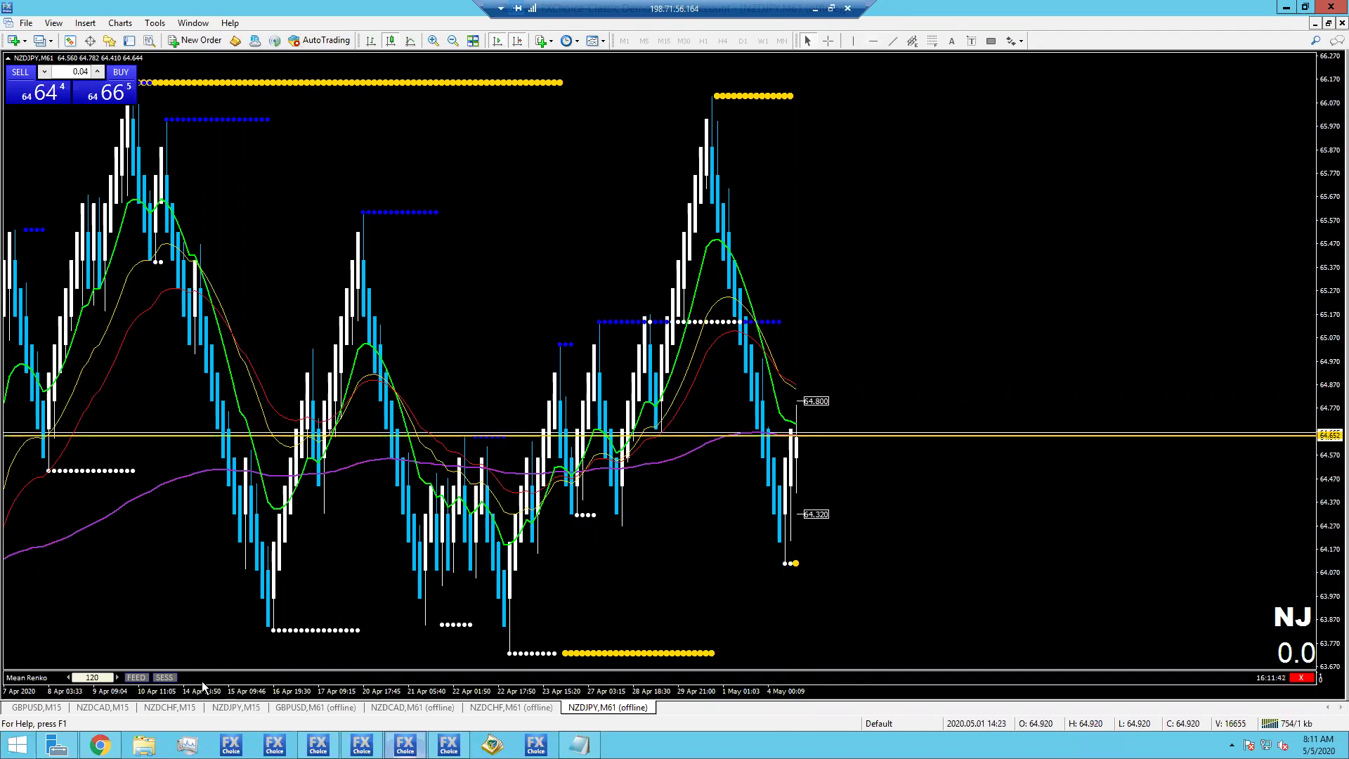
pyautogui.click(68, 677)
pyautogui.click(69, 677)
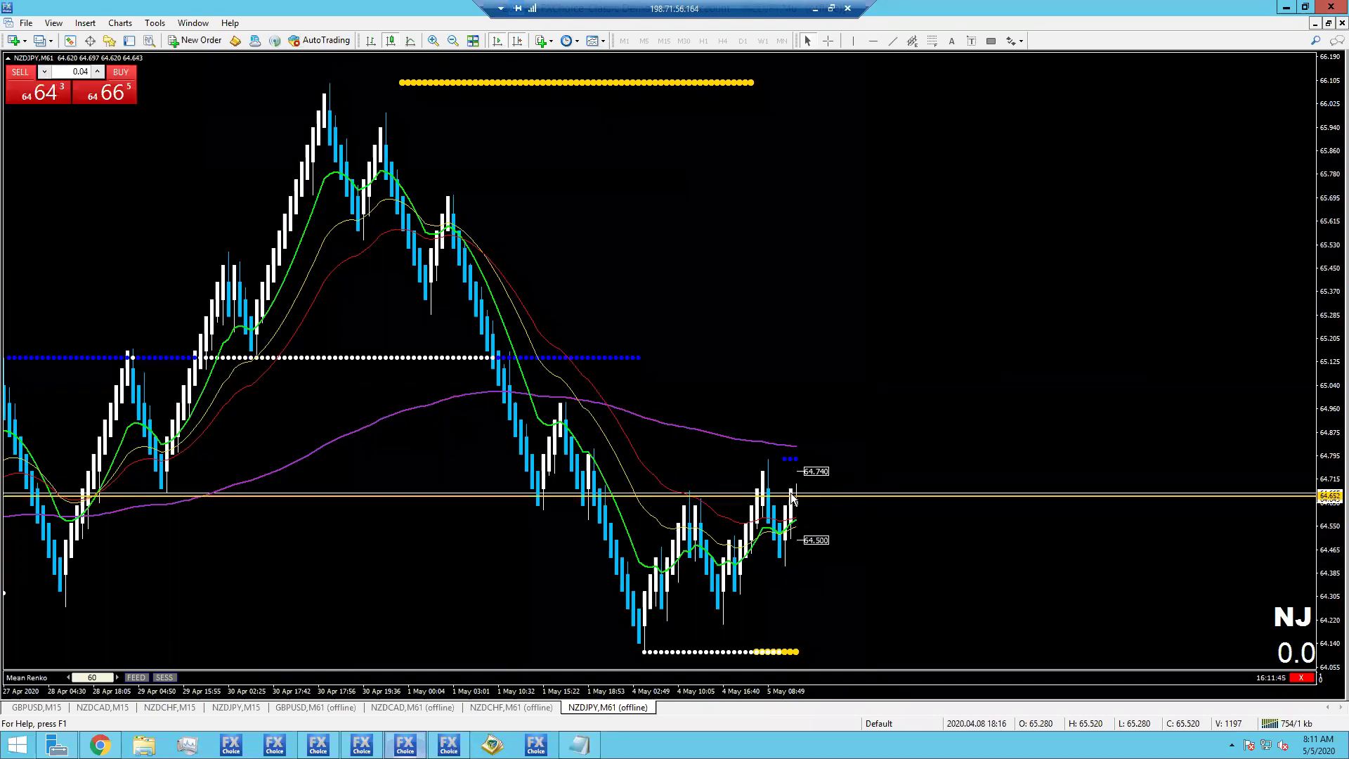
# Measure on NZDJPY M61 from the horizontal line down to the recent low and up to the 200-period moving average.
pyautogui.middleClick(815, 561)
pyautogui.moveTo(818, 558); pyautogui.dragTo(862, 265)
pyautogui.middleClick(796, 499)
pyautogui.moveTo(796, 498); pyautogui.dragTo(797, 647)
pyautogui.moveTo(809, 497); pyautogui.dragTo(807, 451)
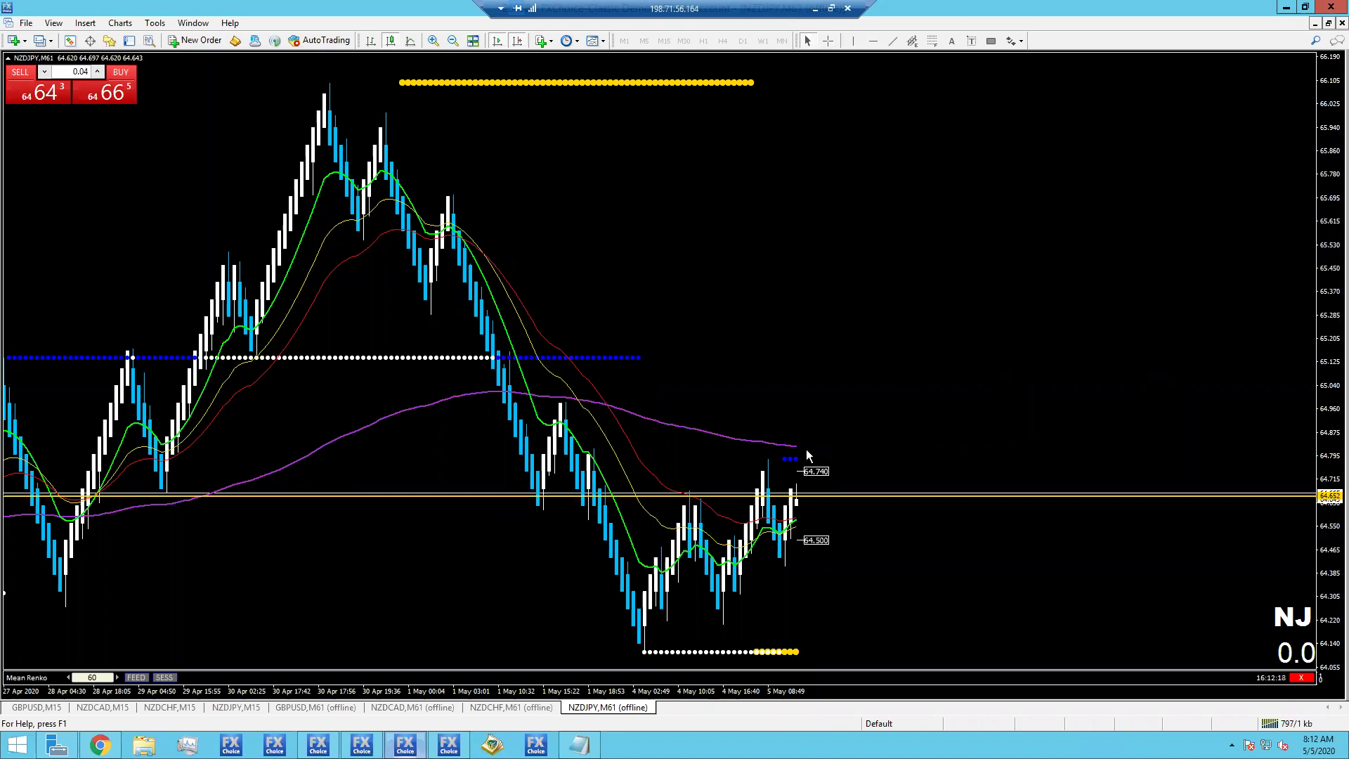
pyautogui.middleClick(815, 496)
pyautogui.click(863, 340)
# Switch to the terminal holding NZDUSD and the USD pairs, and inspect the latest NZDUSD M61 bars with the crosshair.
pyautogui.click(448, 745)
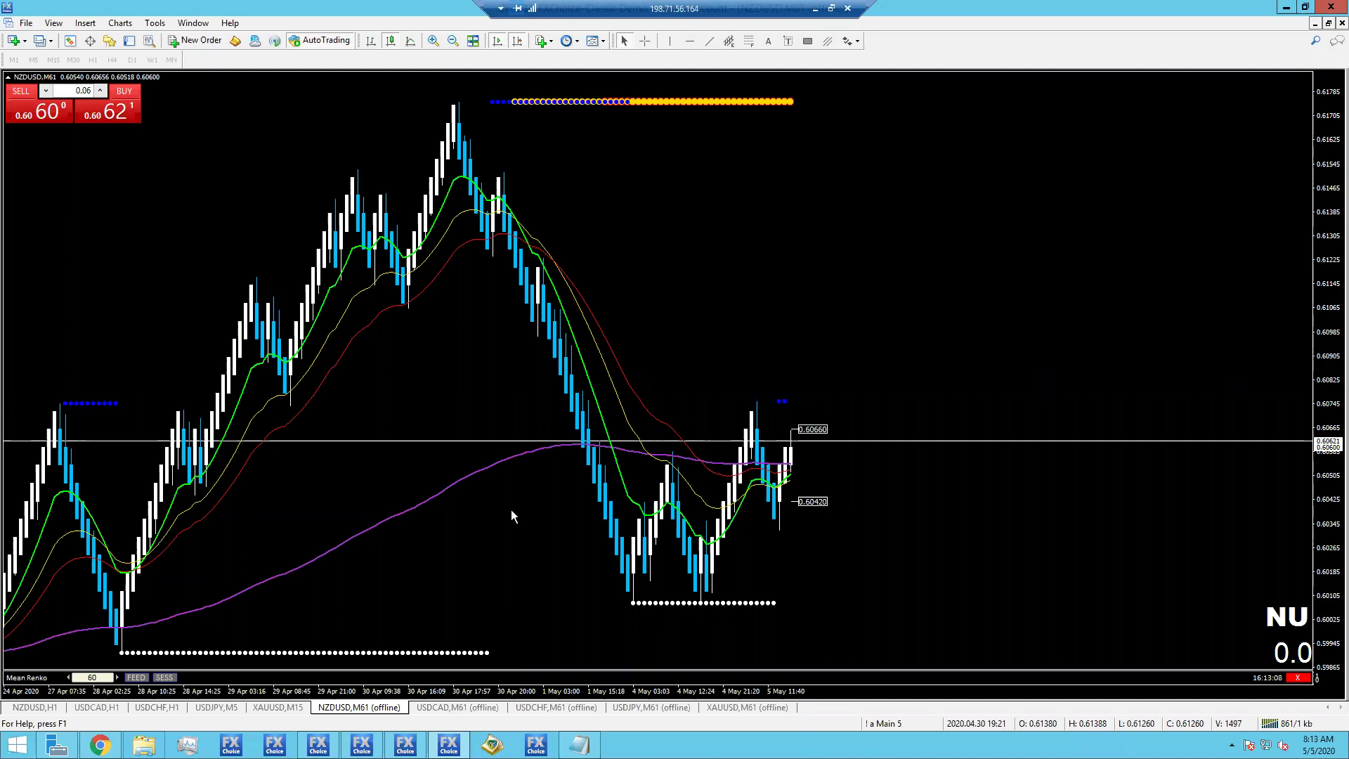
pyautogui.middleClick(790, 453)
pyautogui.hscroll(-3, 790, 454)
pyautogui.hscroll(3, 790, 453)
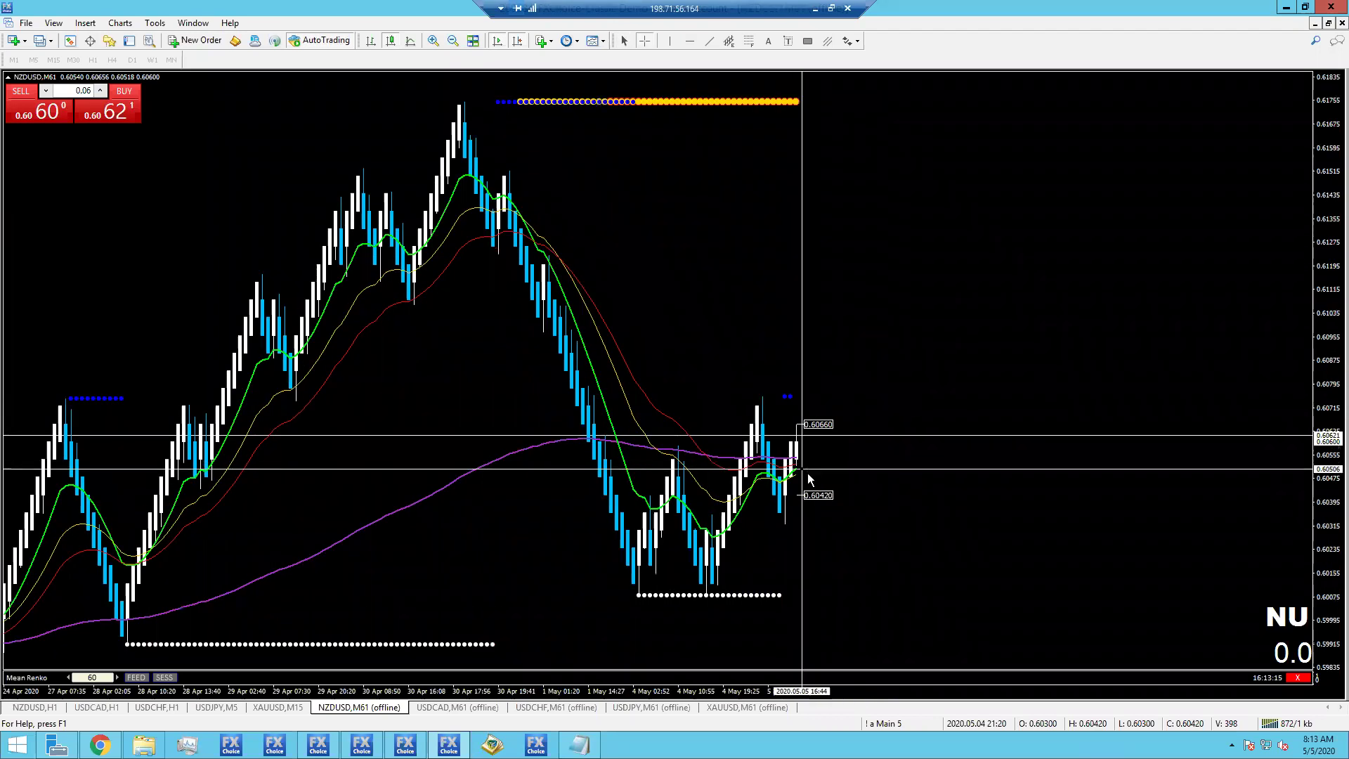
pyautogui.middleClick(808, 475)
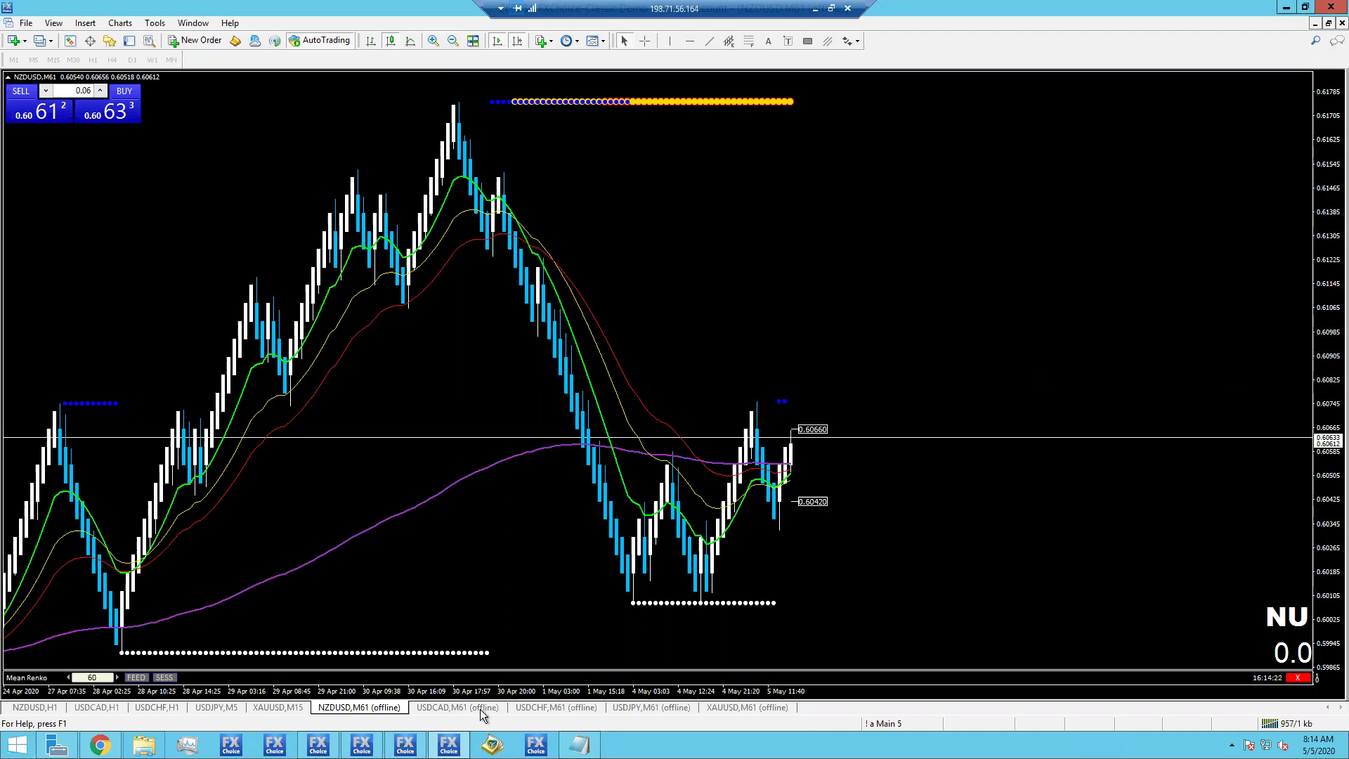
# Inspect the latest bars against the 200-period moving average on the USDCAD M61 chart with the crosshair.
pyautogui.hotkey('ctrl', 'Tab')
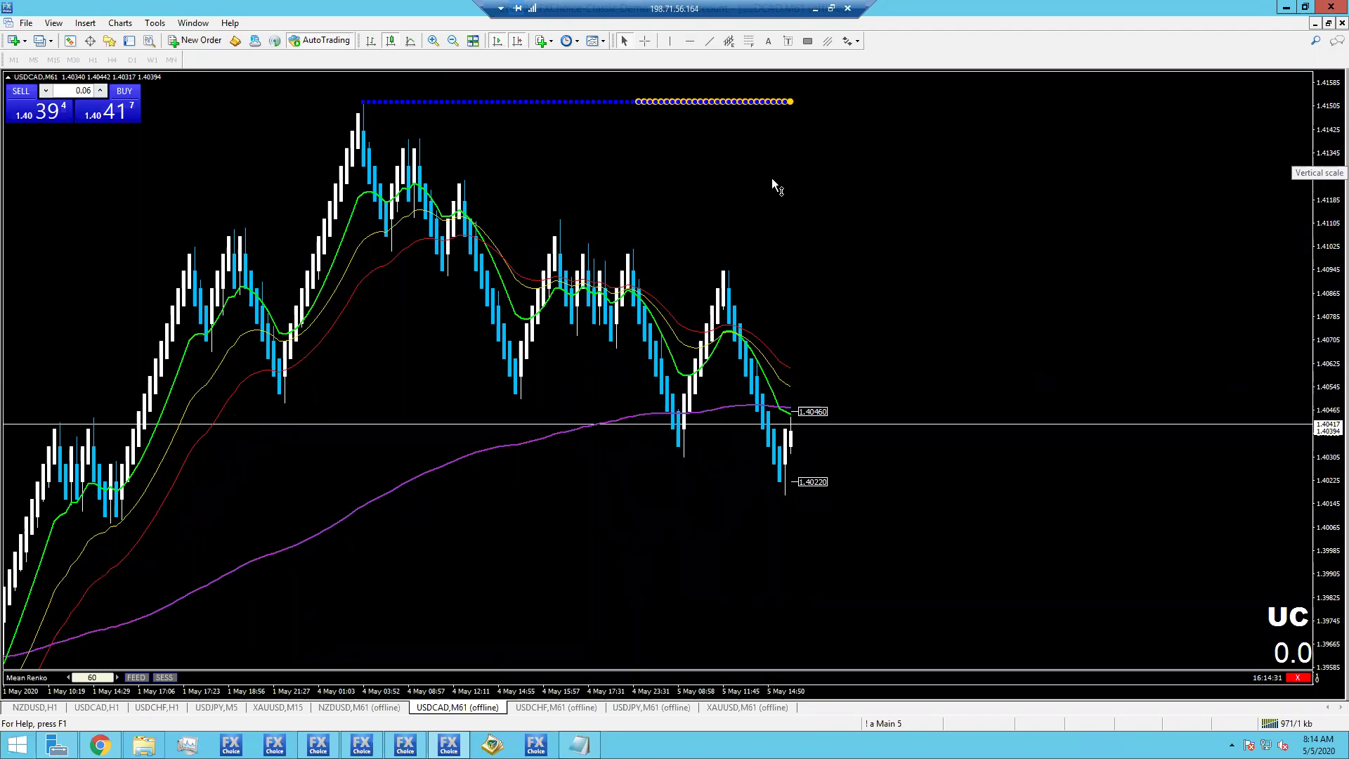
pyautogui.middleClick(770, 380)
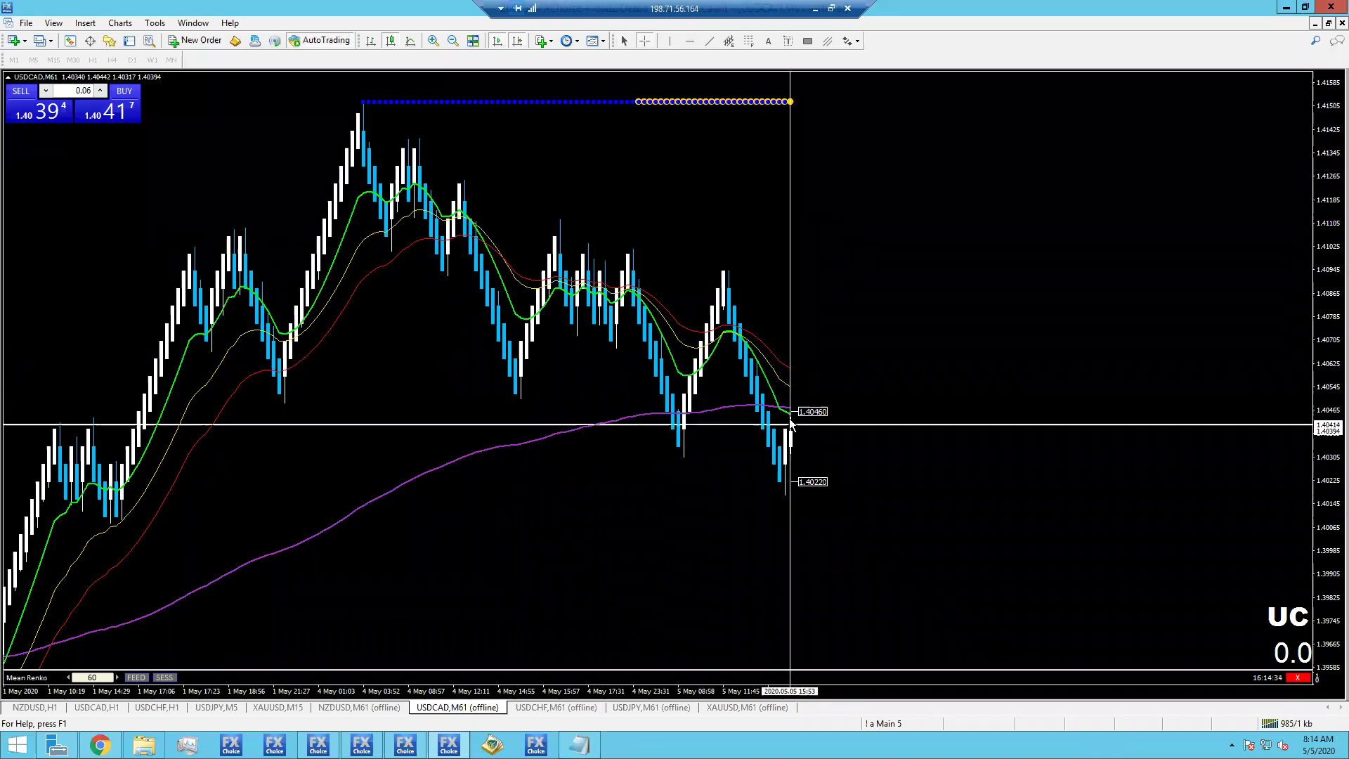
pyautogui.middleClick(790, 444)
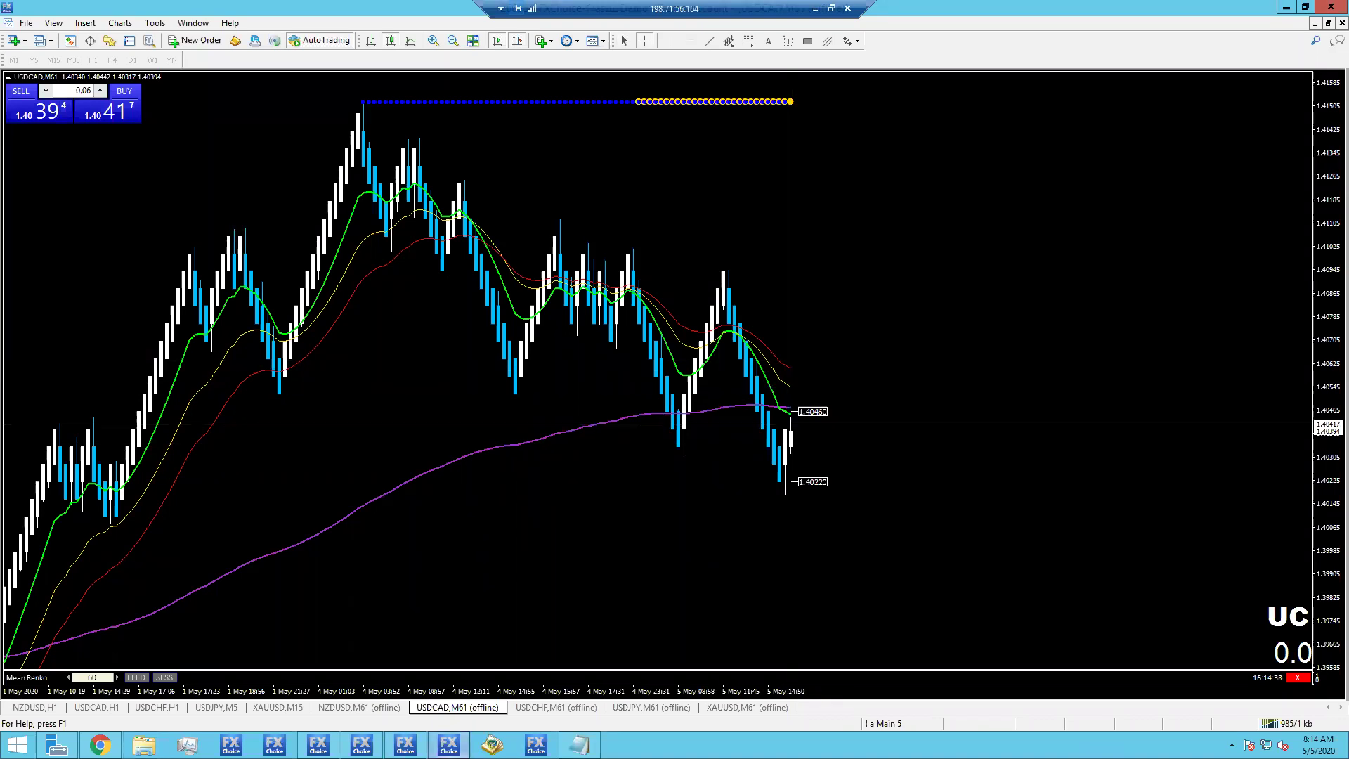
pyautogui.middleClick(755, 388)
pyautogui.scroll(3, 854, 378)
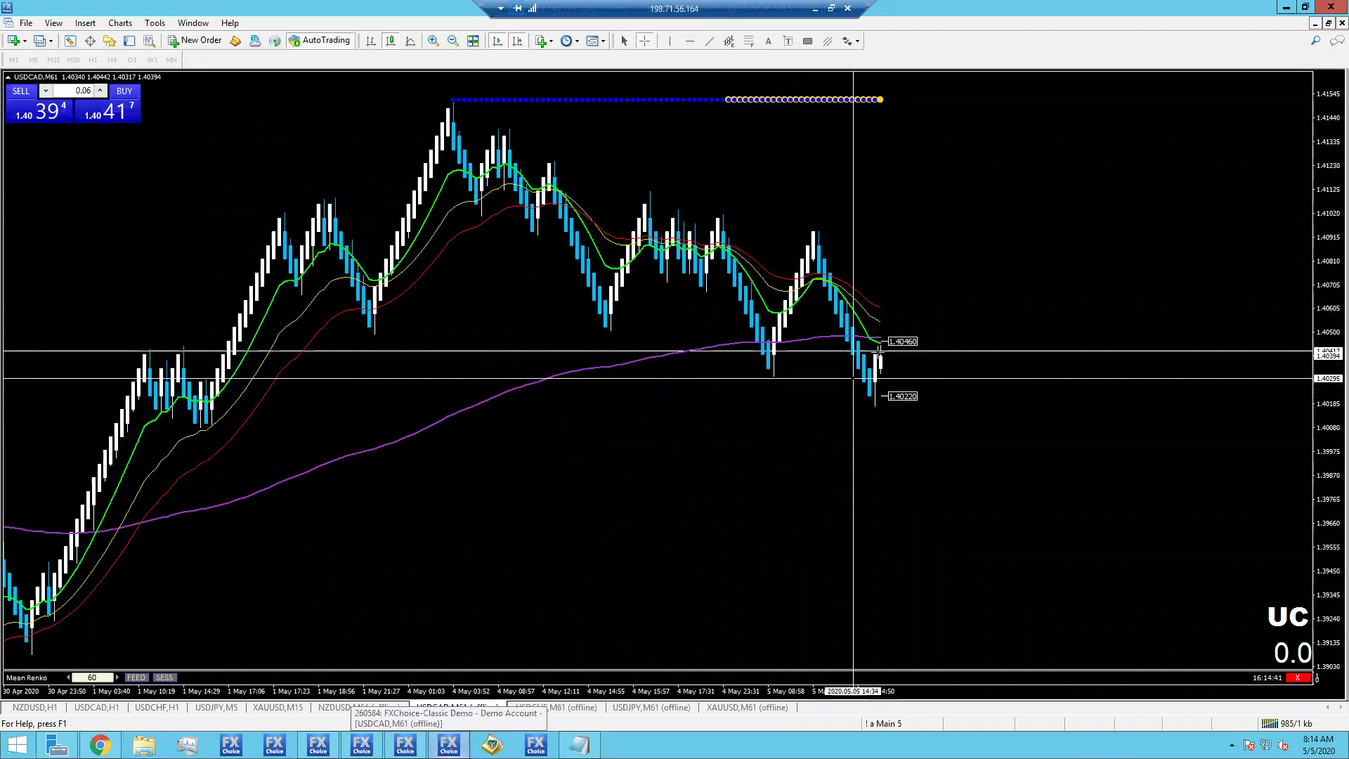
pyautogui.moveTo(880, 340)
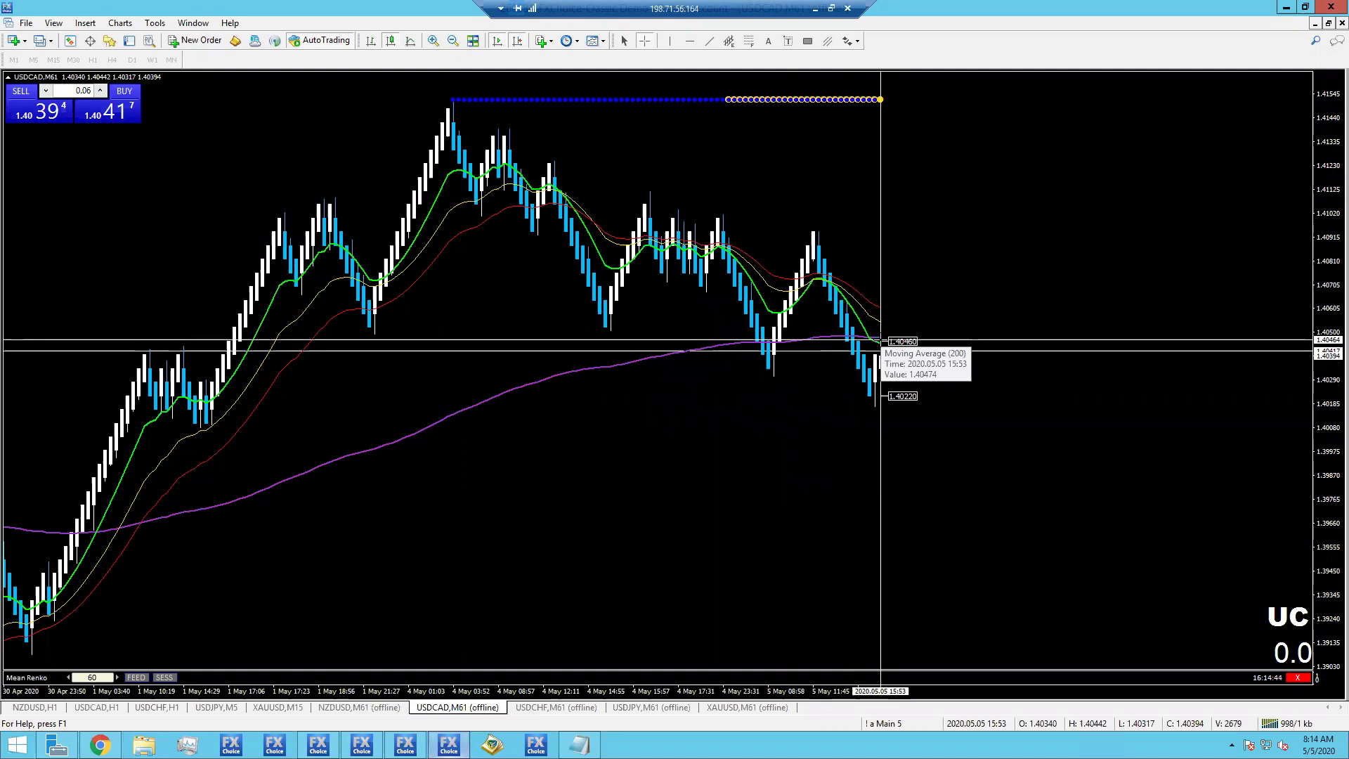
pyautogui.middleClick(884, 465)
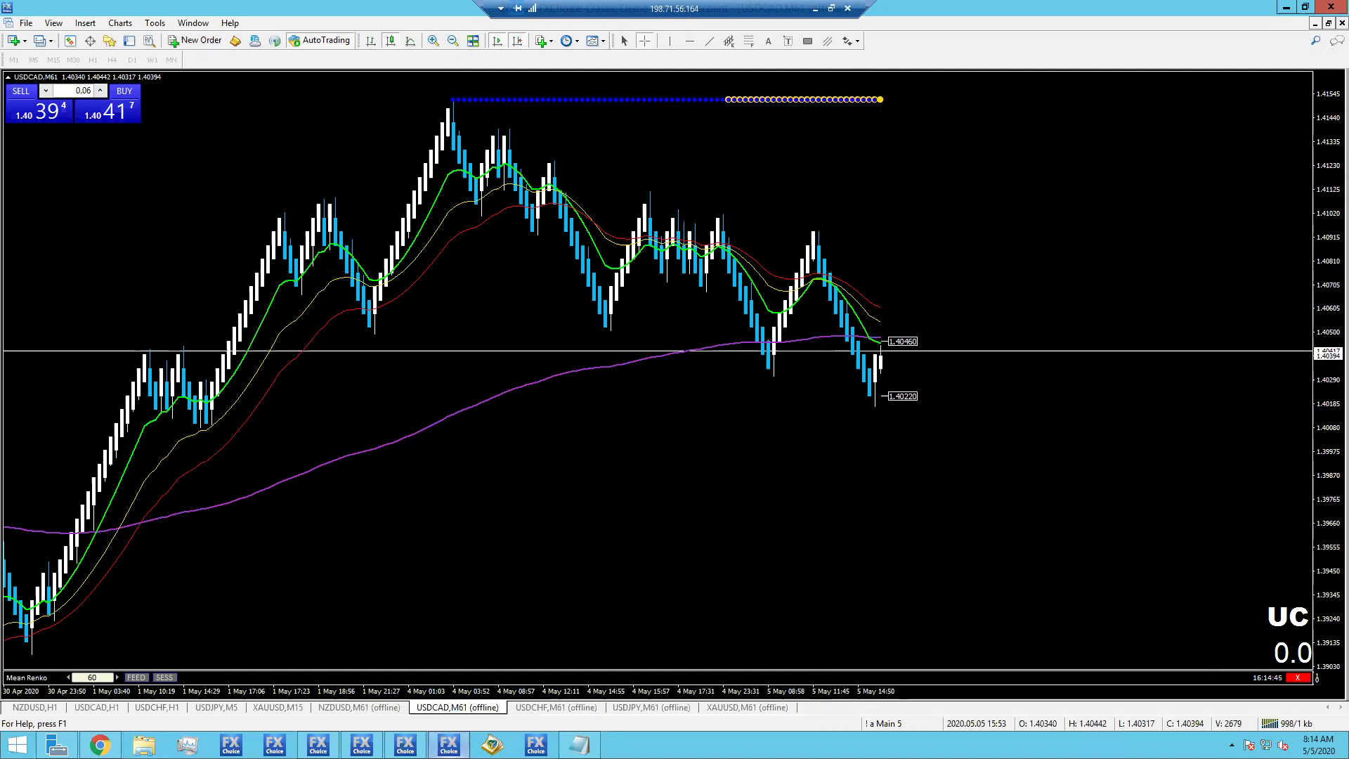
# Look through the USDCHF, USDJPY and XAUUSD M61 charts for setups.
pyautogui.click(521, 710)
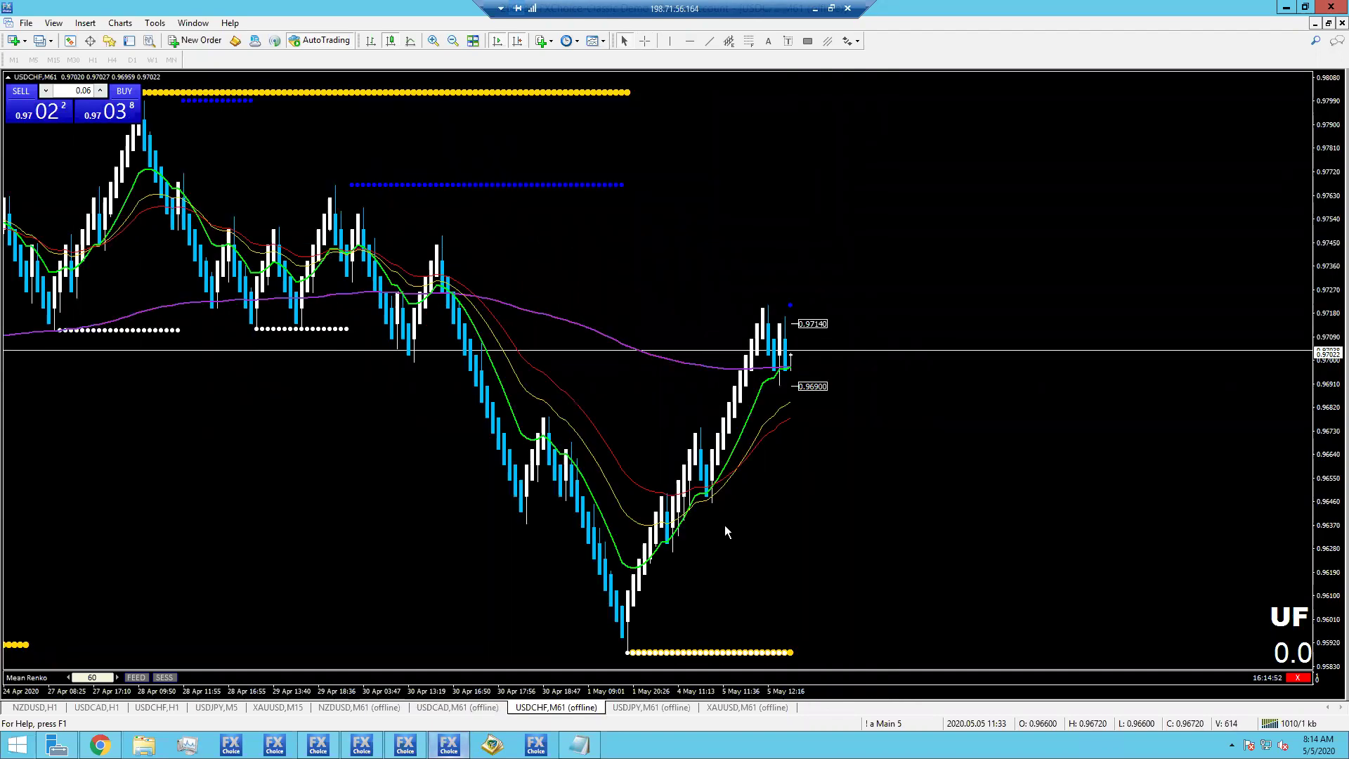
pyautogui.click(659, 710)
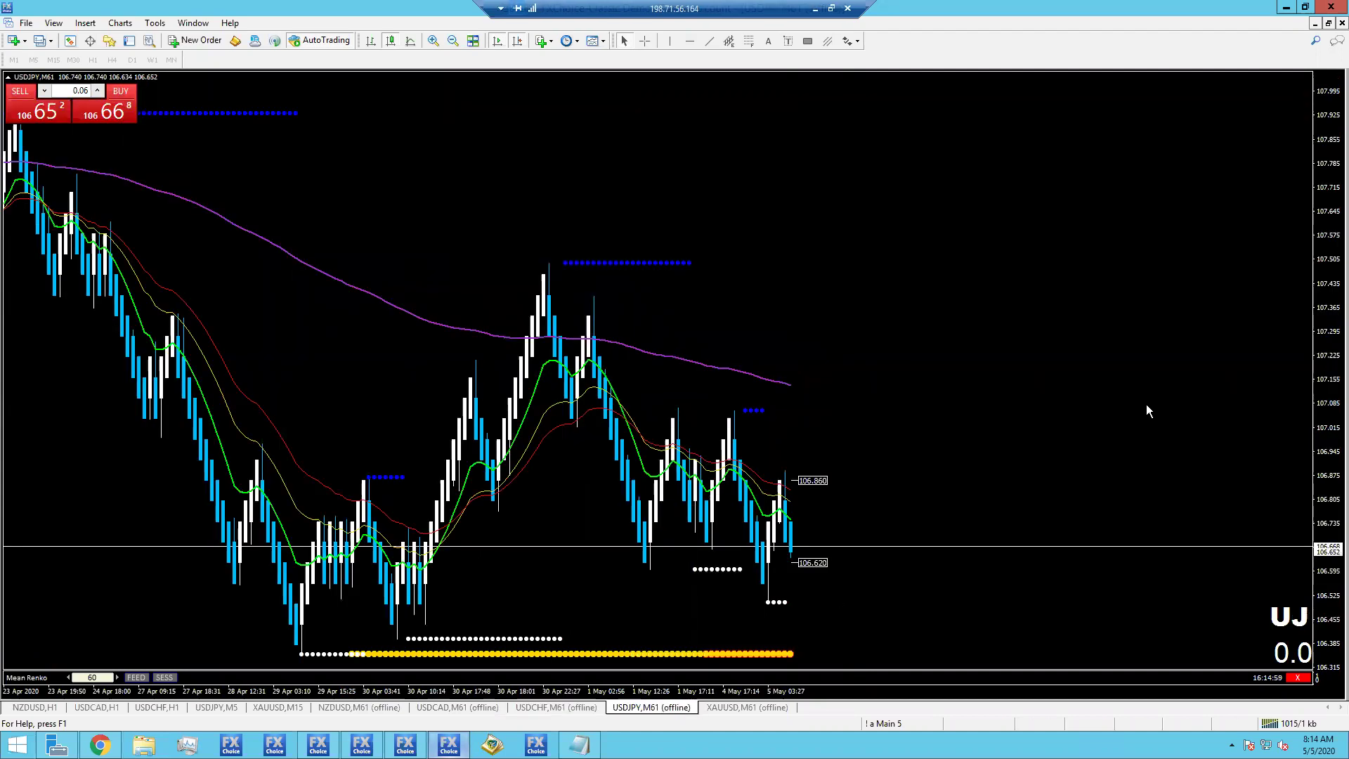
pyautogui.click(730, 708)
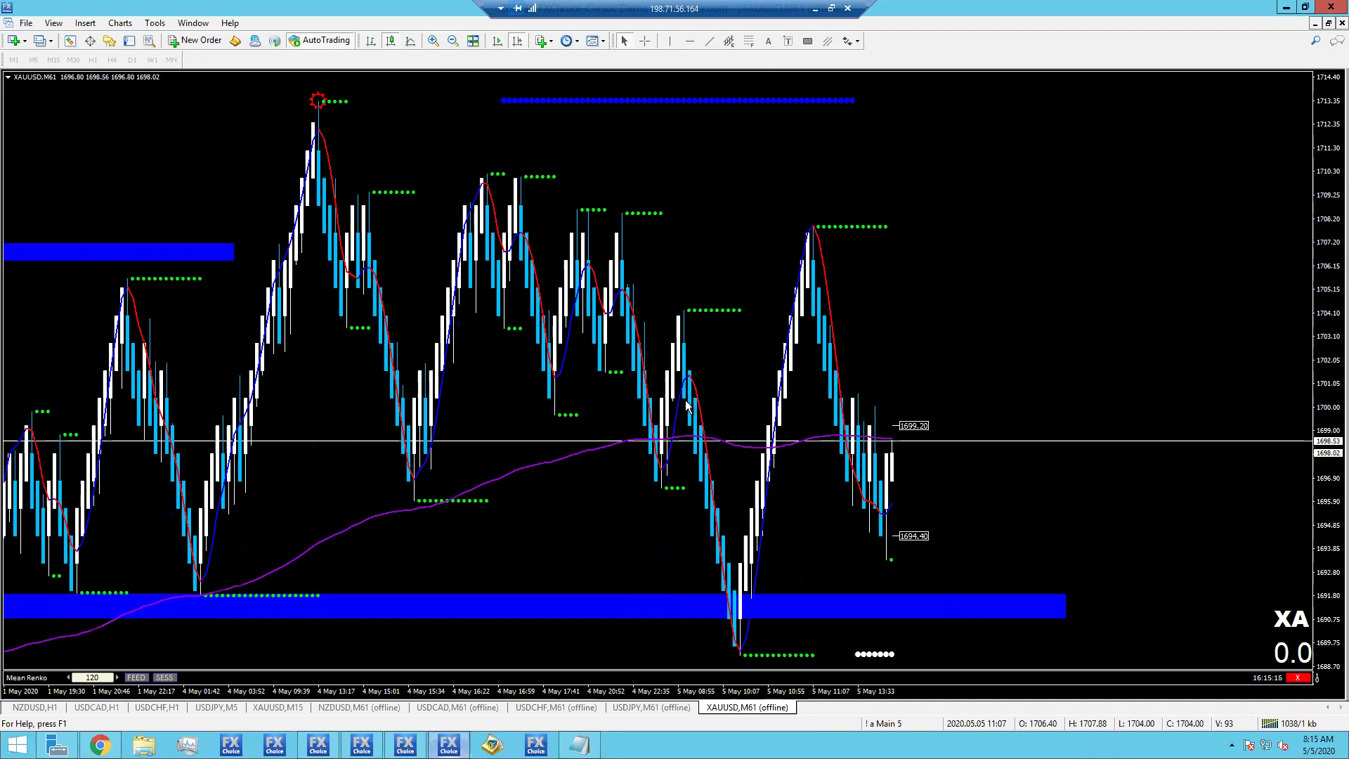
pyautogui.click(514, 42)
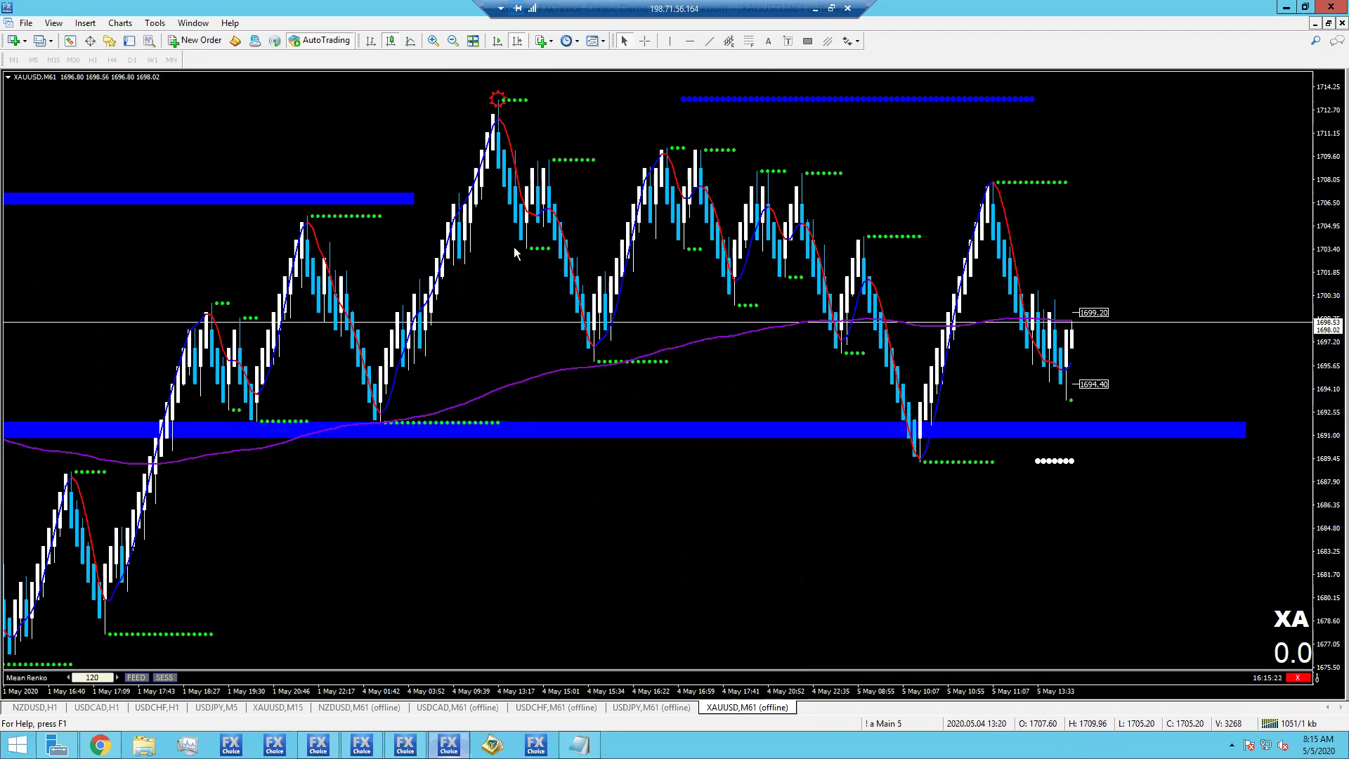
# Examine the swing highs and lows on the XAUUSD M61 chart with the crosshair, compressing the price scale to bring more levels into view.
pyautogui.middleClick(478, 308)
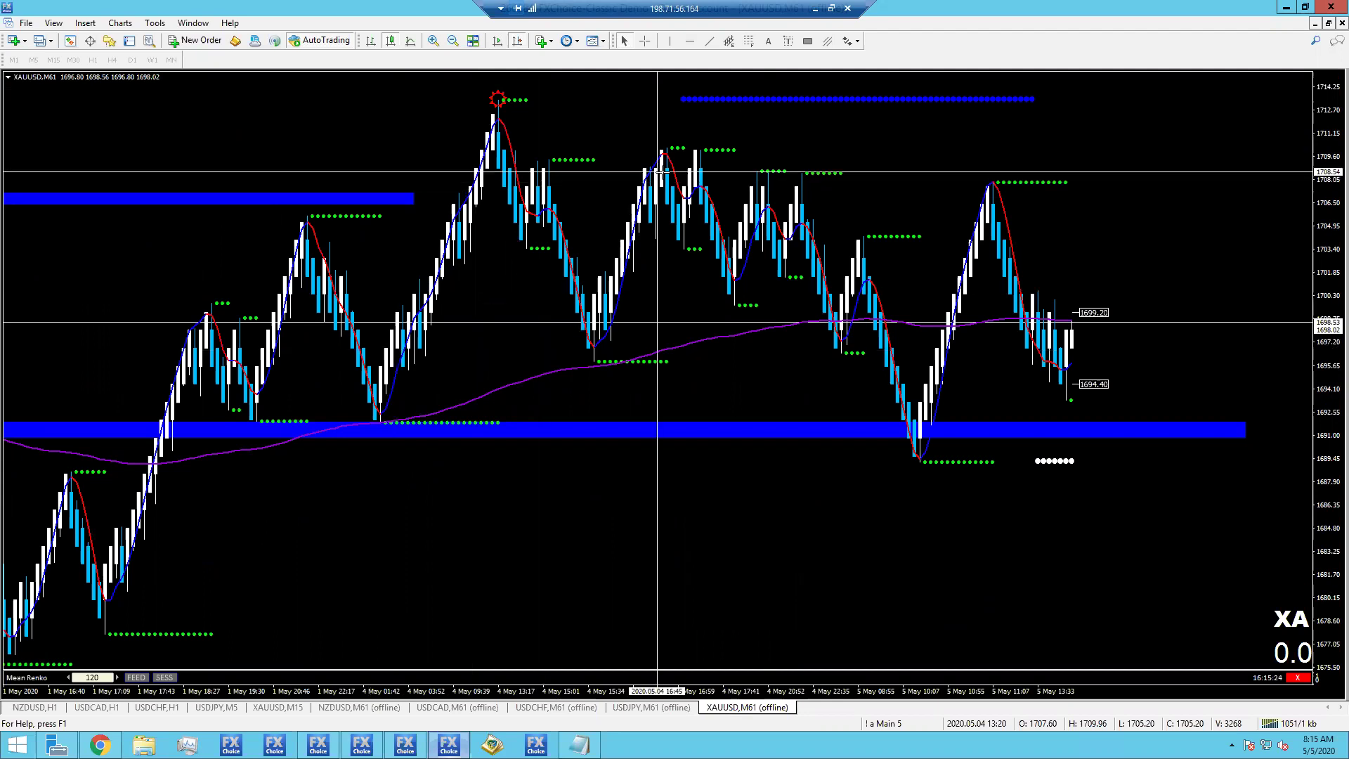
pyautogui.middleClick(529, 593)
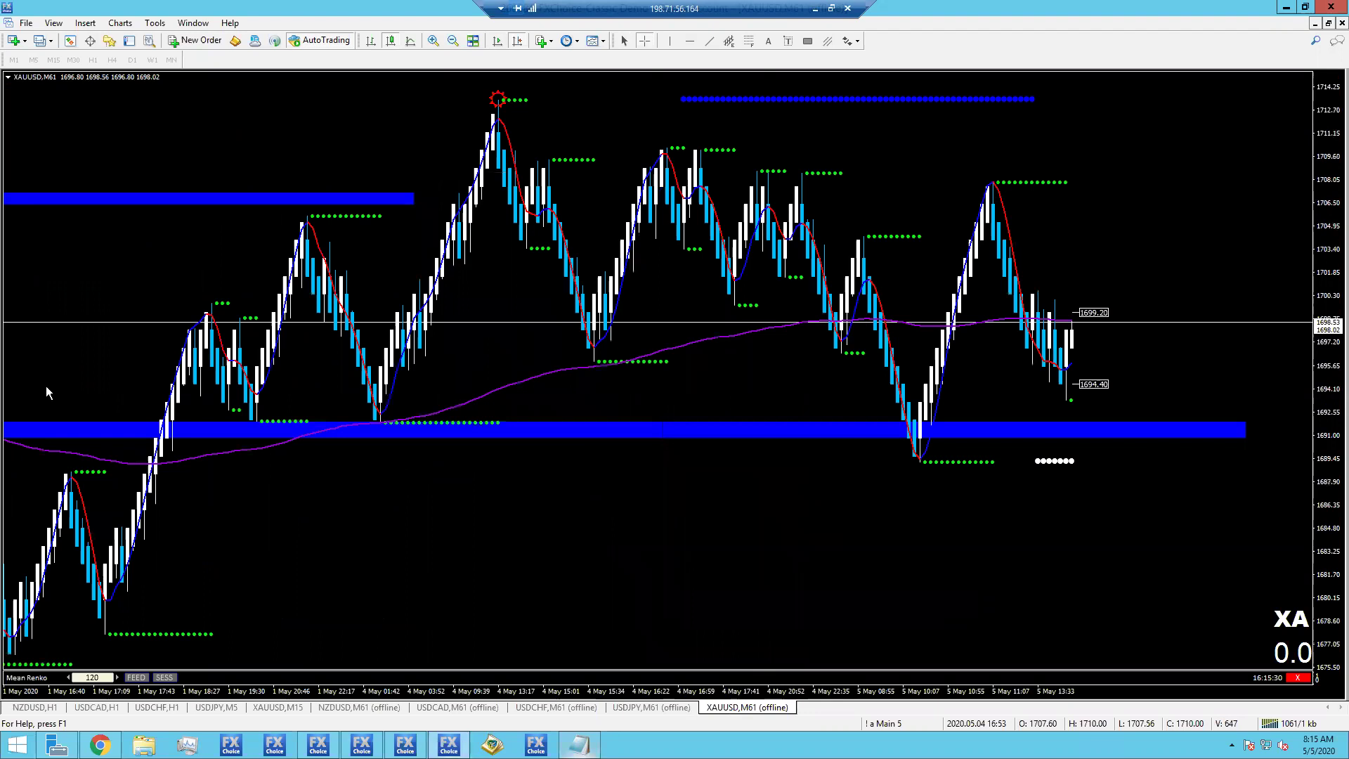
pyautogui.moveTo(45, 386); pyautogui.dragTo(475, 365)
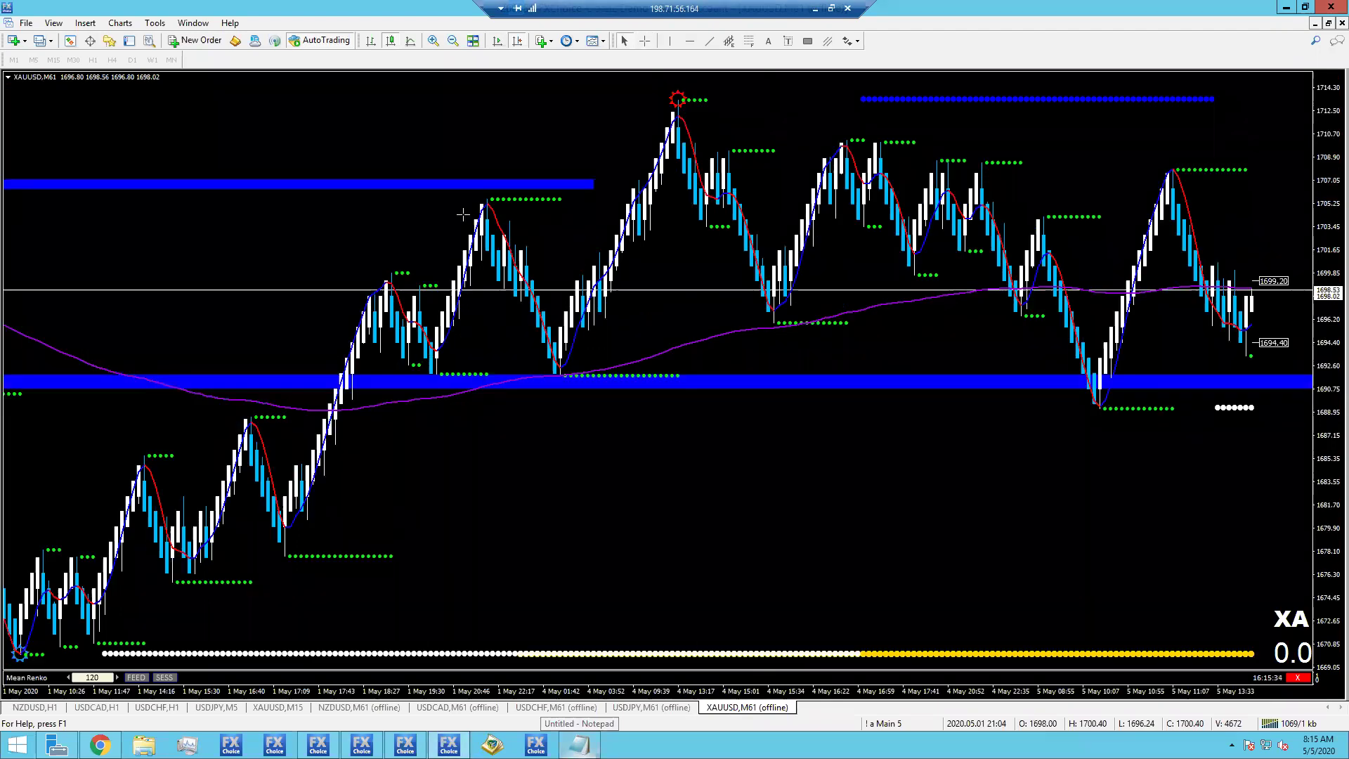
pyautogui.middleClick(543, 296)
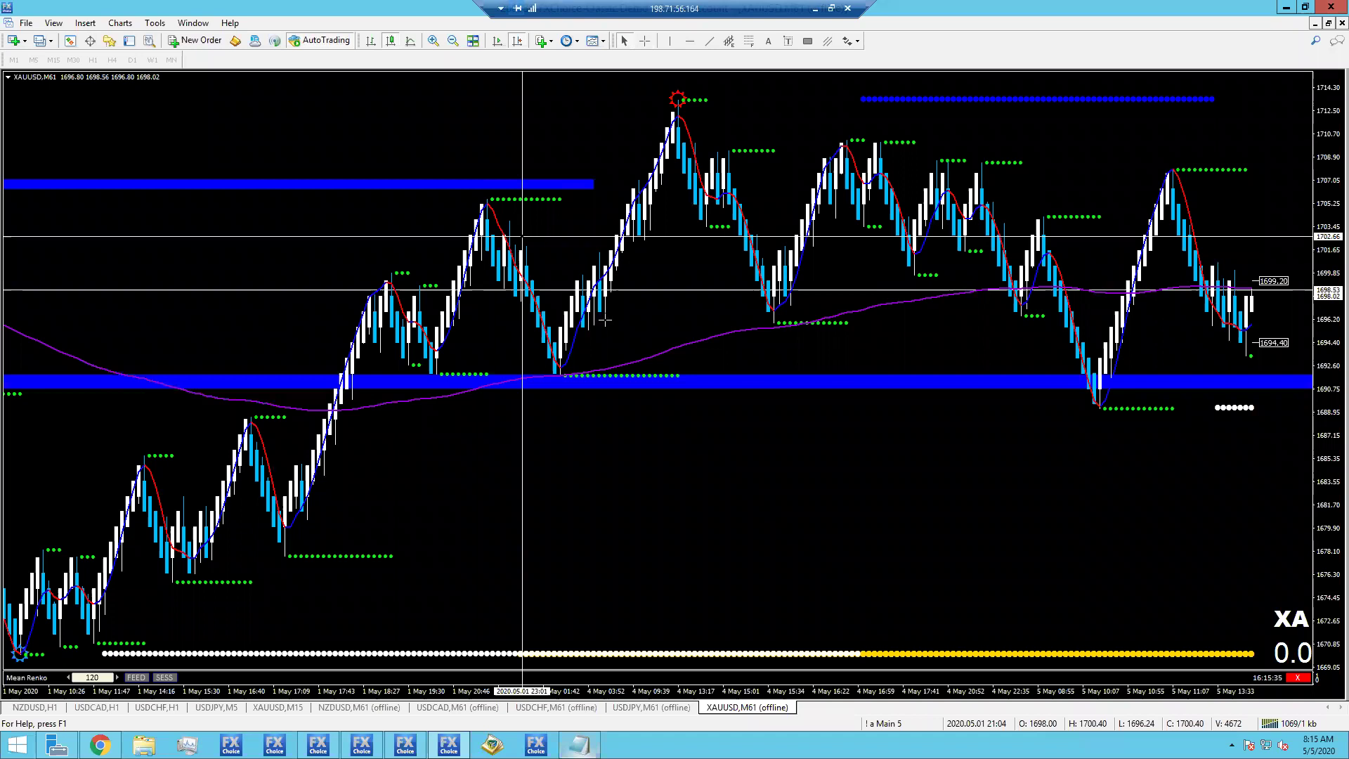
pyautogui.scroll(-5, 1159, 175)
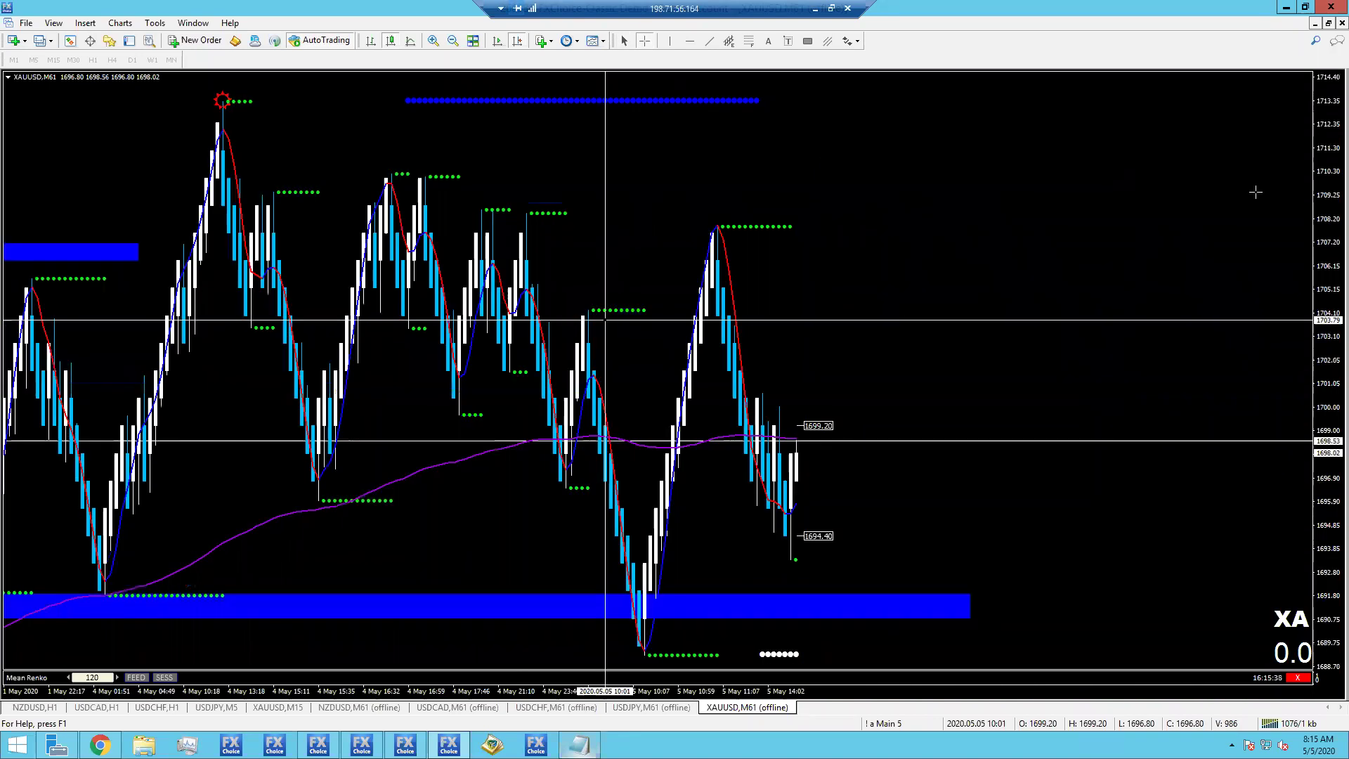
pyautogui.scroll(2, 1284, 187)
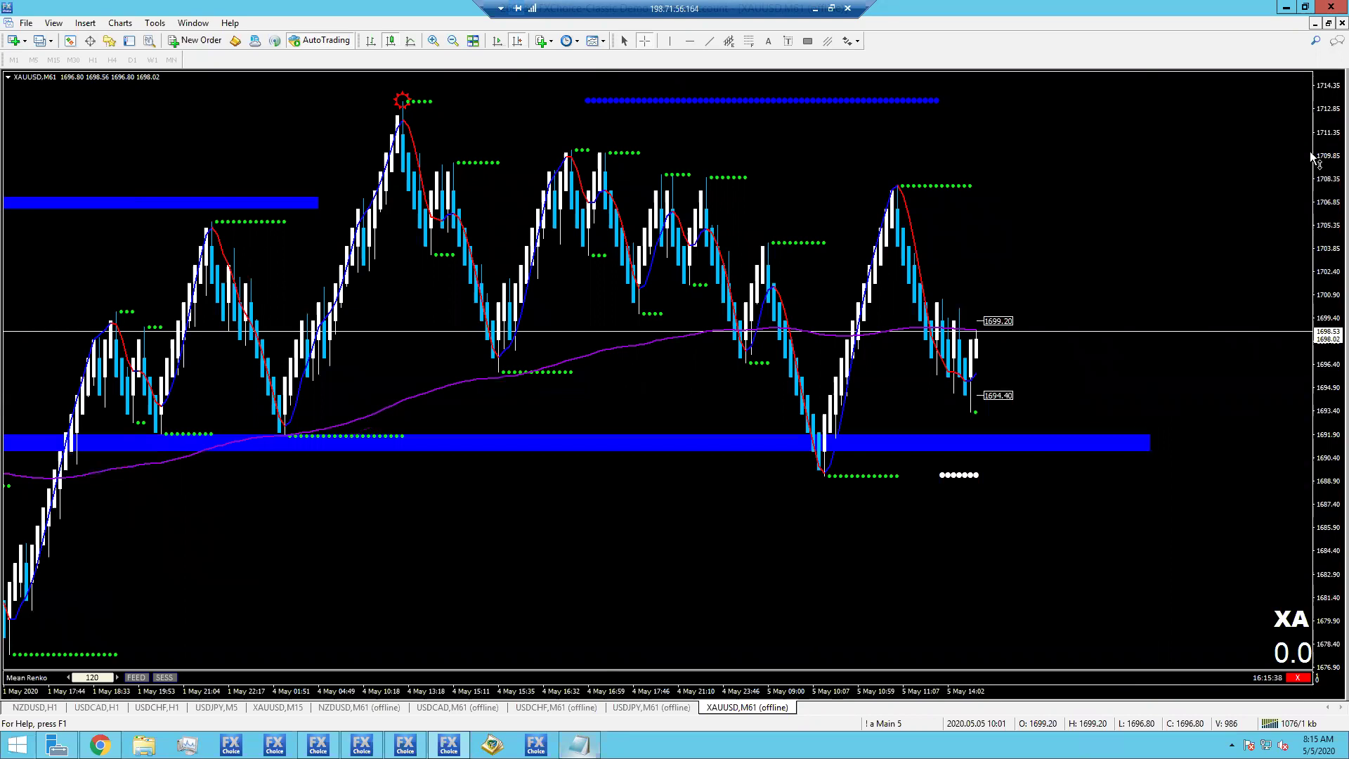
pyautogui.moveTo(1327, 161); pyautogui.dragTo(1320, 591)
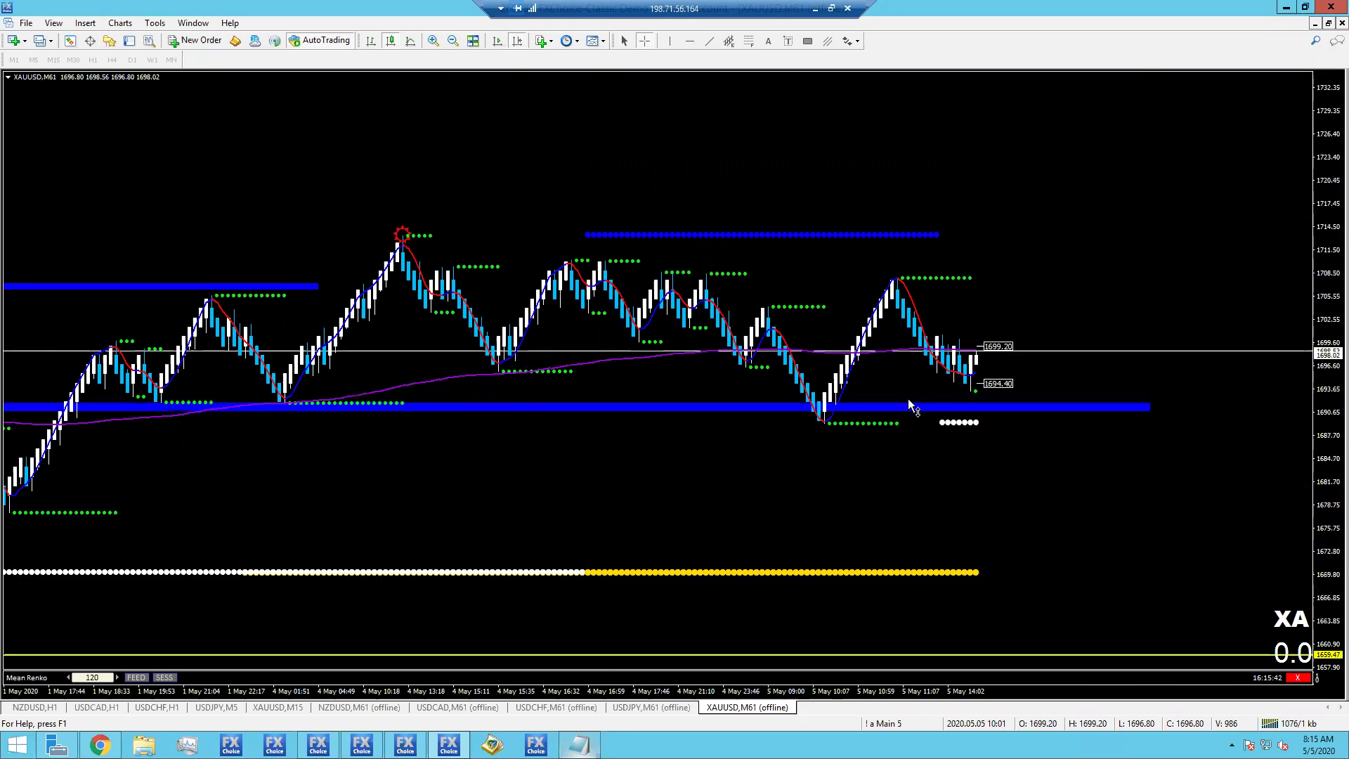
# Measure on XAUUSD M61 from about 1738 down to the lower blue zone.
pyautogui.scroll(-5, 908, 399)
pyautogui.middleClick(624, 73)
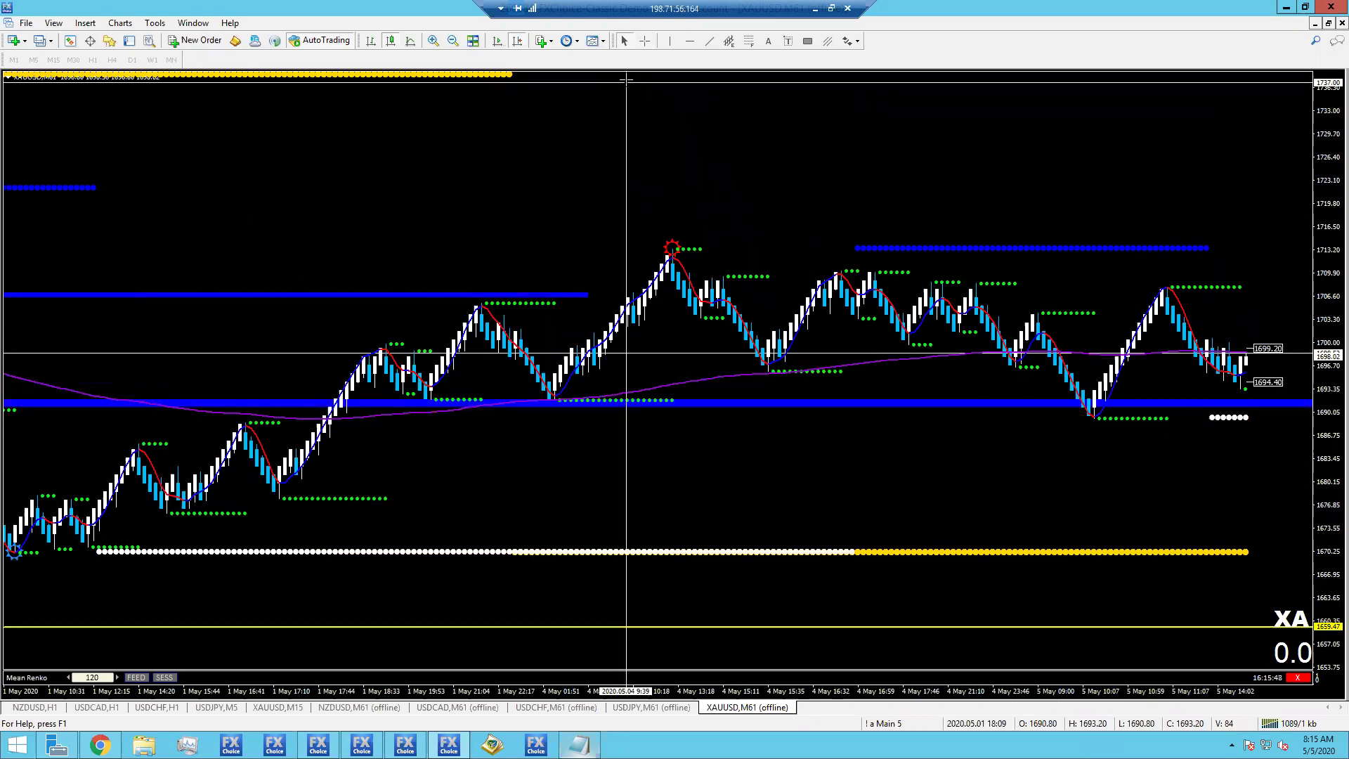
pyautogui.moveTo(624, 74); pyautogui.dragTo(647, 405)
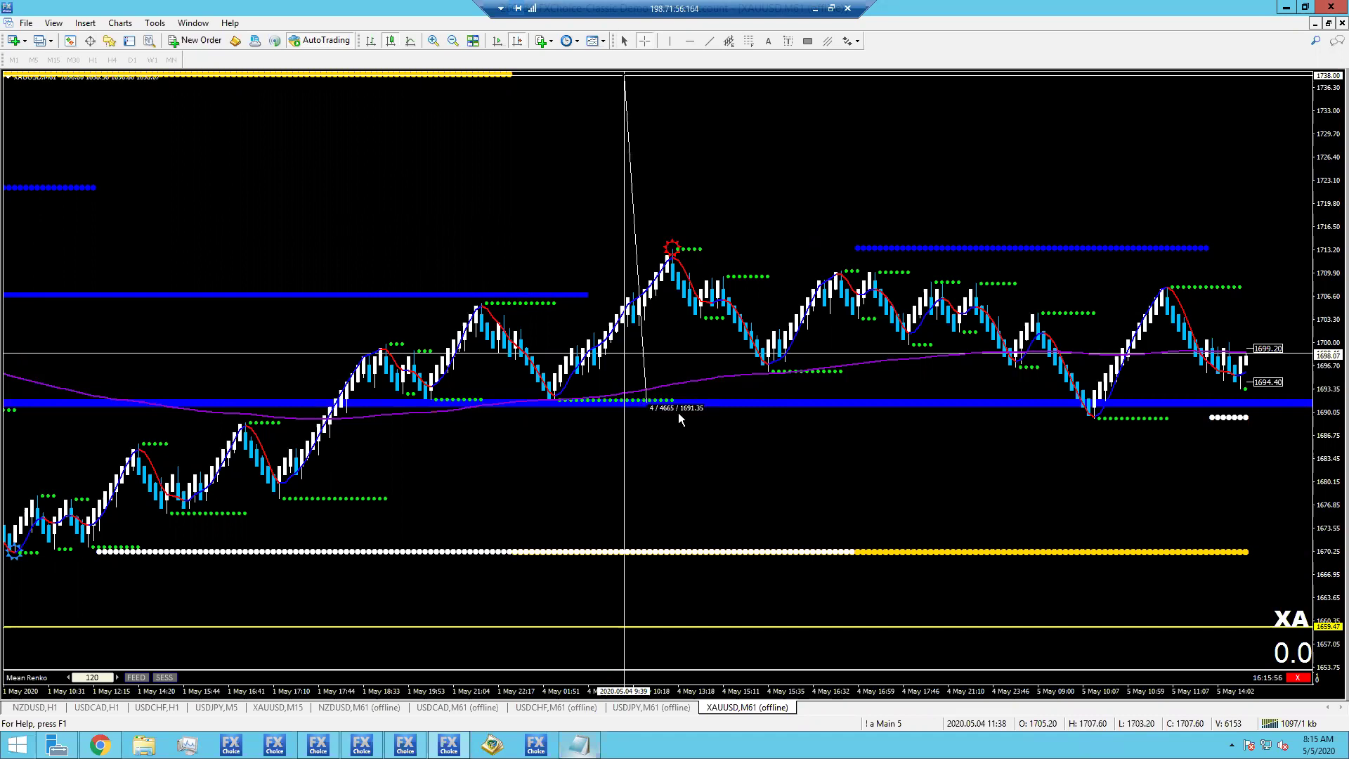
# Examine the latest XAUUSD M61 swings against the moving average and the lower blue zone, expanding the price scale again.
pyautogui.scroll(-5, 660, 429)
pyautogui.scroll(-1, 756, 463)
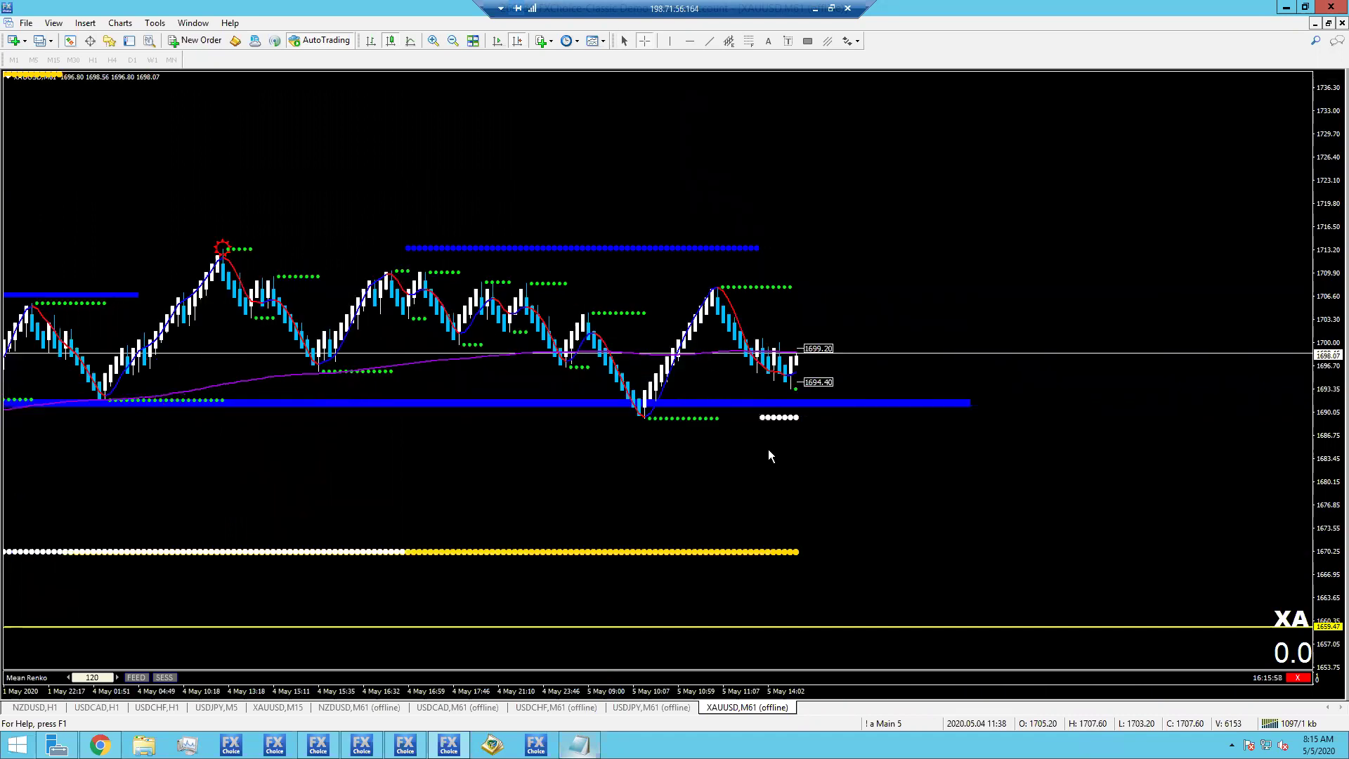
pyautogui.scroll(3, 769, 449)
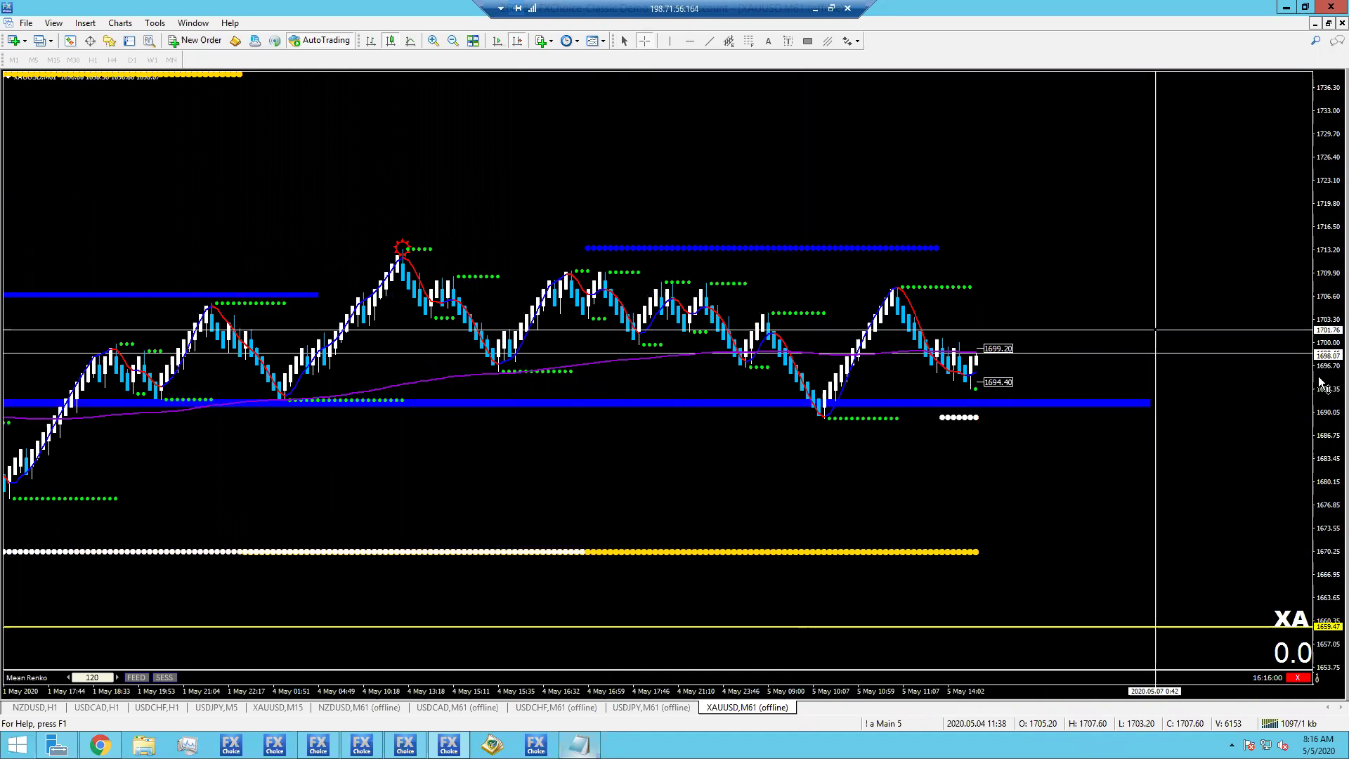
pyautogui.moveTo(1300, 360); pyautogui.dragTo(1280, 201)
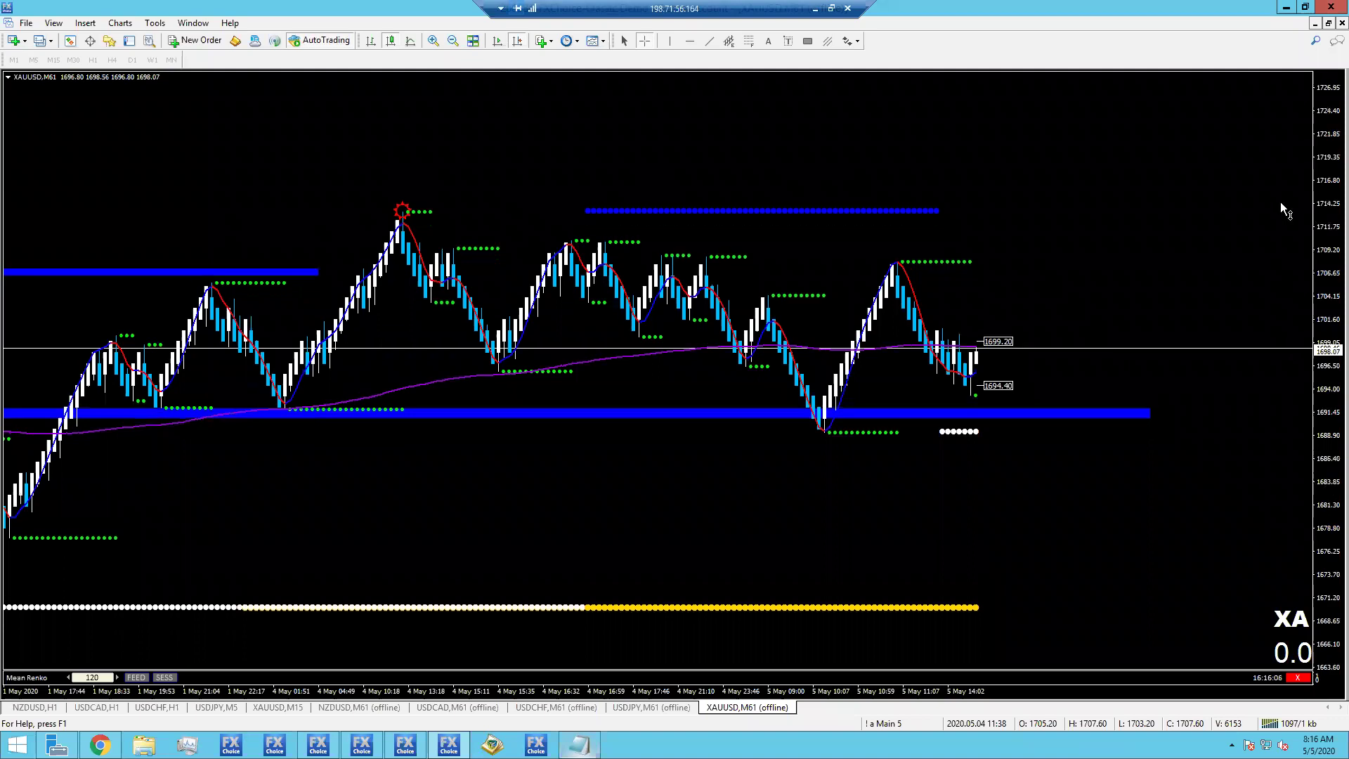
pyautogui.moveTo(1268, 558); pyautogui.dragTo(1321, 279)
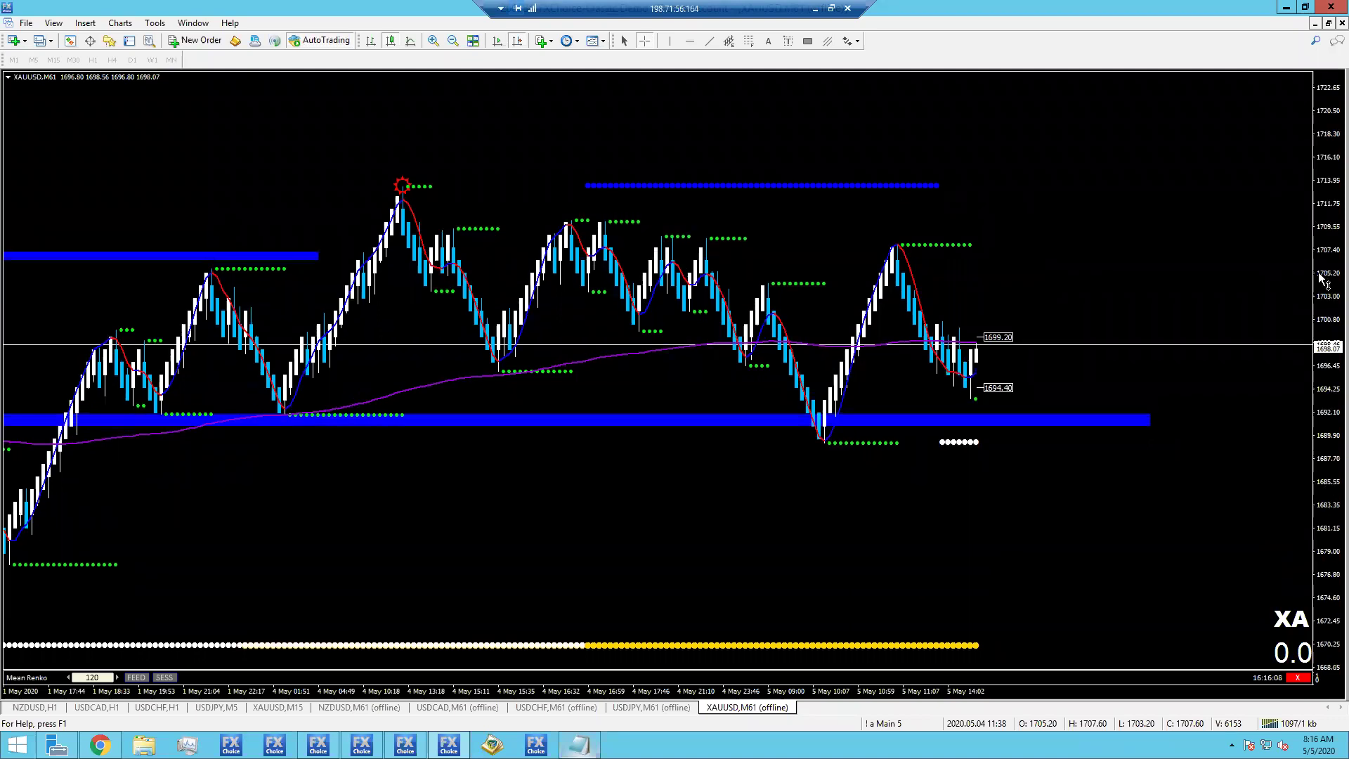
pyautogui.moveTo(1316, 552); pyautogui.dragTo(1331, 583)
pyautogui.moveTo(1329, 358); pyautogui.dragTo(1279, 427)
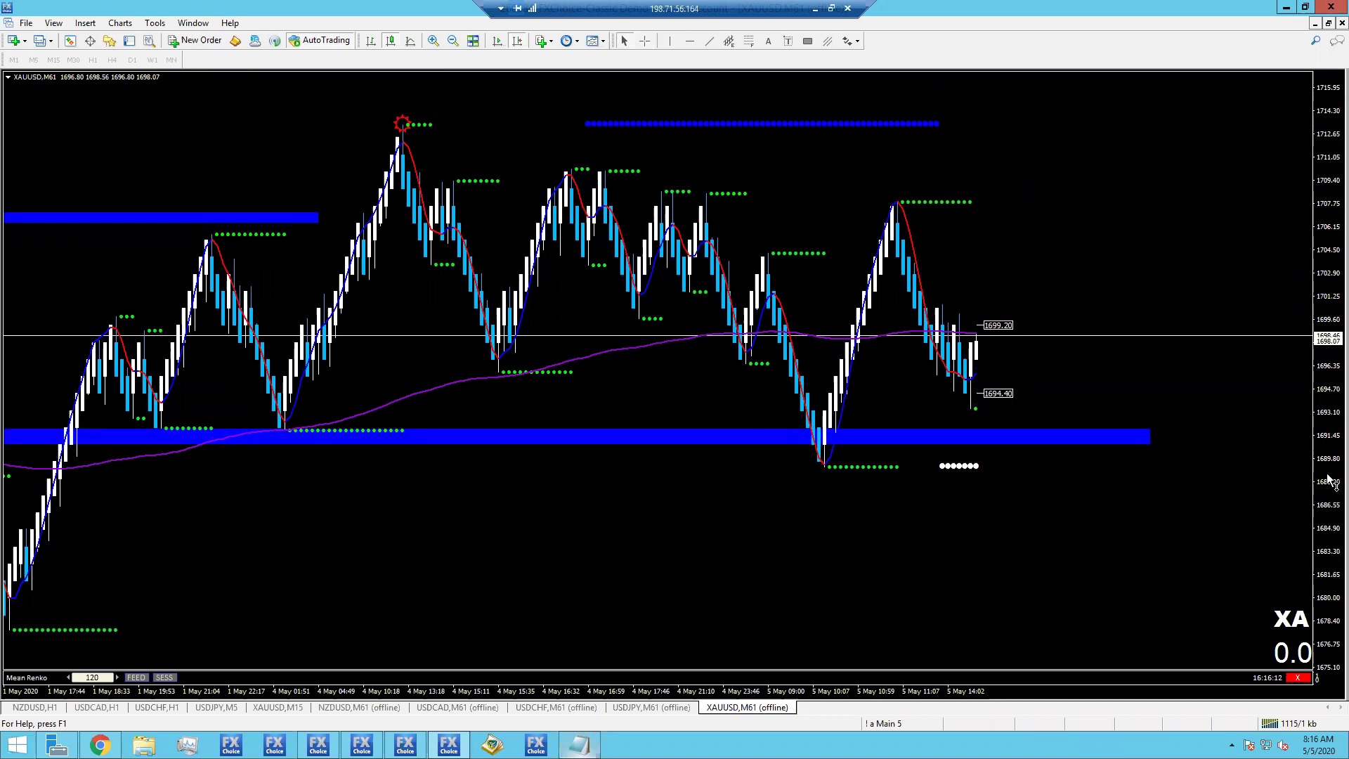
pyautogui.moveTo(1313, 277); pyautogui.dragTo(1312, 309)
pyautogui.moveTo(939, 276); pyautogui.dragTo(941, 281)
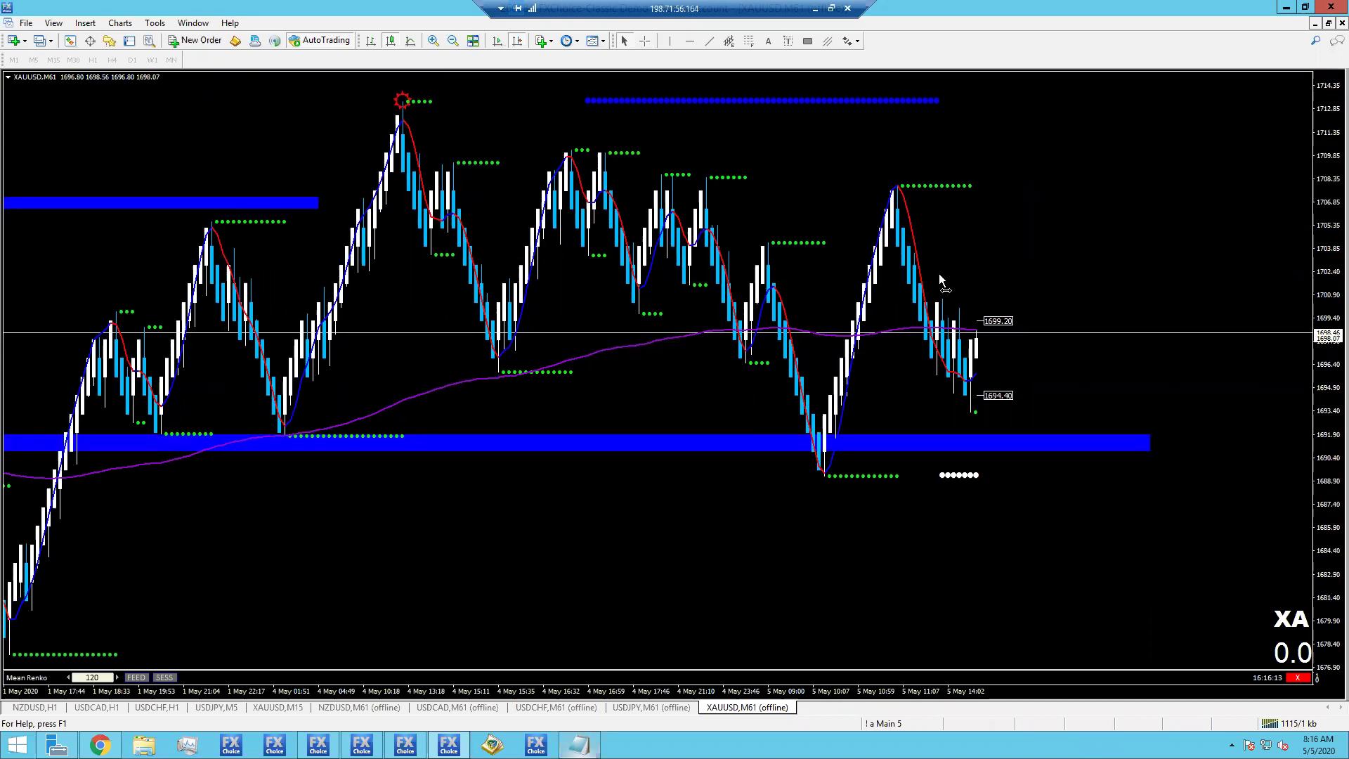
pyautogui.scroll(-3, 644, 444)
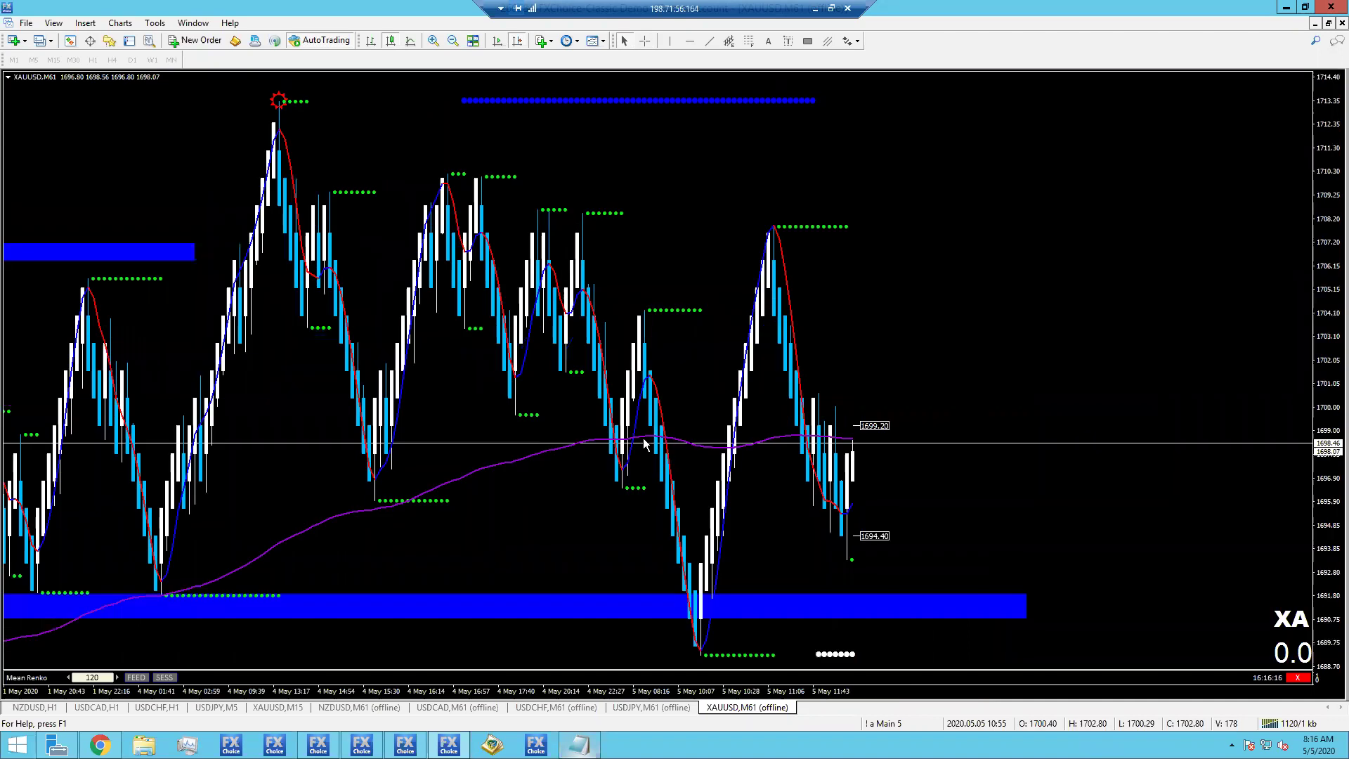
pyautogui.scroll(3, 645, 444)
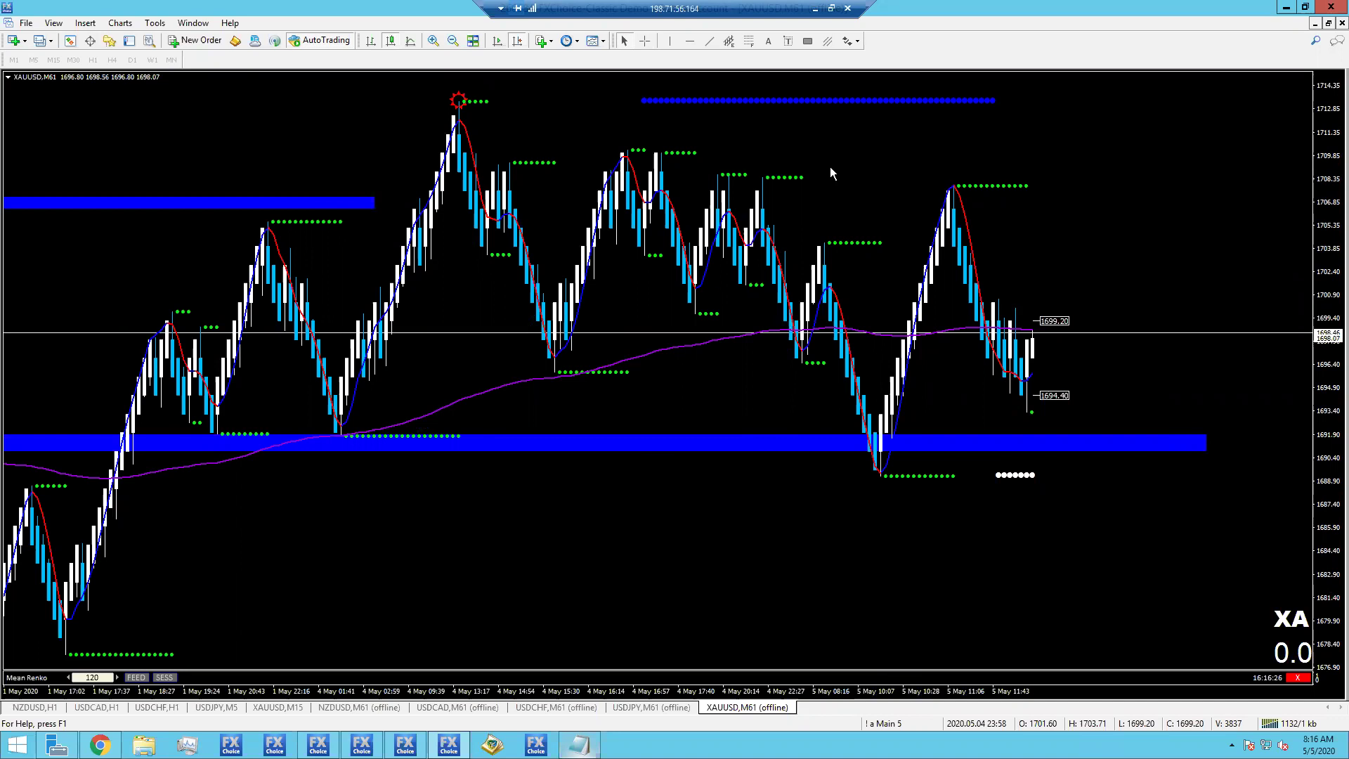
# Draw a rectangle zone over the highest XAUUSD swing high, about 1711.3 to 1713.7, extend it past the latest bars and measure down to the lower zone.
pyautogui.middleClick(896, 96)
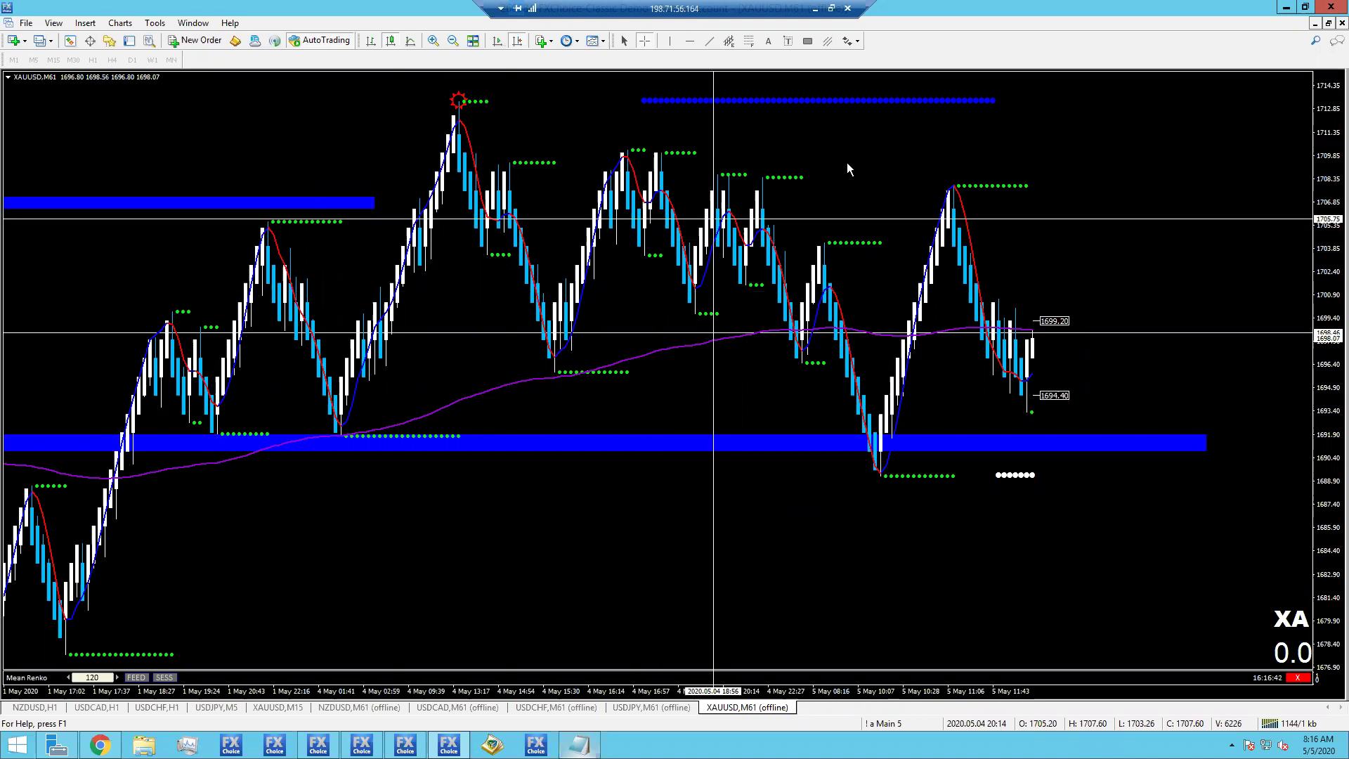
pyautogui.press('Escape')
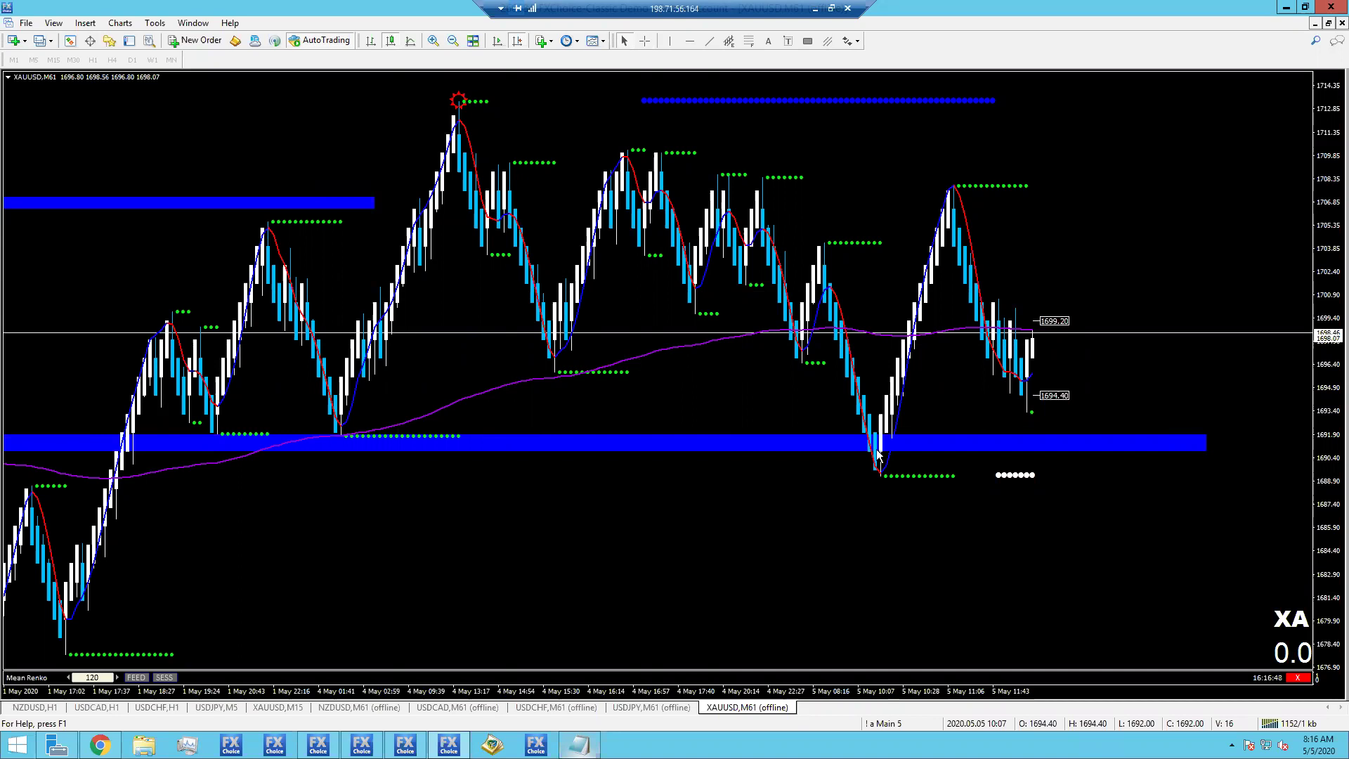
pyautogui.middleClick(854, 651)
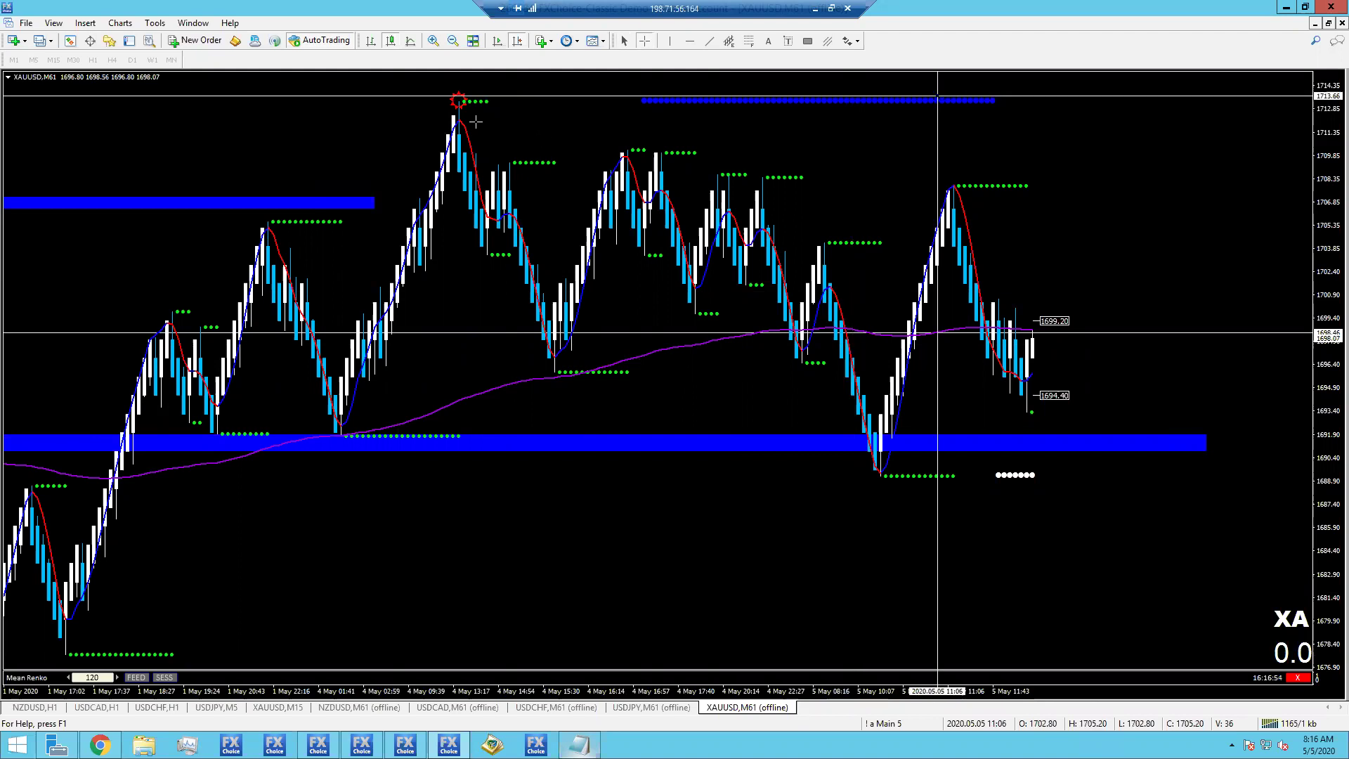
pyautogui.click(805, 40)
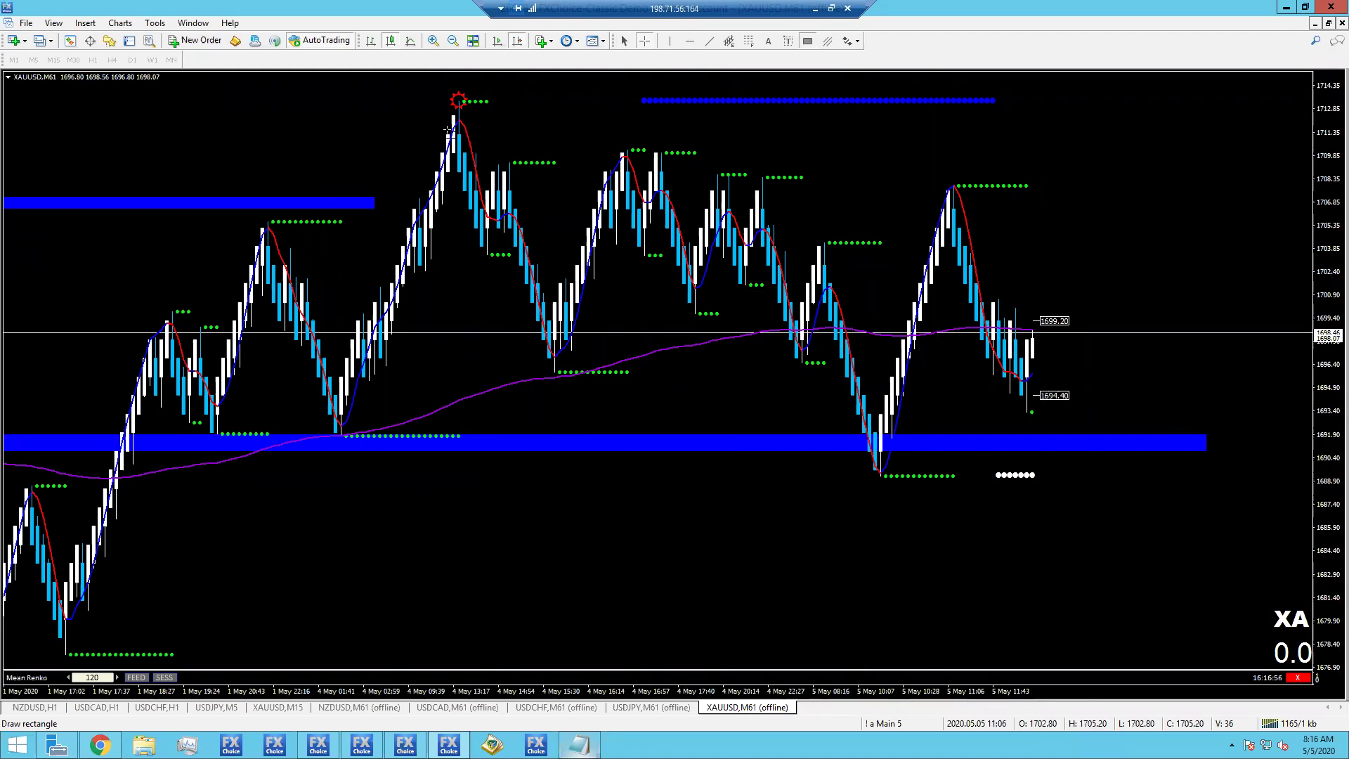
pyautogui.moveTo(448, 102); pyautogui.dragTo(773, 130)
pyautogui.moveTo(1220, 96); pyautogui.dragTo(1252, 95)
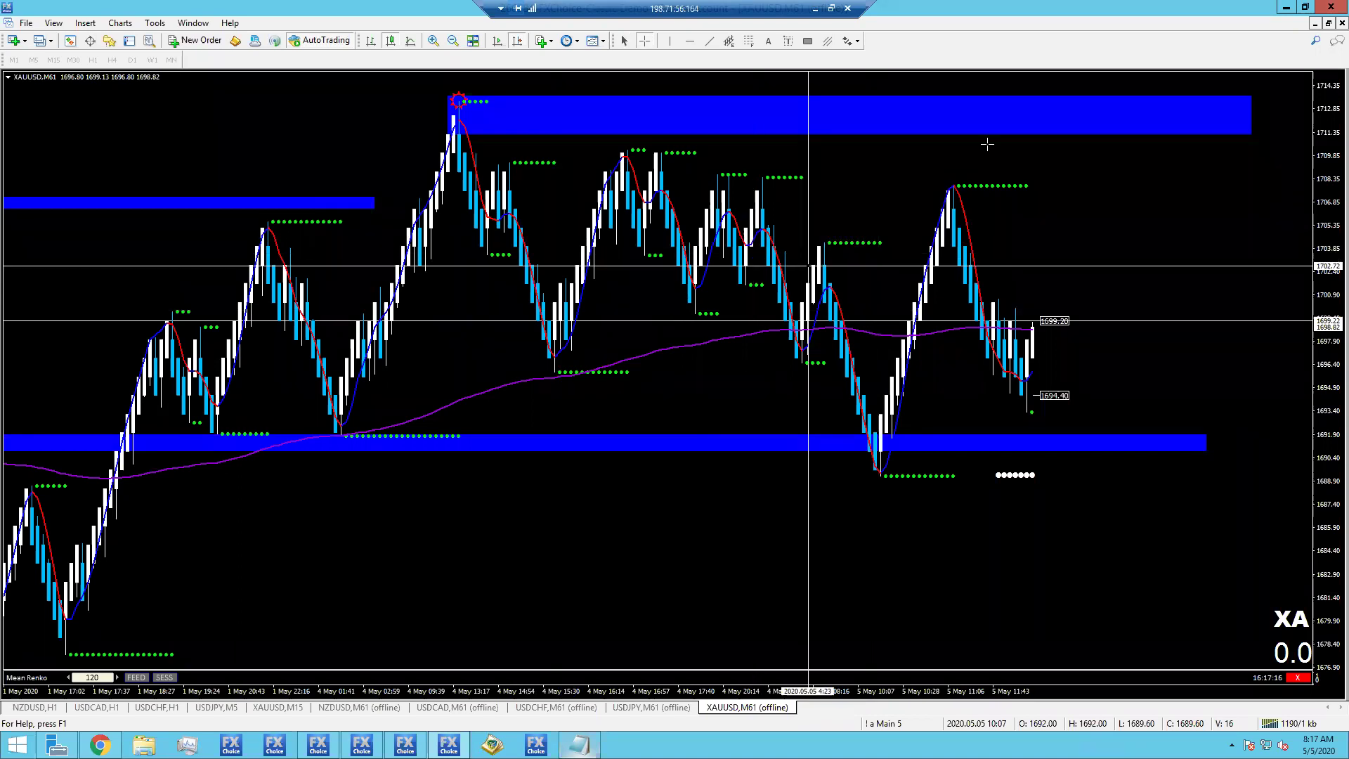
pyautogui.moveTo(993, 127); pyautogui.dragTo(1054, 383)
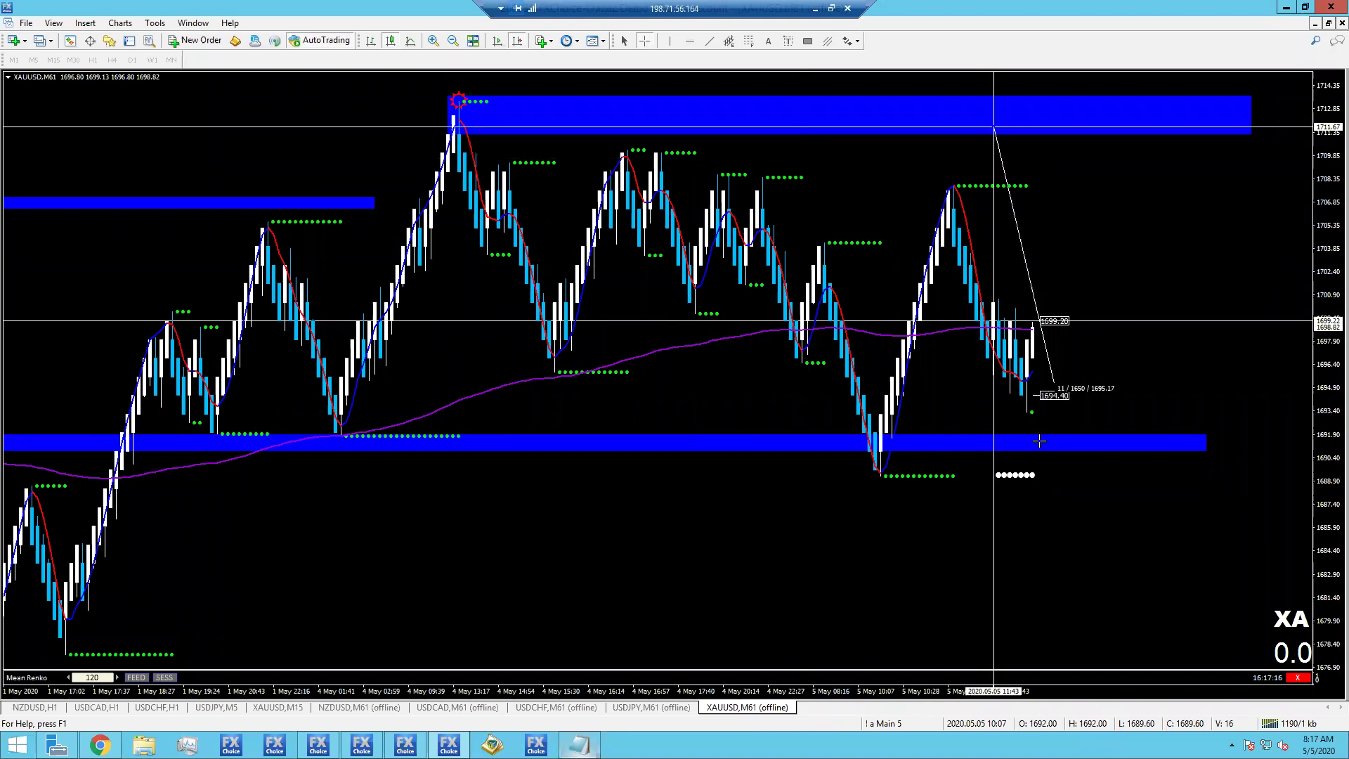
pyautogui.moveTo(1039, 441); pyautogui.dragTo(1040, 447)
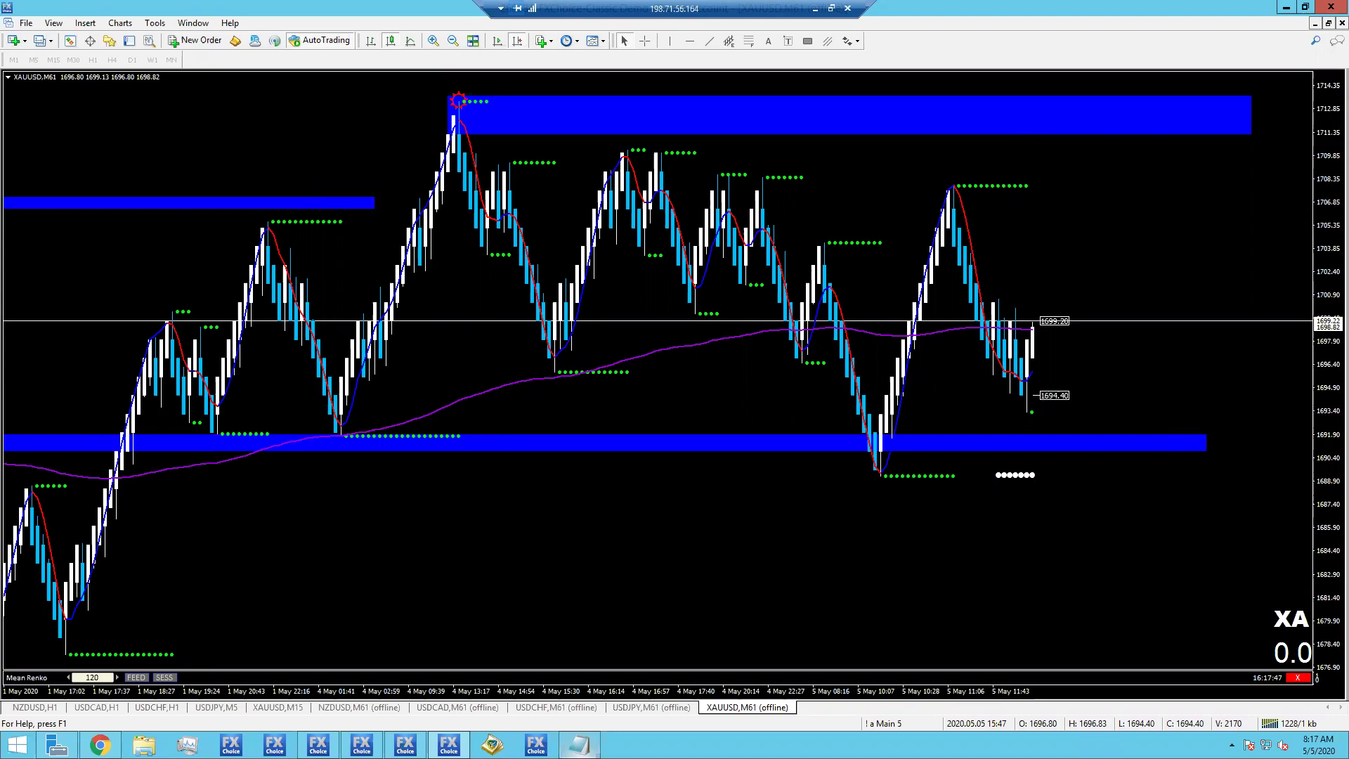
# Switch to TradingView in Chrome and inspect the latest candles on the hourly DXY chart.
pyautogui.click(112, 741)
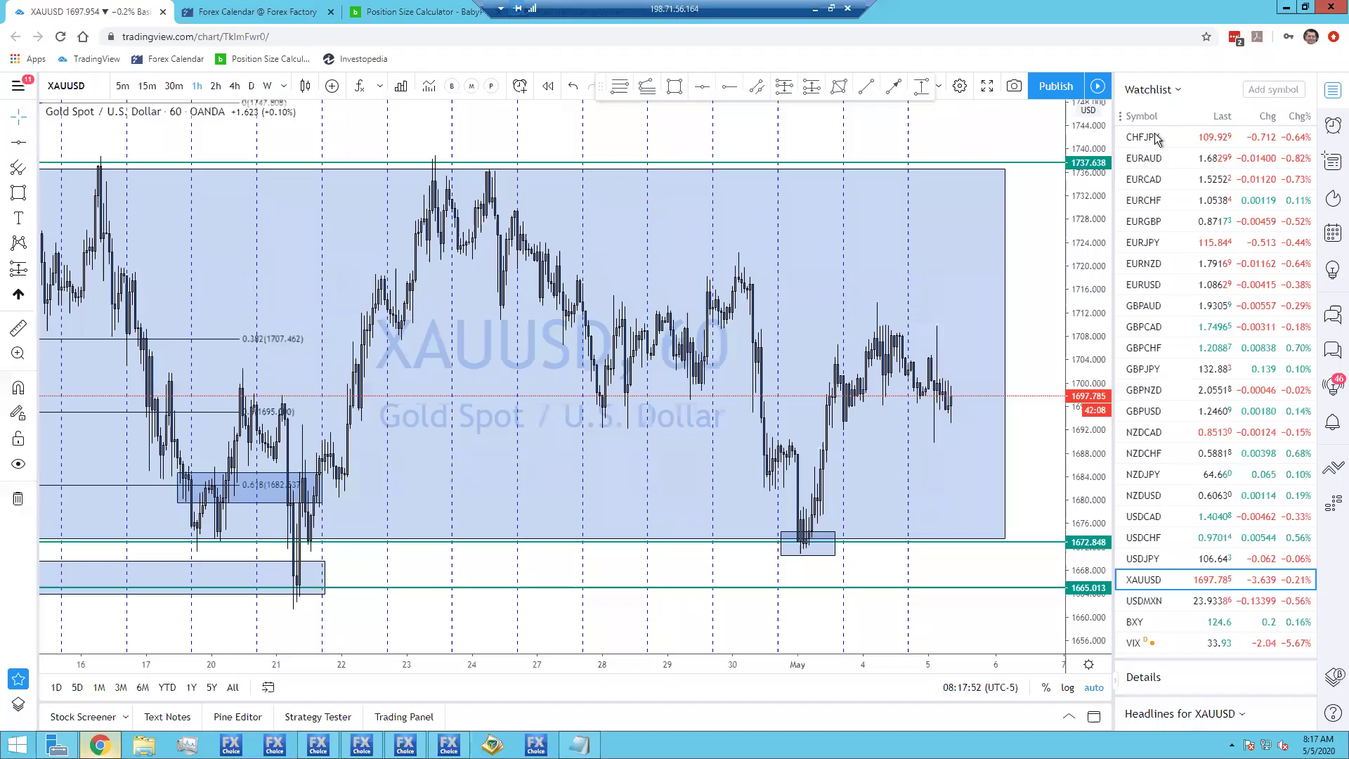
pyautogui.scroll(3, 1162, 166)
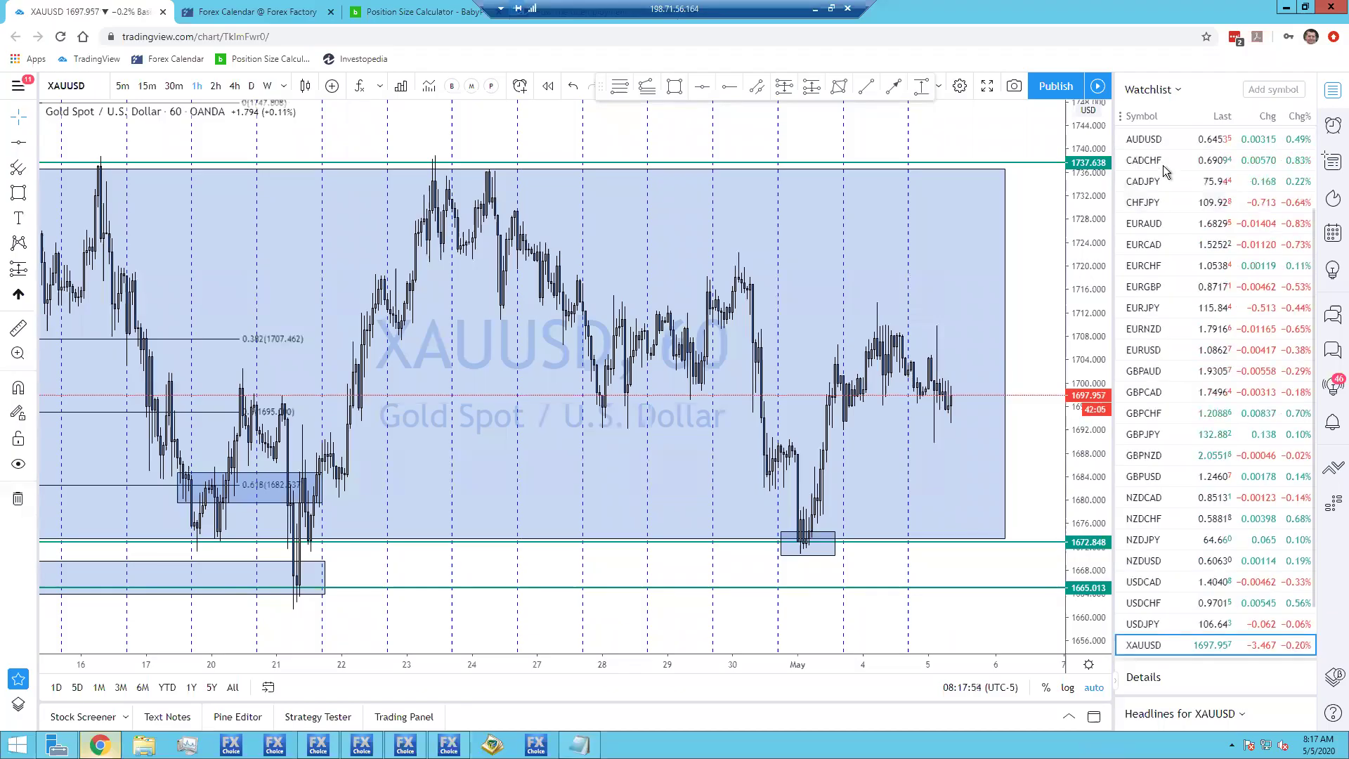
pyautogui.press('Down')
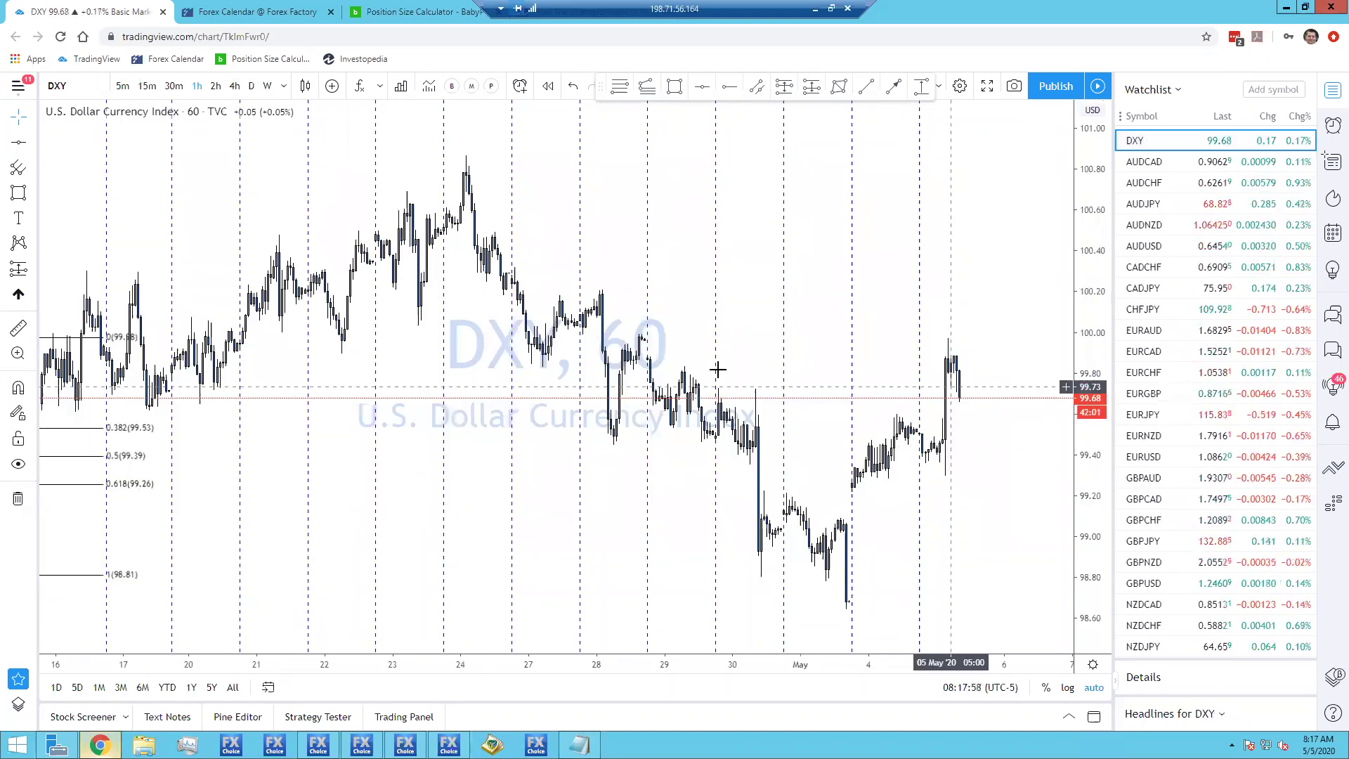
pyautogui.scroll(5, 773, 197)
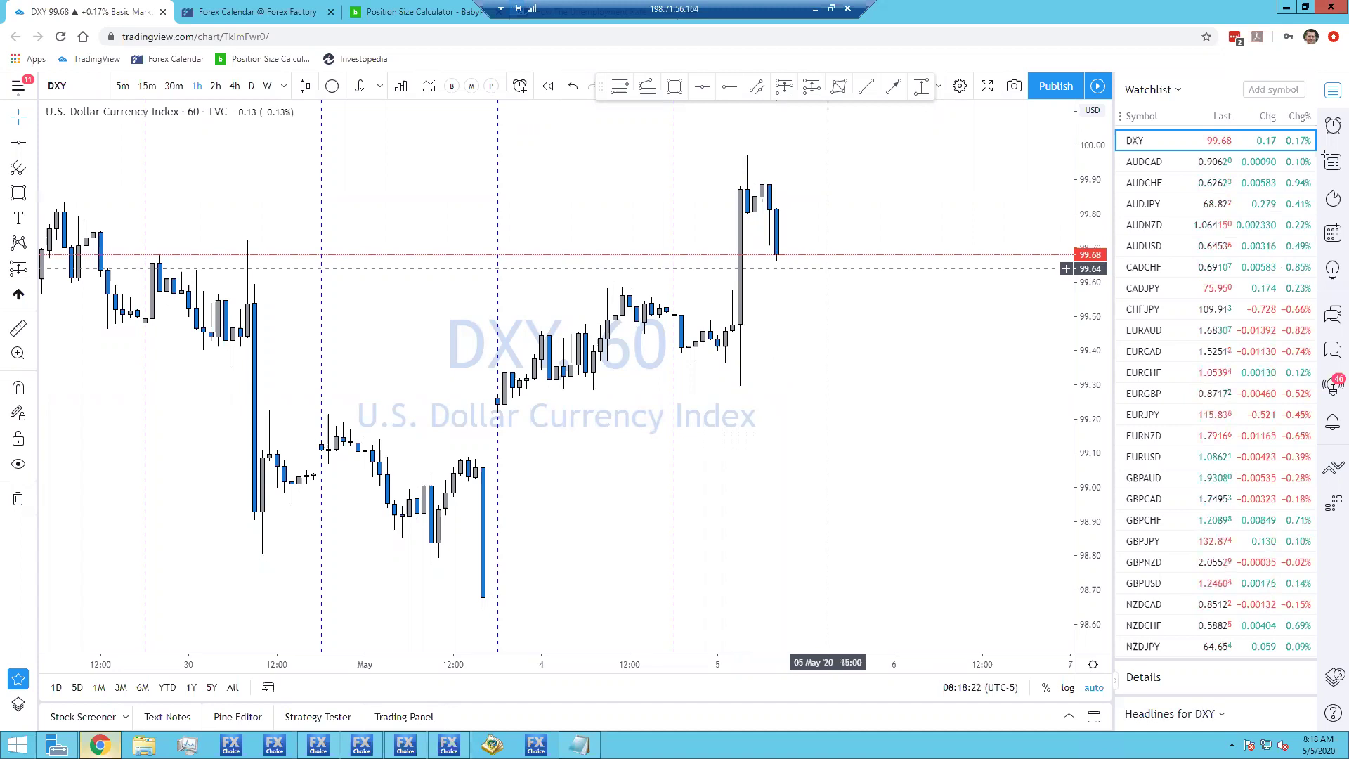
# Return to the XAUUSD terminal and lower the upper zone's top edge to about 1712.6.
pyautogui.hotkey('alt', 'Tab')
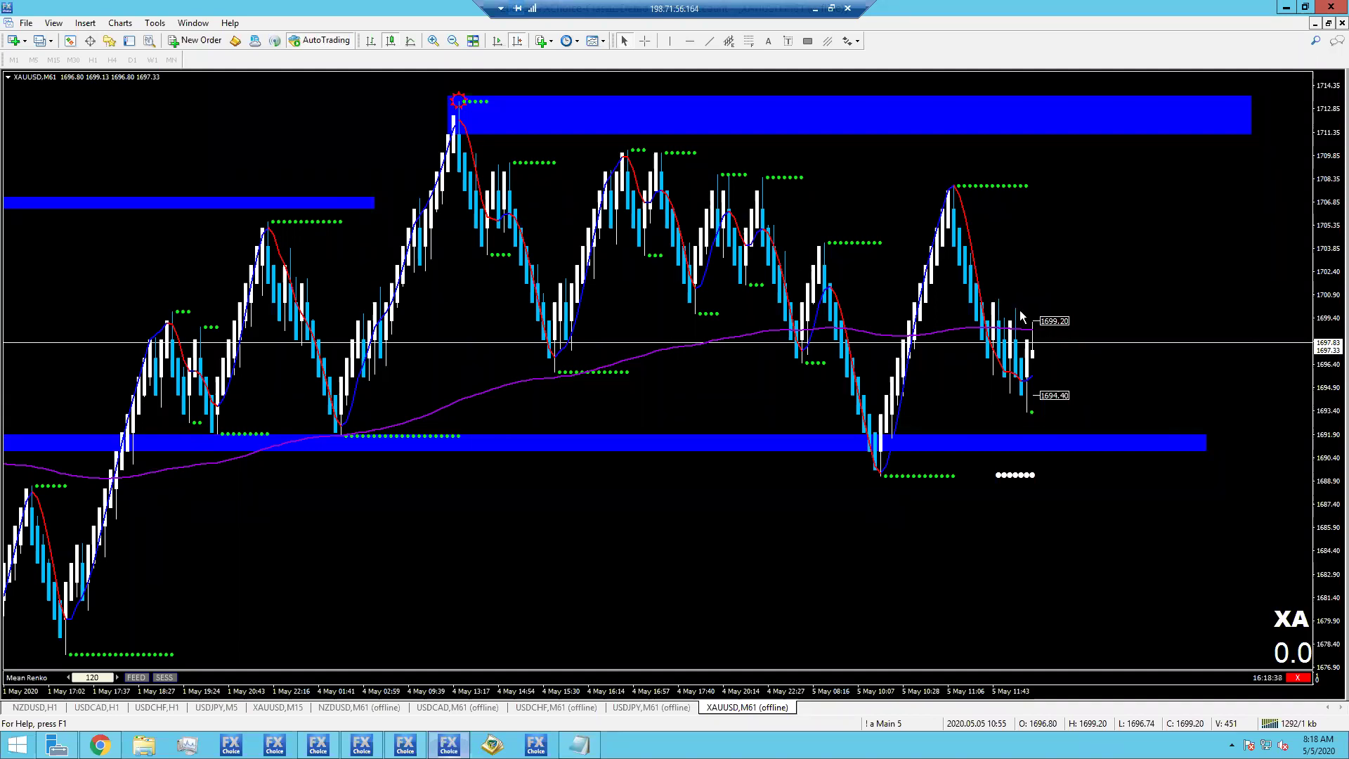
pyautogui.doubleClick(1250, 102)
pyautogui.moveTo(1255, 113); pyautogui.dragTo(1257, 112)
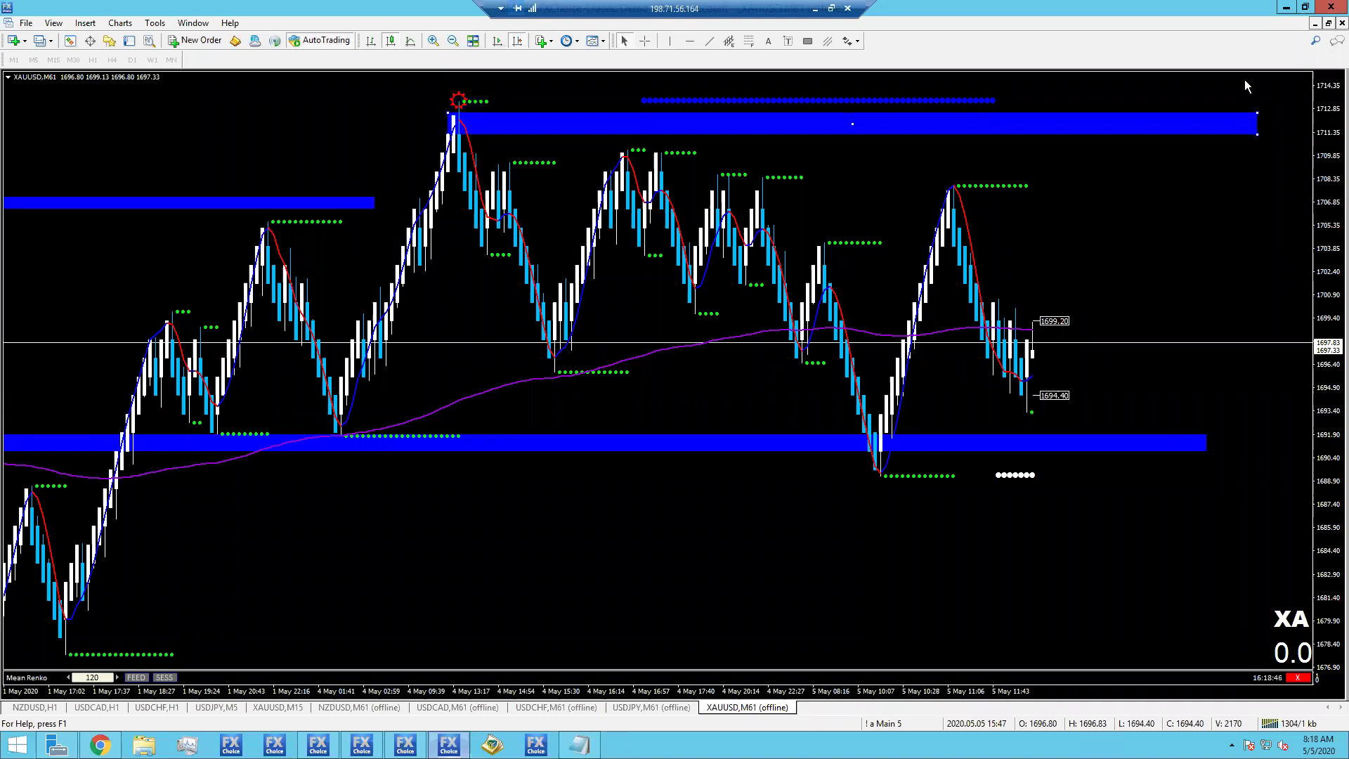
# Switch to the terminal showing GBPCHF M27, dismiss the Mean Renko alerts and delete the yellow projection lines beyond the latest bars.
pyautogui.click(565, 593)
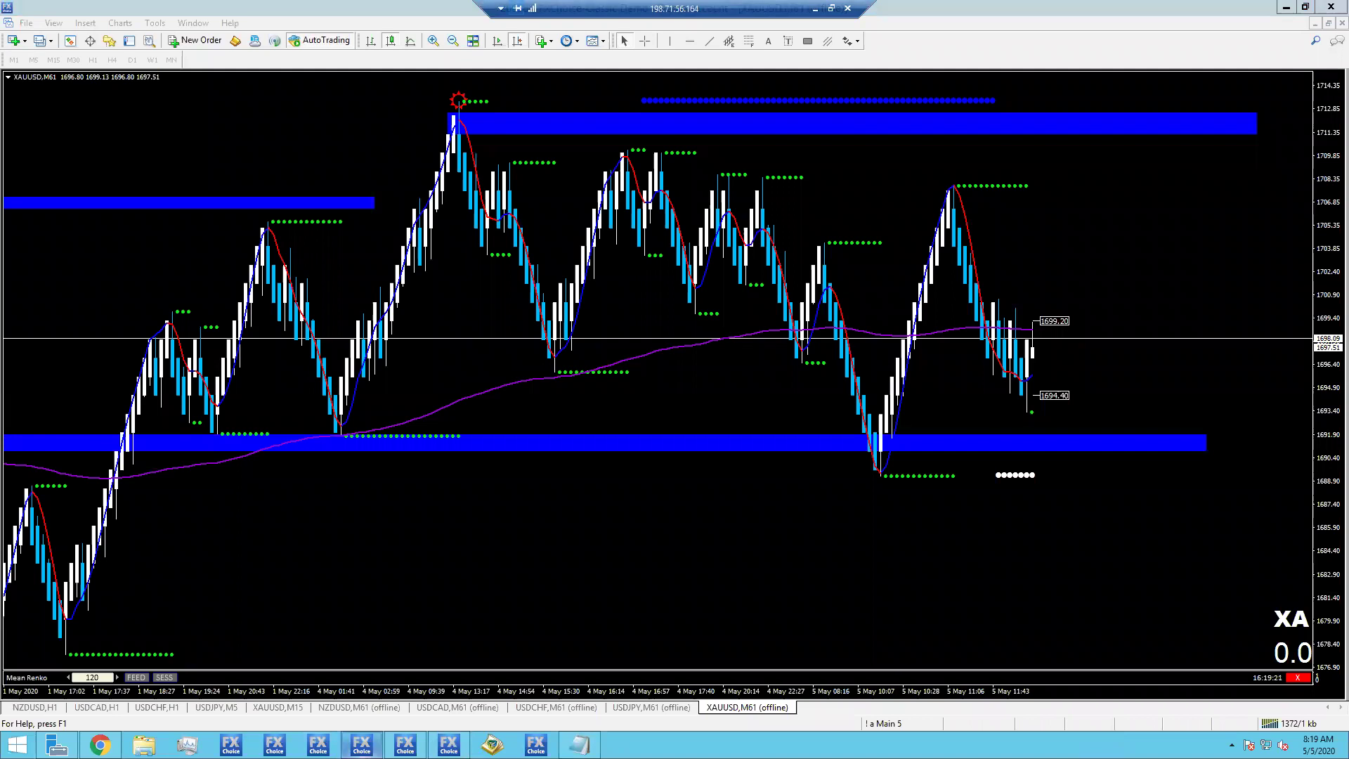
pyautogui.click(1330, 8)
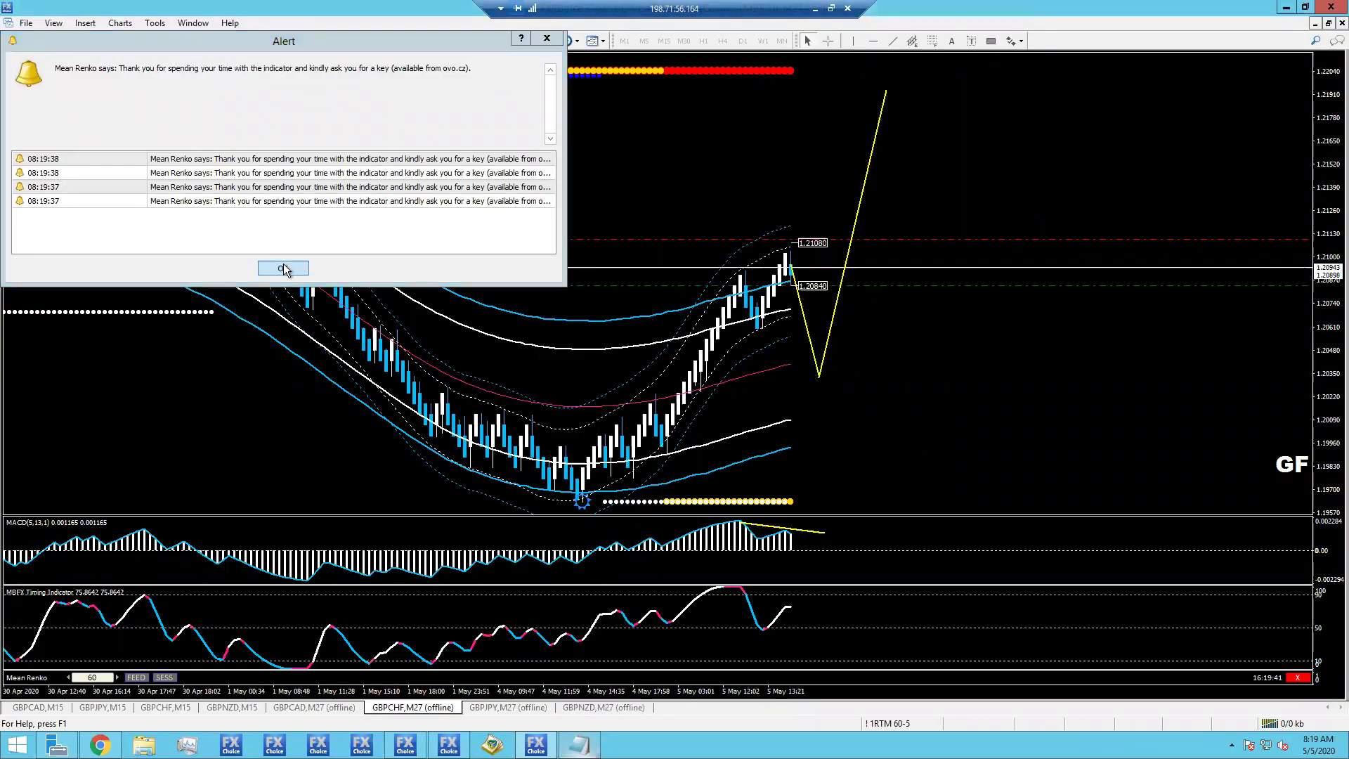
pyautogui.press('Escape')
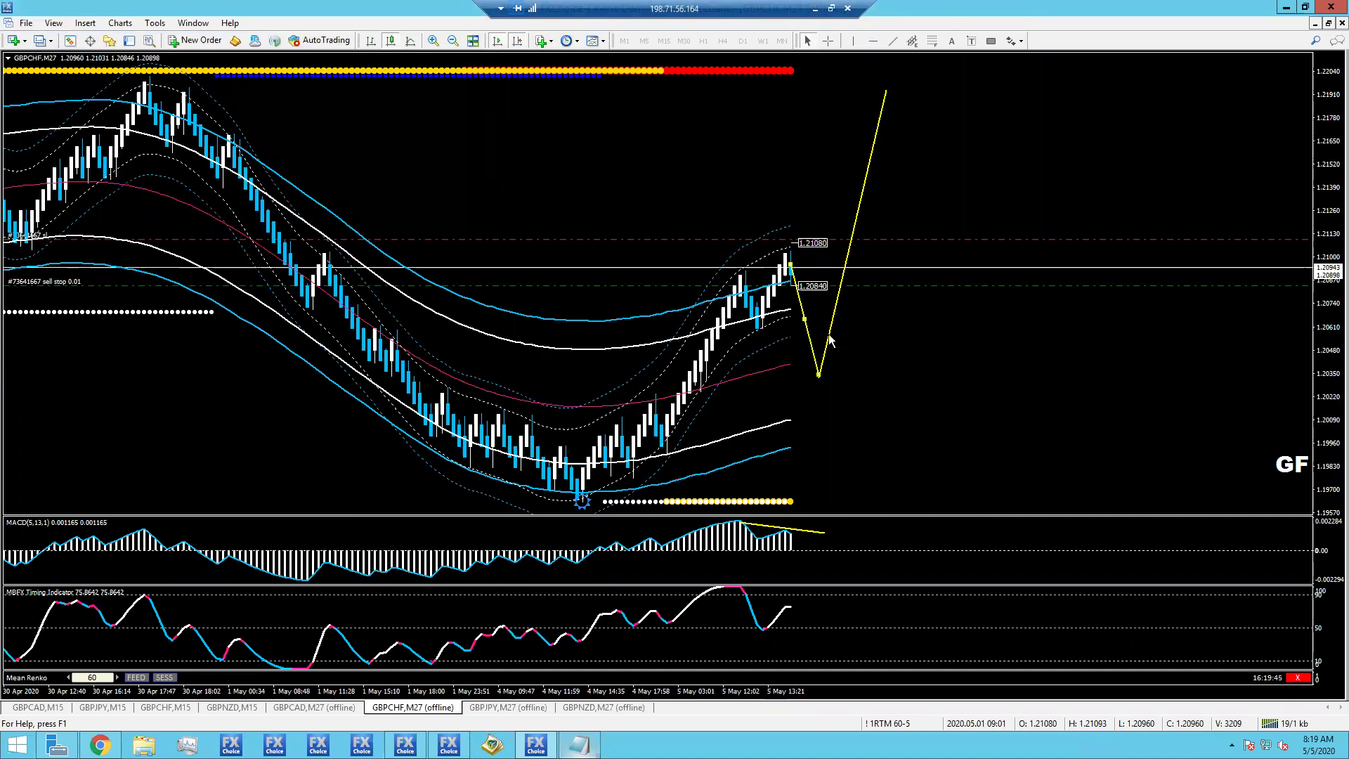
pyautogui.press('Delete')
pyautogui.press('Delete')
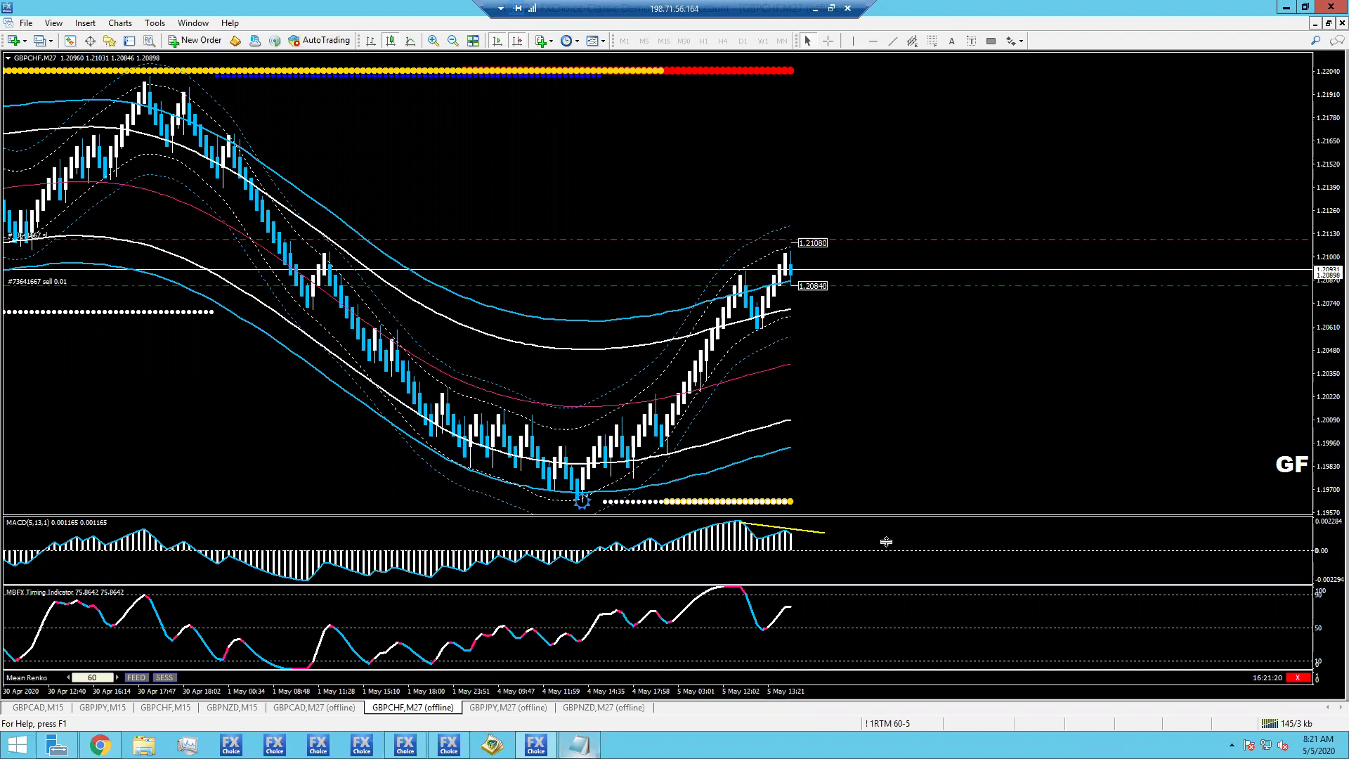
# Load the "! 1RTM 60-4" profile, dismiss the Mean Renko alerts and bring up the offline EURJPY M27 chart.
pyautogui.click(896, 727)
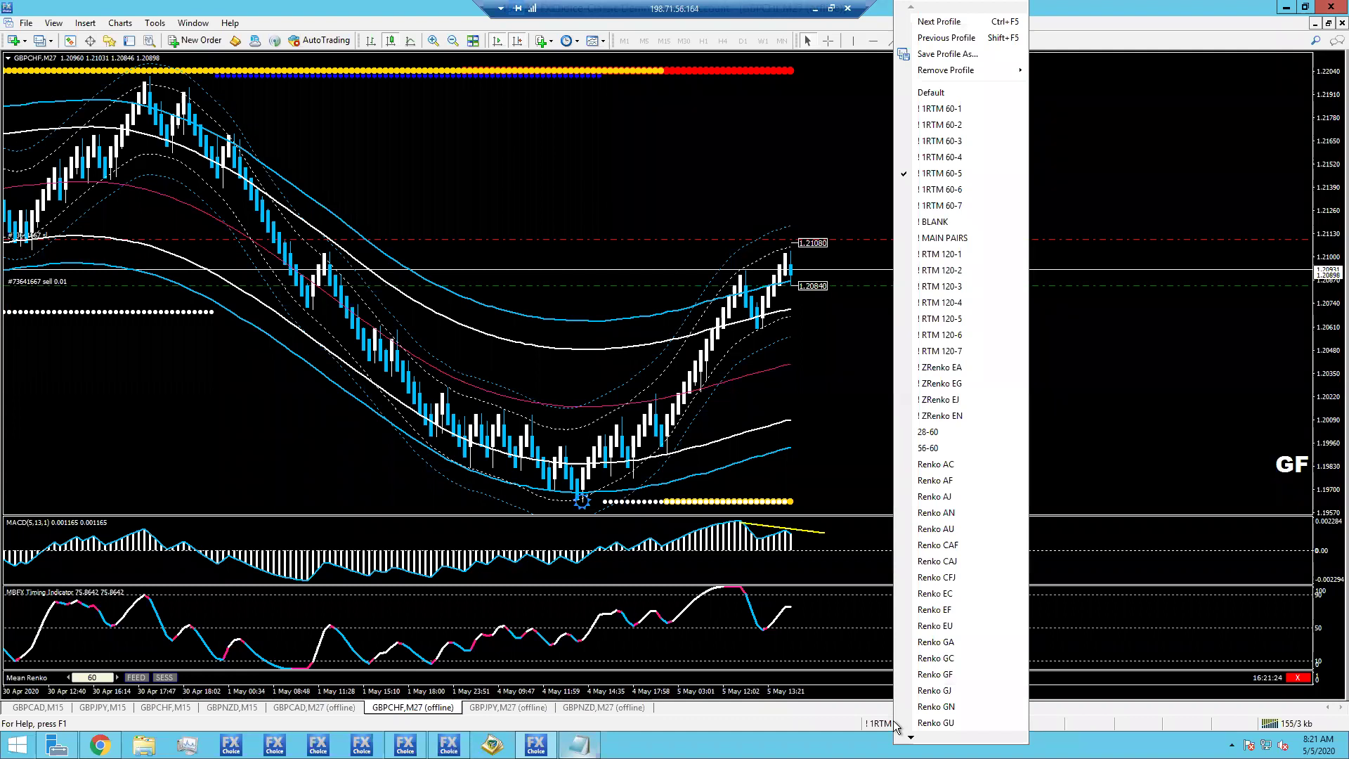
pyautogui.click(935, 156)
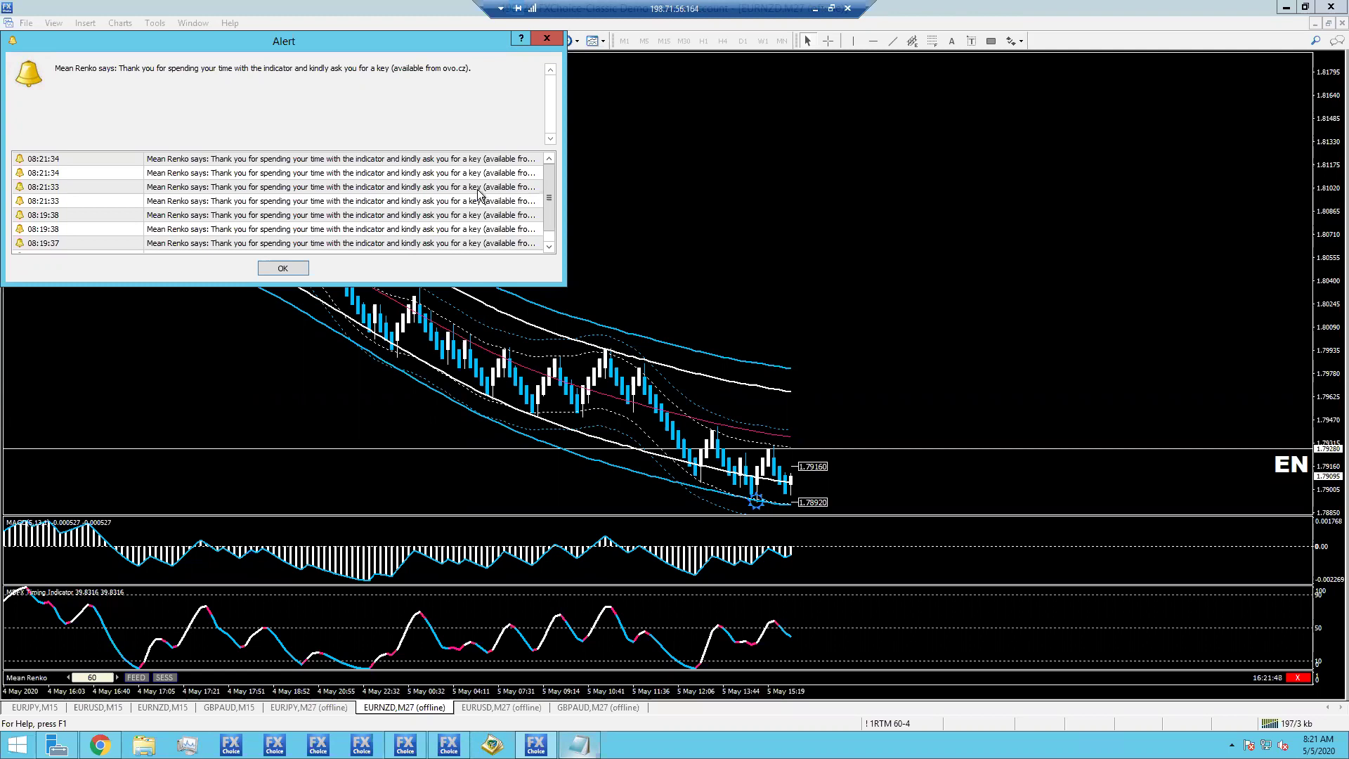
pyautogui.click(285, 263)
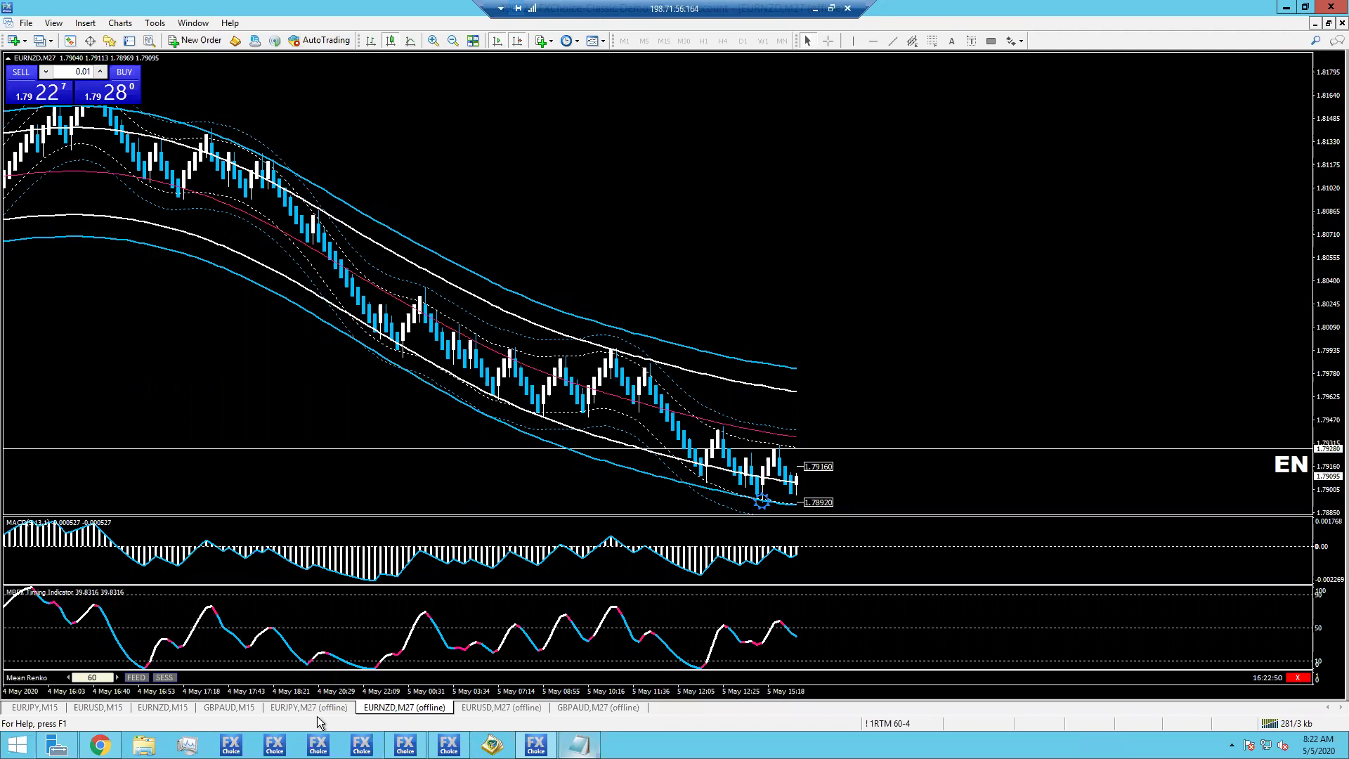
pyautogui.hotkey('ctrl', 'shift', 'Tab')
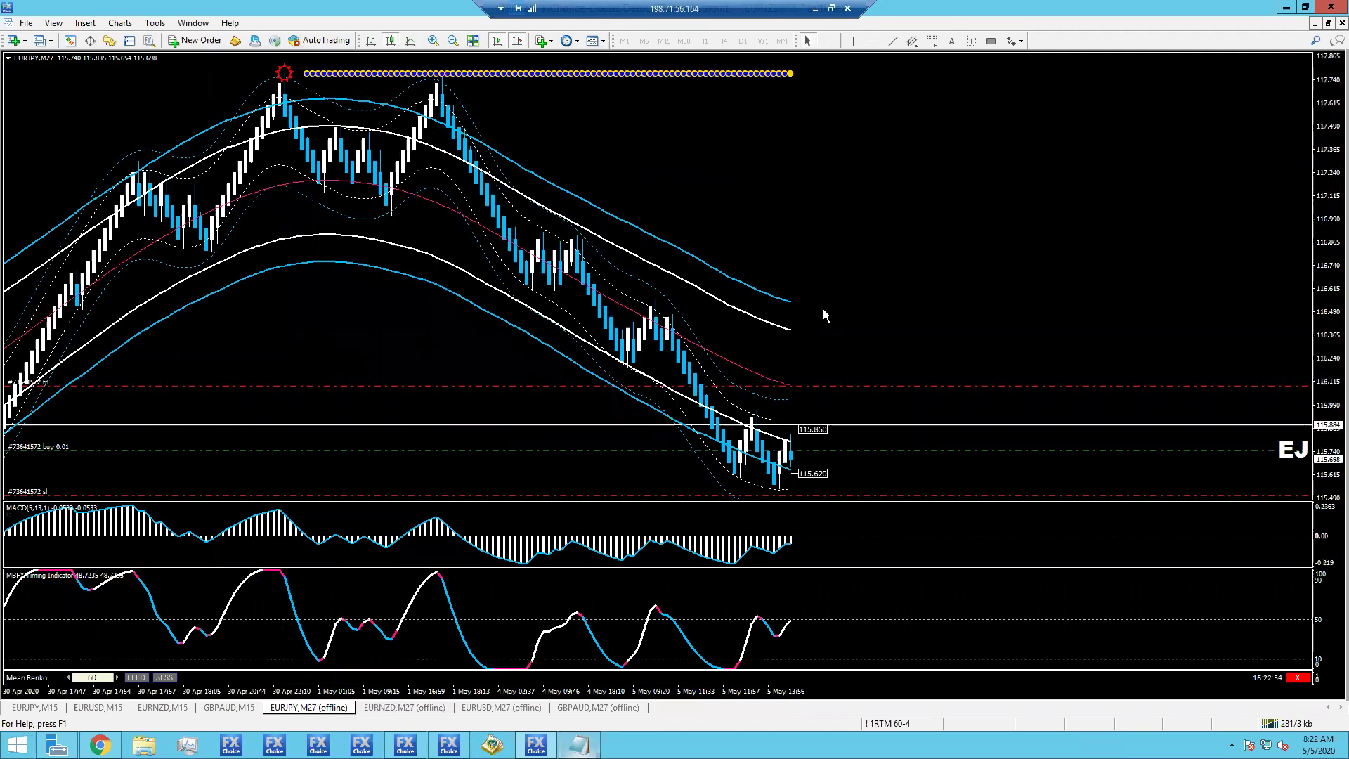
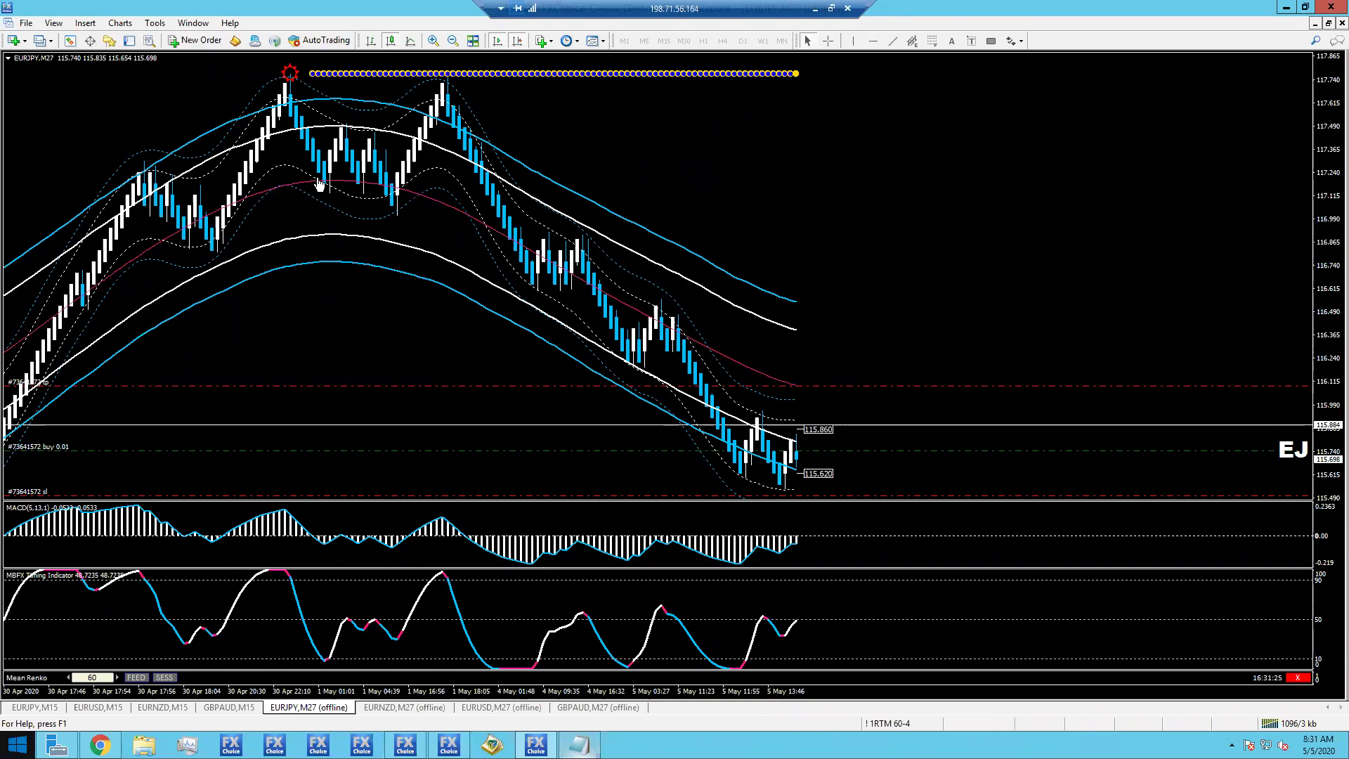
# Switch to Chrome and search Google for "the power of habit" in a new tab.
pyautogui.hotkey('alt', 'Tab')
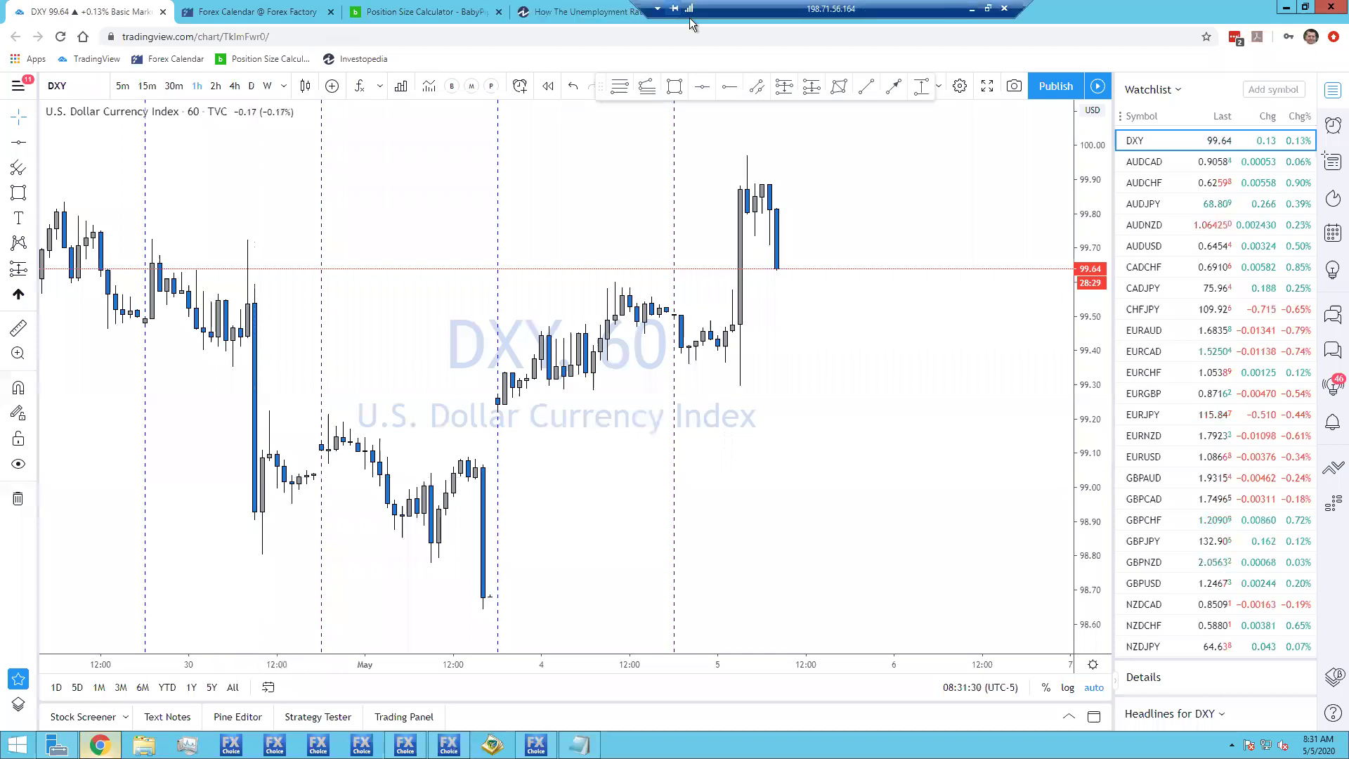
pyautogui.click(690, 21)
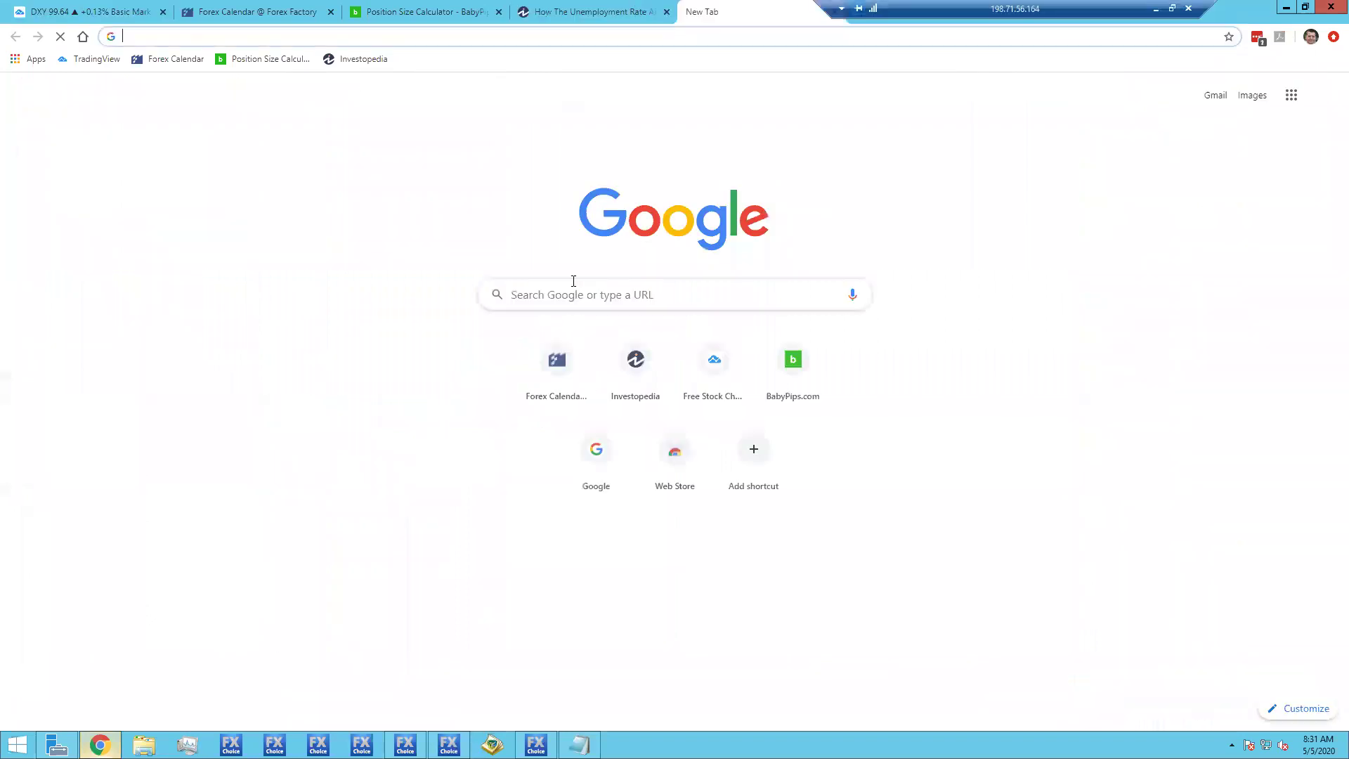
pyautogui.write('the')
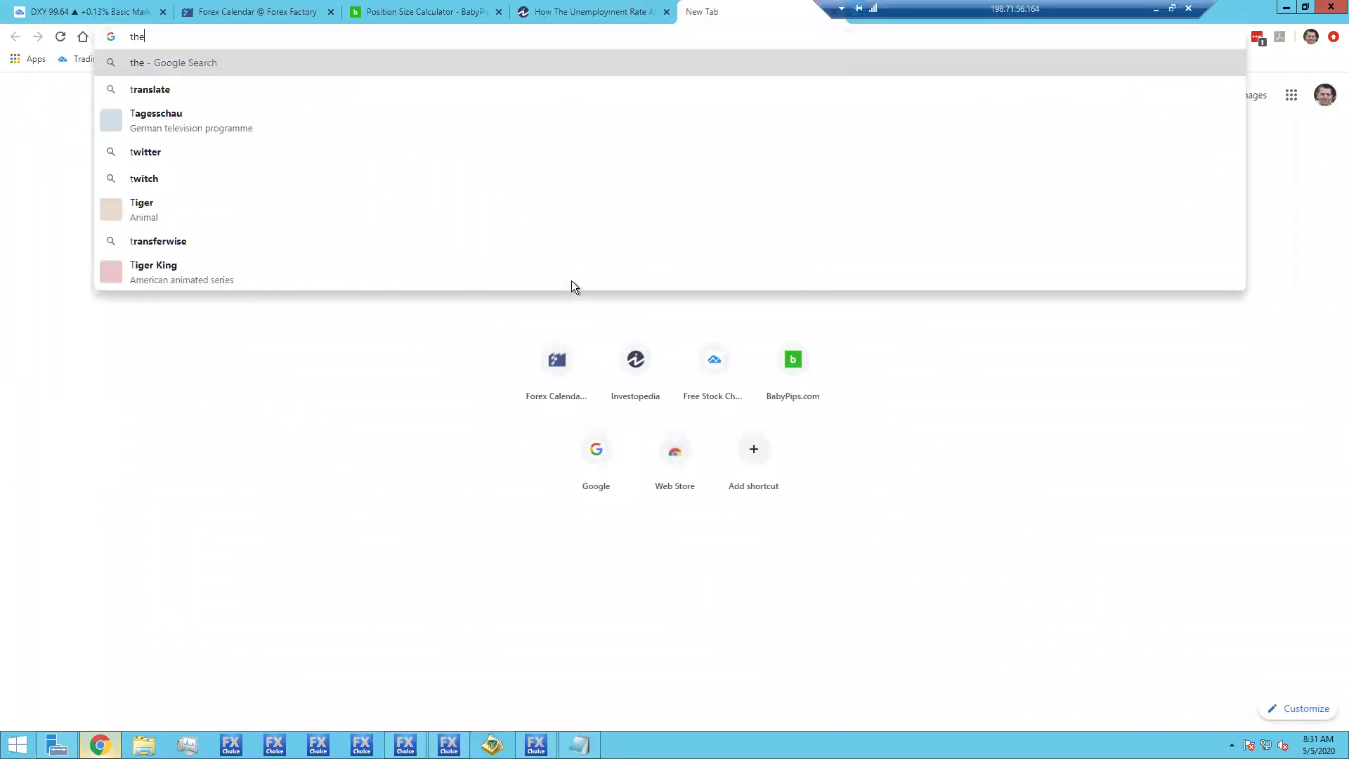
pyautogui.write(' power ')
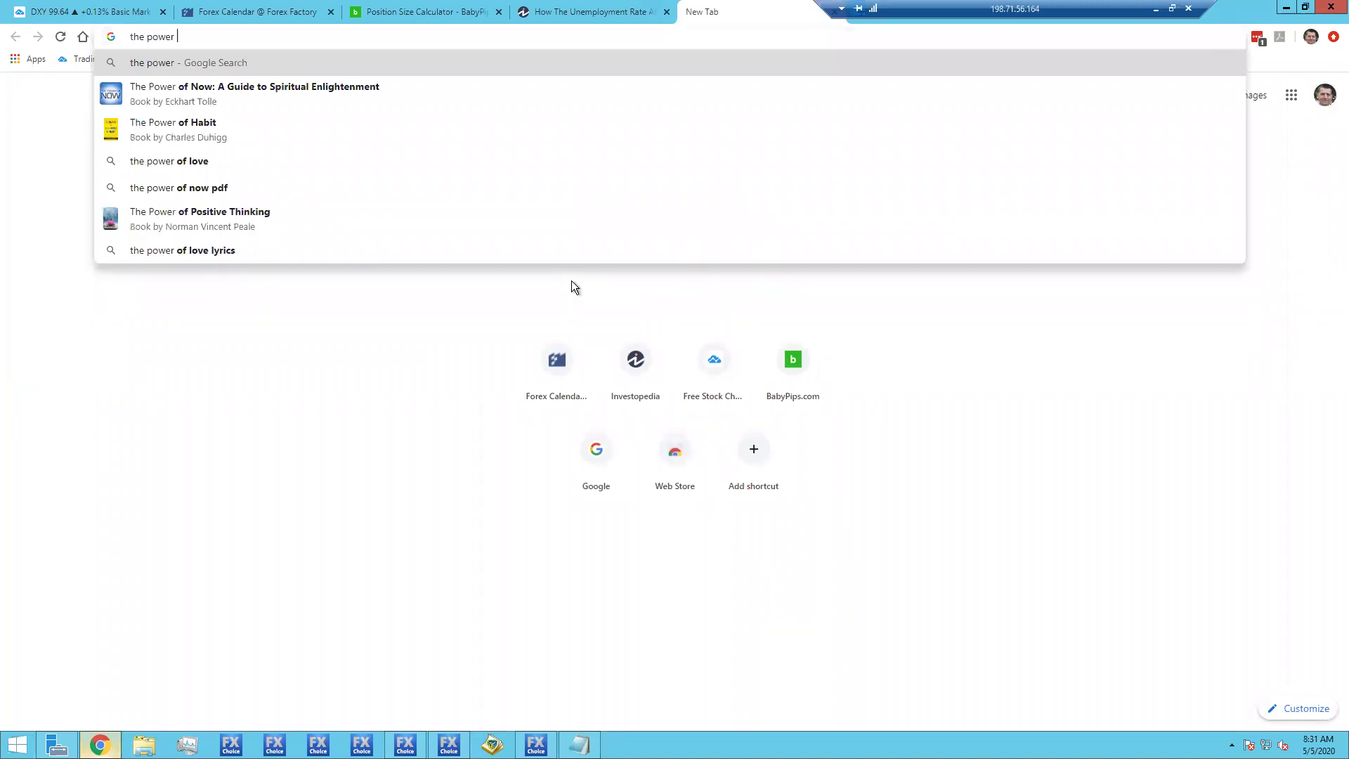
pyautogui.write('of habit')
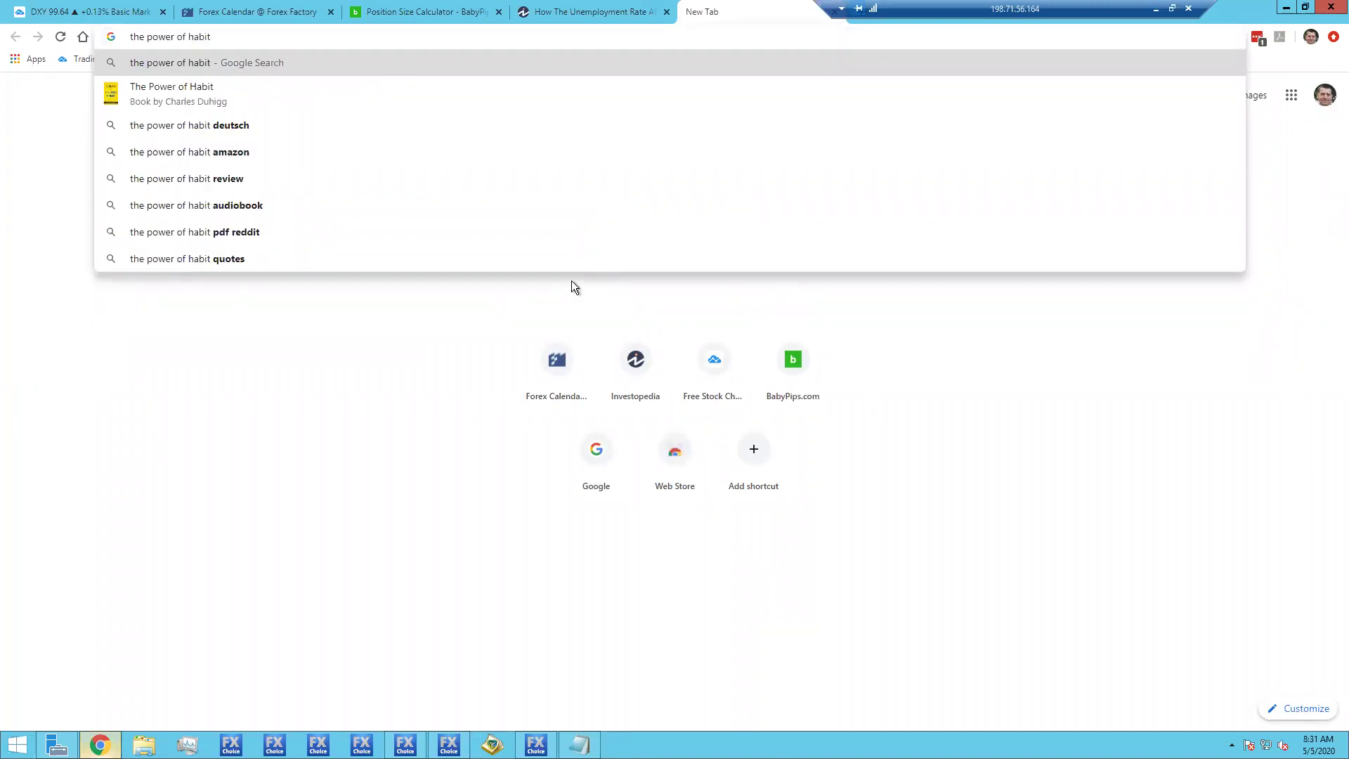
pyautogui.press('Return')
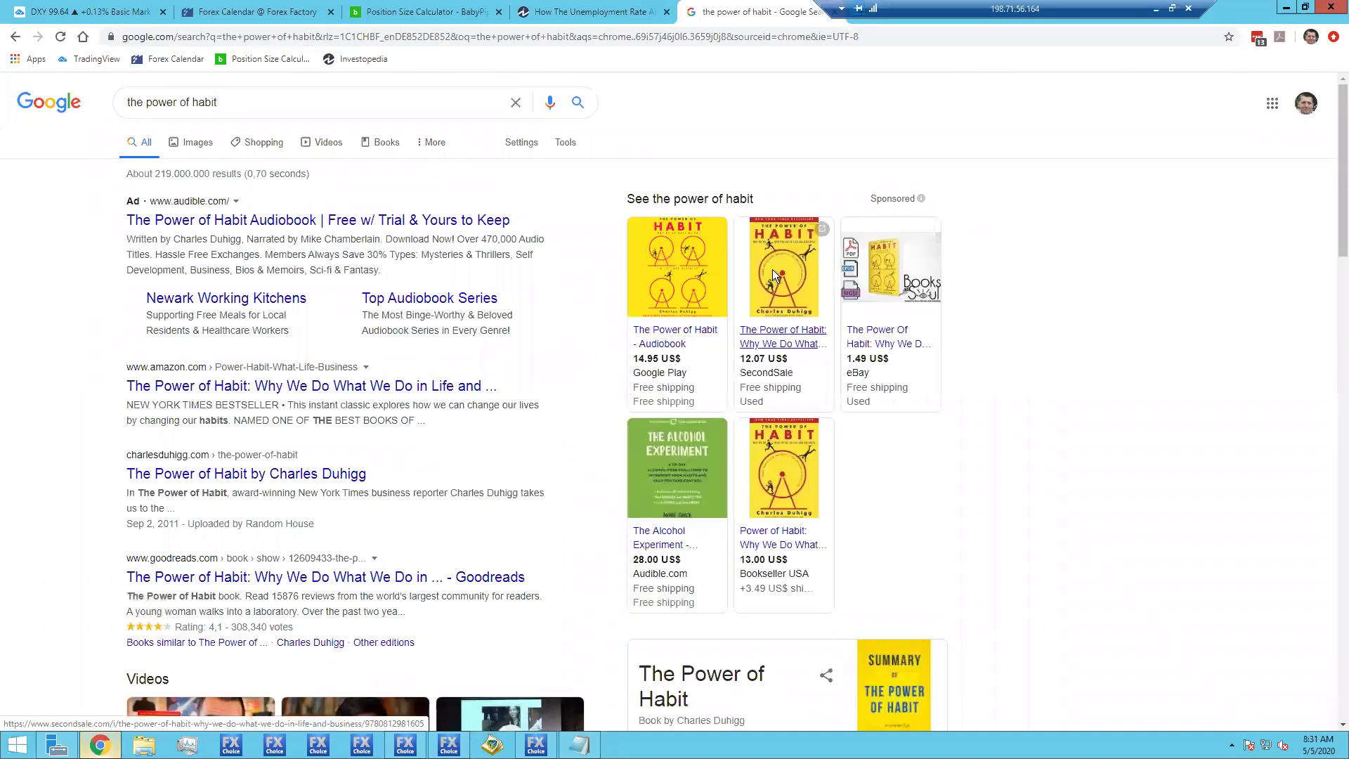
# View the SecondSale listing for The Power of Habit and return to the EURJPY M27 chart in the terminal.
pyautogui.click(773, 272)
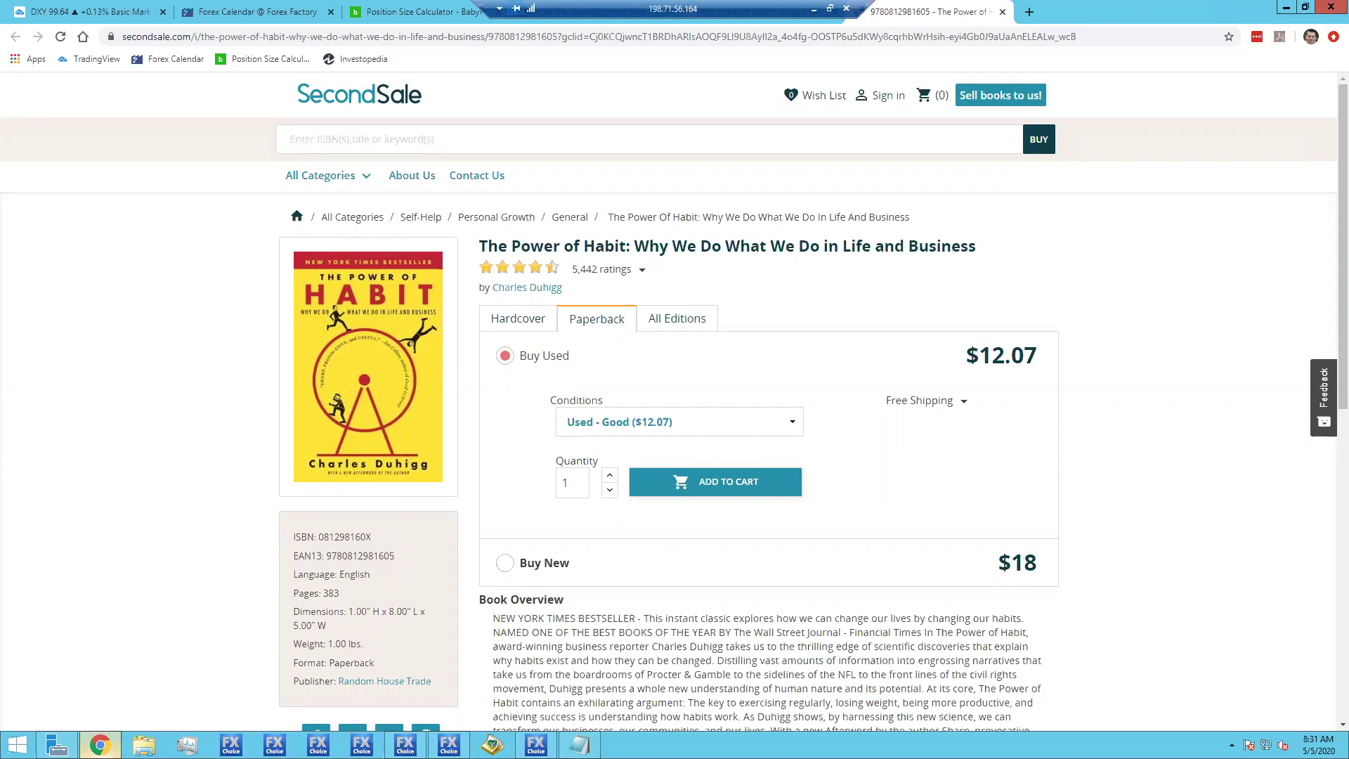
pyautogui.hotkey('alt', 'Tab')
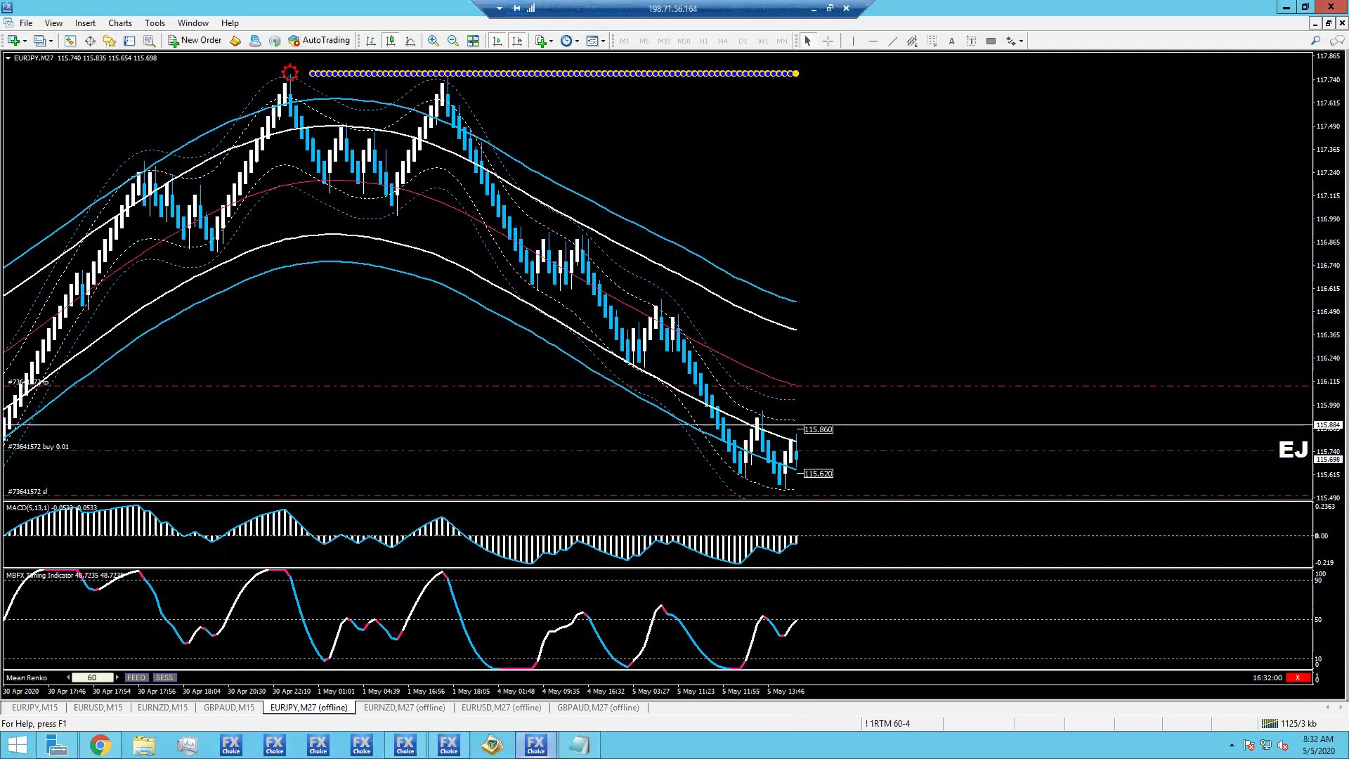